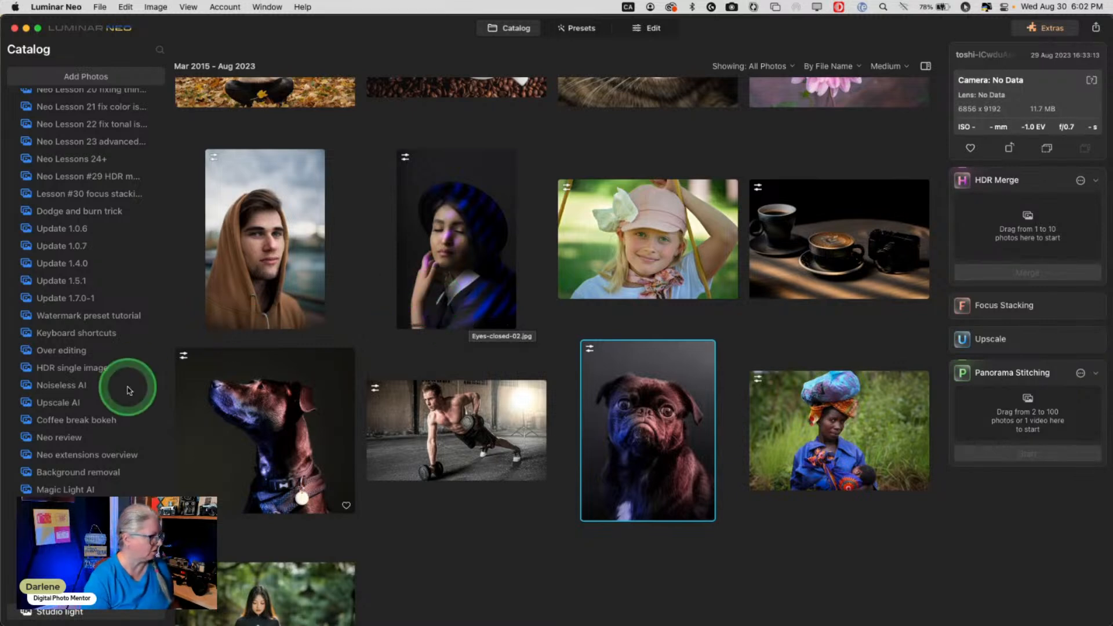
Switch to Lightroom Classic and open the original Police Car Moth ARW photo from the Macro folder in the enlarged single-photo view.
scroll(97, 451, up, 4)
scroll(96, 452, up, 7)
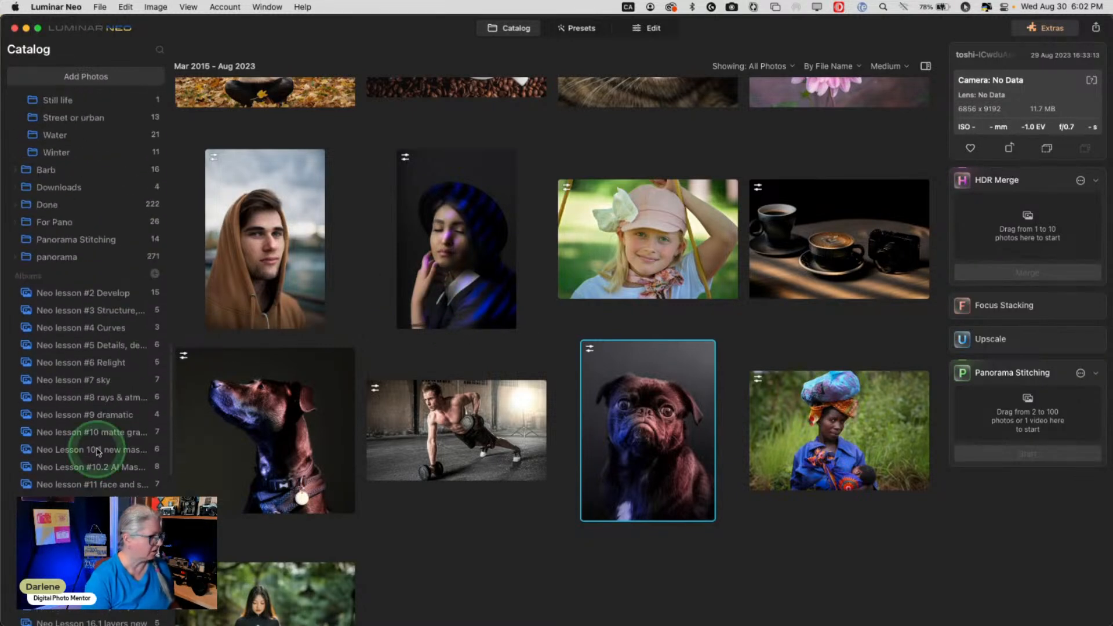
key(super+Tab)
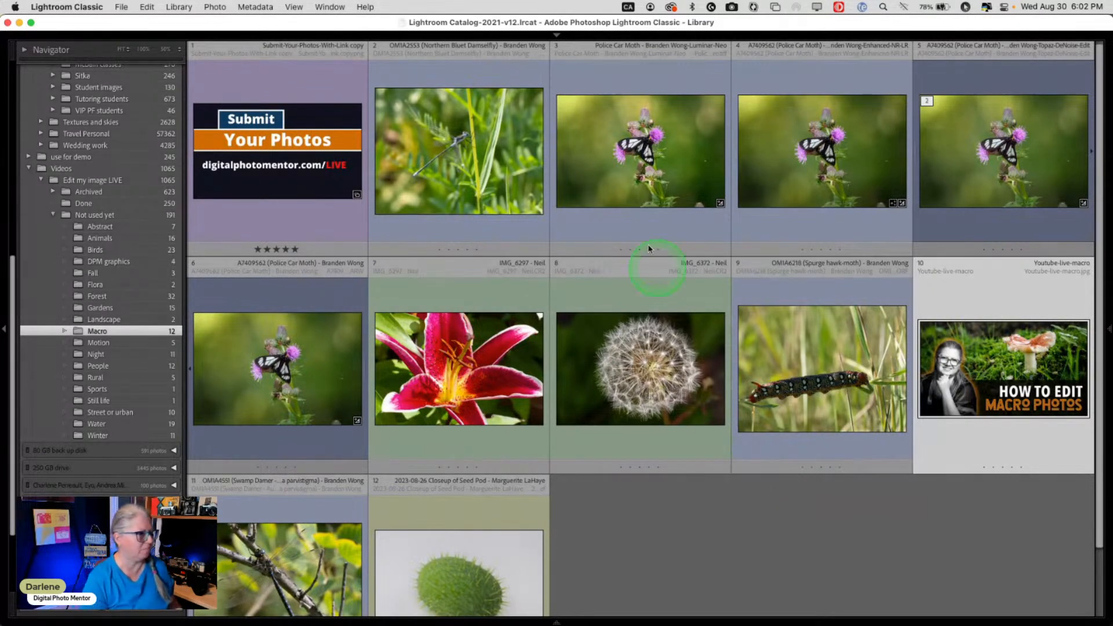
click(597, 186)
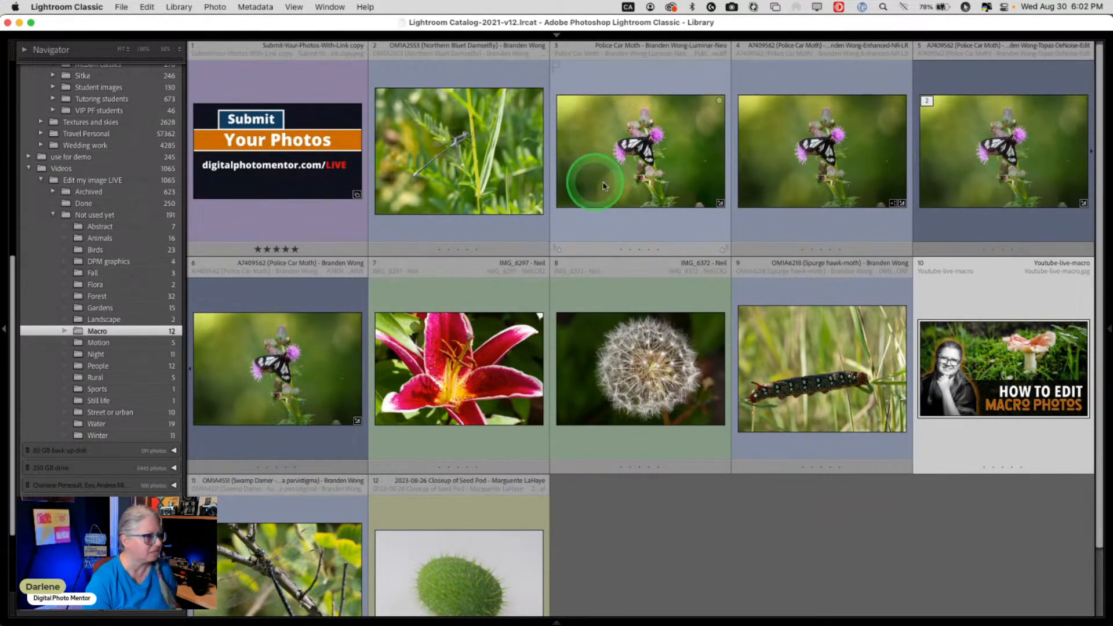
click(301, 358)
double_click(300, 358)
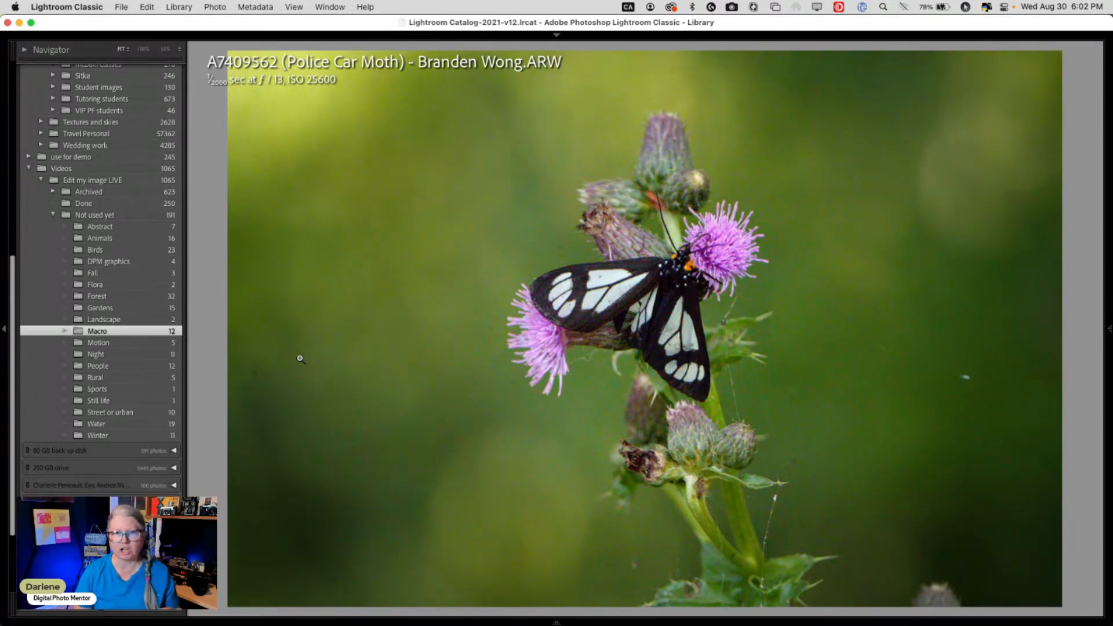
Inspect the noise around the moth's wing and the thistle at 100% and 200%, then return to the full-photo view.
drag(416, 336, 765, 333)
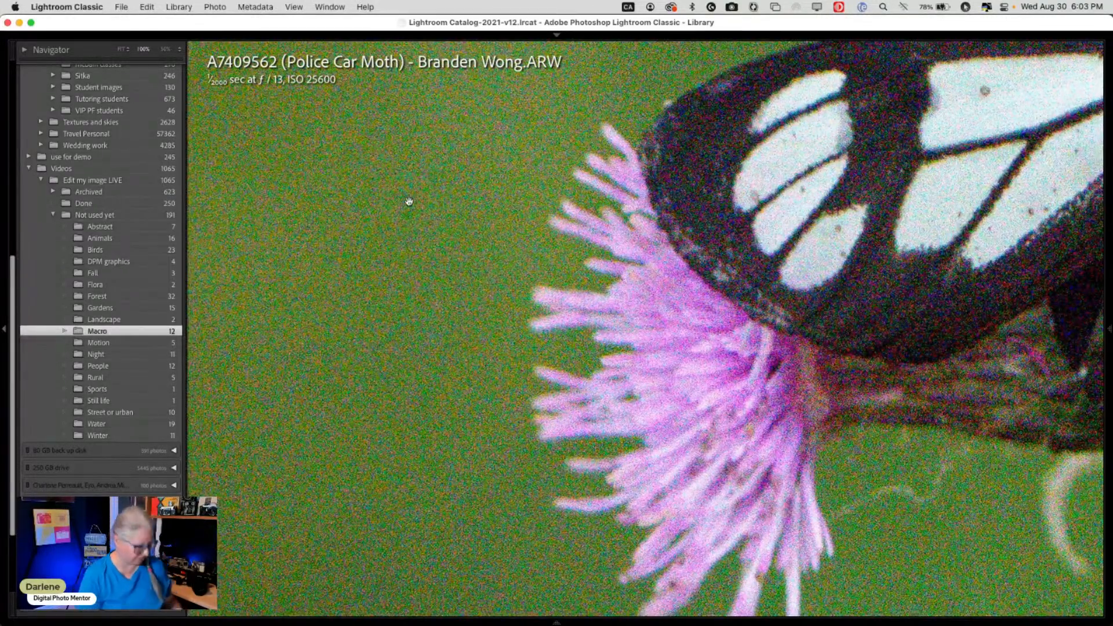
key(super+equal)
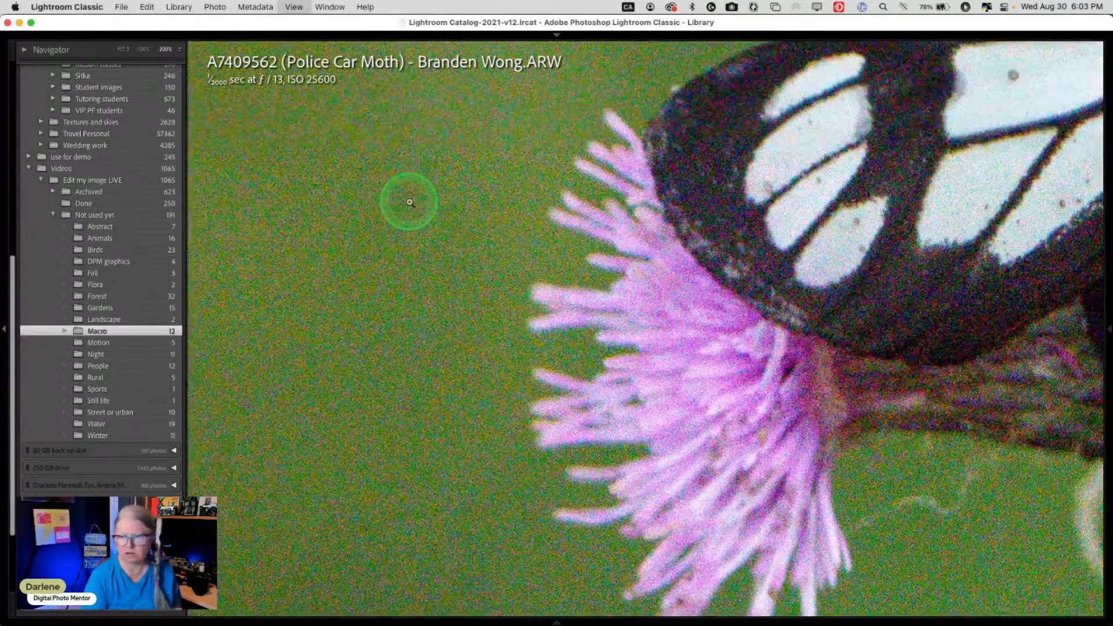
scroll(458, 199, right, 6)
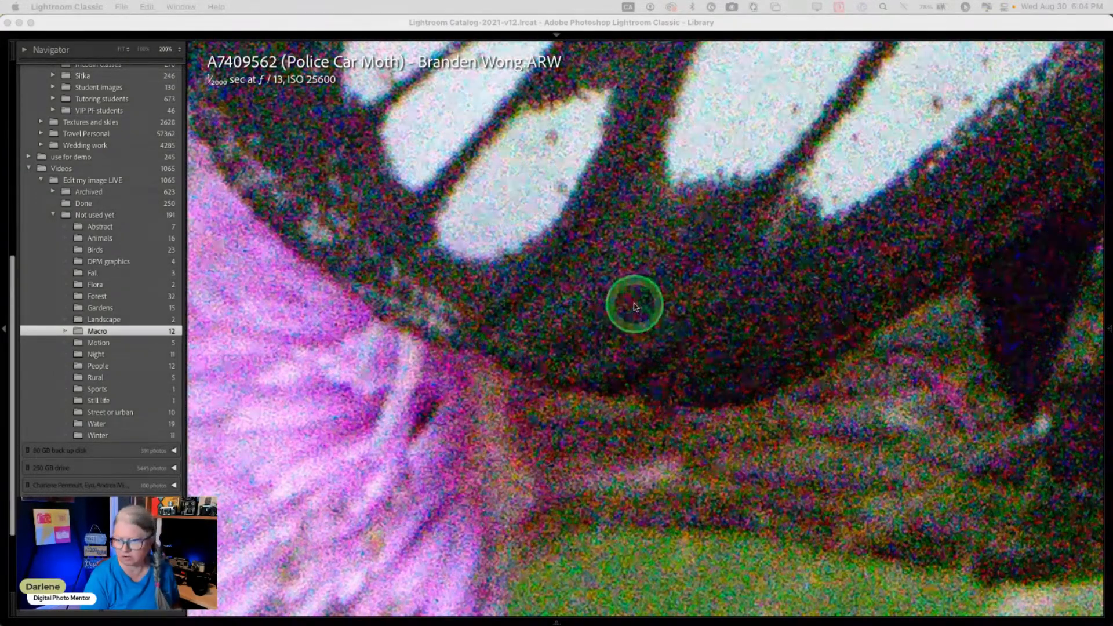
click(634, 306)
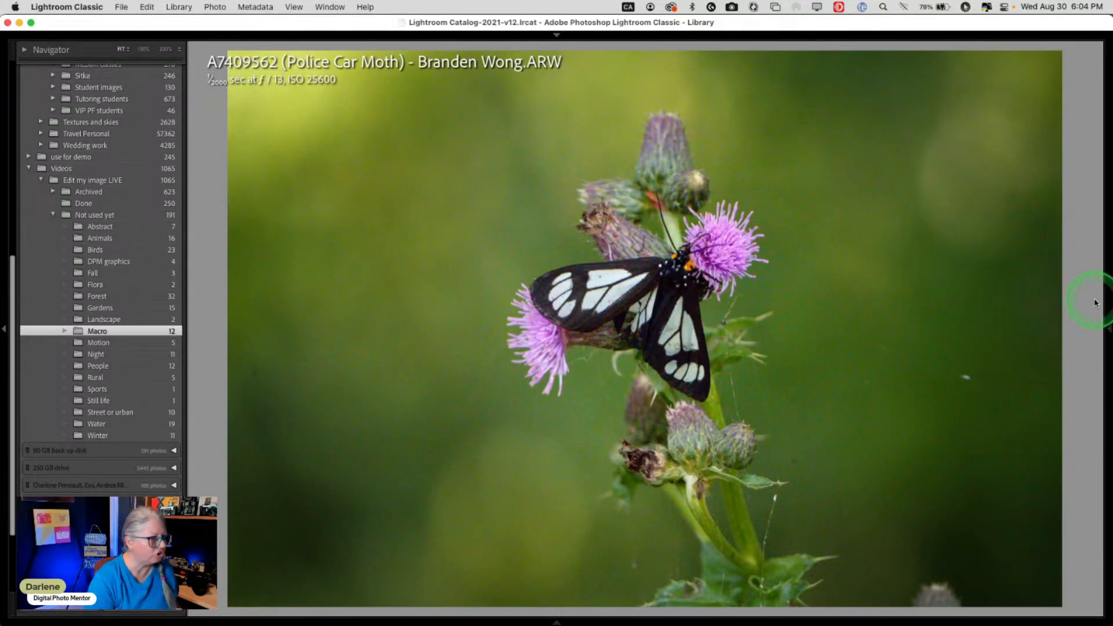
mouse_move(1110, 330)
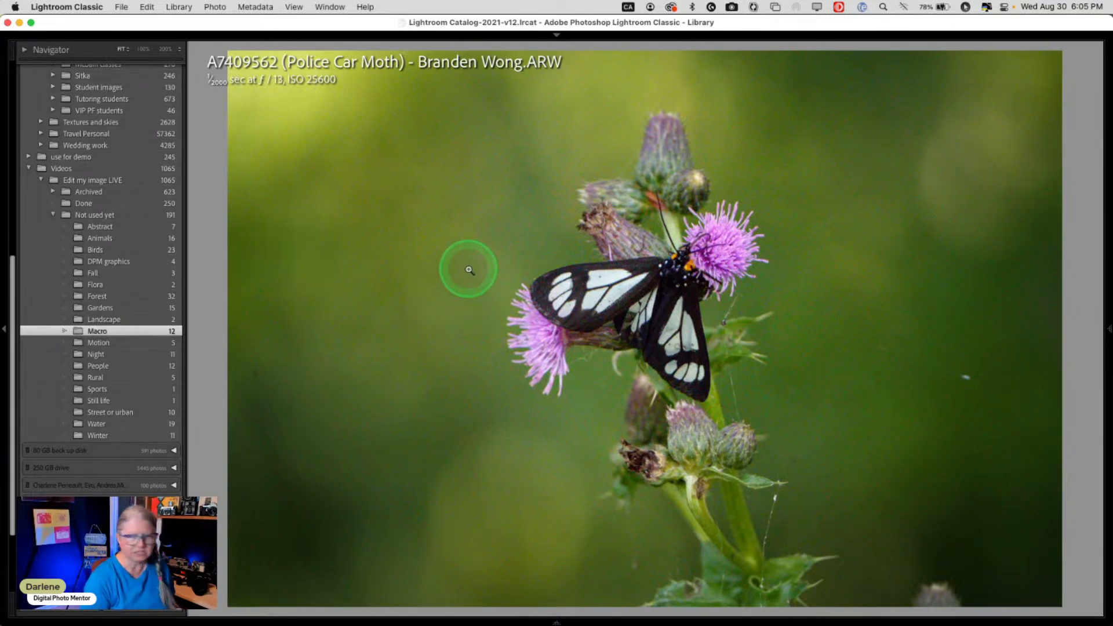
Open the raw moth photo in Develop and compare its before and after versions.
key(d)
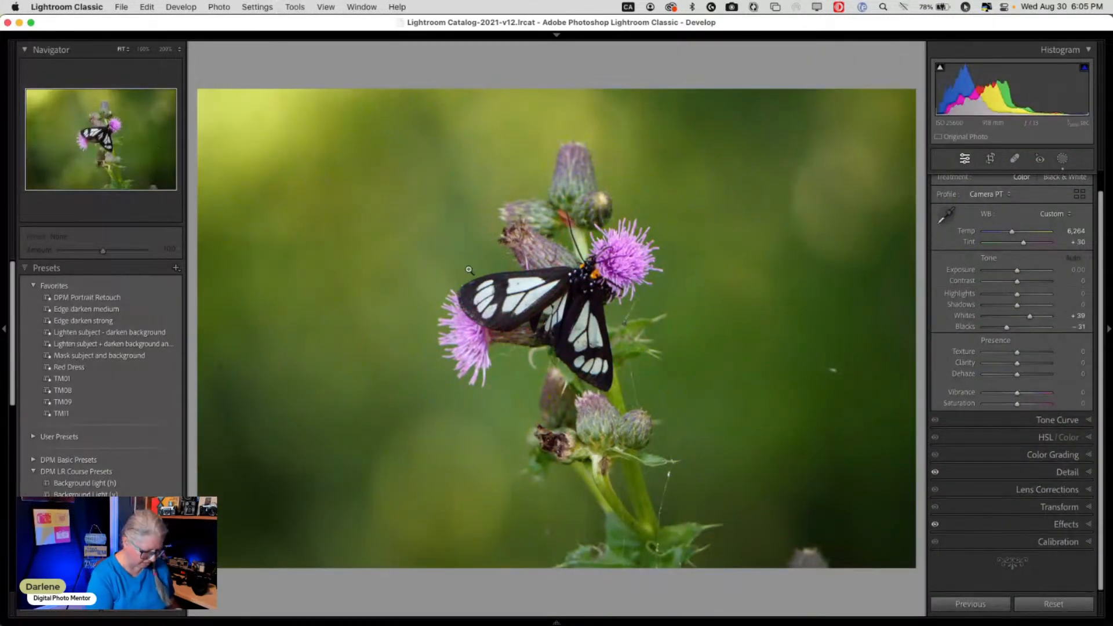
key(backslash)
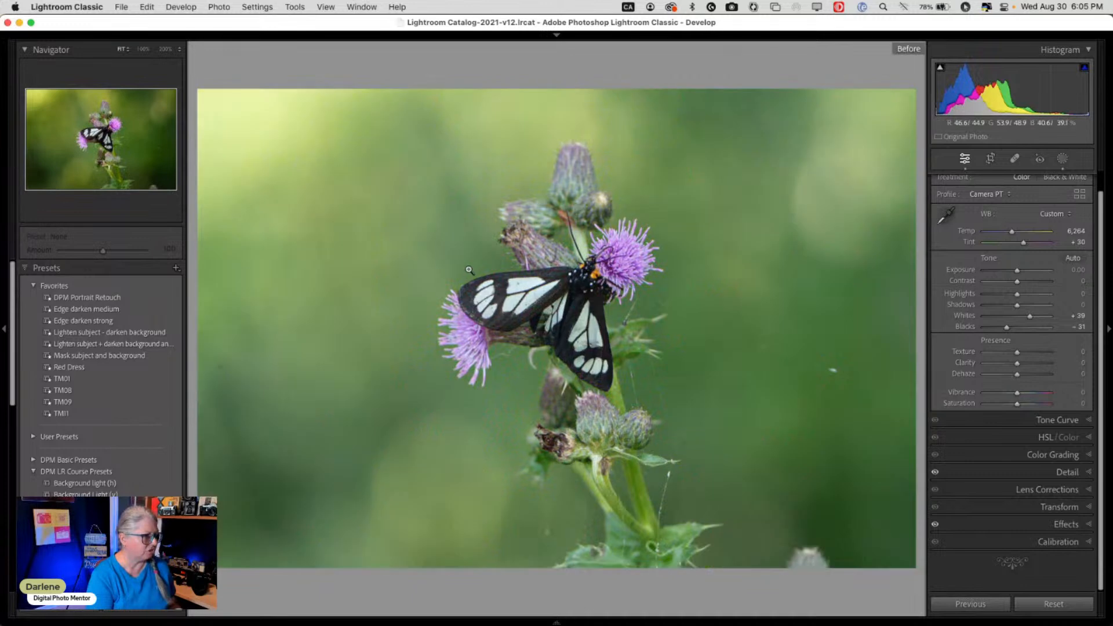
key(backslash)
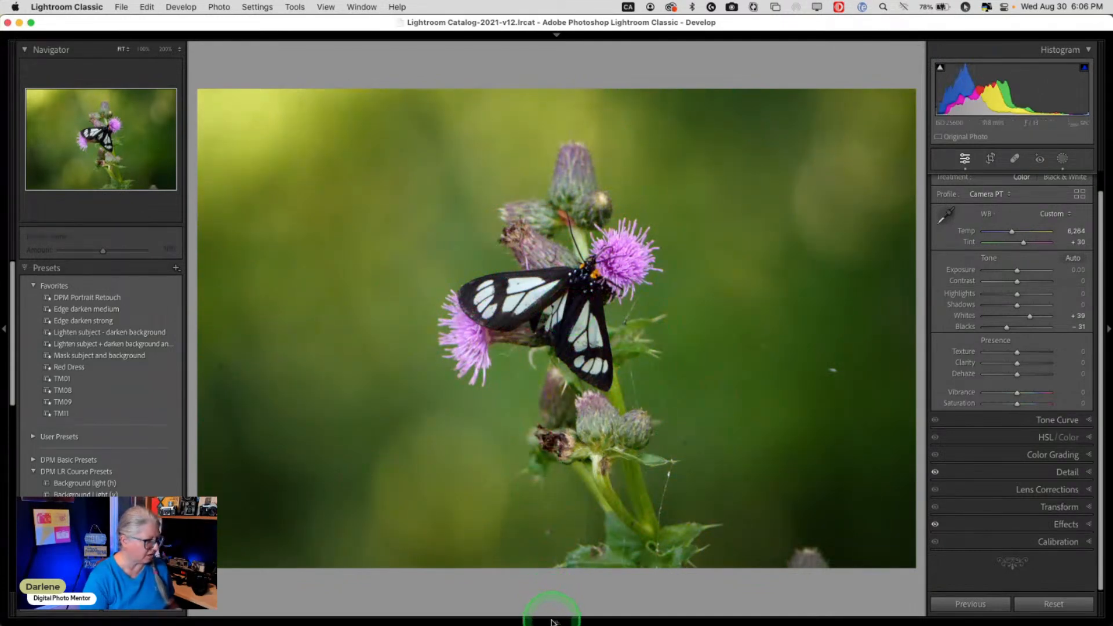
mouse_move(553, 622)
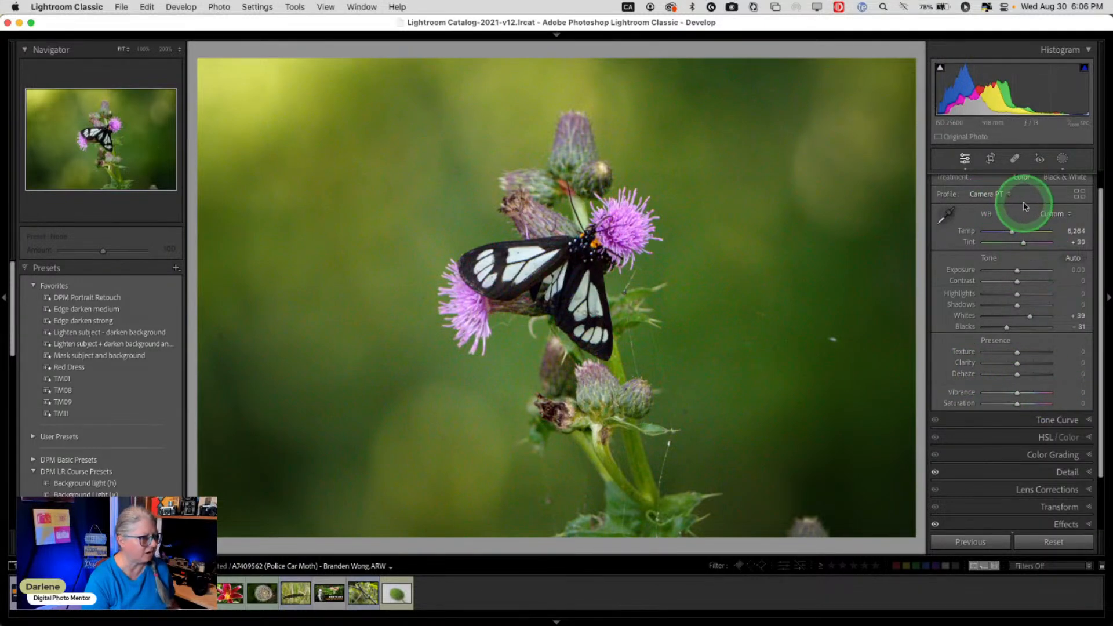
Review the raw photo's Subject and Background masks with the overlay shown, then hide the overlay and leave masking.
click(1062, 158)
click(865, 96)
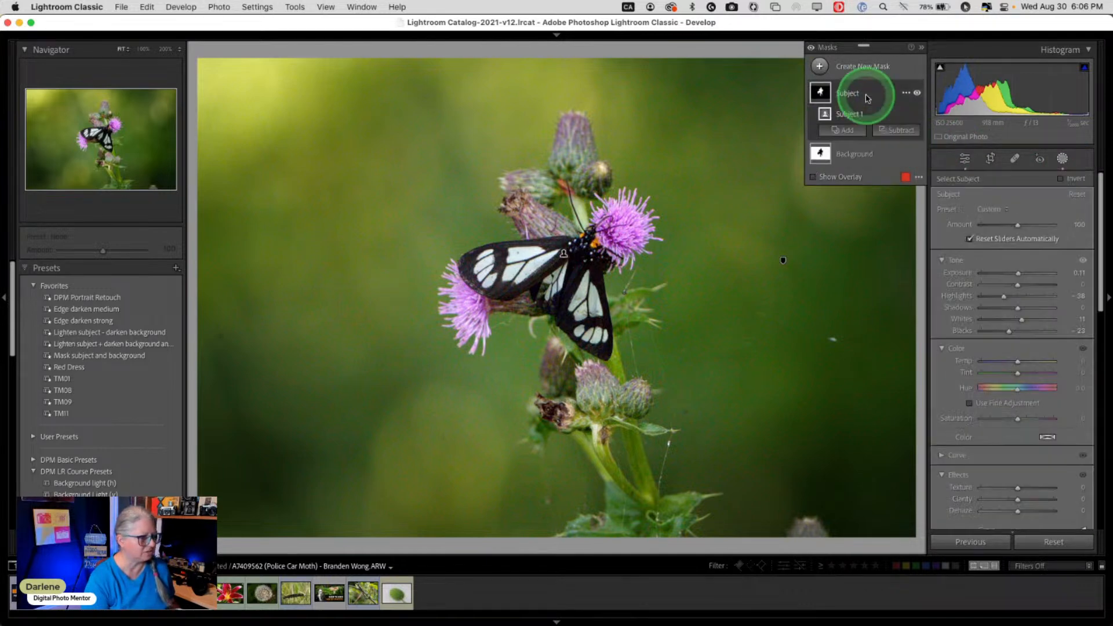
key(o)
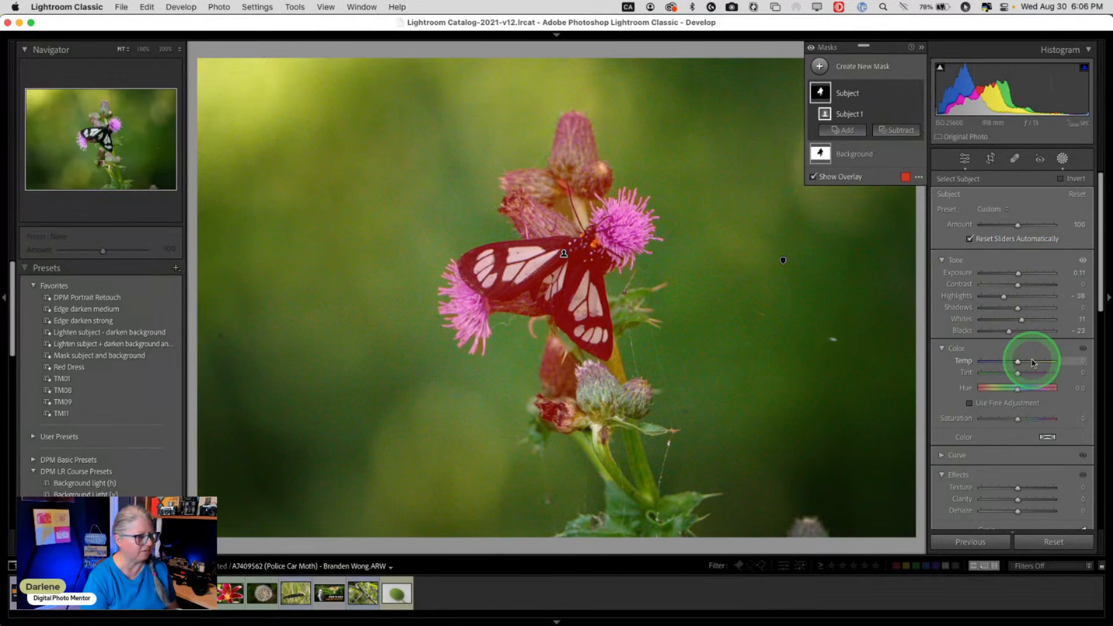
click(874, 167)
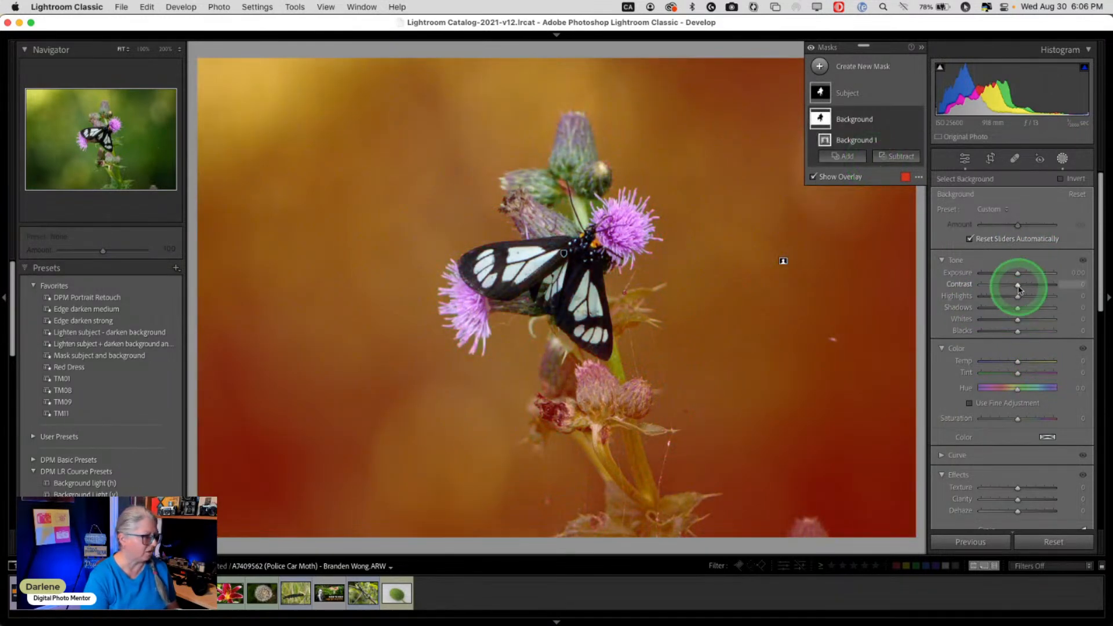
key(o)
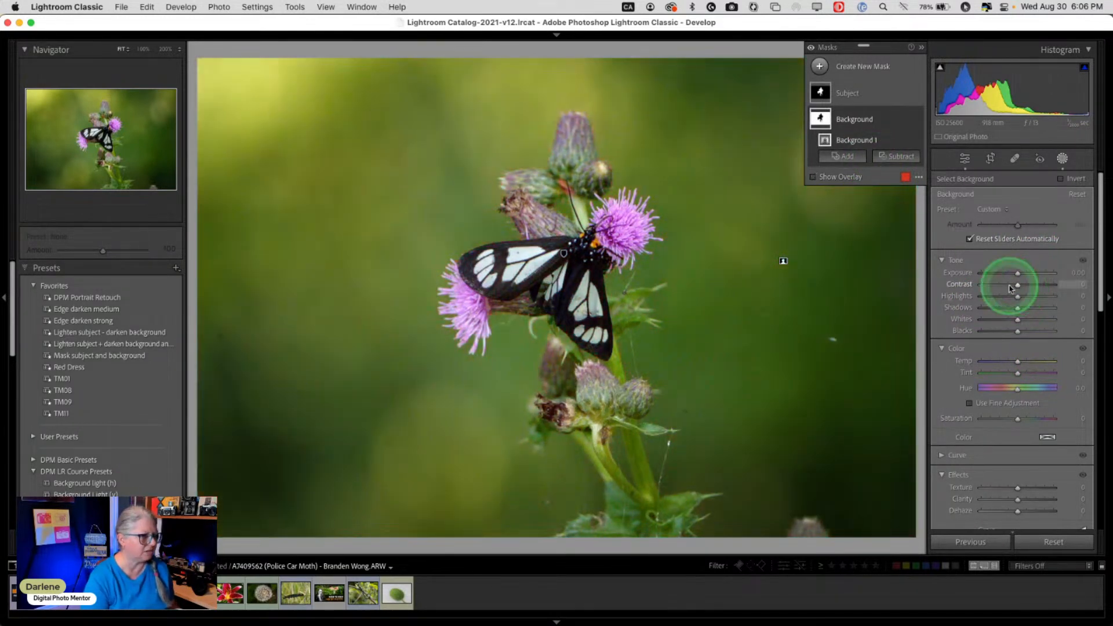
click(1063, 160)
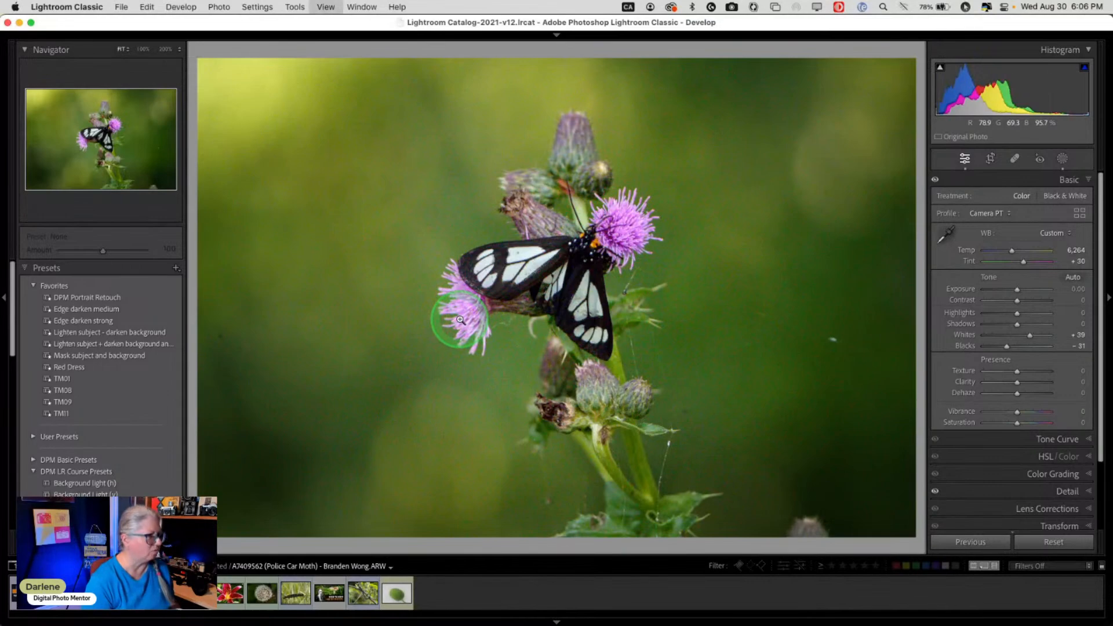
Show the Detail settings with the Denoise option for the raw moth photo in Develop.
key(g)
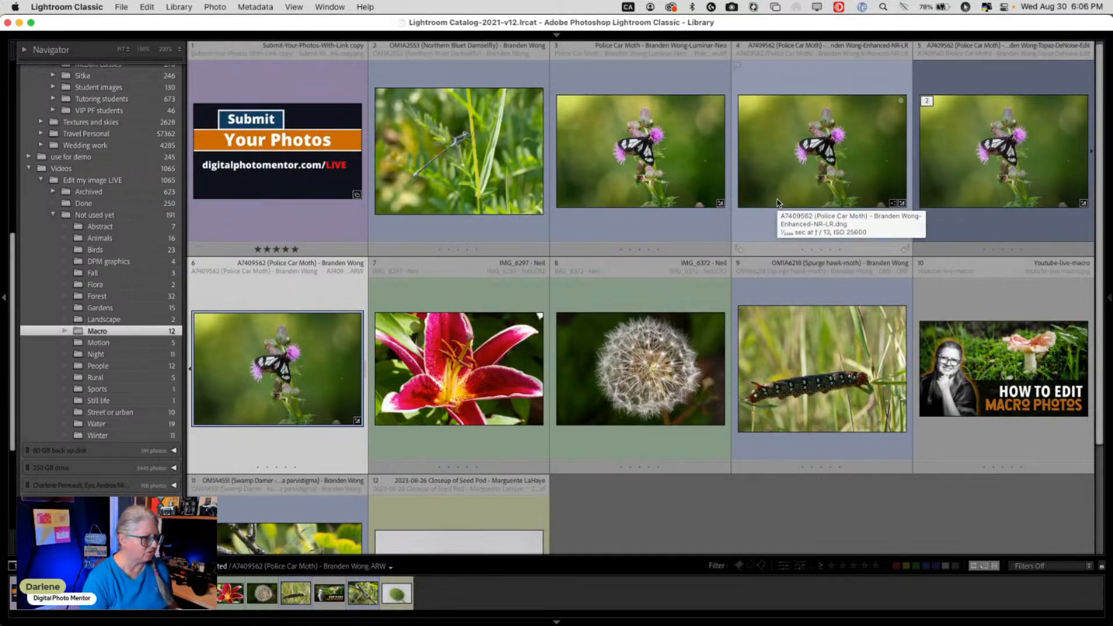
key(d)
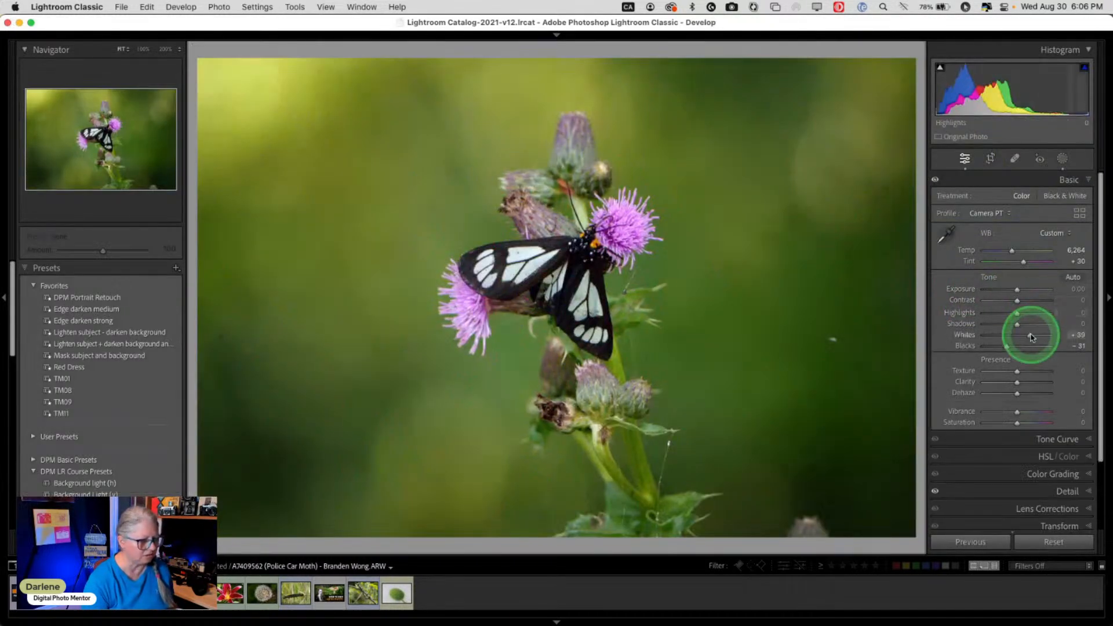
scroll(1031, 336, down, 3)
click(1050, 416)
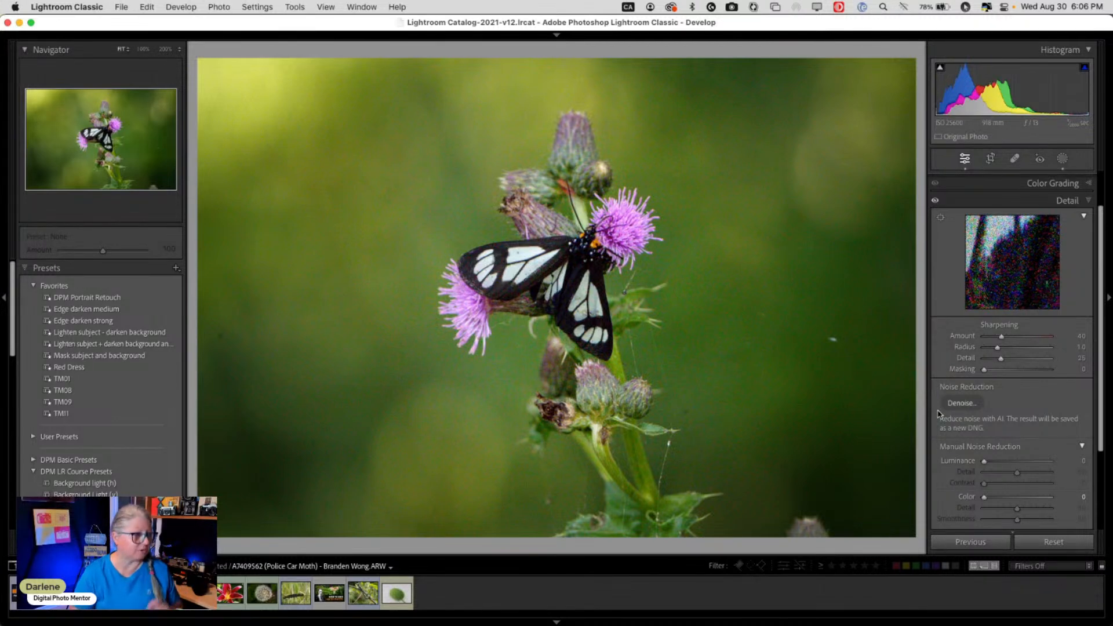
Open the Enhanced-NR-LR DNG version of the Police Car Moth photo in Develop.
key(g)
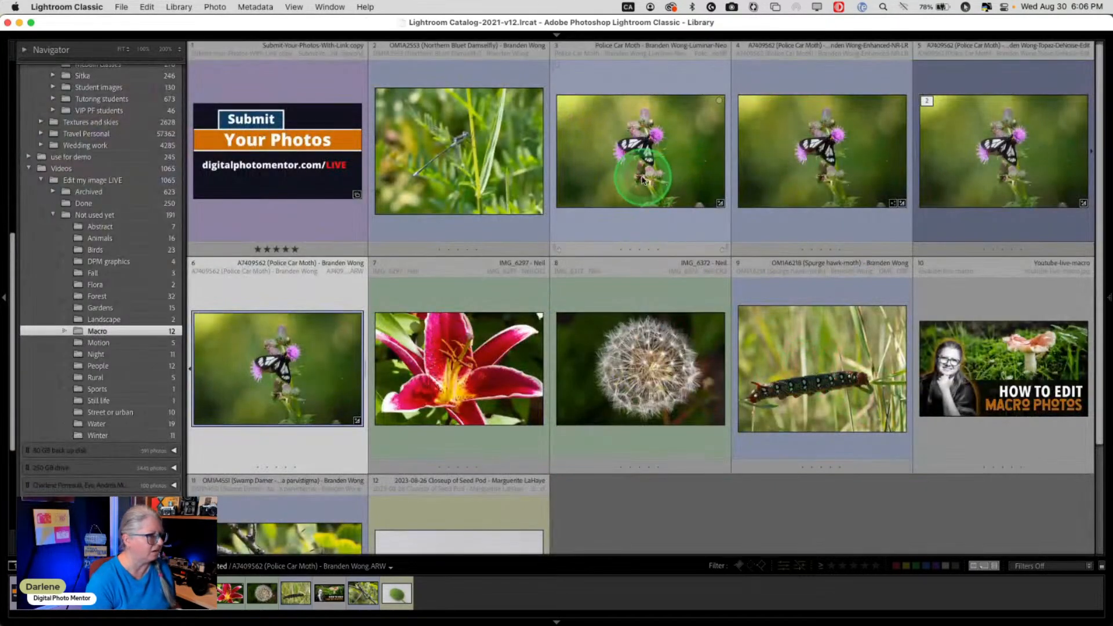
click(838, 174)
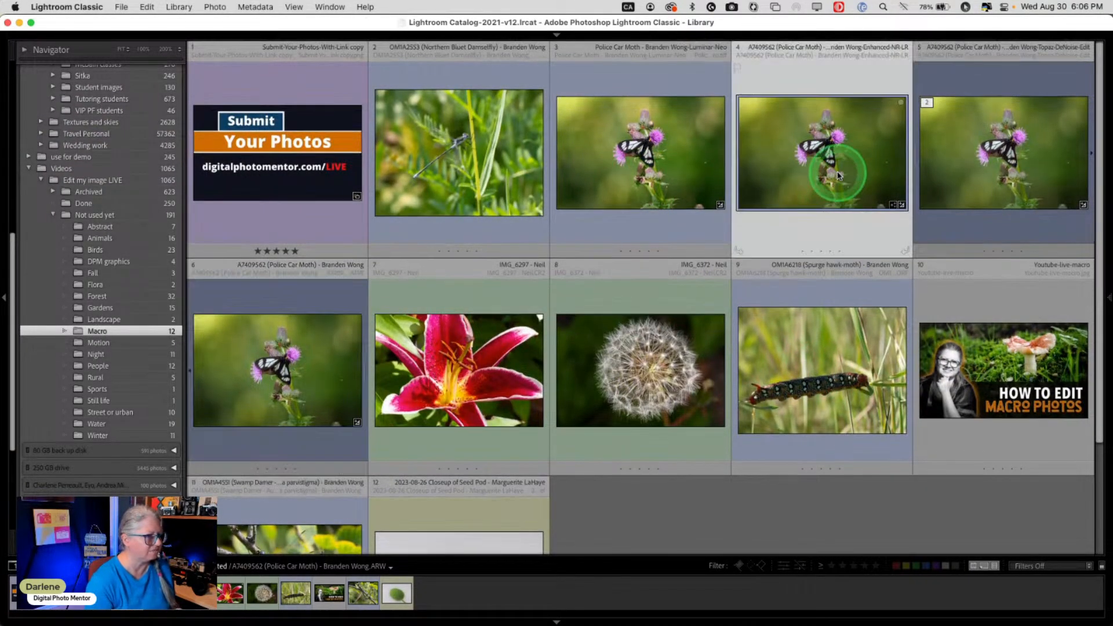
double_click(838, 174)
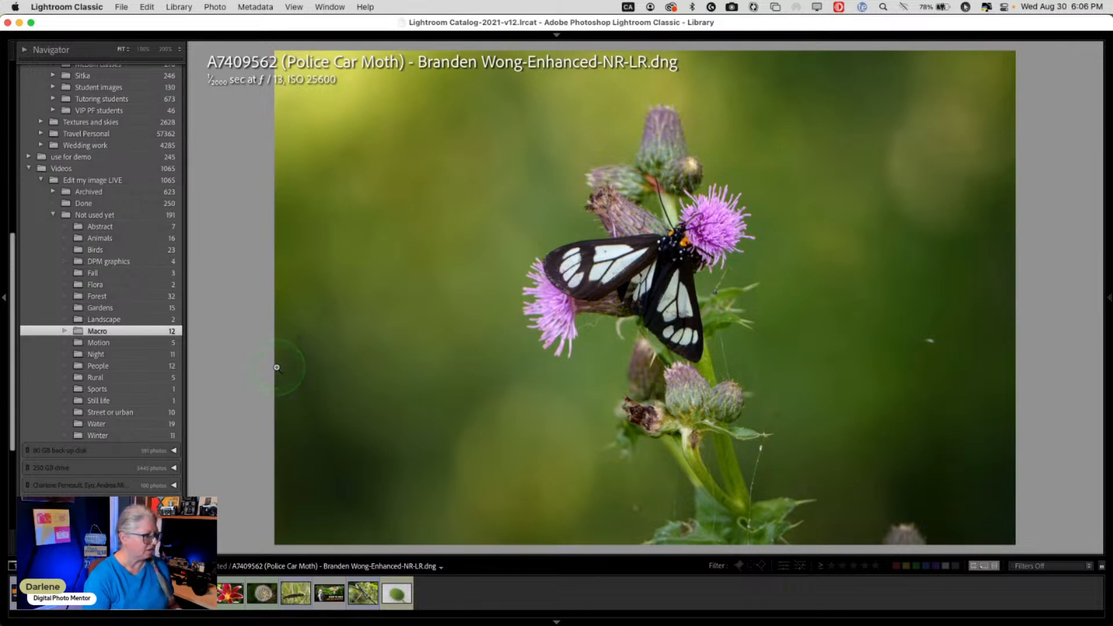
key(d)
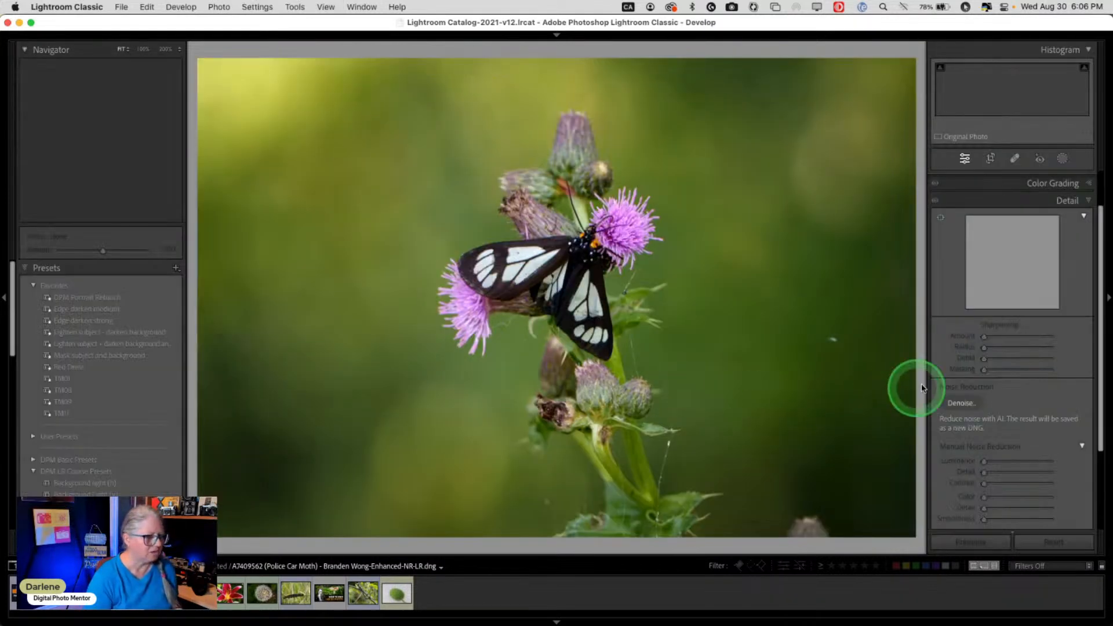
Examine the denoised DNG's Color Grading, Basic and Detail settings, including its noise reduction section.
click(1054, 184)
click(999, 316)
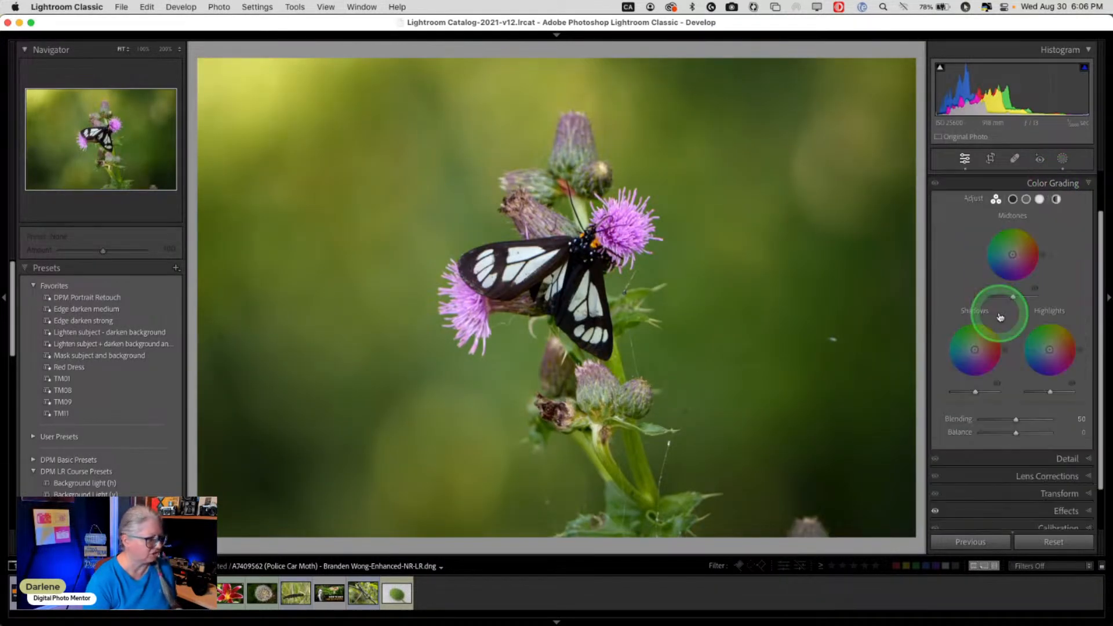
scroll(1000, 317, up, 3)
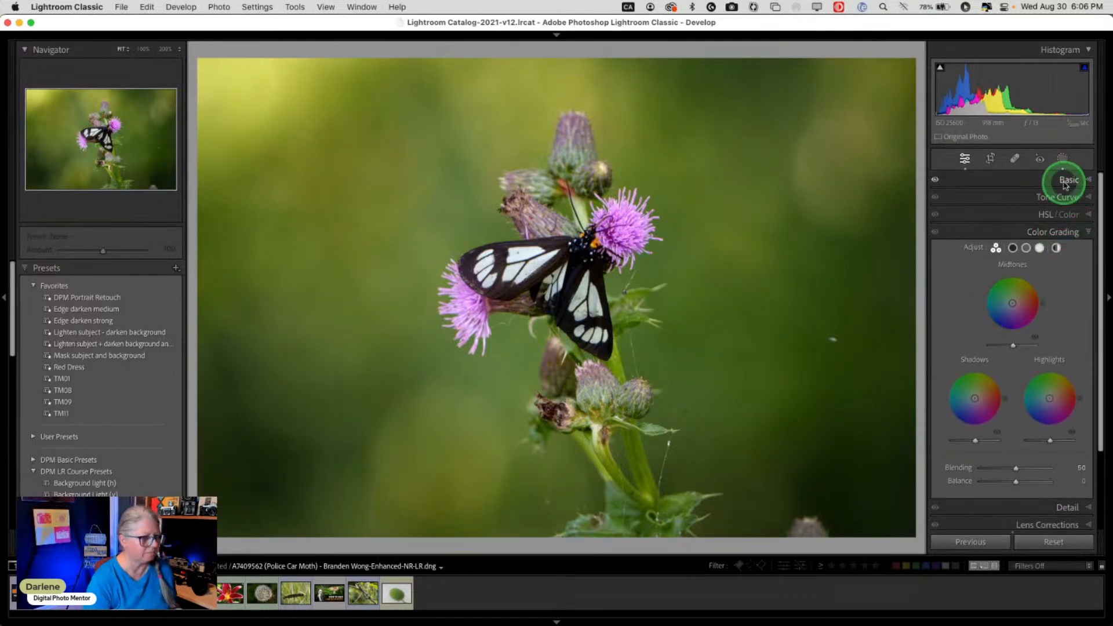
click(1064, 181)
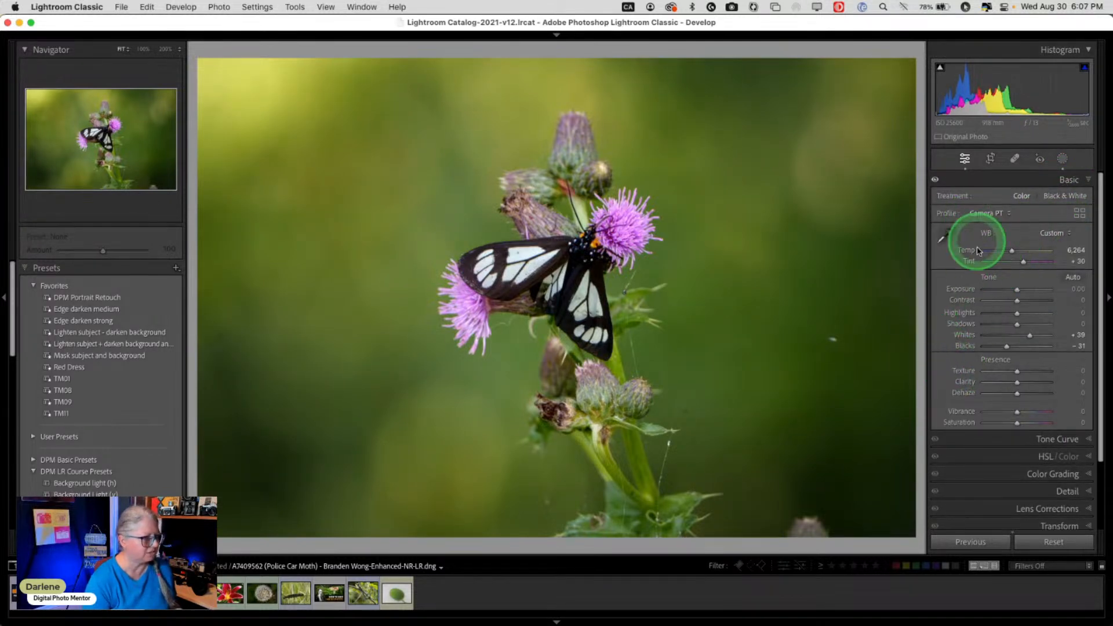
click(1043, 490)
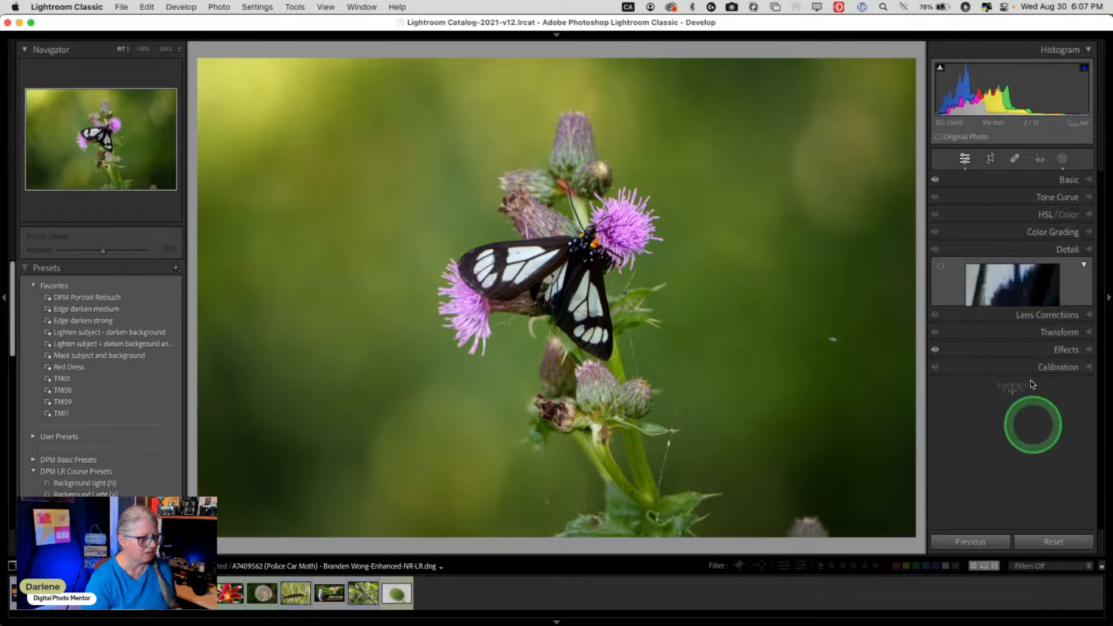
scroll(1027, 357, down, 3)
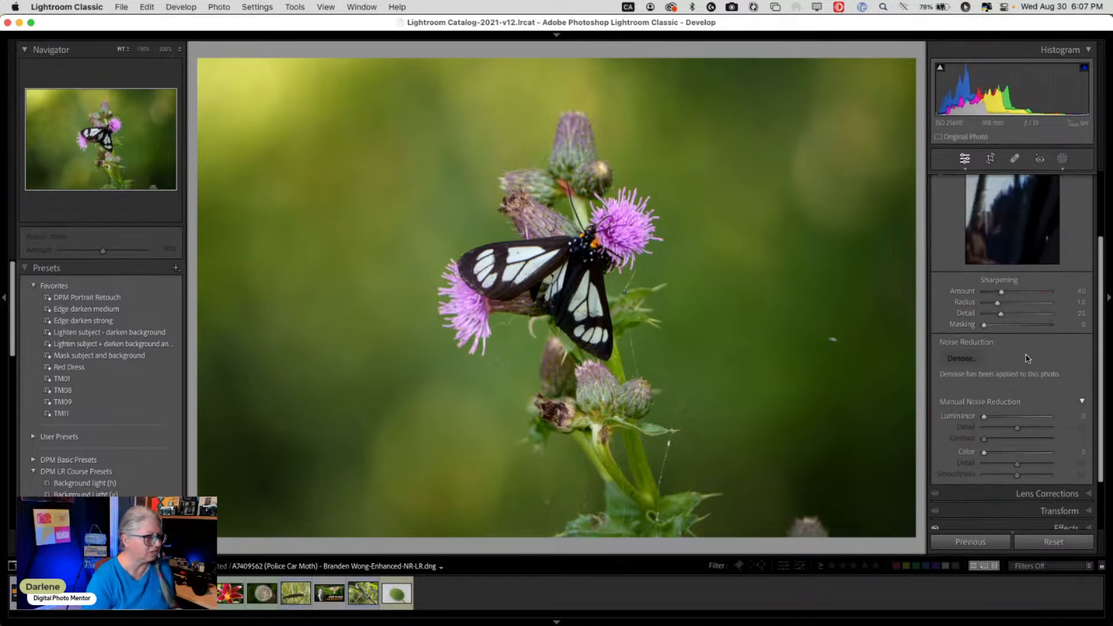
Check the denoised DNG's Background mask and its adjustments, then leave masking.
click(1061, 158)
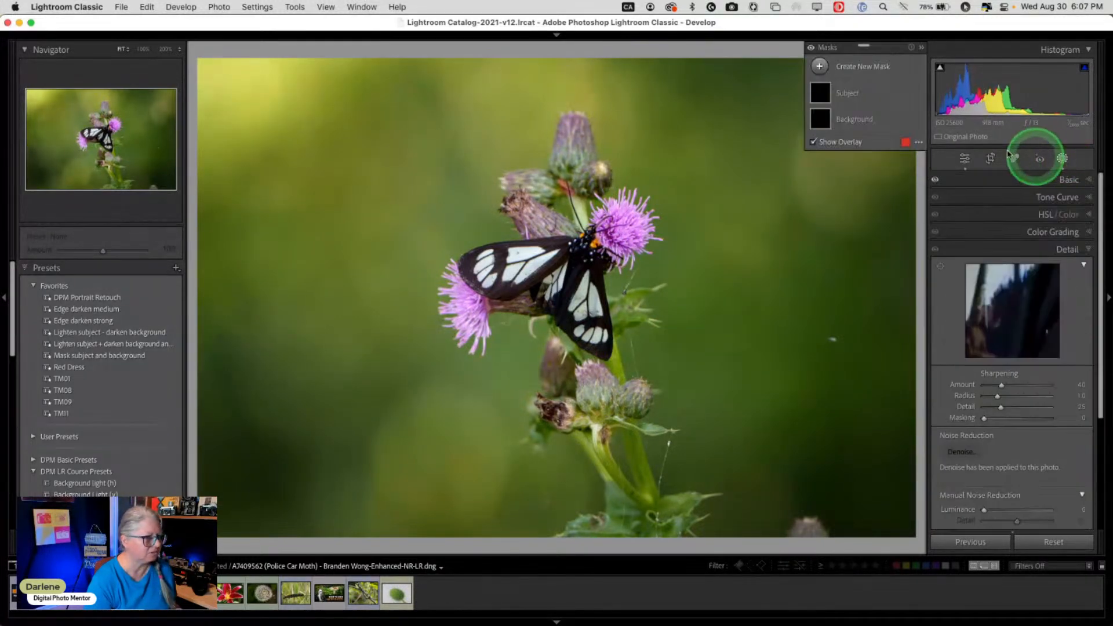
click(864, 120)
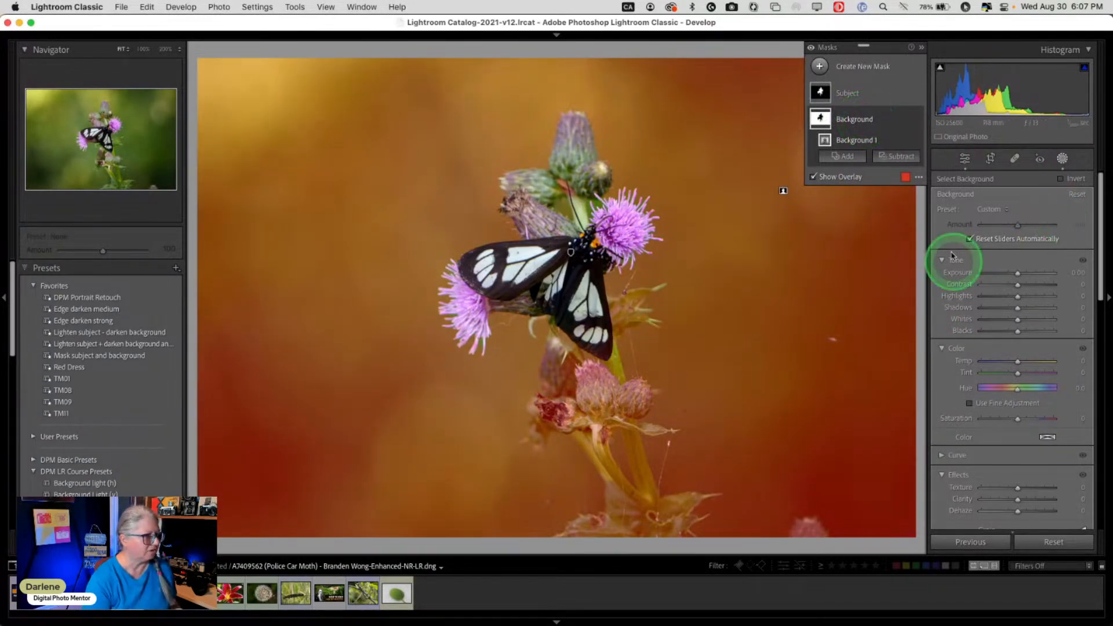
click(1063, 159)
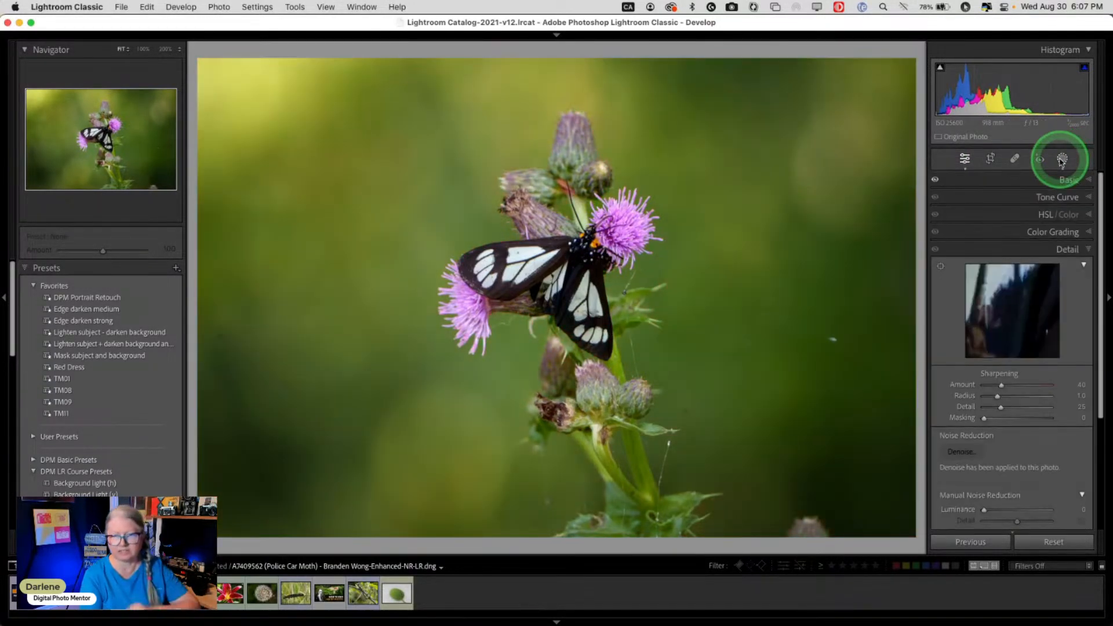
Compare the Enhanced-NR-LR DNG side by side with the original Police Car Moth ARW photo.
click(694, 241)
key(g)
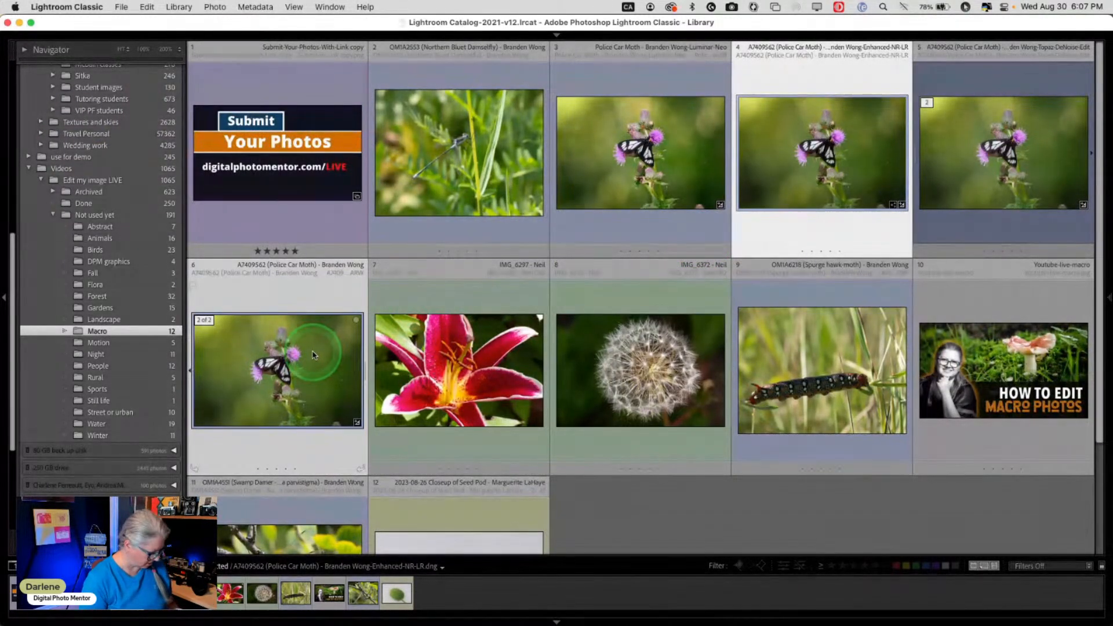
key(c)
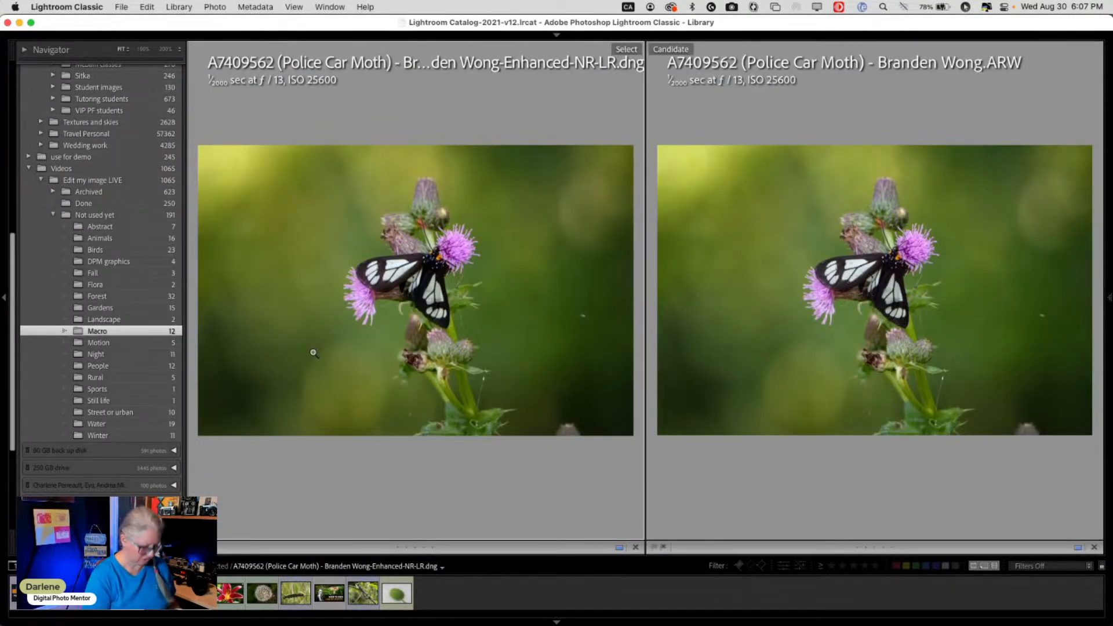
Compare the Police Car Moth ARW as the Select photo against the Enhanced-NR-LR DNG as Candidate, with the side panels and filmstrip hidden.
key(g)
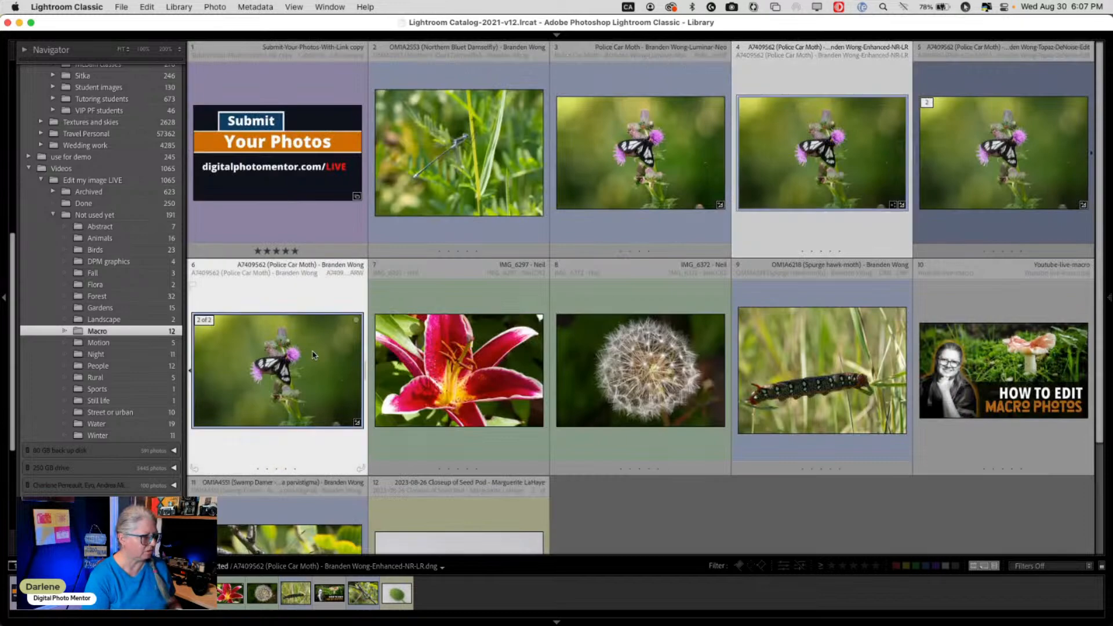
key(c)
click(313, 353)
key(shift+Tab)
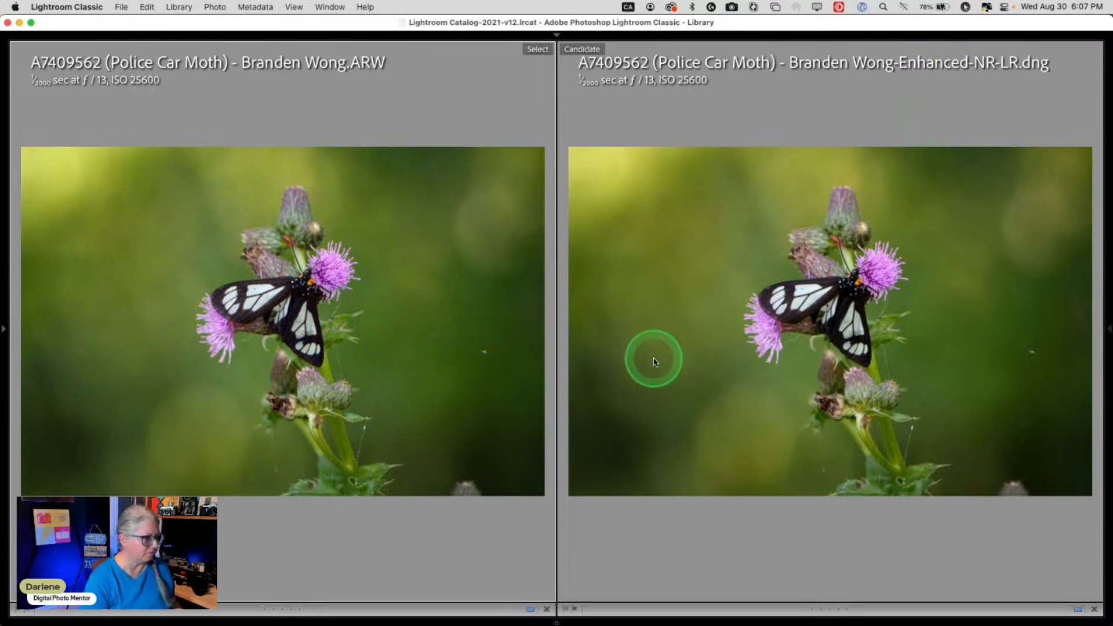
Inspect the noise in the moth's wing up close in both the ARW and the Enhanced-NR-LR DNG.
click(786, 302)
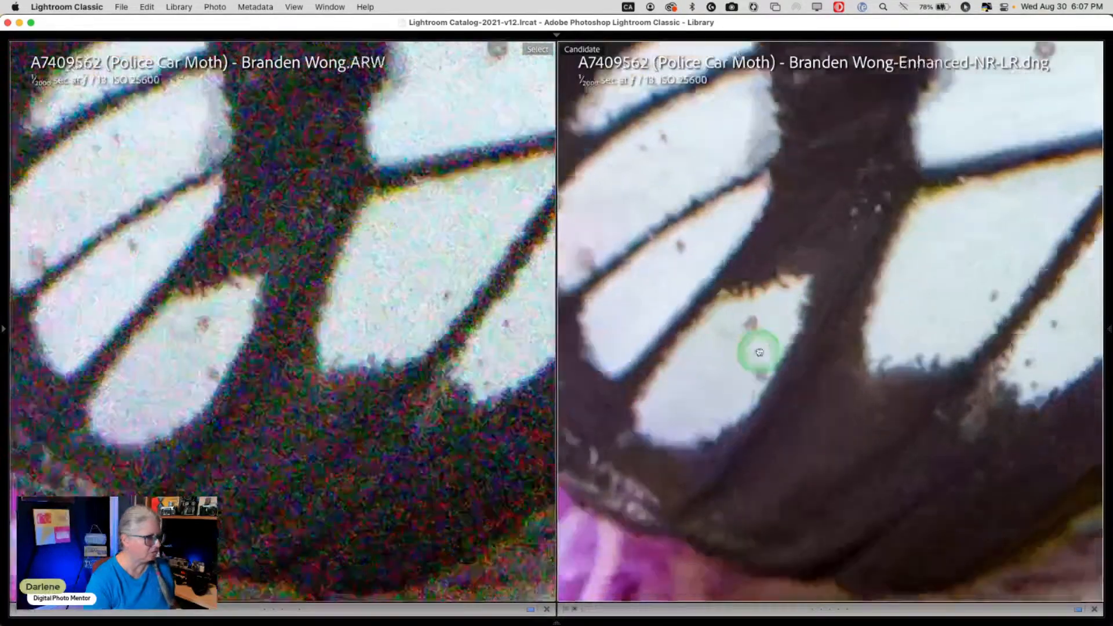
drag(760, 352, 838, 236)
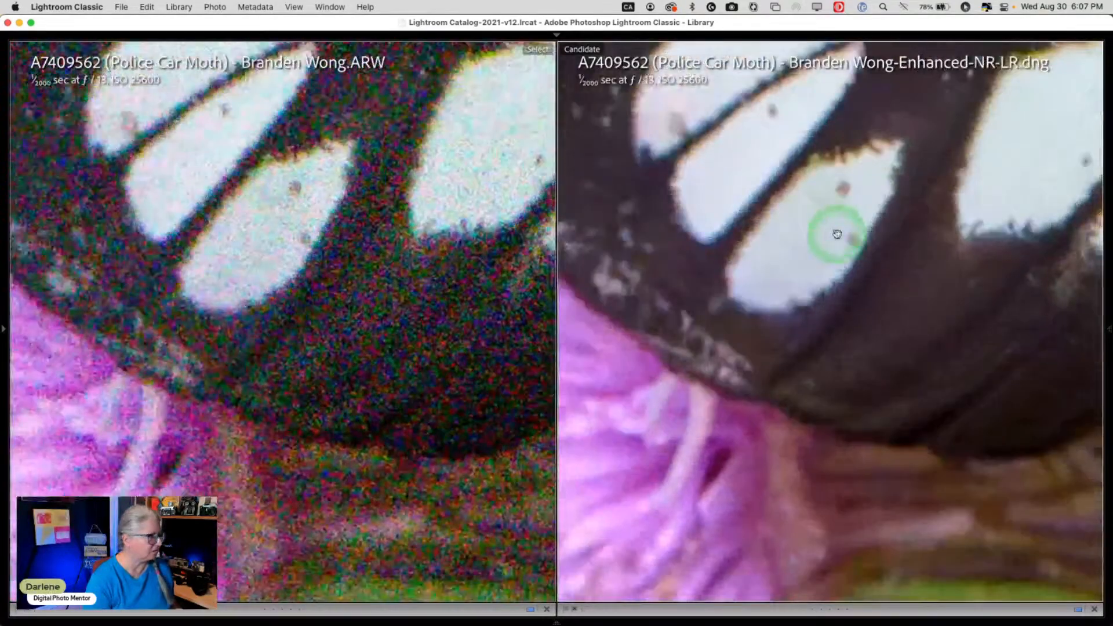
key(Tab)
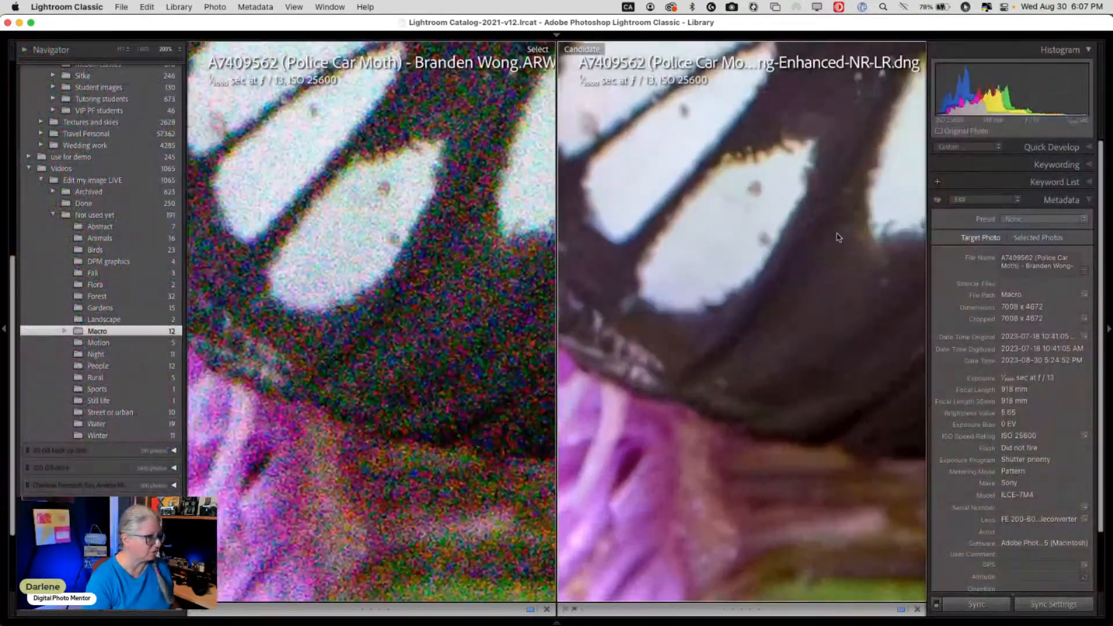
key(Tab)
key(super+minus)
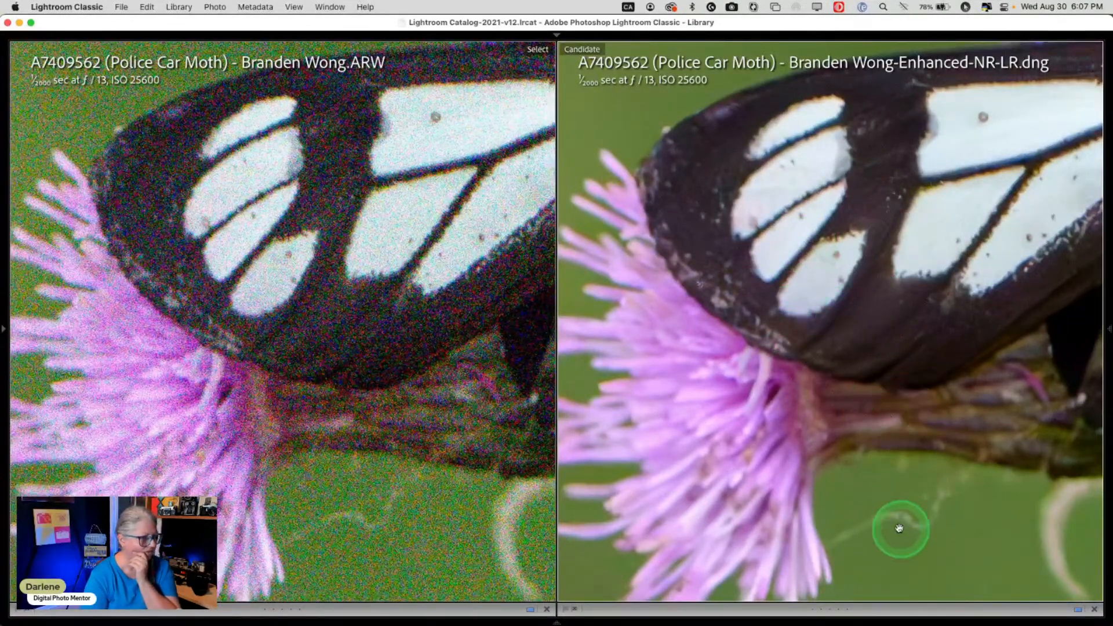
Examine the wing edges, thistle flower, moth's head and lower wing in both versions, then return to the full-photo view.
drag(887, 509, 887, 383)
drag(864, 246, 763, 421)
drag(939, 342, 629, 366)
drag(891, 340, 708, 428)
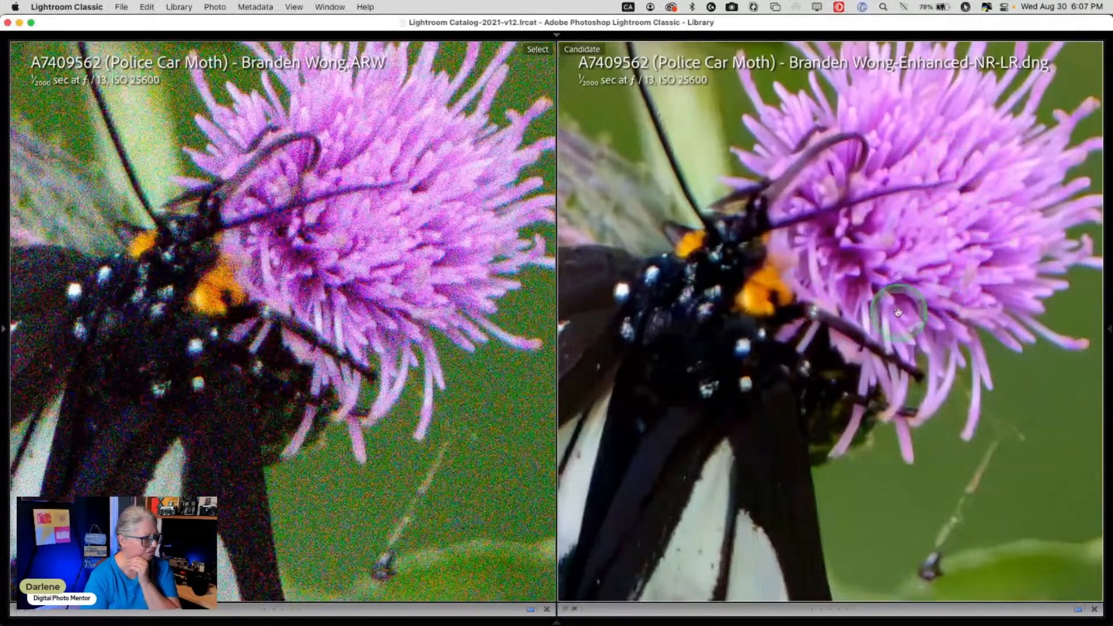
drag(870, 360, 835, 340)
drag(827, 458, 869, 193)
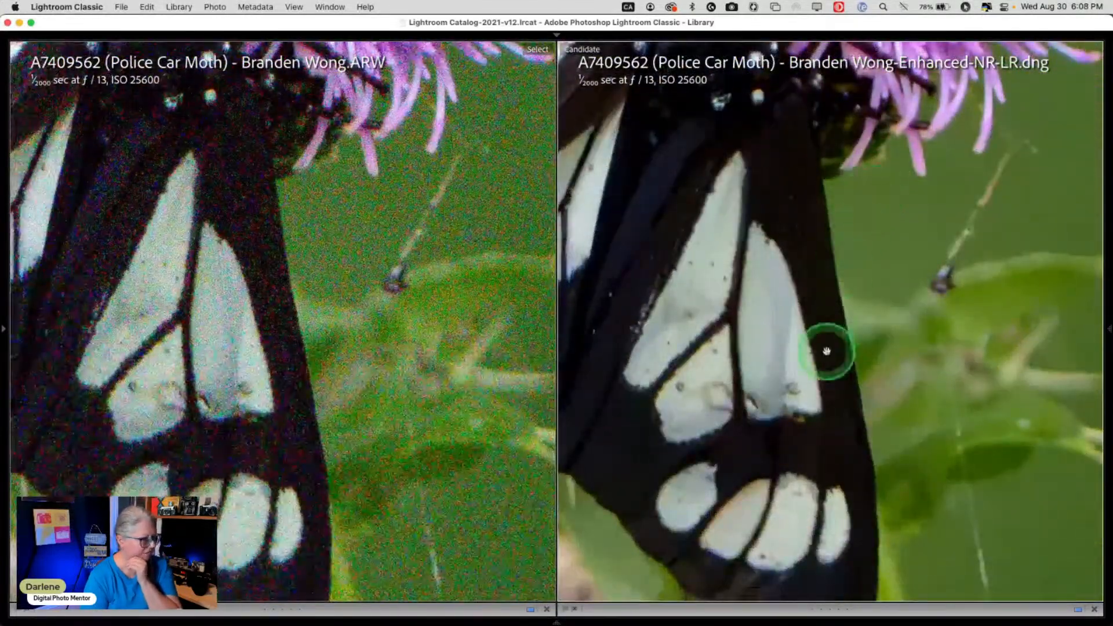
drag(827, 350, 872, 293)
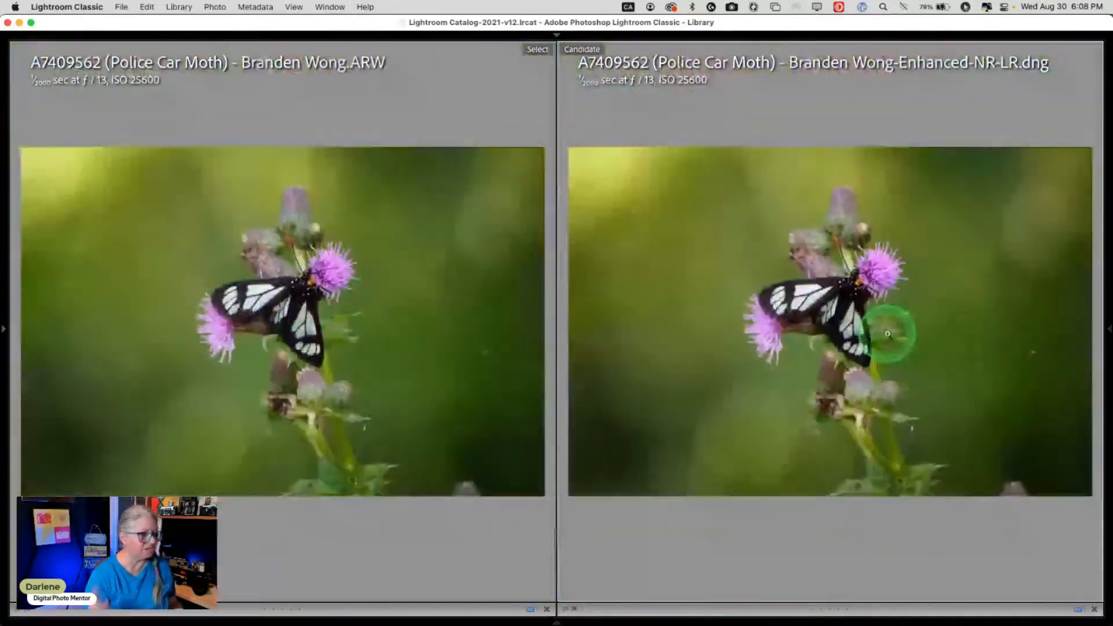
click(882, 295)
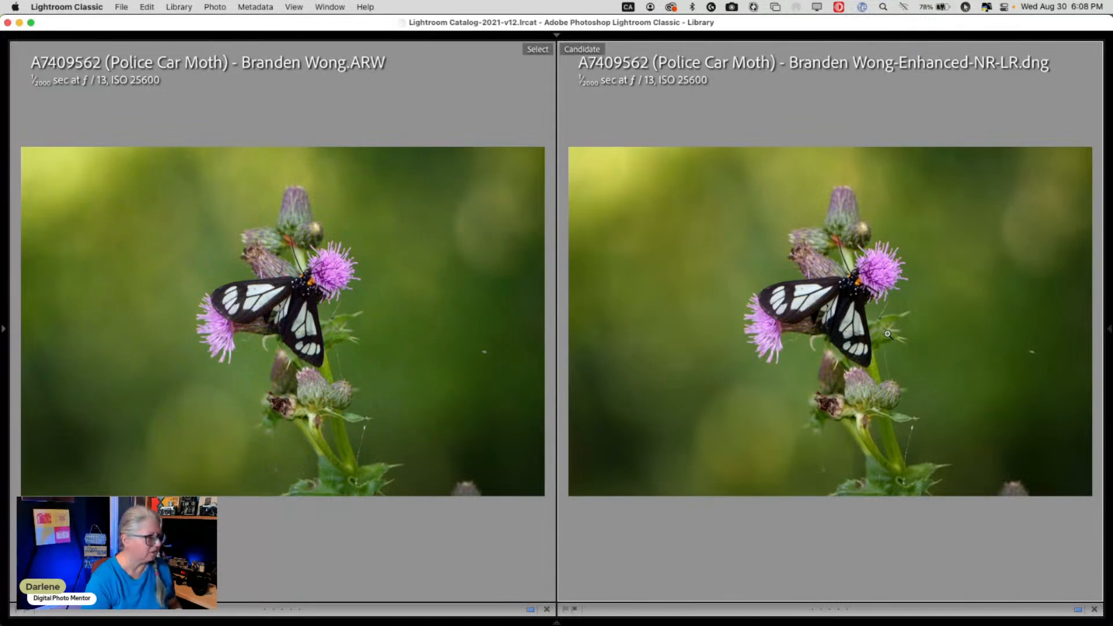
Add the Topaz-DeNoise-Edit TIFF to the selection and compare it as Candidate against the original ARW.
key(g)
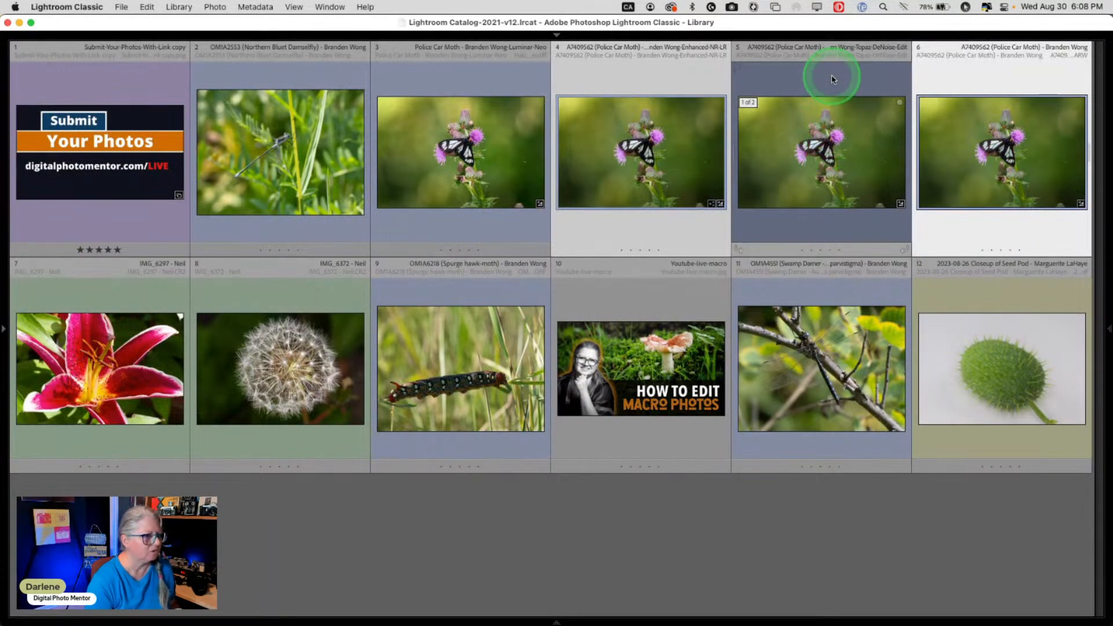
super+click(817, 136)
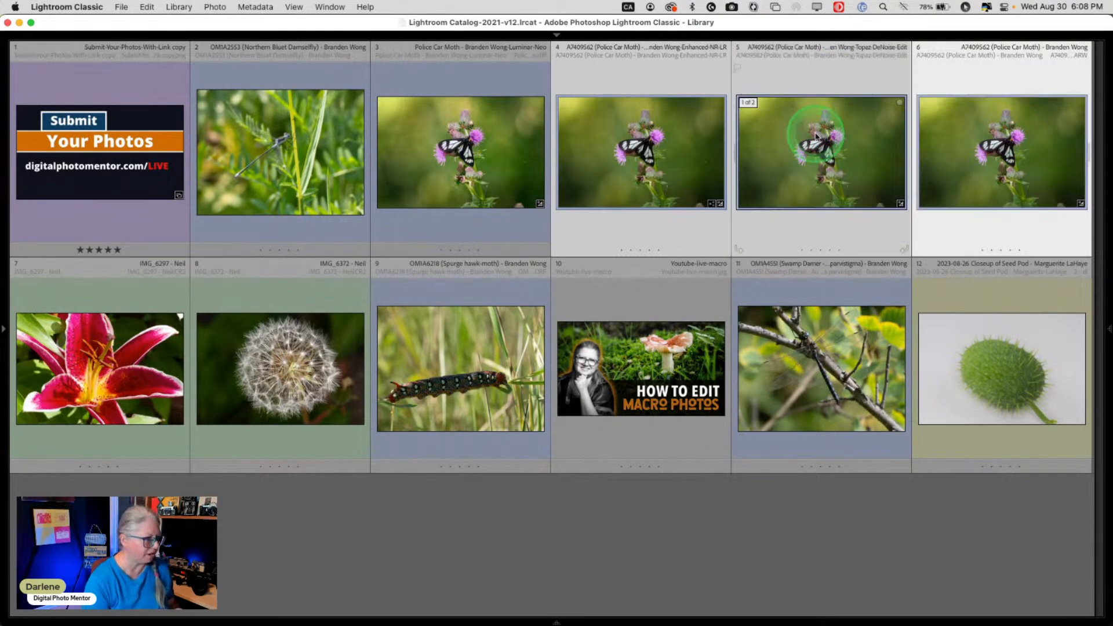
key(c)
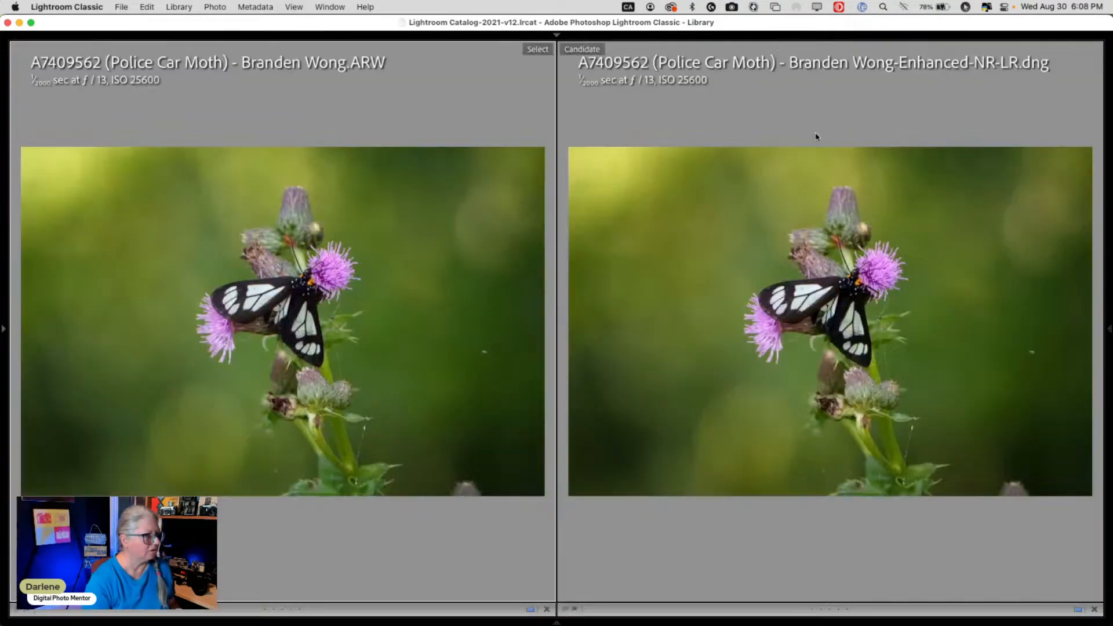
key(Right)
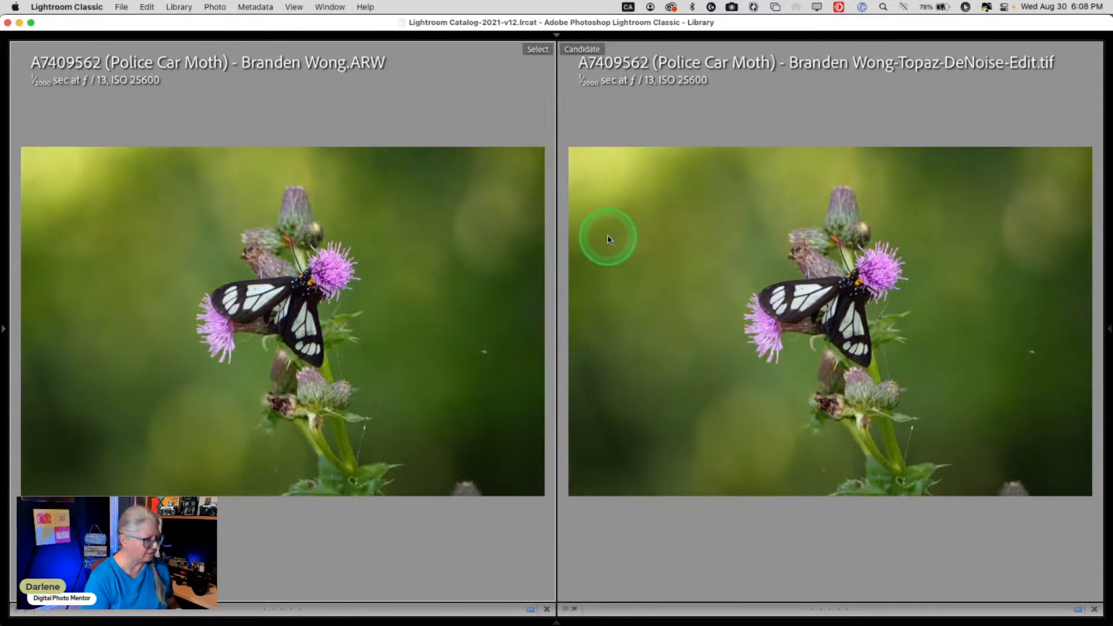
Remove the ARW from the selection and compare the Topaz-DeNoise-Edit TIFF side by side with the Enhanced-NR-LR DNG.
key(g)
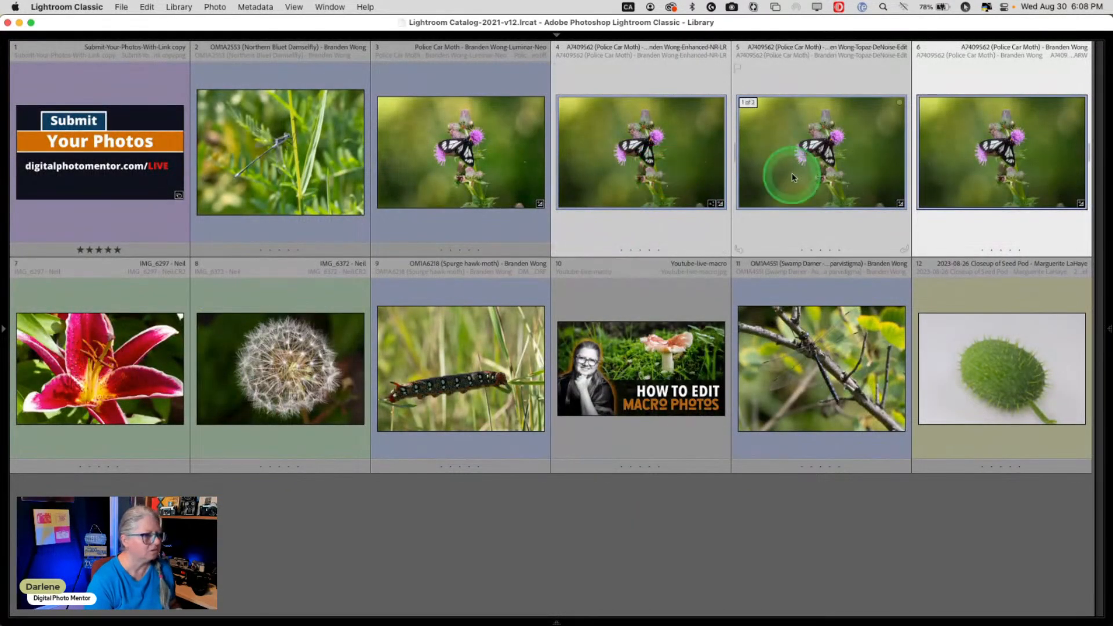
super+click(969, 168)
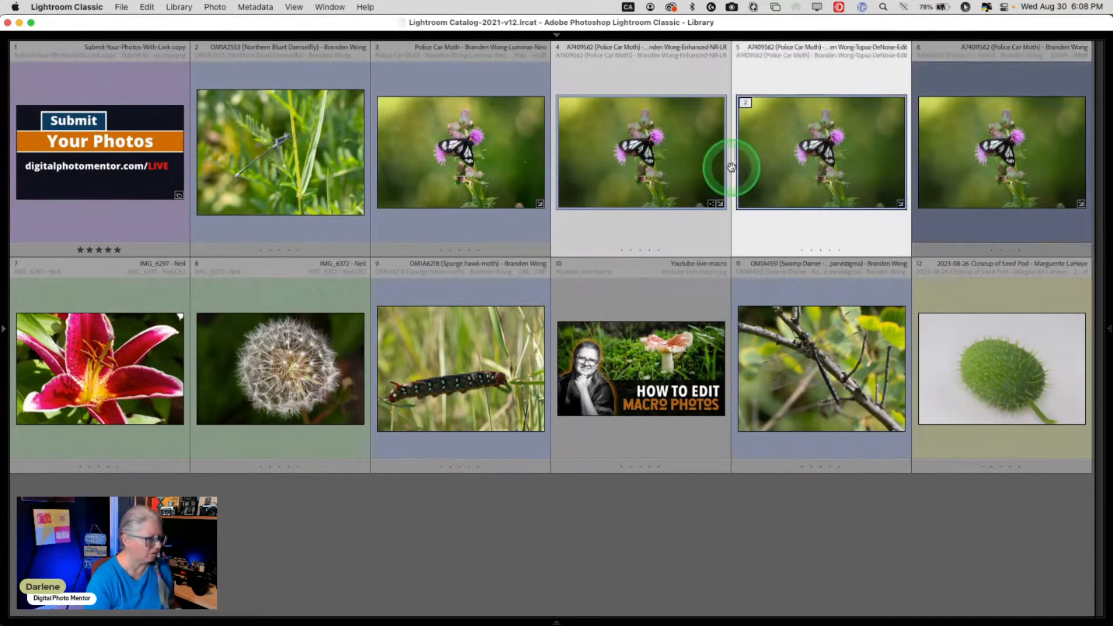
key(c)
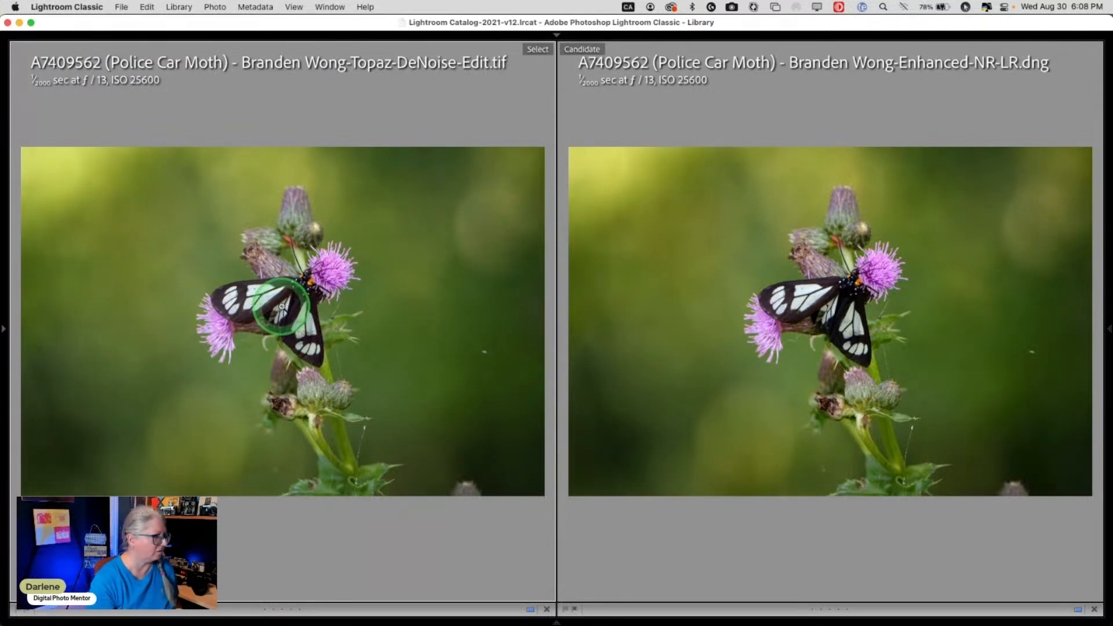
Inspect the moth's lower wing, head and the pink thistle flower in the Topaz and Lightroom denoised versions.
click(288, 321)
drag(308, 429, 138, 178)
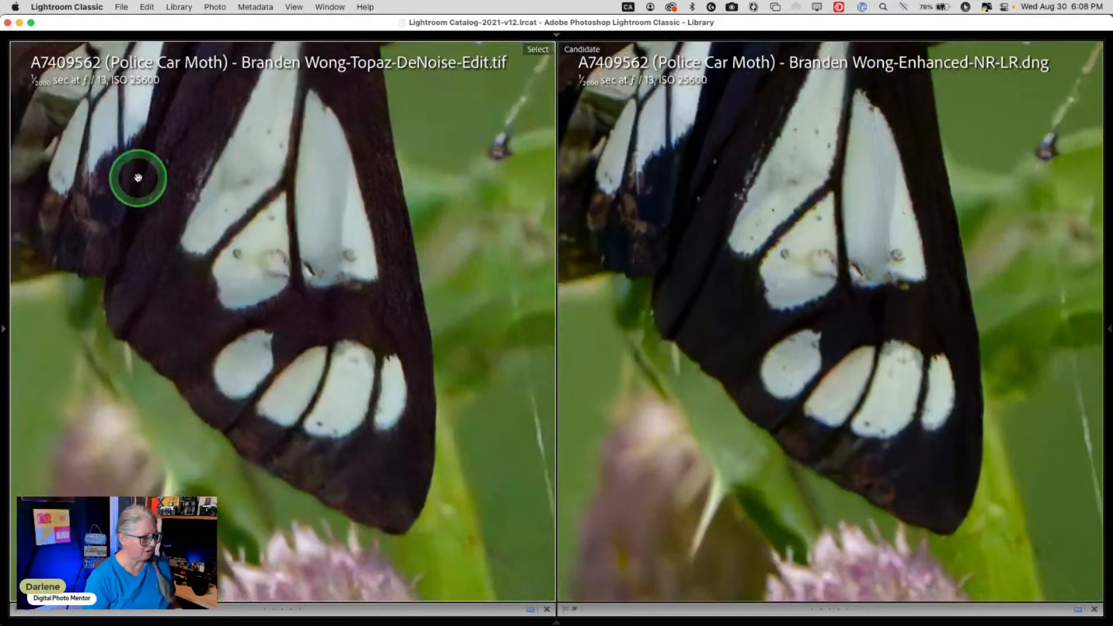
drag(371, 320, 307, 375)
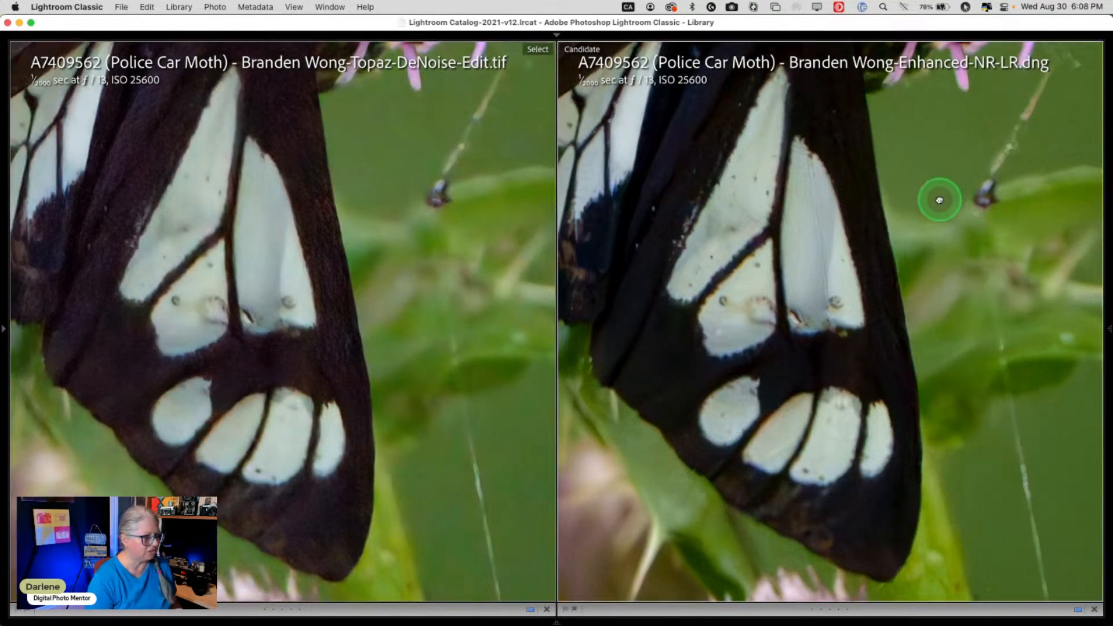
drag(942, 194, 889, 413)
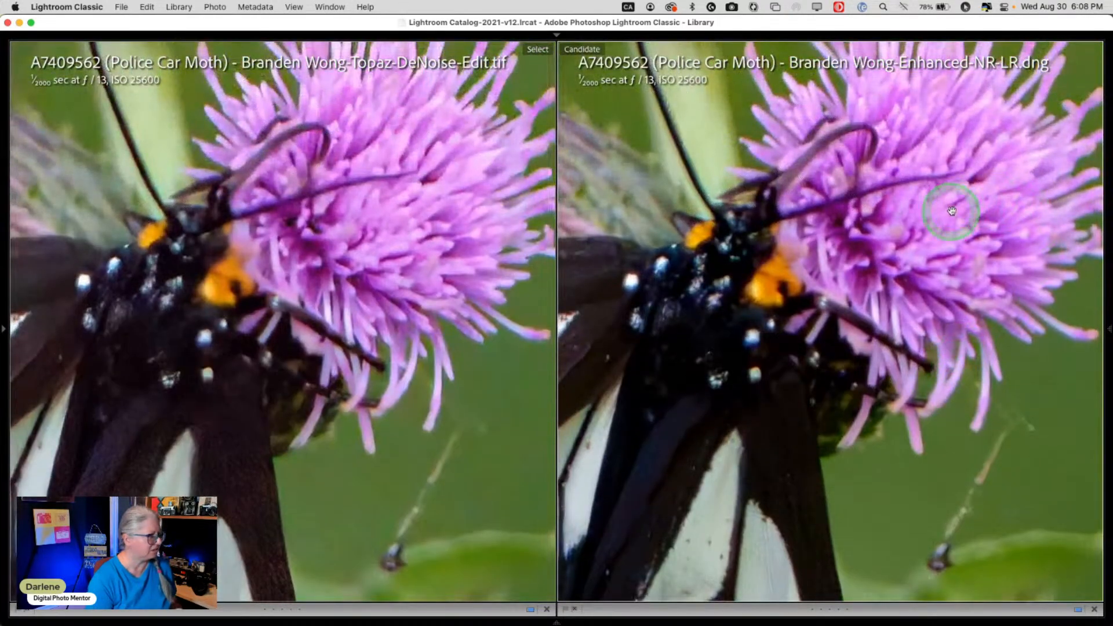
drag(312, 259, 300, 337)
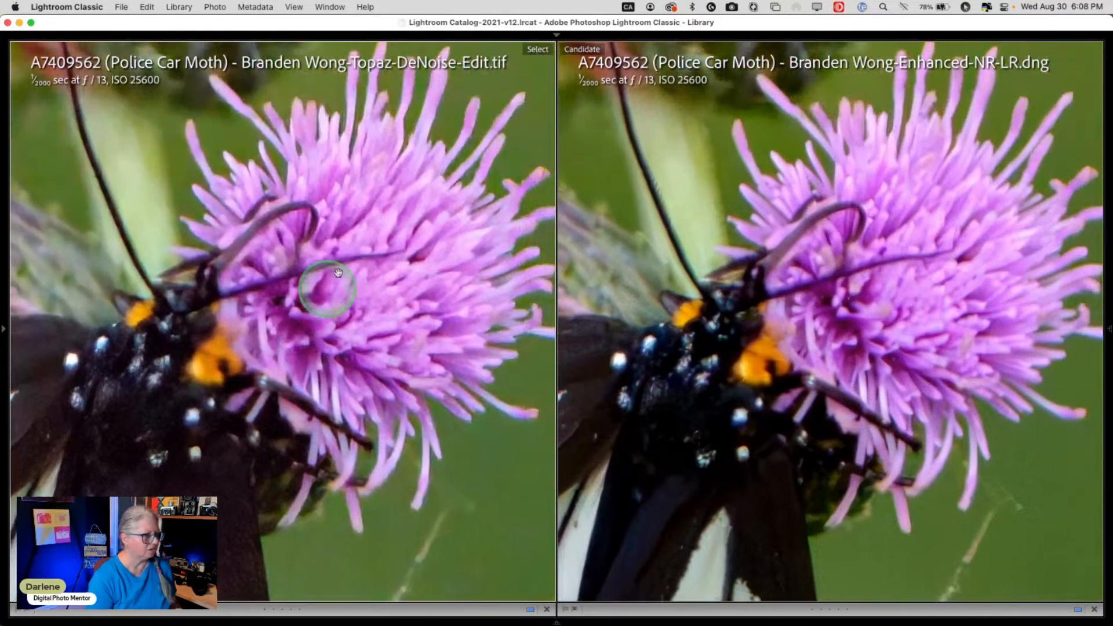
drag(377, 152, 378, 244)
drag(491, 180, 435, 234)
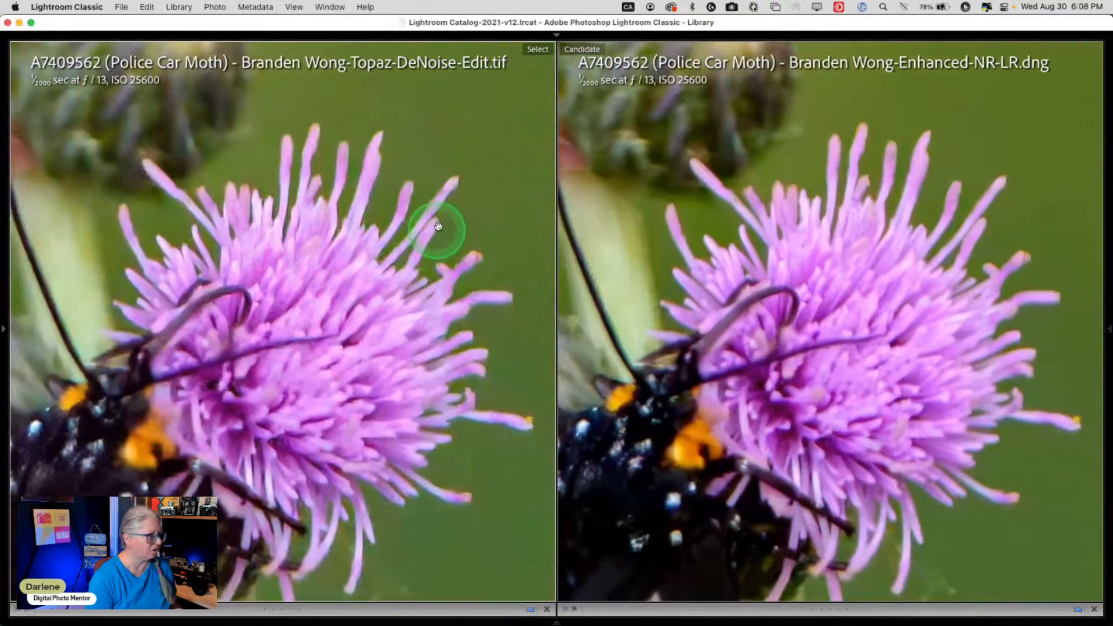
Examine the flower petals, moth's body, wing texture and green background at higher magnification in the Topaz and Lightroom versions.
key(super+equal)
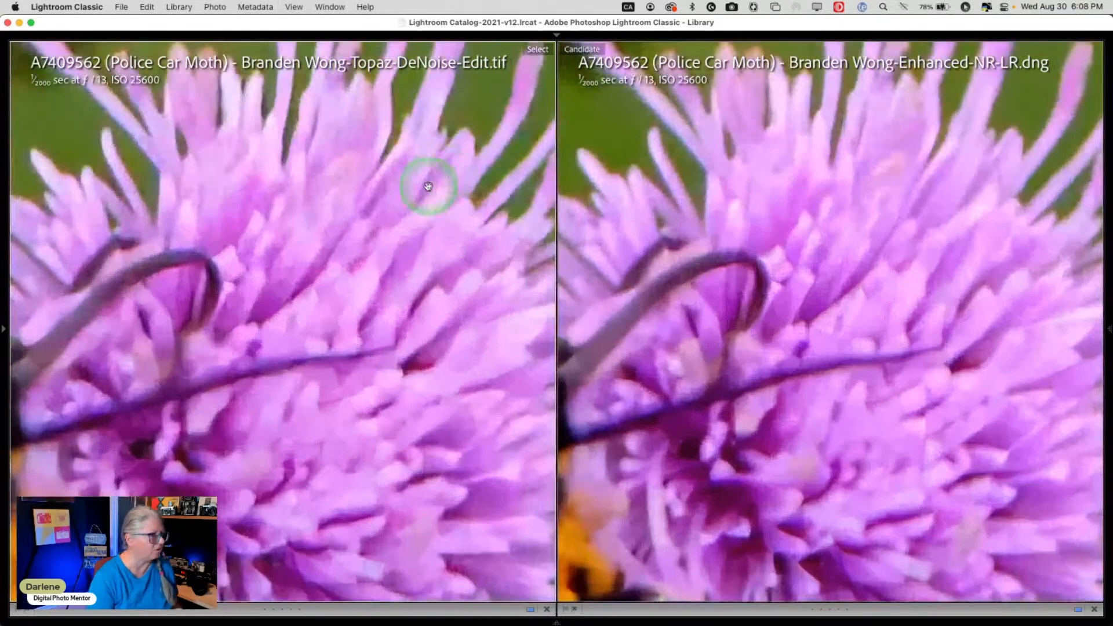
drag(436, 164, 274, 311)
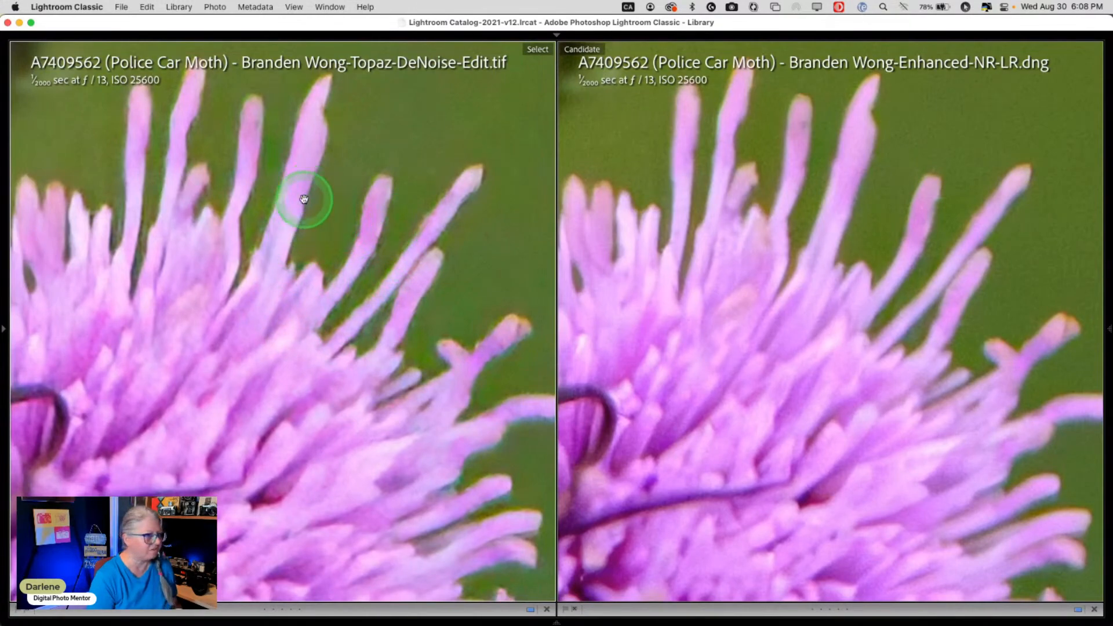
drag(189, 237, 272, 300)
drag(184, 303, 381, 210)
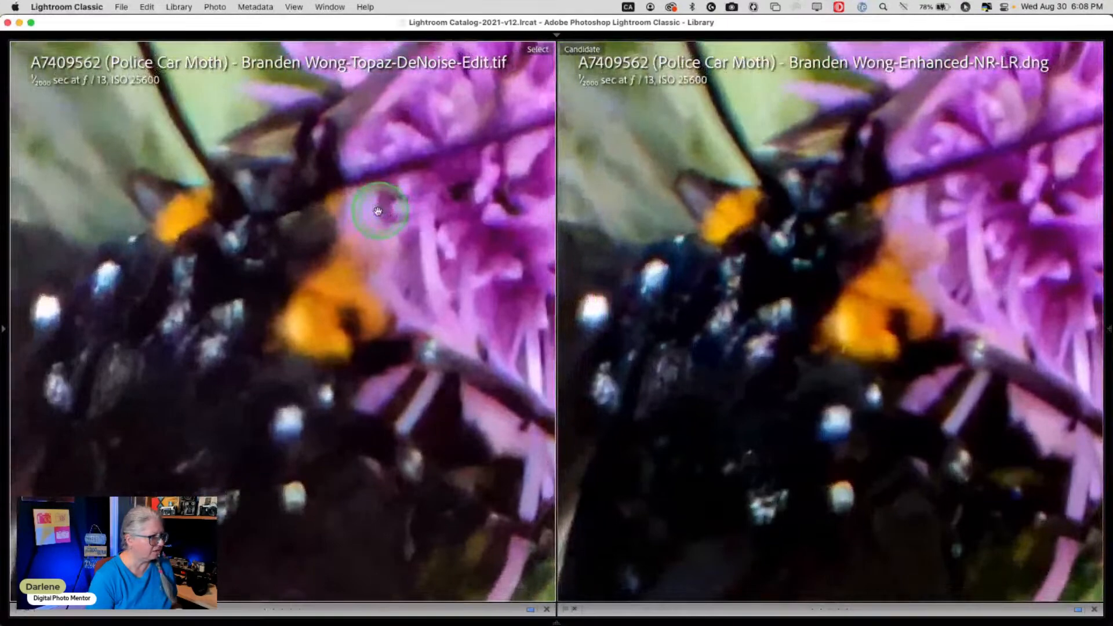
drag(259, 368, 372, 274)
drag(356, 427, 319, 226)
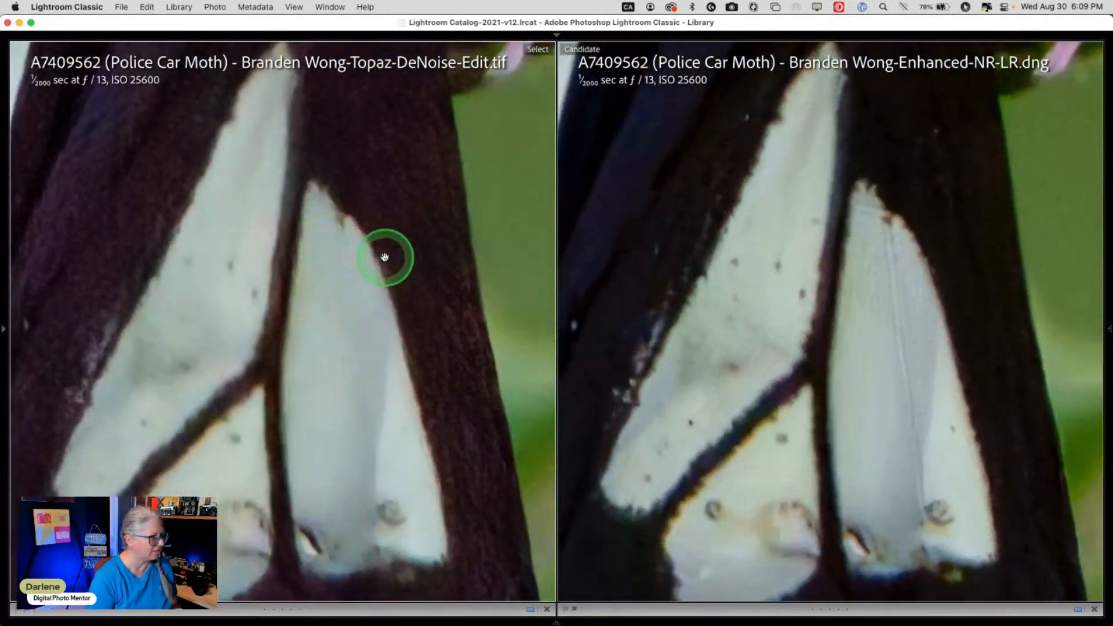
drag(283, 366, 268, 120)
drag(189, 170, 284, 213)
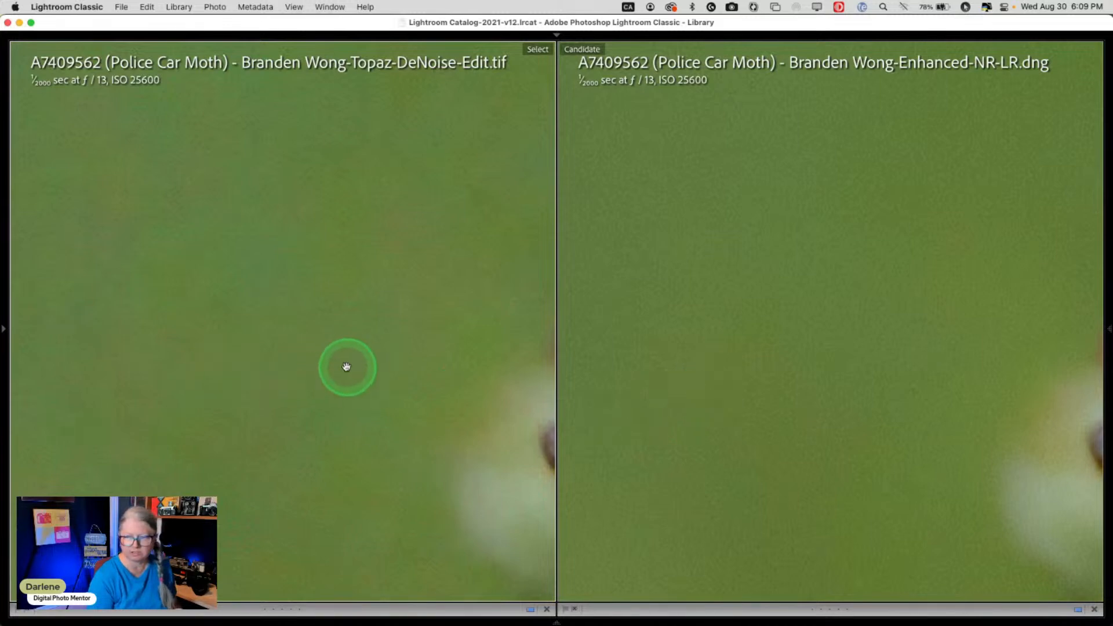
click(275, 357)
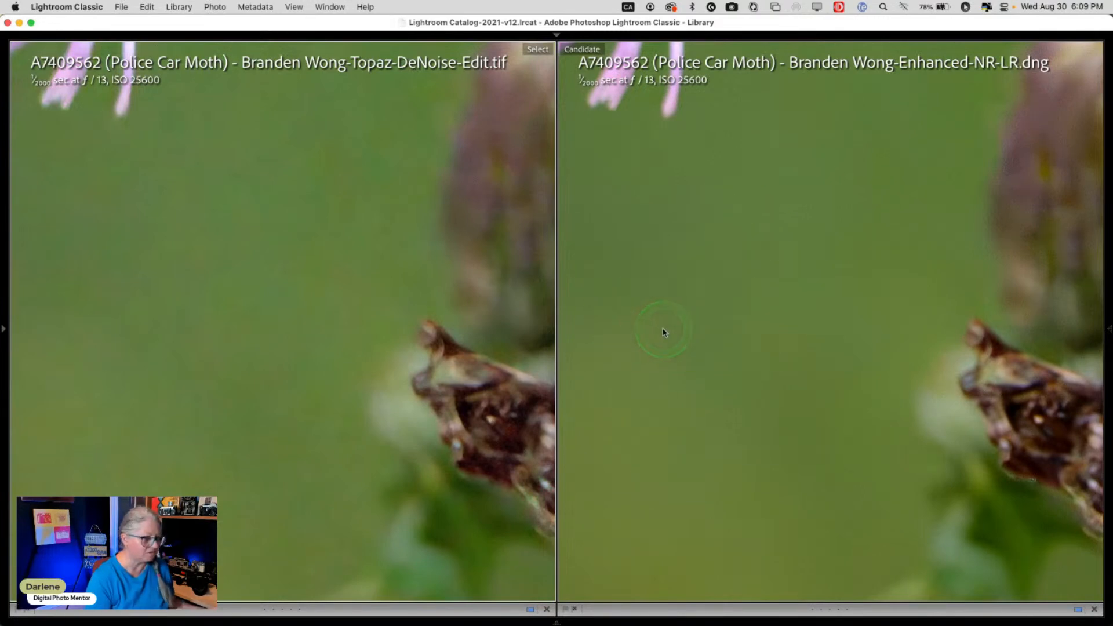
Swap the Topaz version for the Luminar-Neo TIFF and compare it side by side with the Enhanced-NR-LR DNG.
key(g)
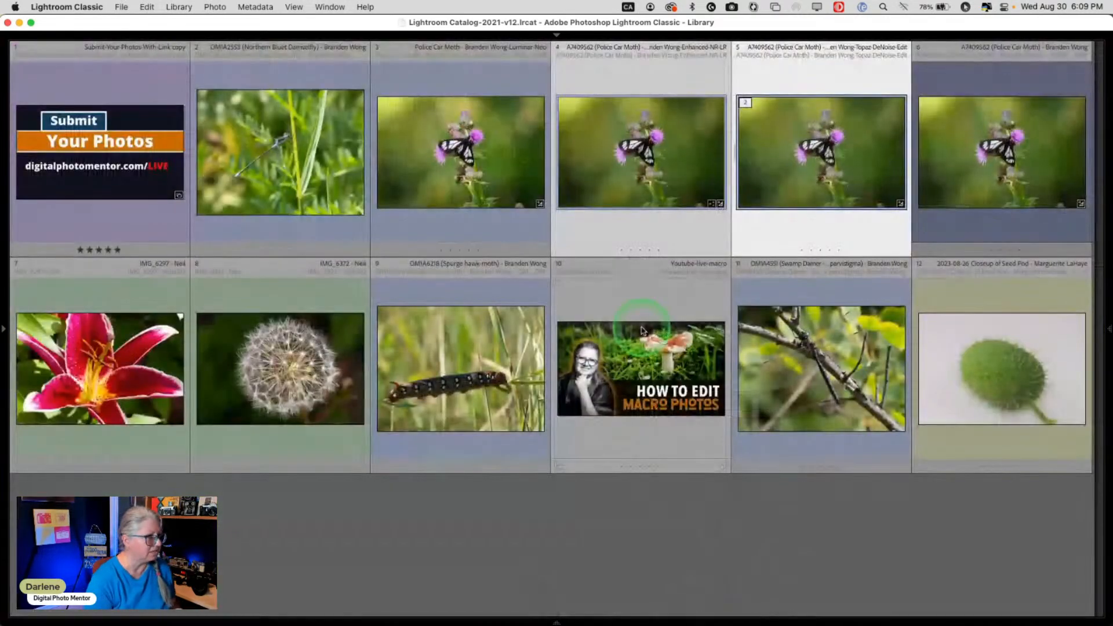
shift+click(399, 138)
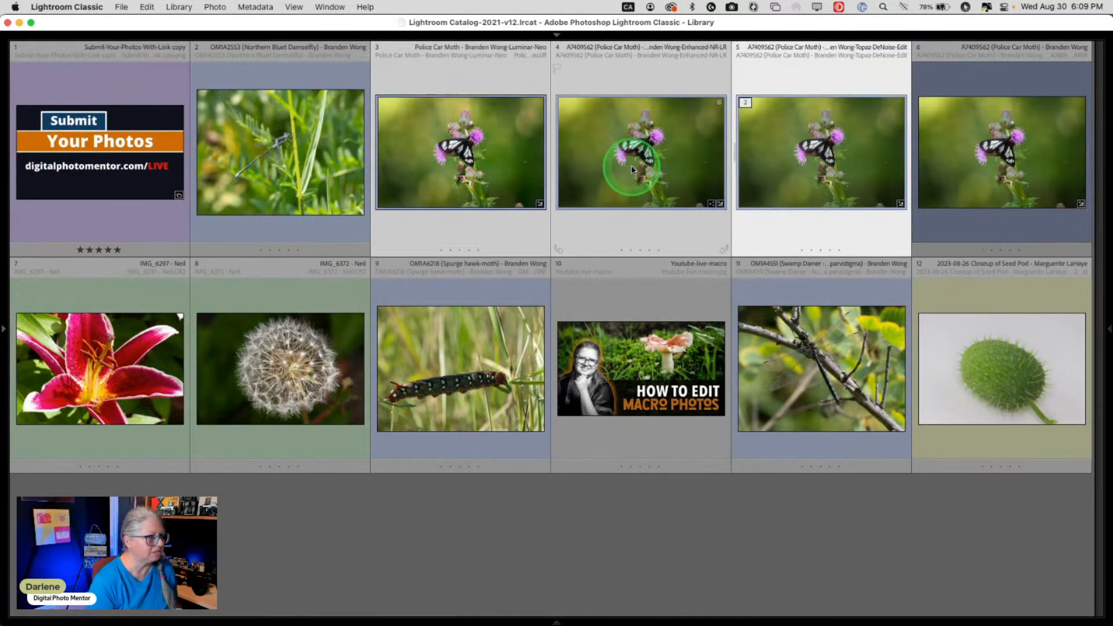
super+click(792, 170)
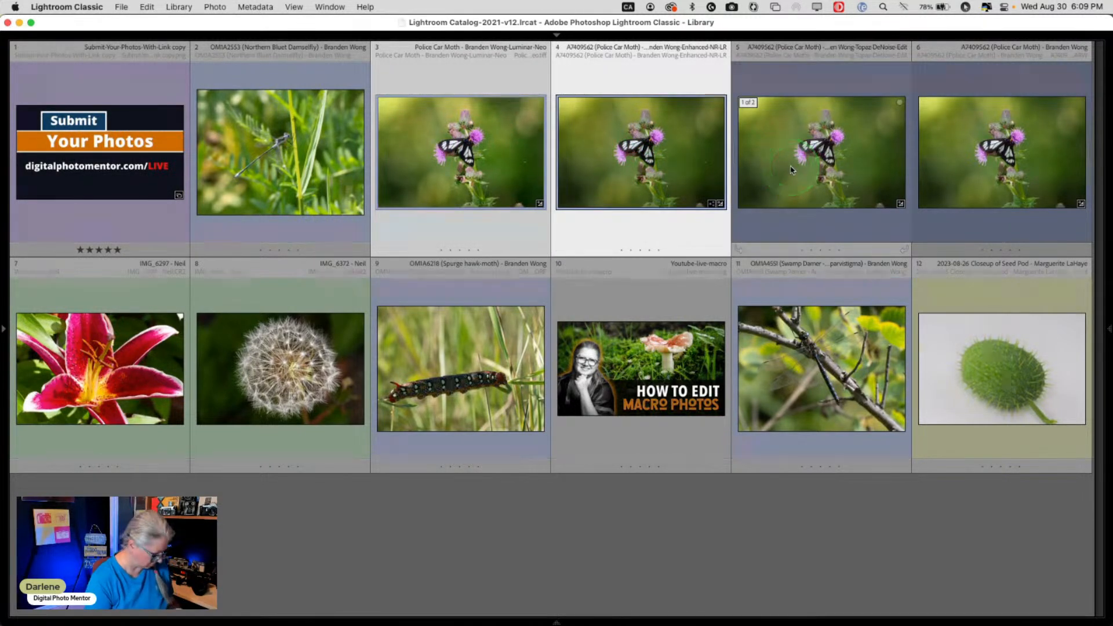
key(c)
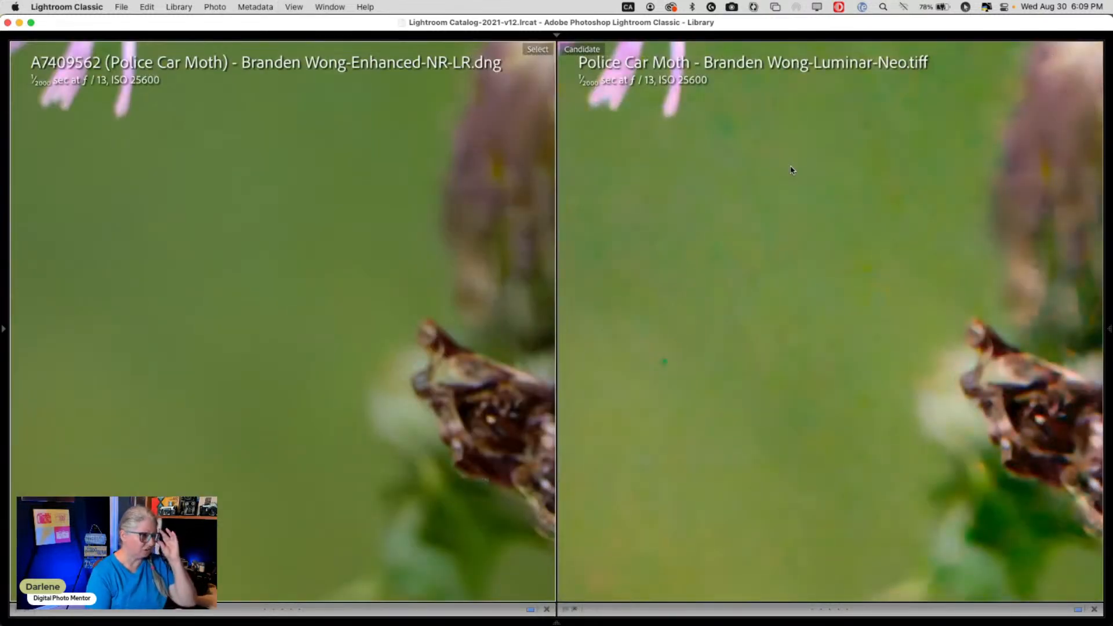
Inspect the moth's body and wings up close in the Lightroom and Luminar Neo denoised versions.
click(792, 169)
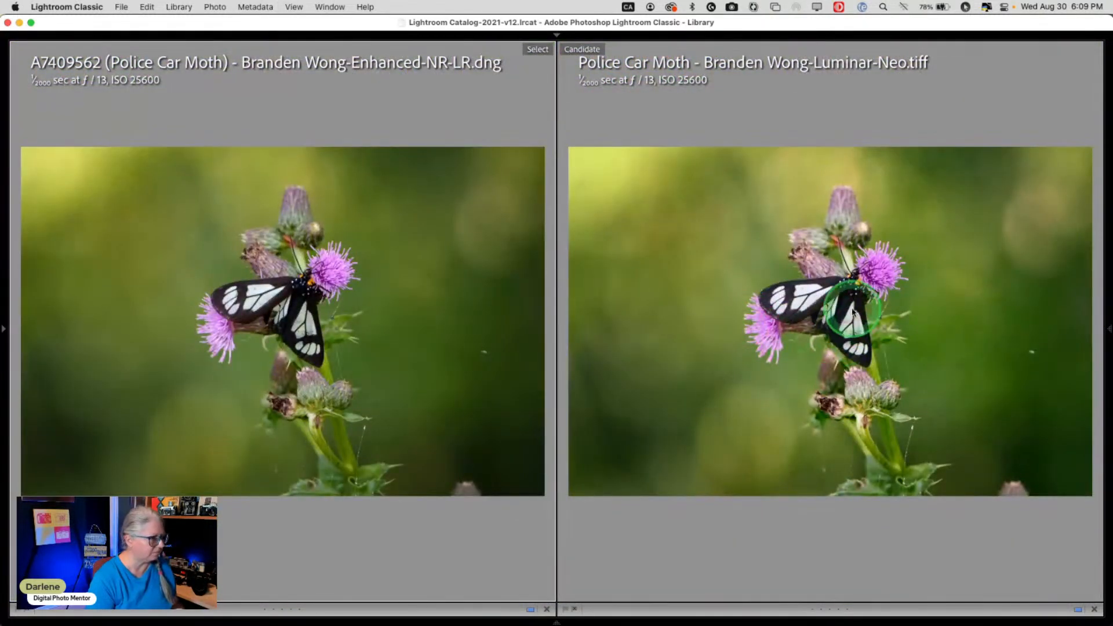
click(839, 310)
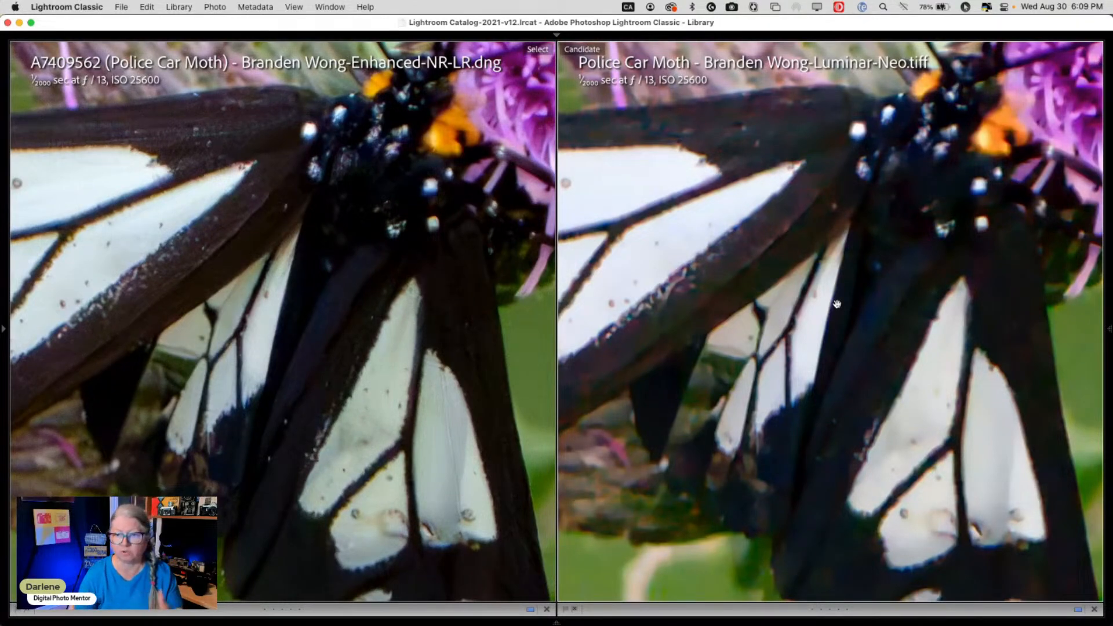
drag(836, 304, 838, 309)
Switch to Luminar Neo and open the Macro folder in the catalog.
key(super+Tab)
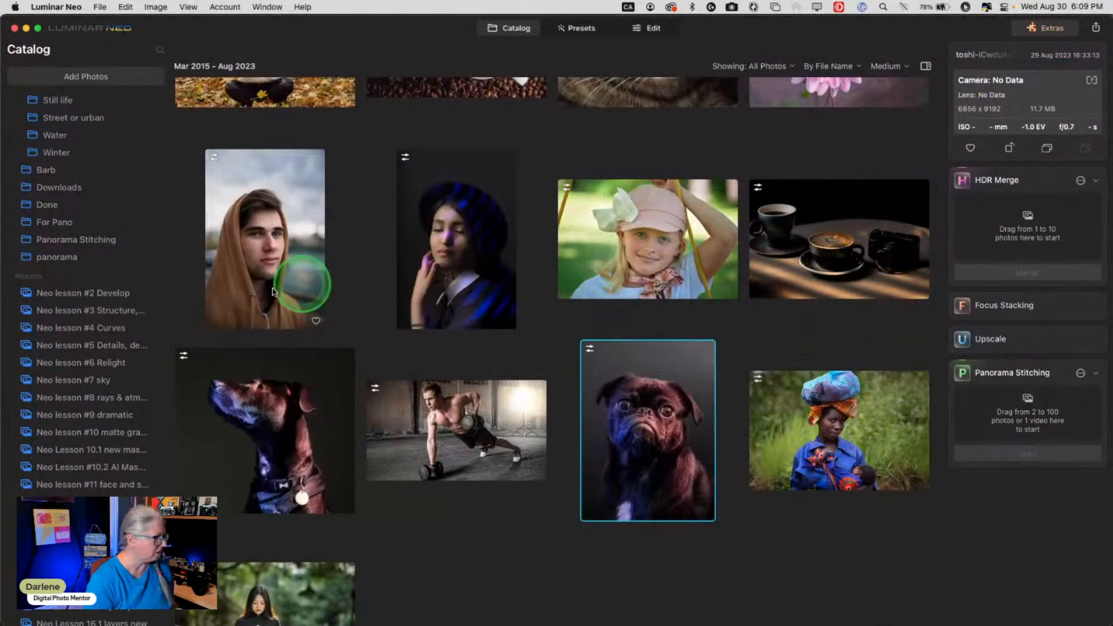
scroll(87, 348, down, 10)
scroll(82, 386, up, 10)
scroll(80, 386, up, 5)
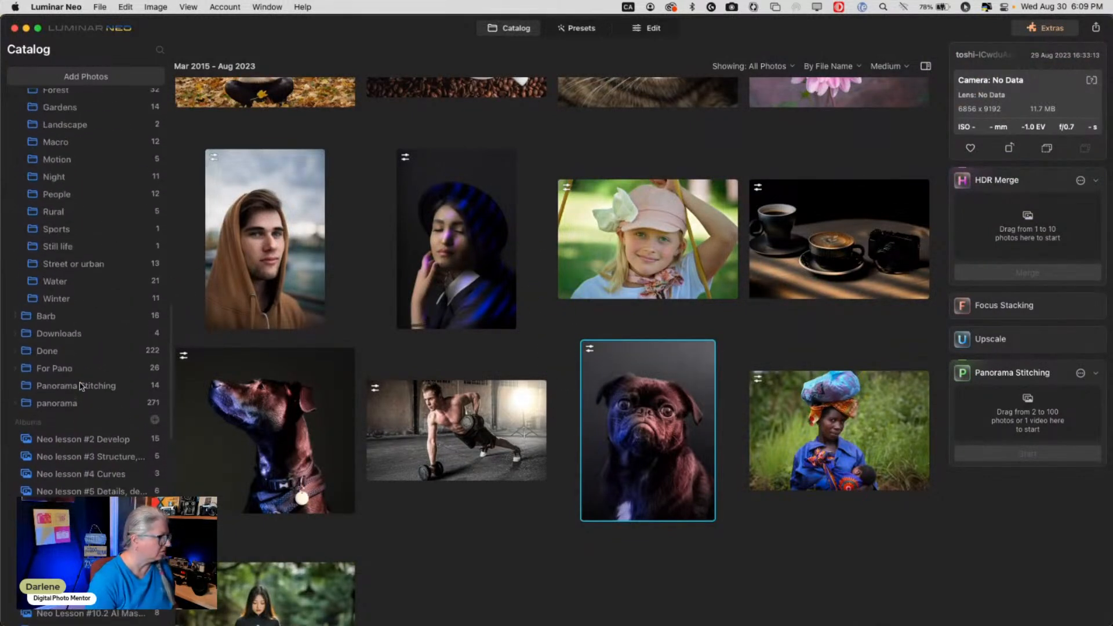
click(66, 220)
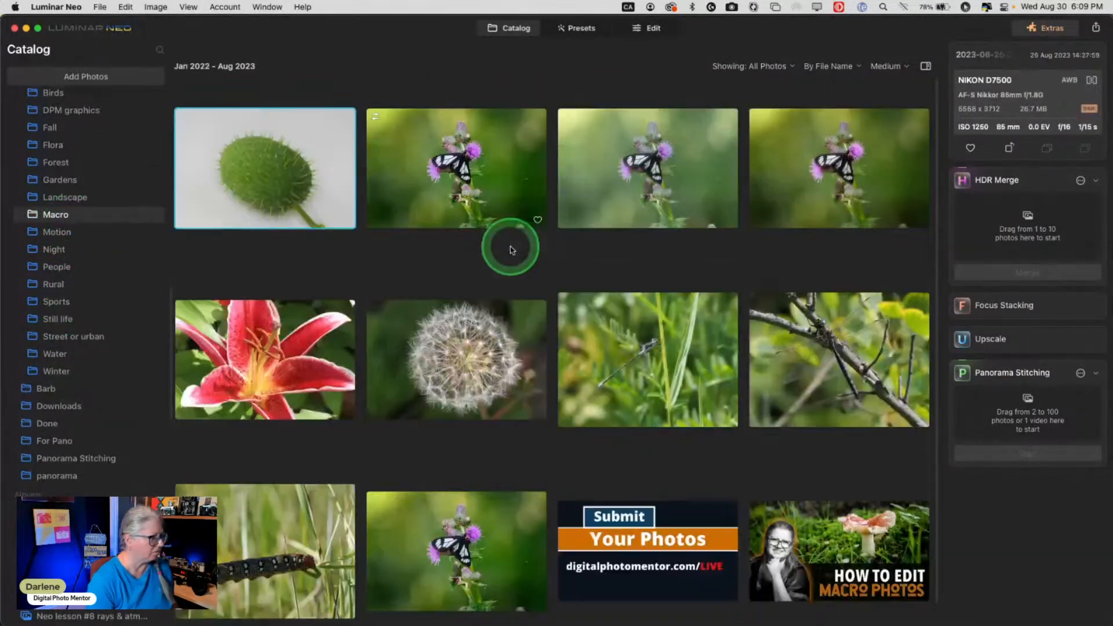
Check the file details of the edited Police Car Moth raw photo, open it for editing and show its applied edits.
click(496, 166)
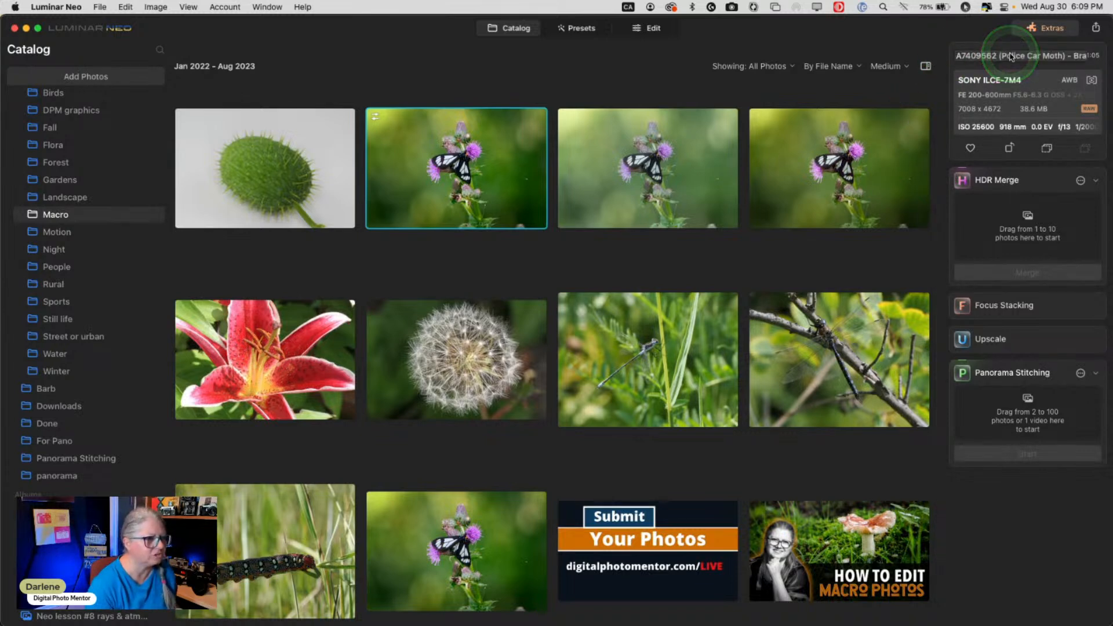
click(1074, 57)
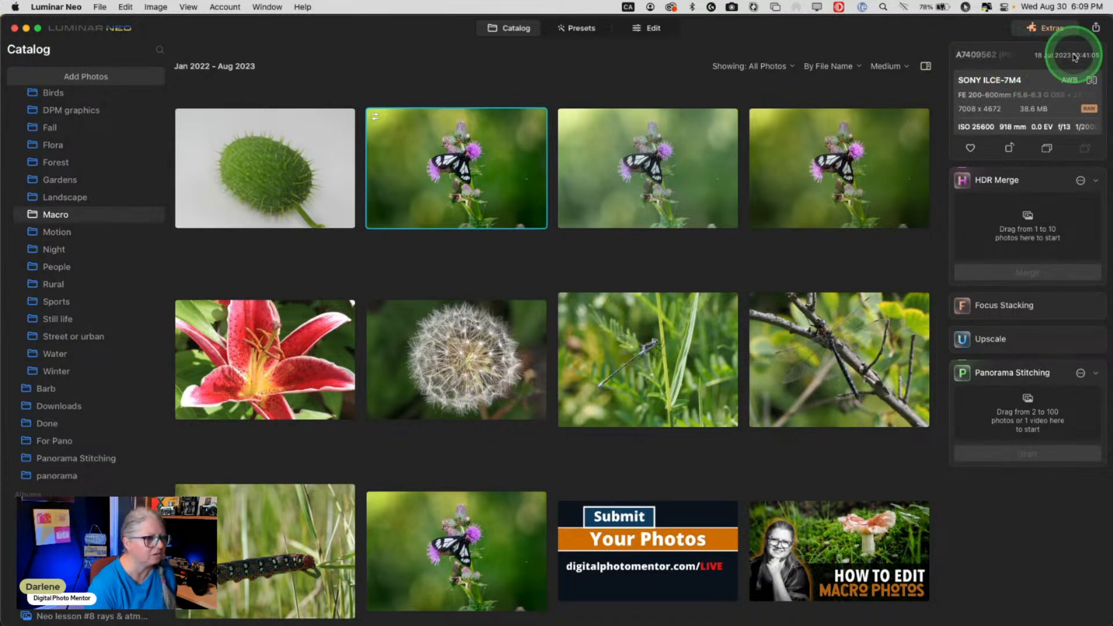
click(990, 59)
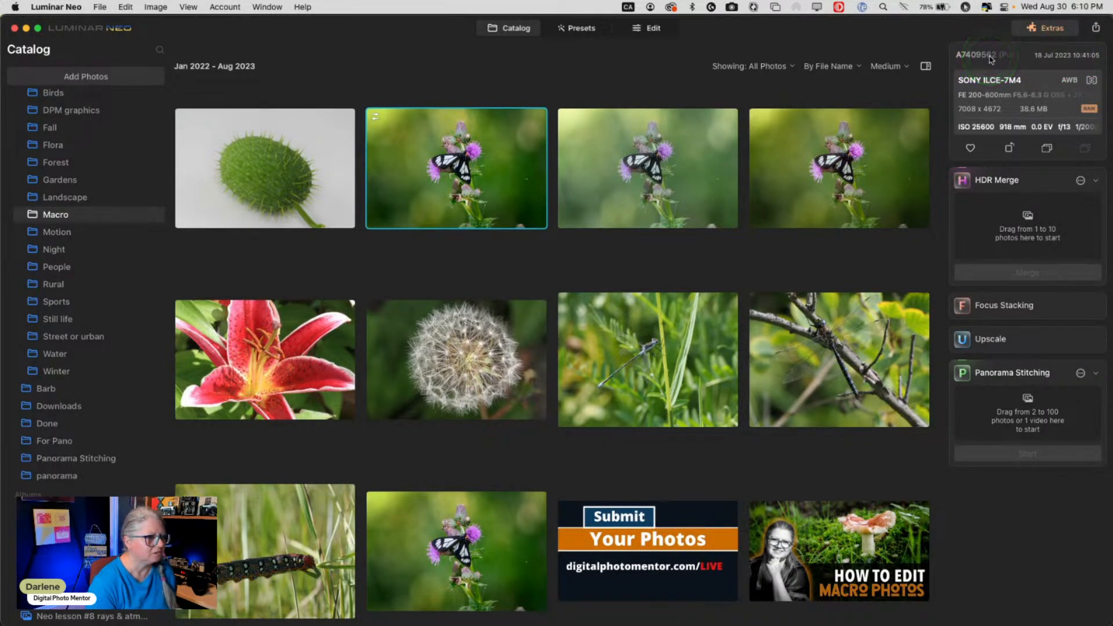
click(988, 58)
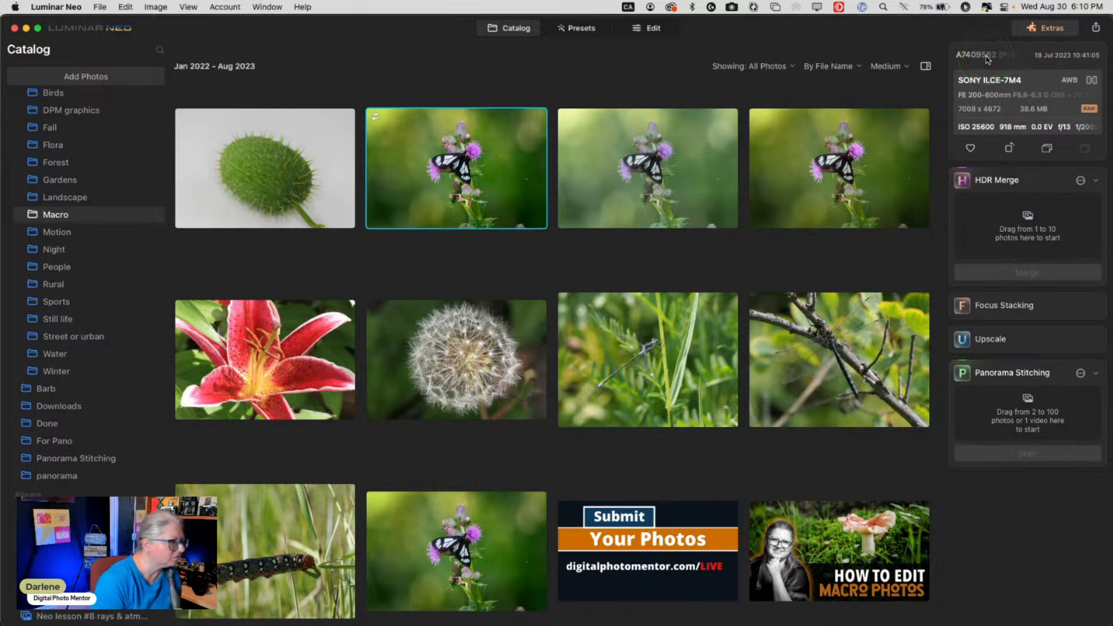
click(657, 29)
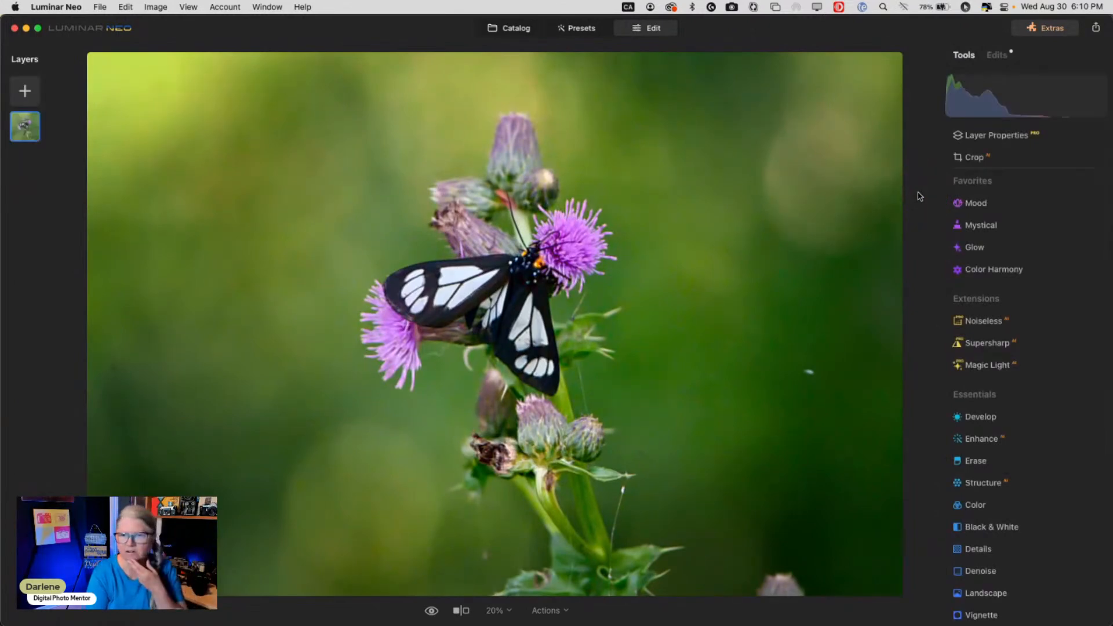
click(997, 55)
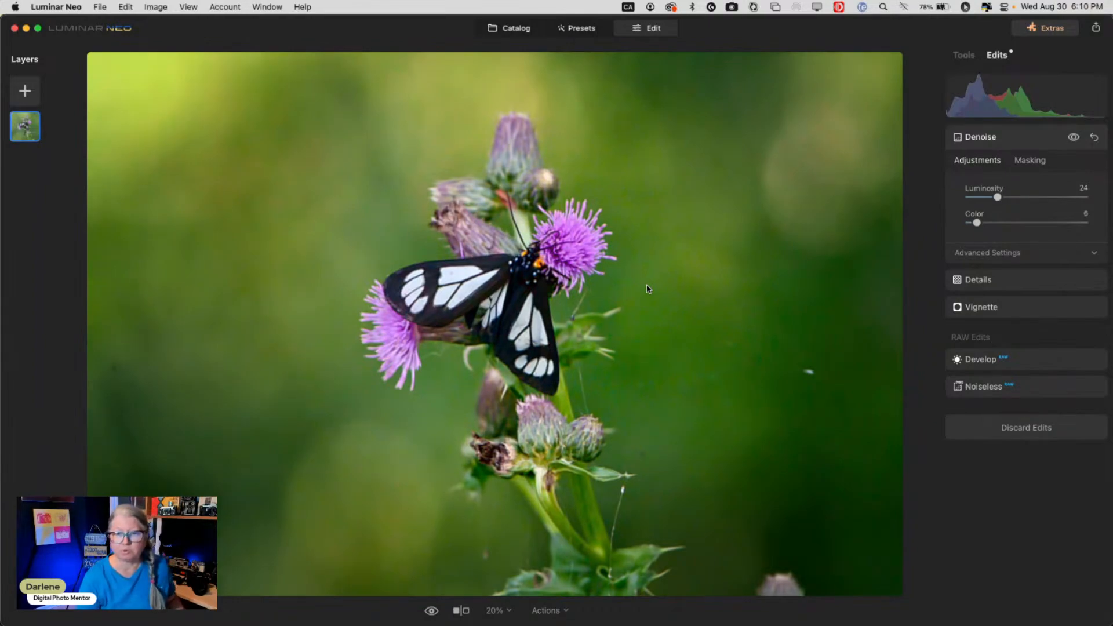
Switch to Lightroom Classic and compare the green background below the moth in the Lightroom and Luminar Neo versions.
key(super+Tab)
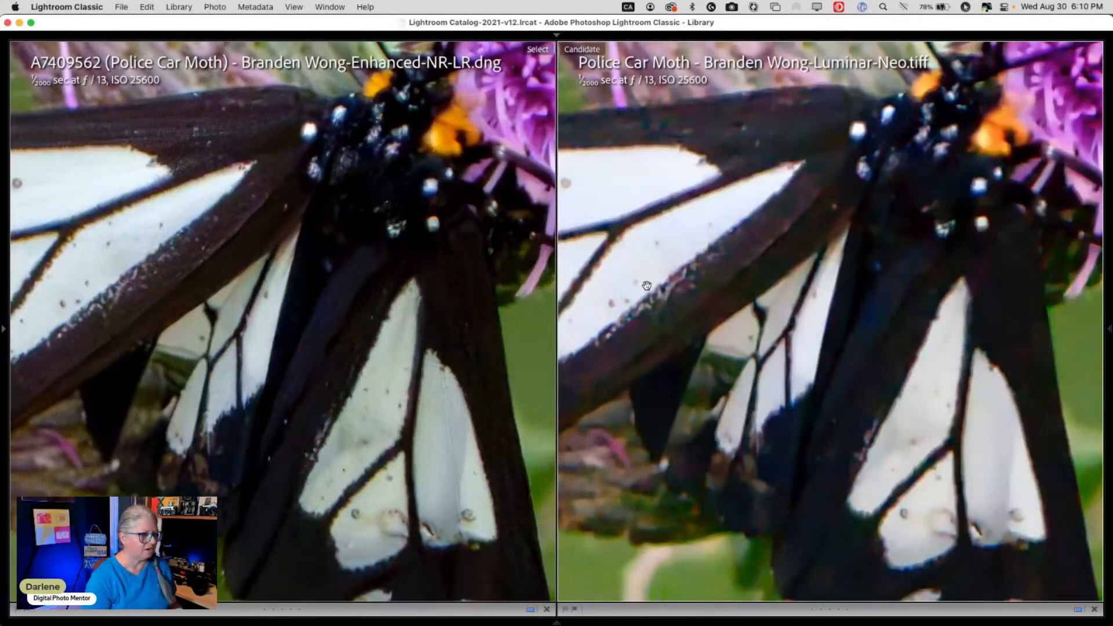
drag(775, 546, 803, 228)
drag(779, 436, 945, 303)
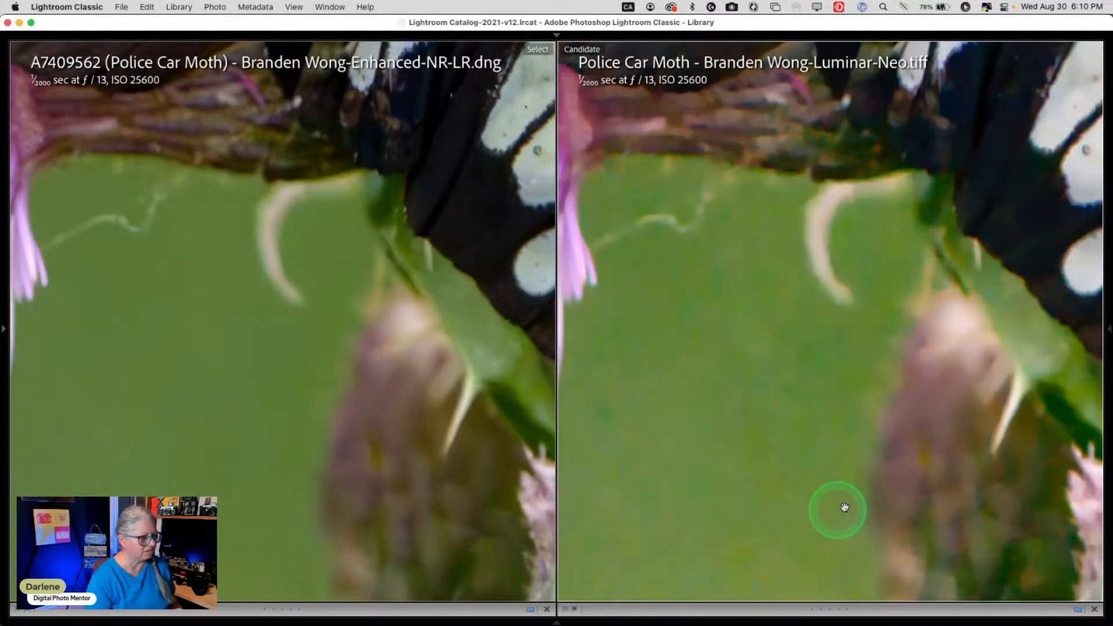
drag(721, 475, 847, 519)
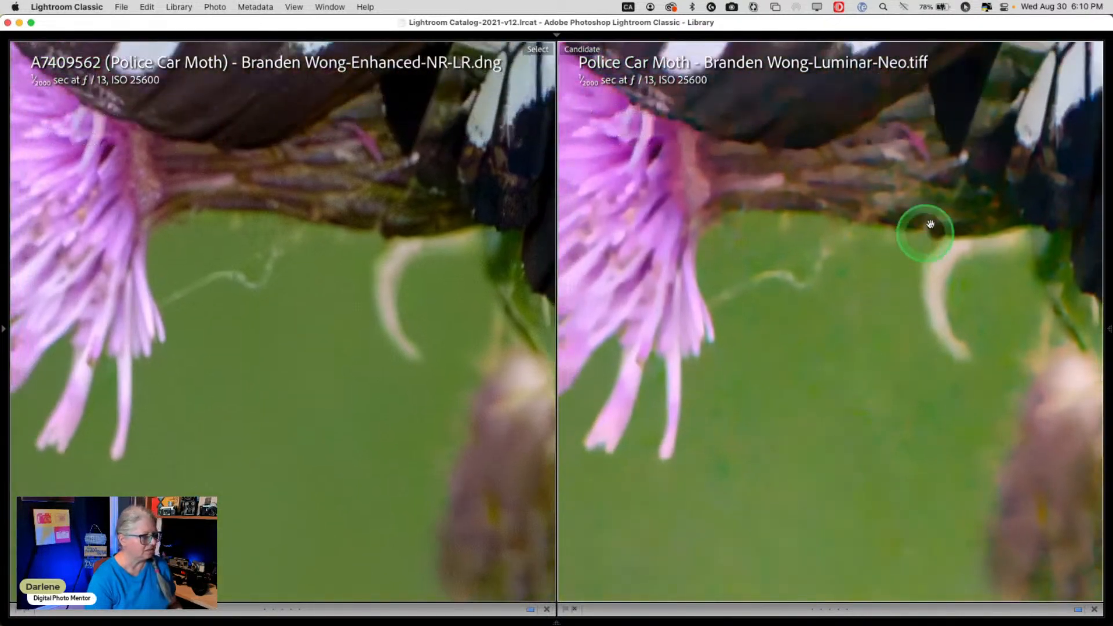
Compare the detail of the thistle buds below the moth's wing in the two denoised versions.
drag(701, 351, 502, 215)
drag(817, 466, 526, 437)
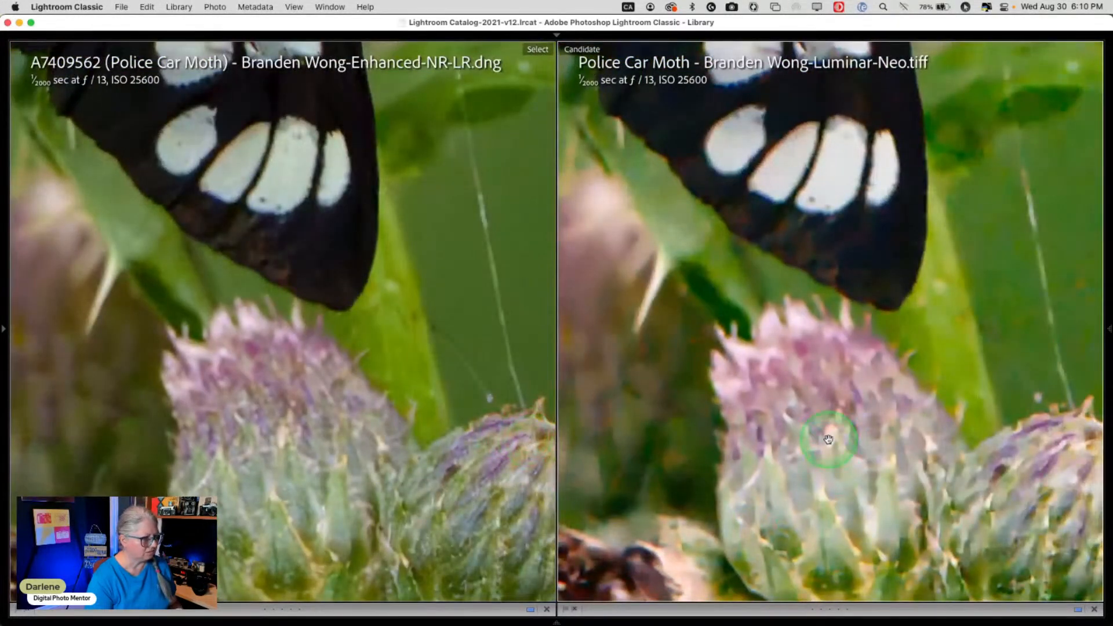
drag(785, 456, 750, 249)
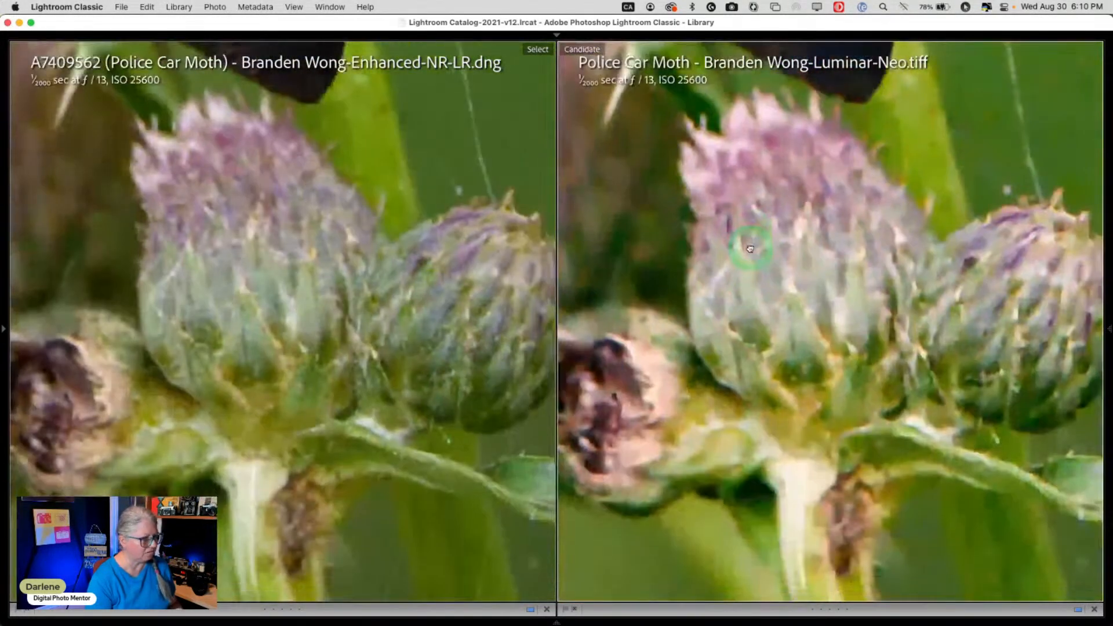
drag(850, 300, 770, 425)
Compare the moth's wings, head and upper thistle flower in both versions, ending with both photos shown in full.
drag(713, 207, 864, 454)
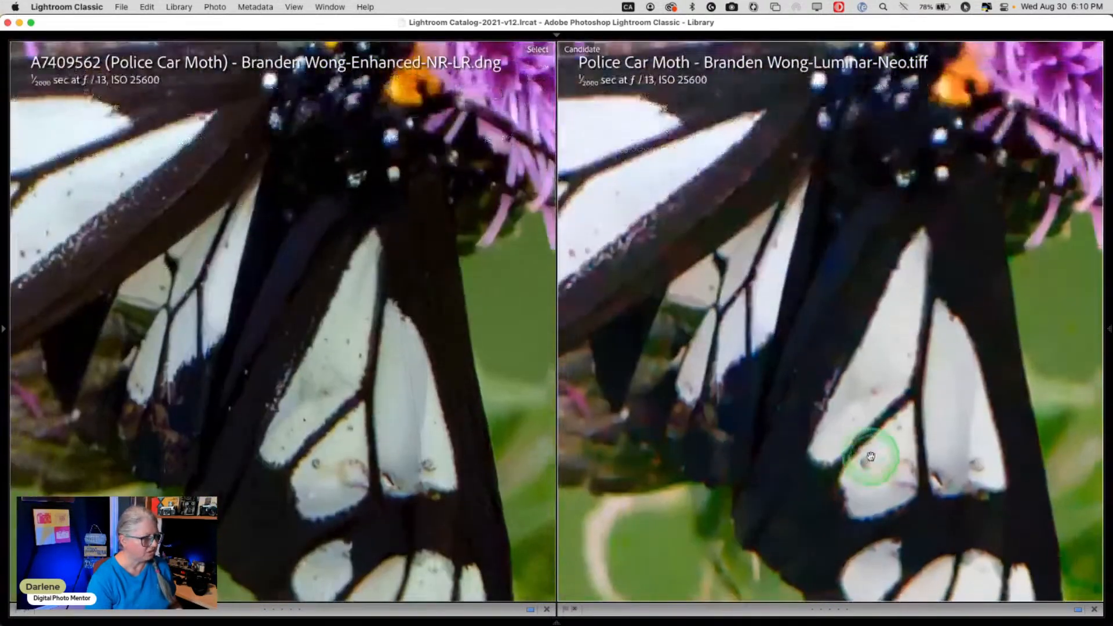
drag(887, 356, 841, 459)
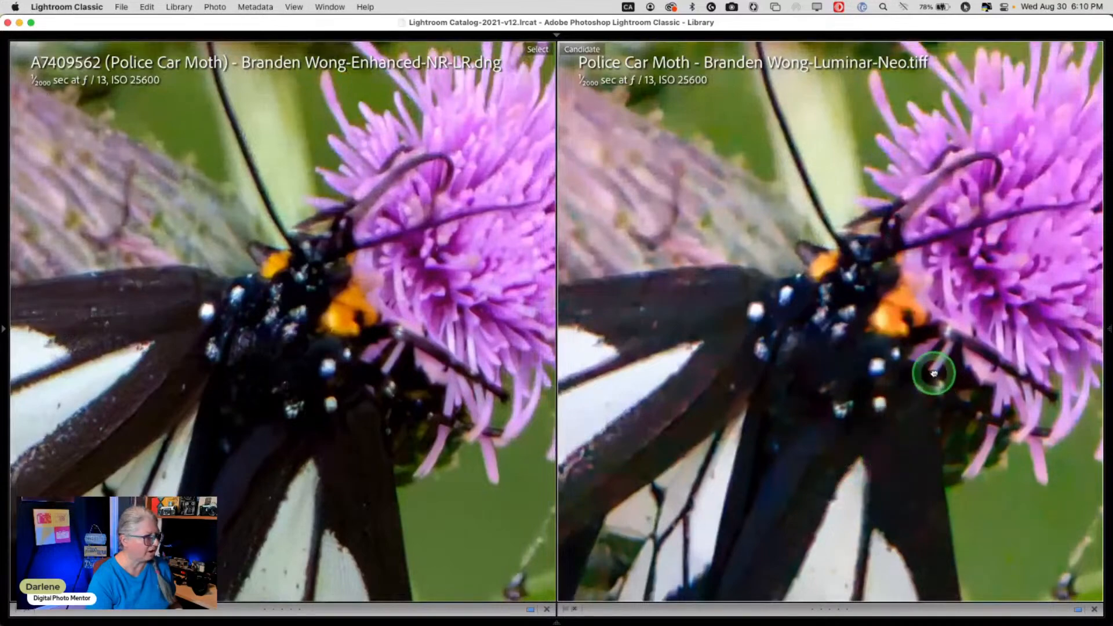
drag(932, 373, 776, 381)
drag(798, 423, 907, 294)
drag(904, 417, 917, 265)
drag(837, 373, 878, 145)
click(795, 249)
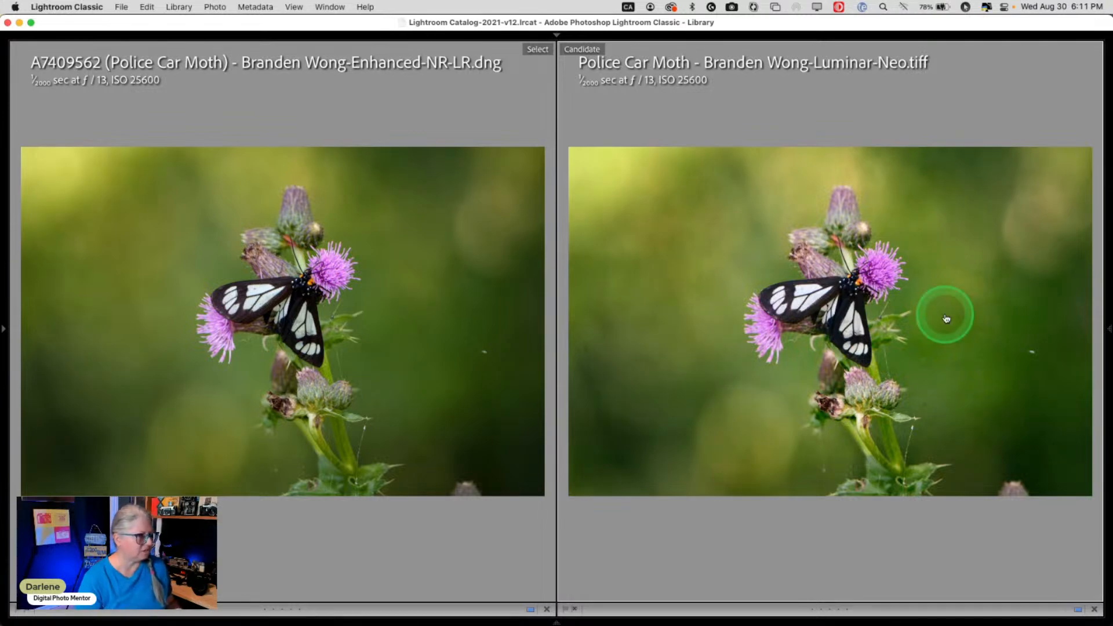
Switch to Luminar Neo, open the raw Noiseless edit and compare the moth at 100% with the edit off and on.
key(super+Tab)
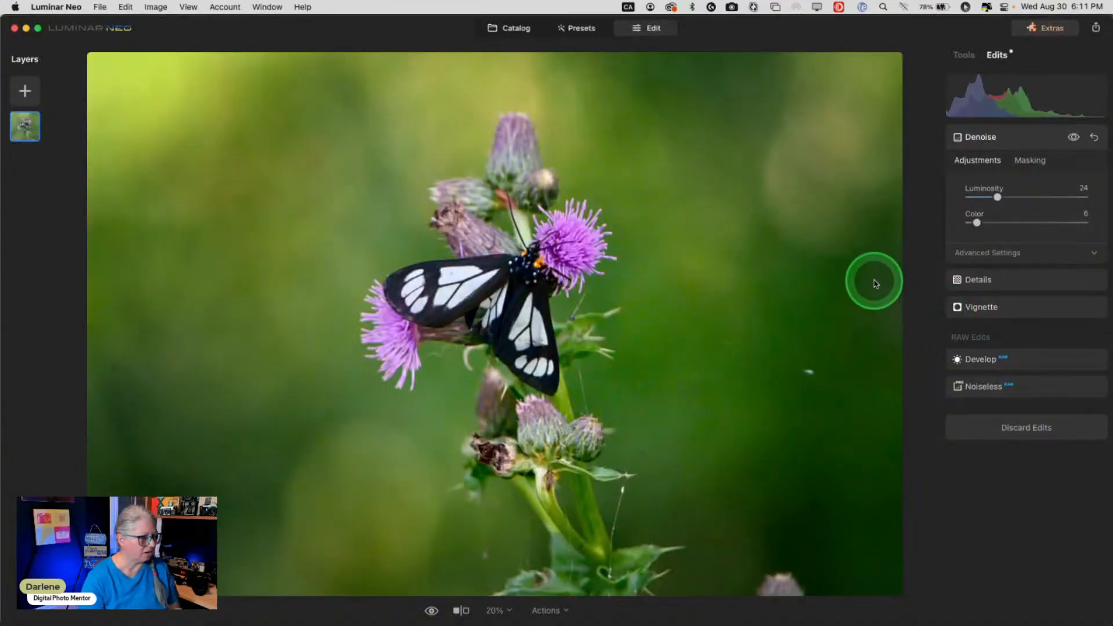
click(1025, 383)
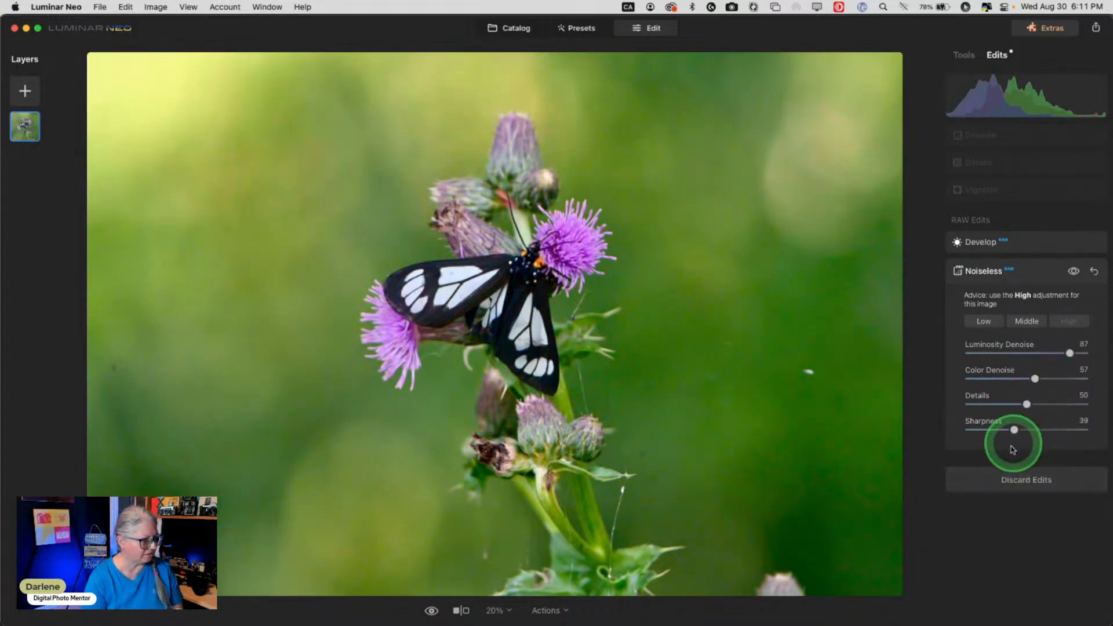
double_click(521, 320)
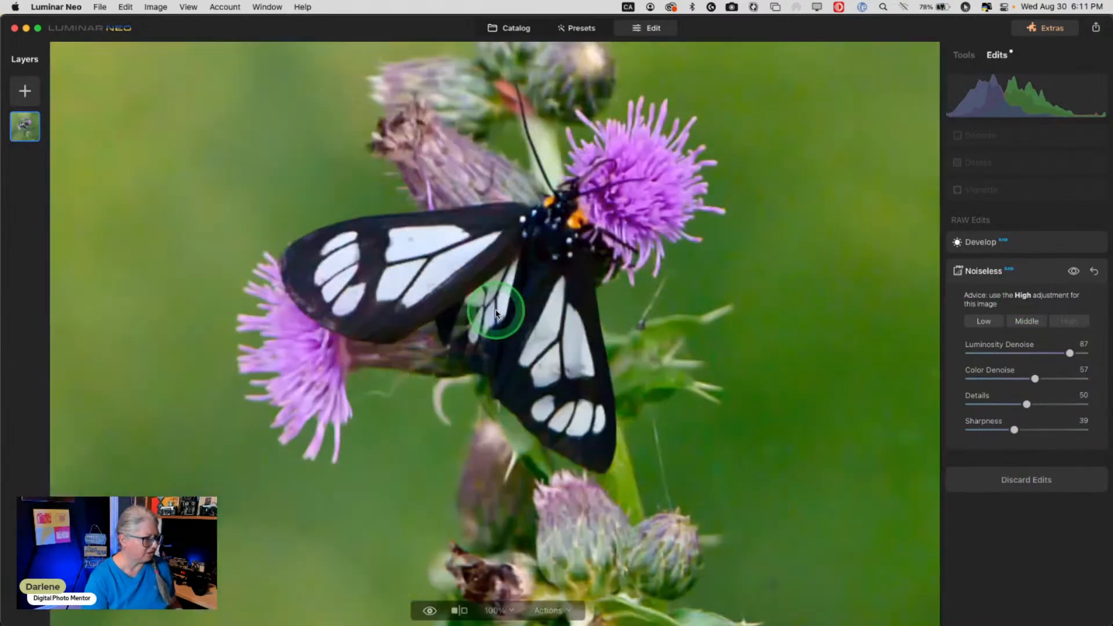
click(1074, 271)
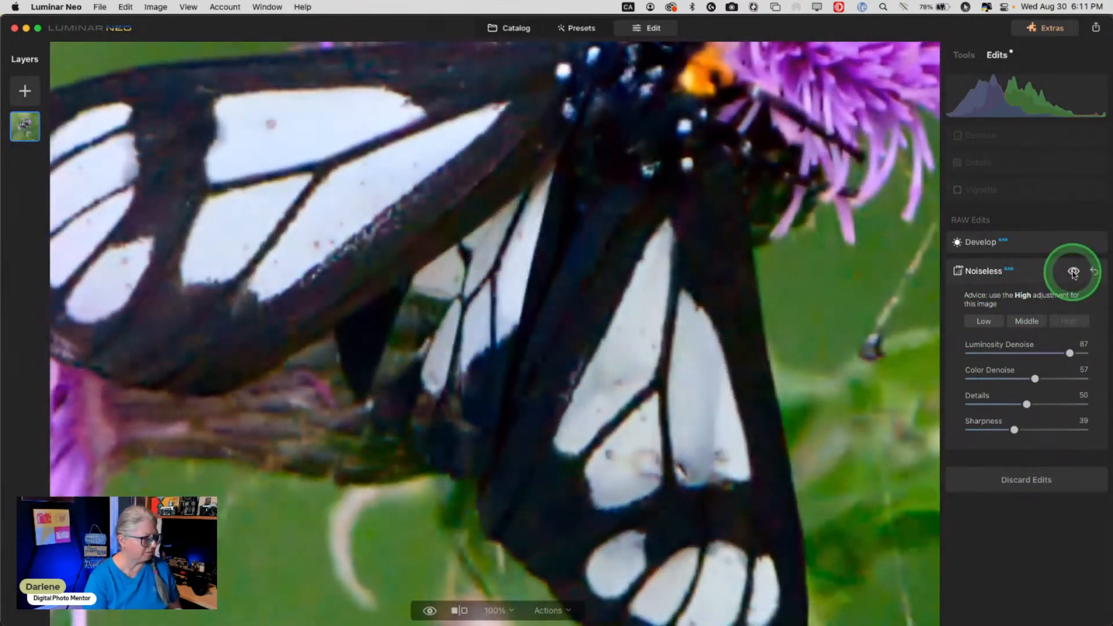
click(1074, 271)
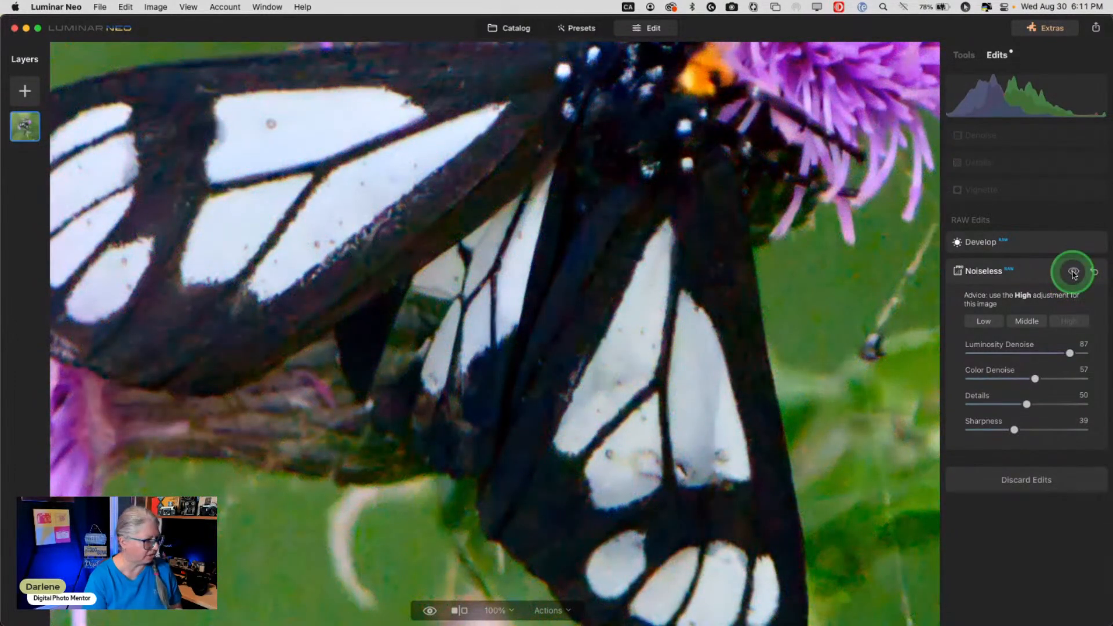
click(1074, 271)
click(1074, 271)
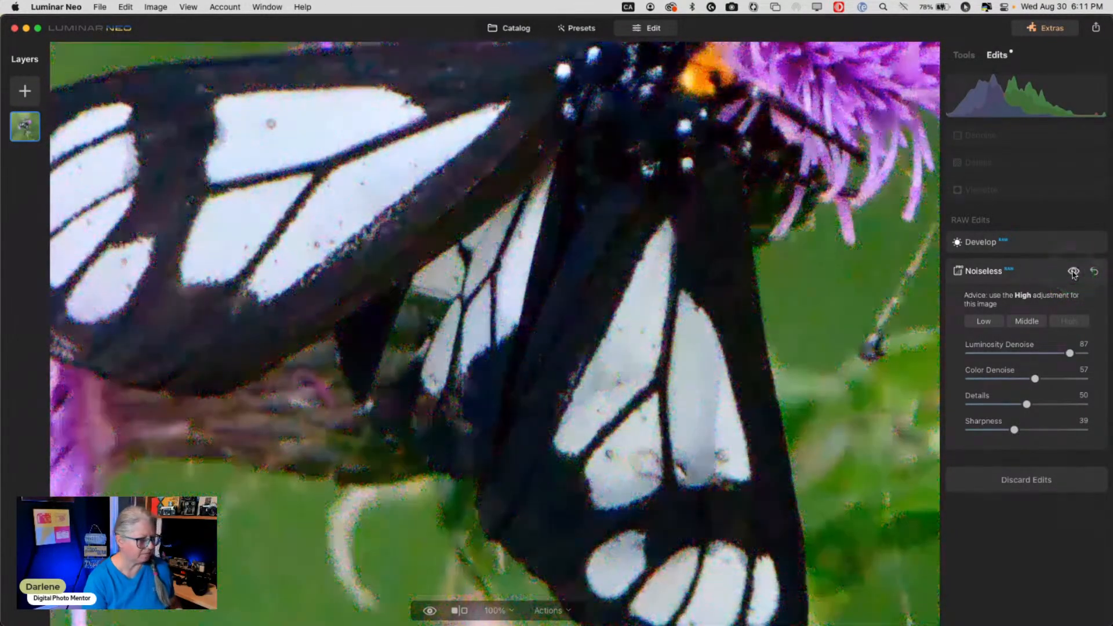
Set the raw Noiseless Sharpness to 24, try Details at 85 on the thistle buds and background, and lower Details again.
drag(663, 436, 659, 241)
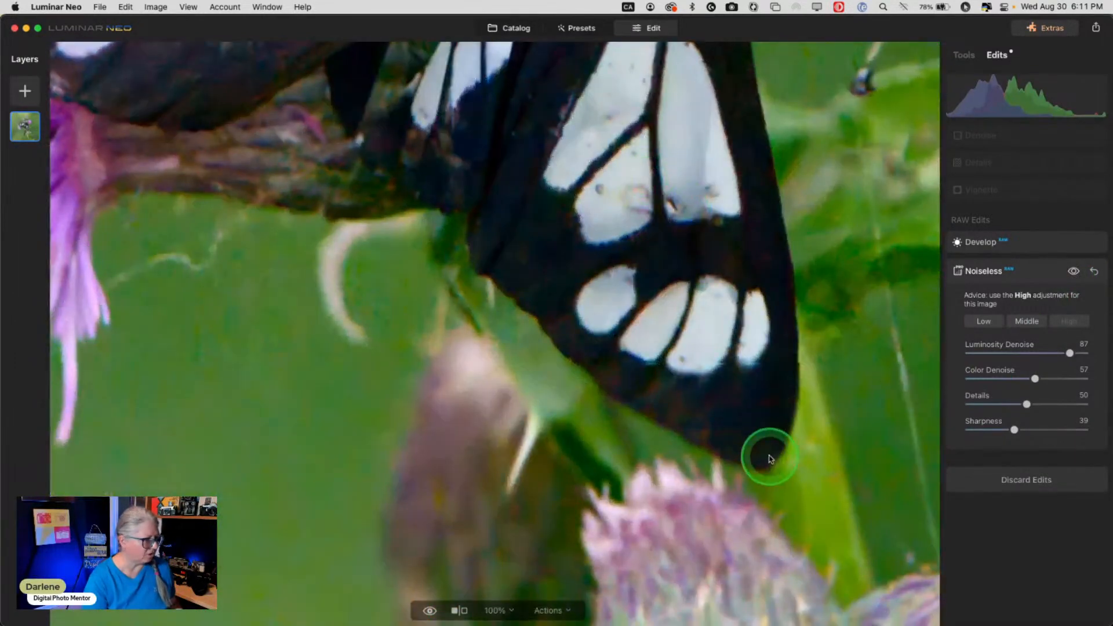
drag(767, 459, 580, 186)
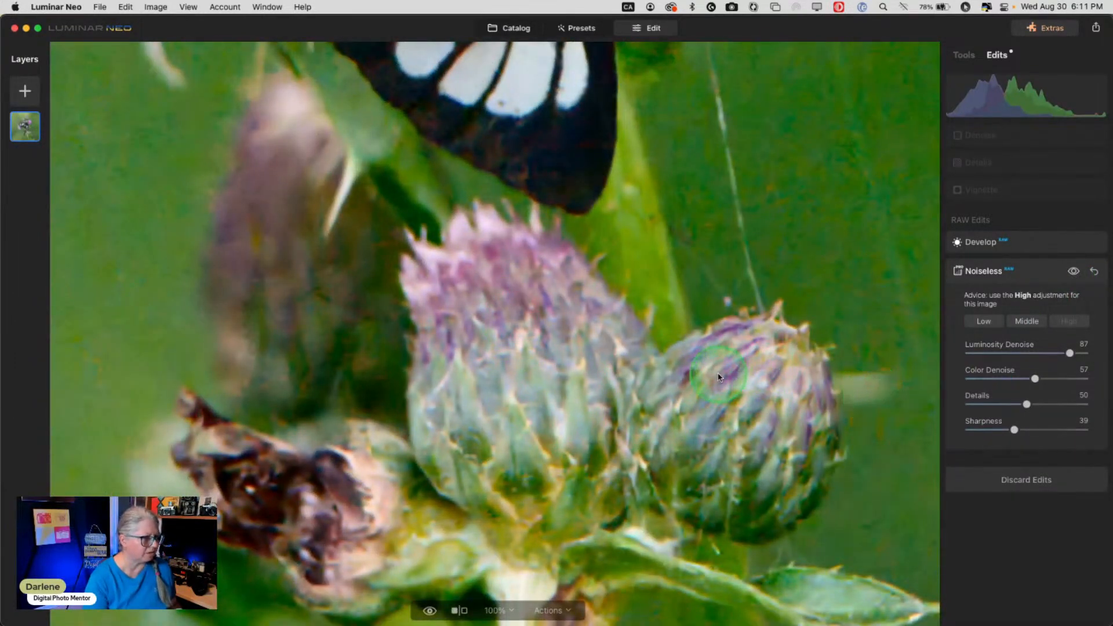
drag(1026, 402, 1065, 397)
drag(1014, 430, 997, 430)
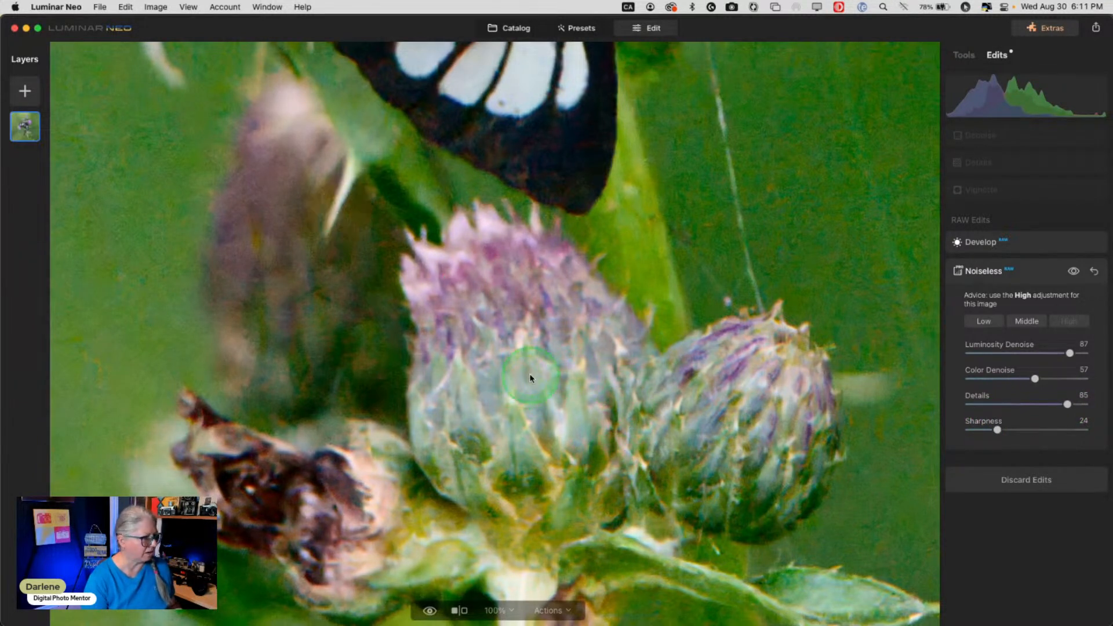
drag(790, 264, 639, 333)
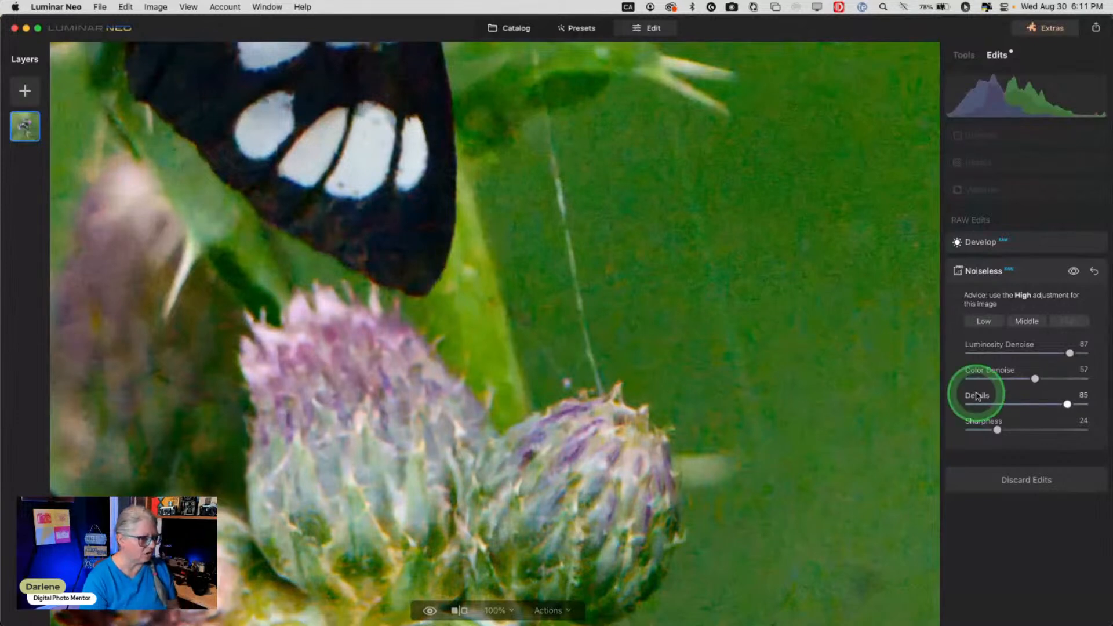
drag(1060, 404, 1016, 404)
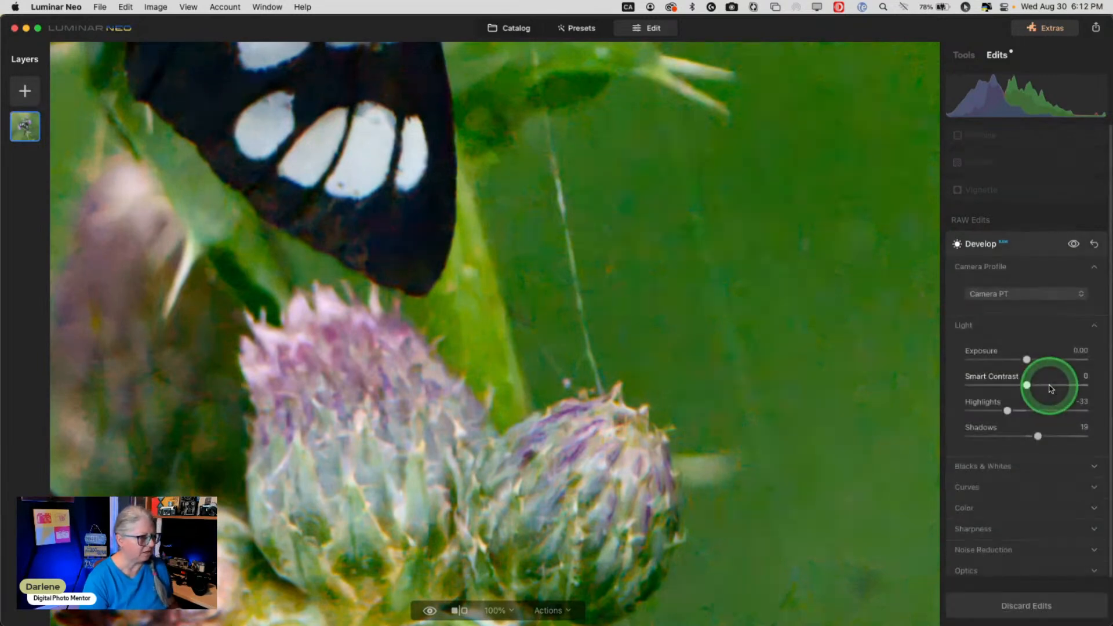
Preview the available camera profiles in the raw Develop edit on the whole photo, keeping Camera PT.
click(996, 294)
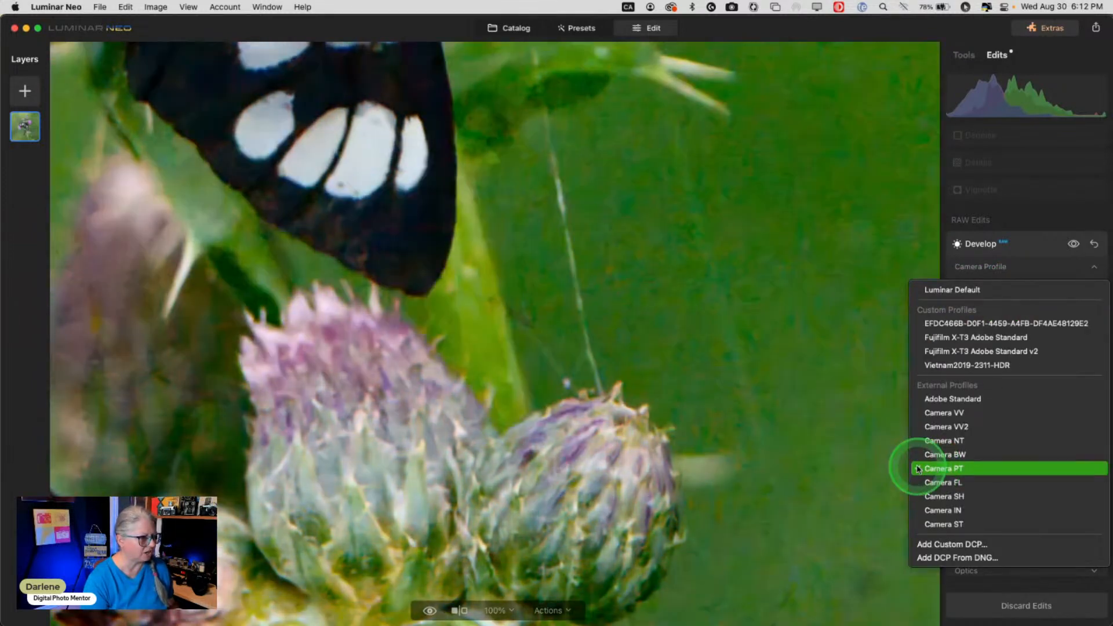
click(935, 470)
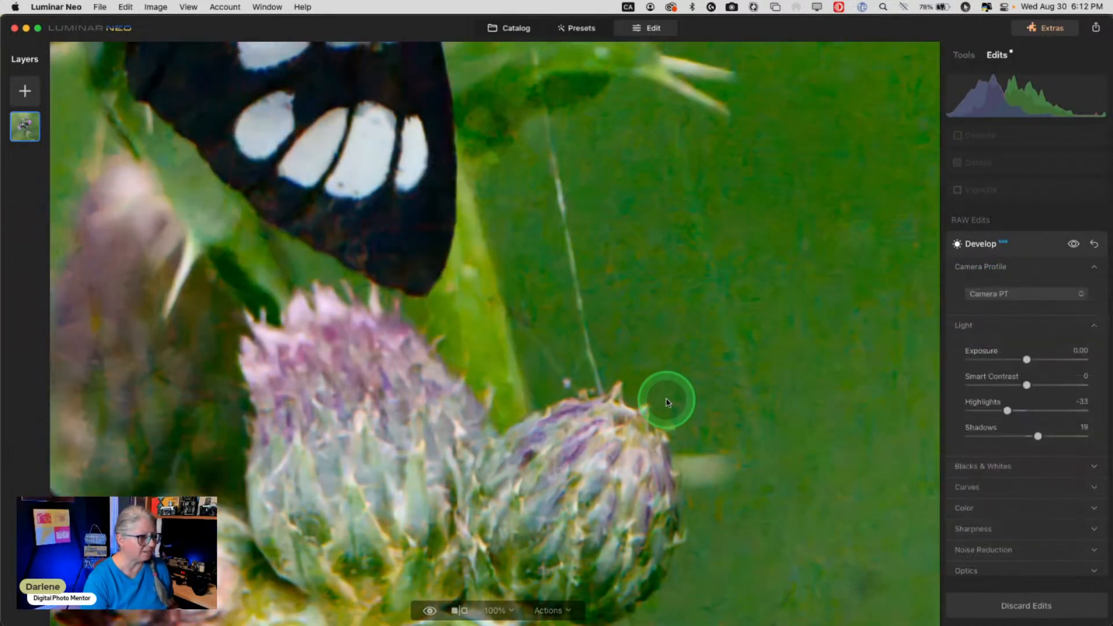
drag(667, 400, 801, 529)
click(747, 335)
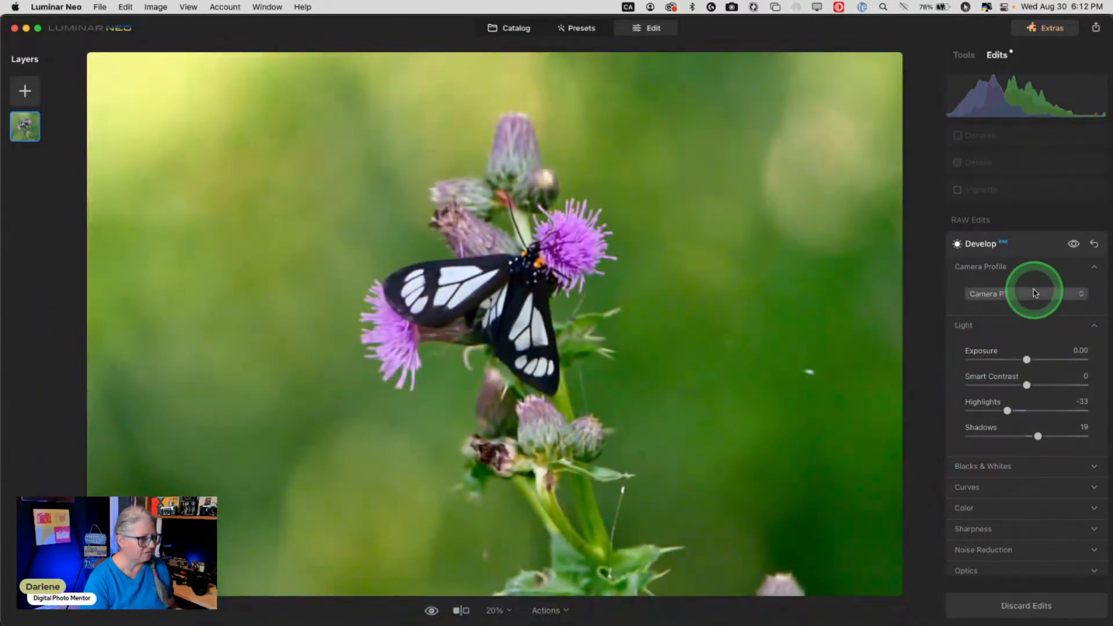
click(1035, 296)
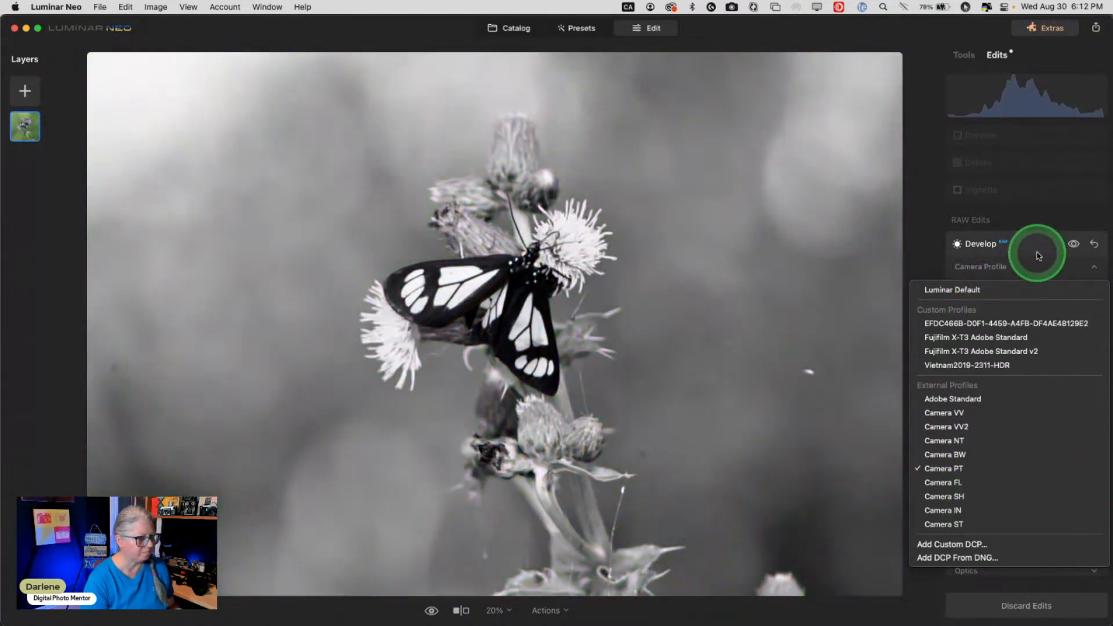
click(1037, 253)
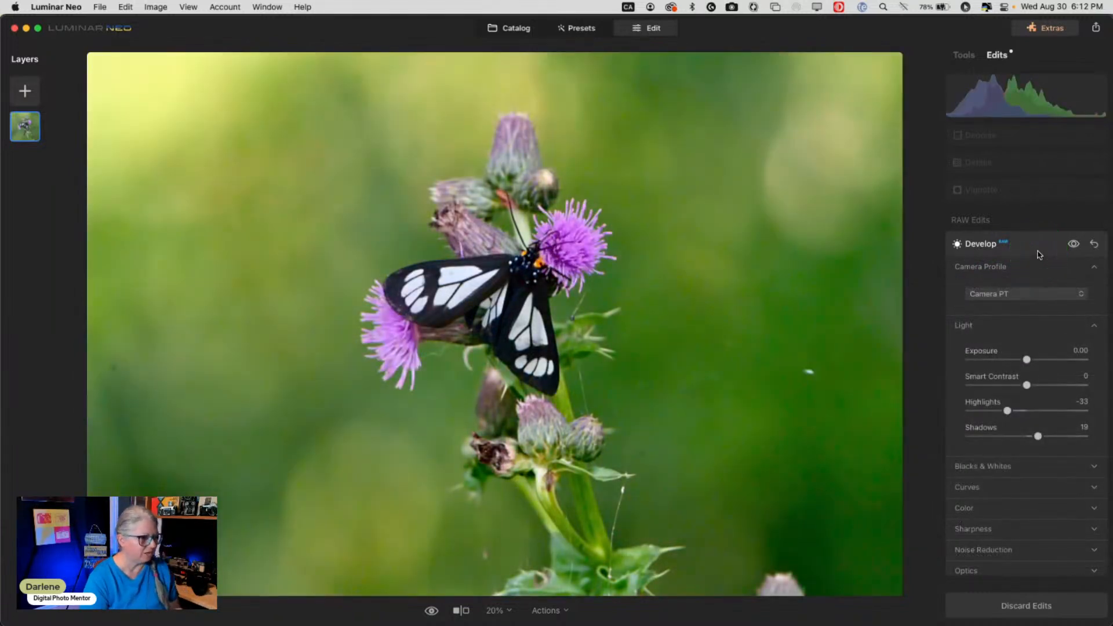
Fine-tune the black point and pull the white point slightly inward on the raw Develop curve, and check the Blacks & Whites settings.
click(966, 455)
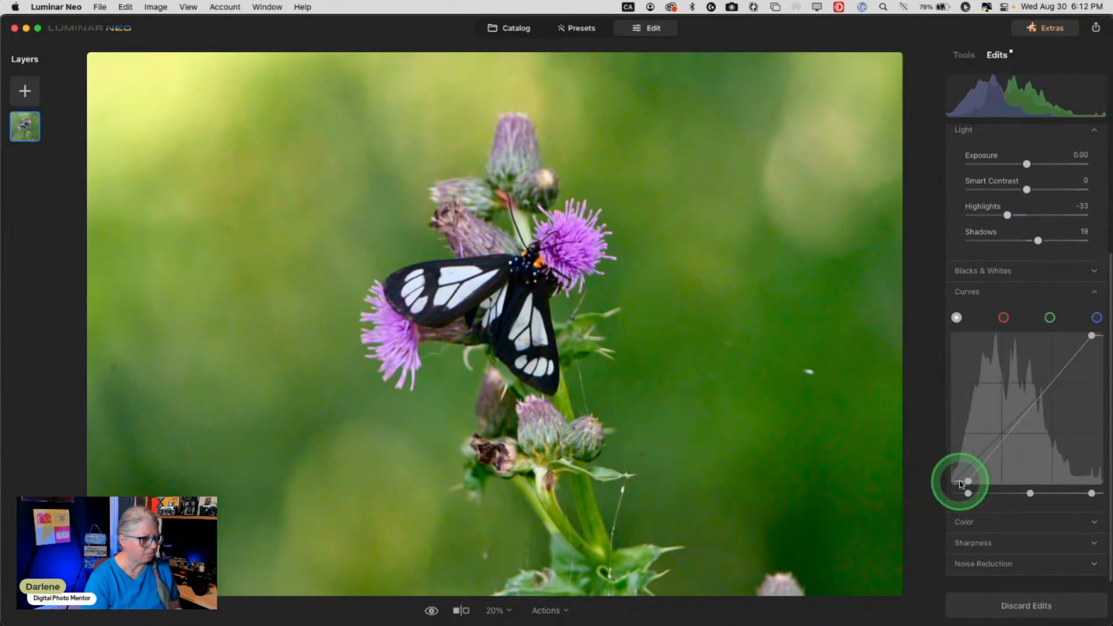
mouse_move(967, 482)
mouse_down()
mouse_move(950, 482)
mouse_move(975, 488)
mouse_move(966, 484)
mouse_up()
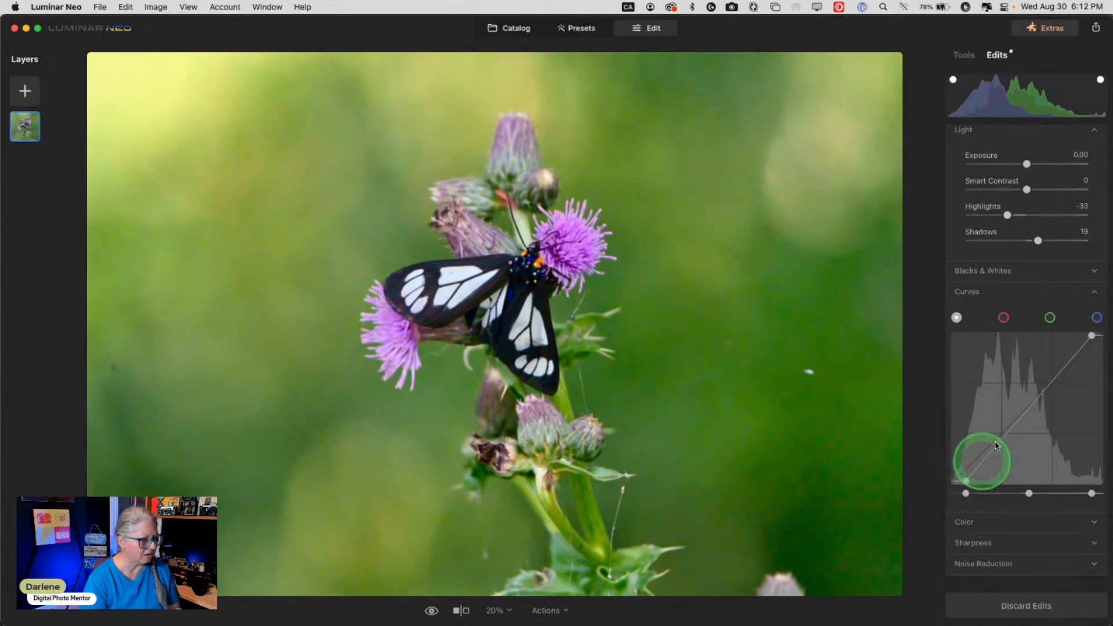
mouse_move(1093, 494)
mouse_down()
mouse_move(1074, 492)
mouse_move(1087, 493)
mouse_up()
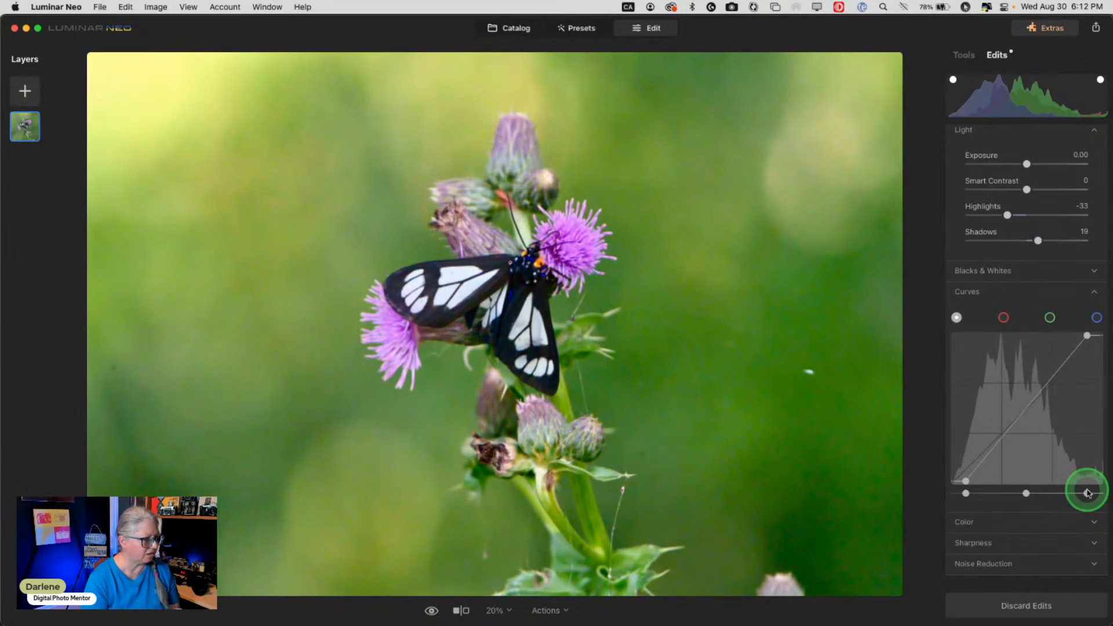
click(968, 292)
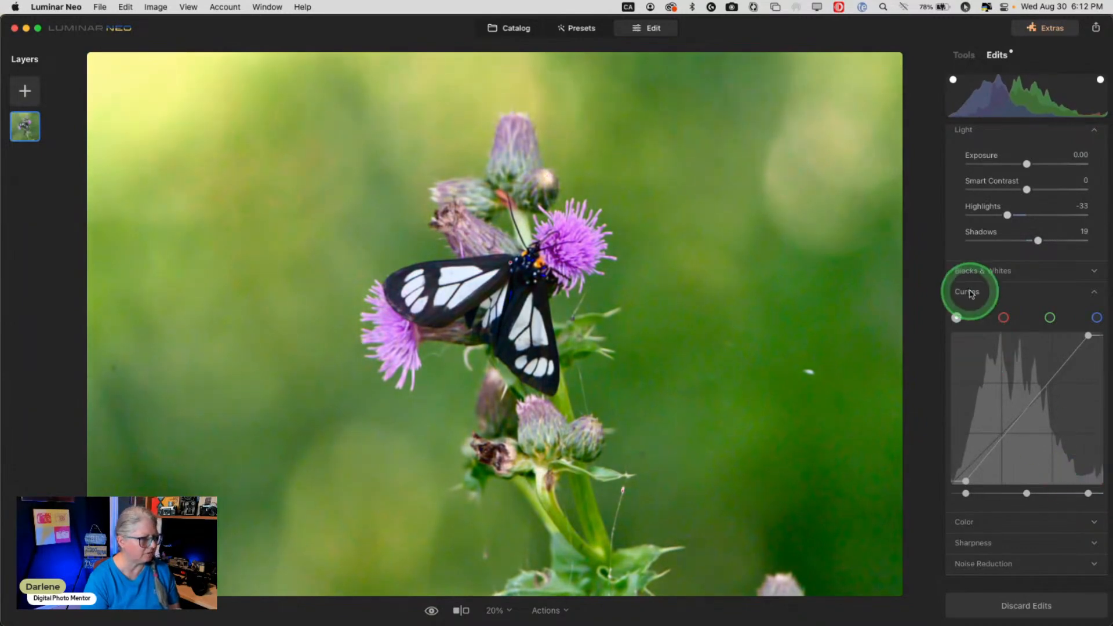
click(1003, 413)
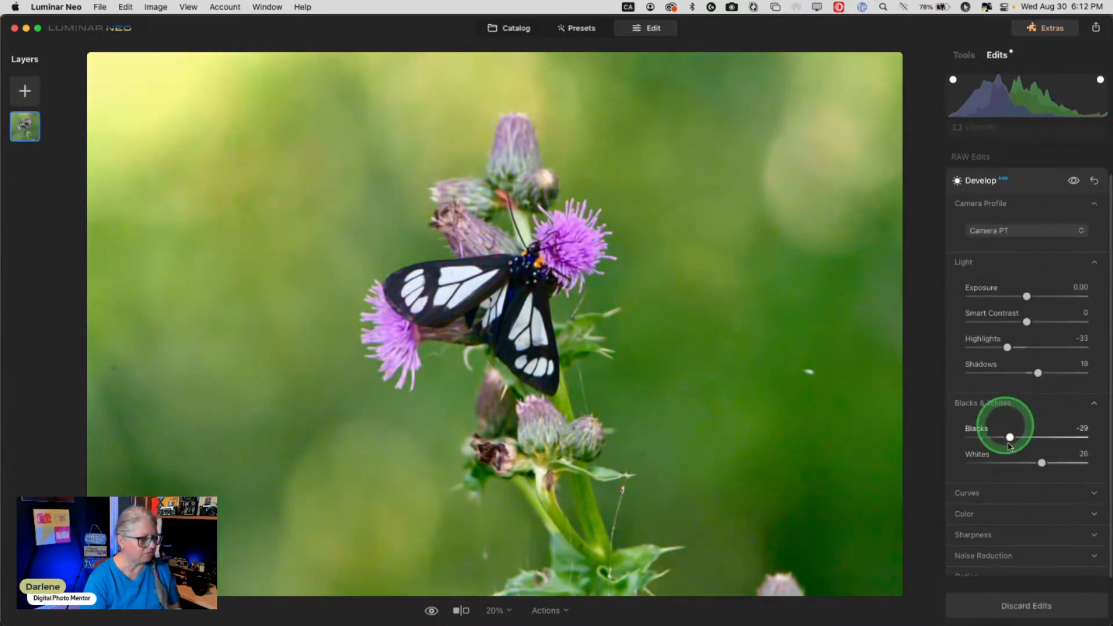
click(989, 404)
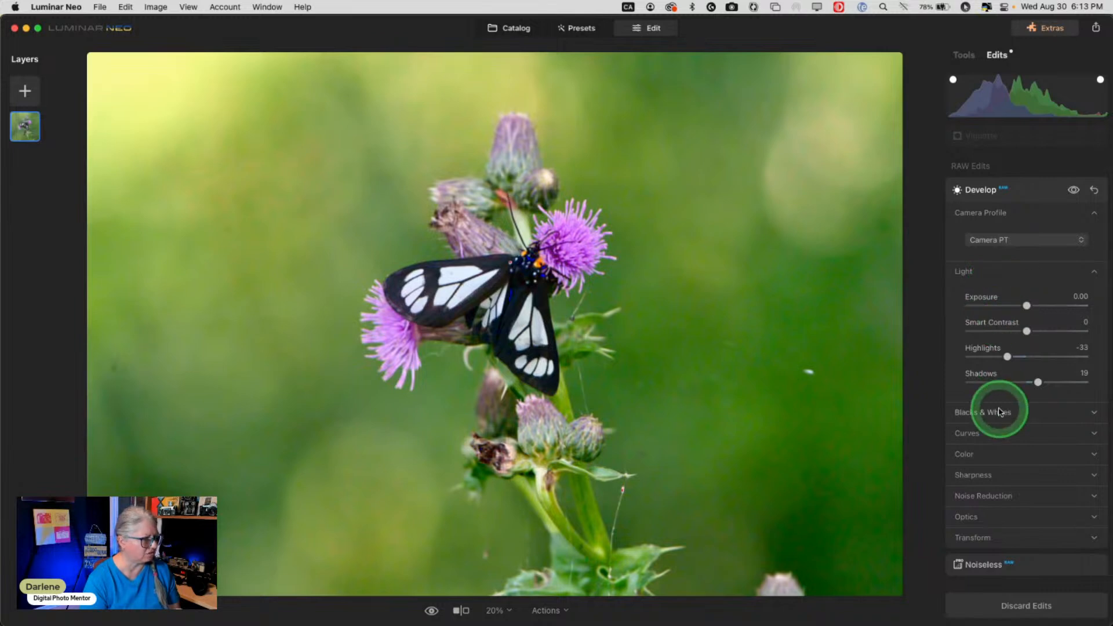
Compare Auto Fix Chromatic Aberrations with Auto Defringe on the moth's wing edges at 100%, keeping only Auto Defringe enabled.
click(976, 515)
scroll(963, 372, down, 2)
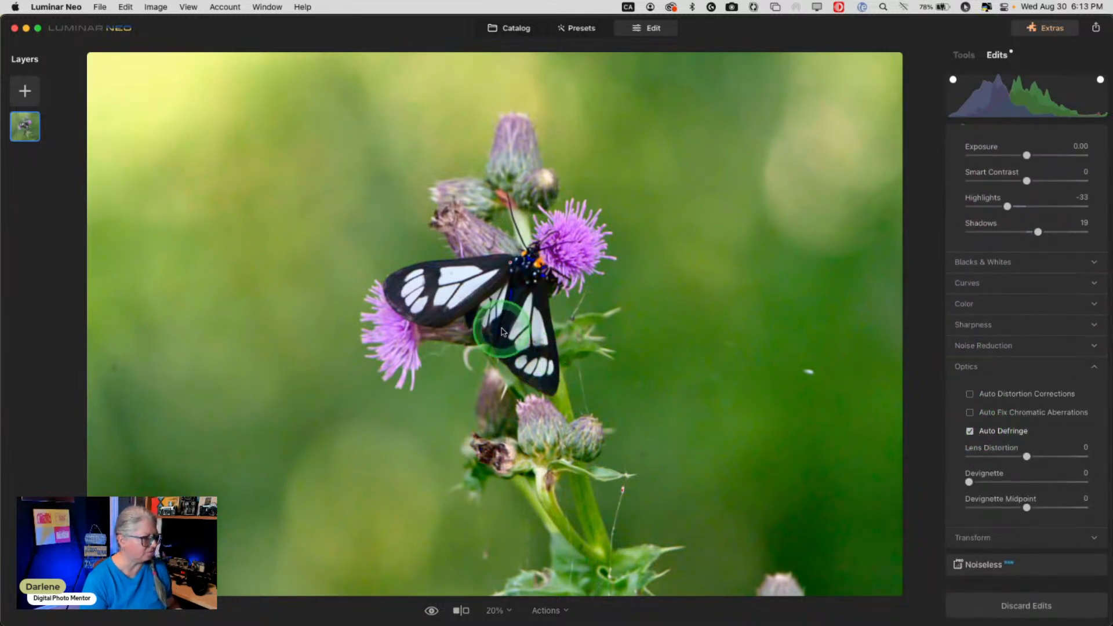
click(521, 332)
click(519, 329)
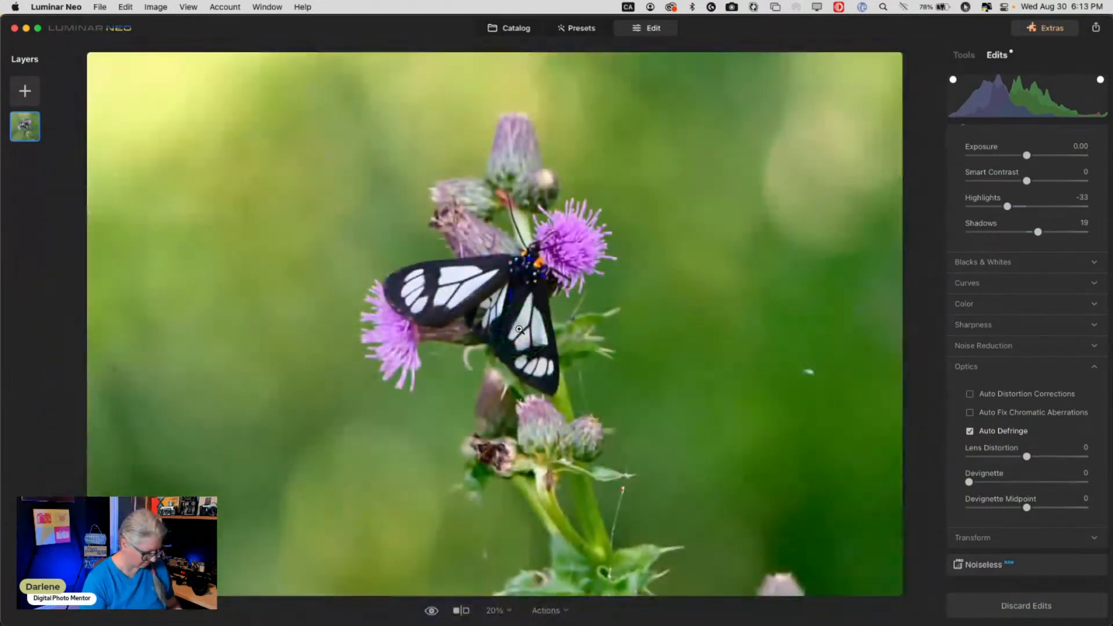
click(520, 329)
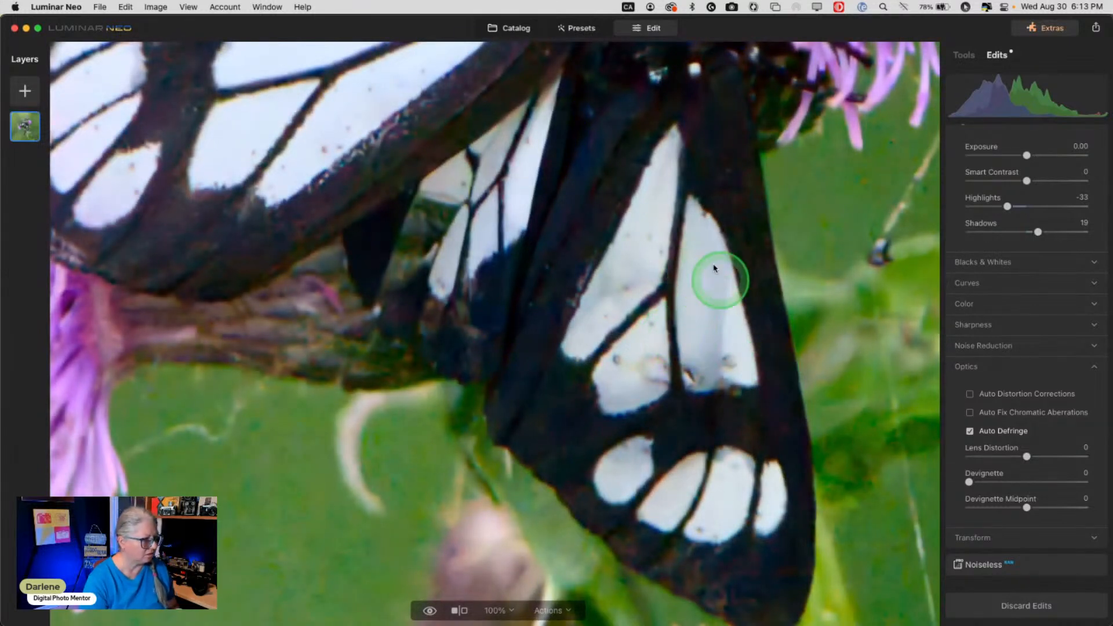
click(970, 432)
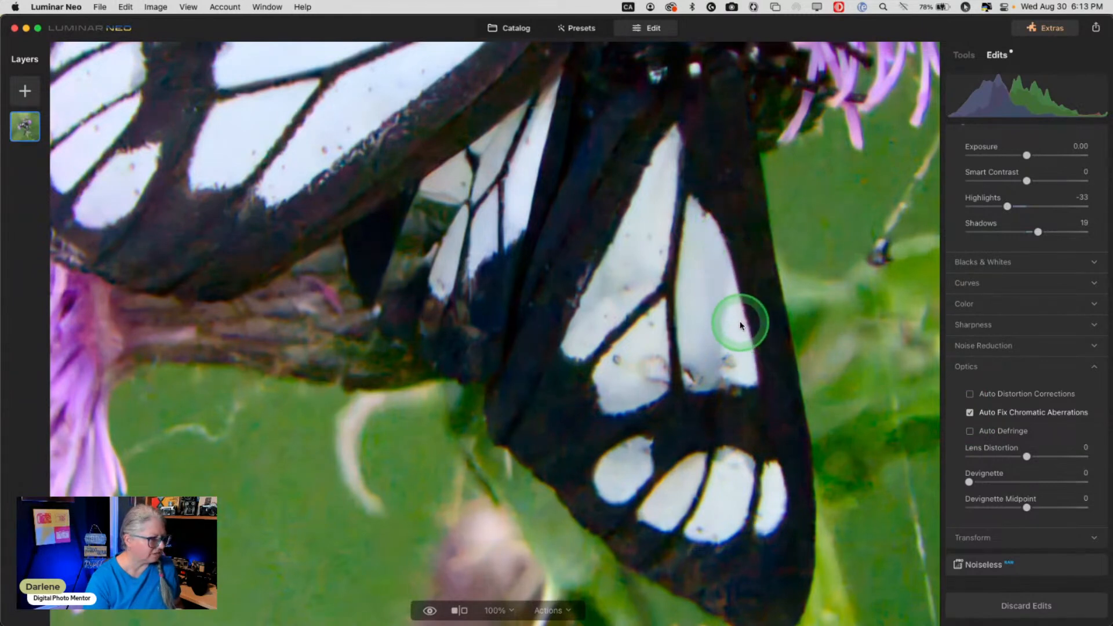
click(971, 432)
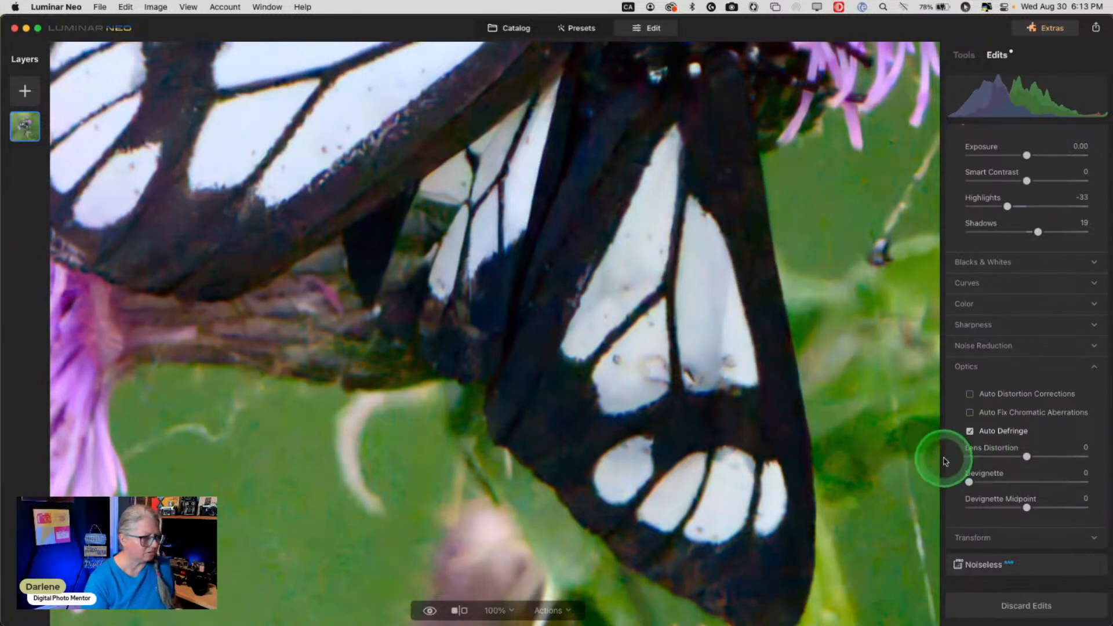
Set the raw Noise Reduction Boost to 47, try Luminosity at 90 on the thistle buds, and set Luminosity to 34.
click(984, 346)
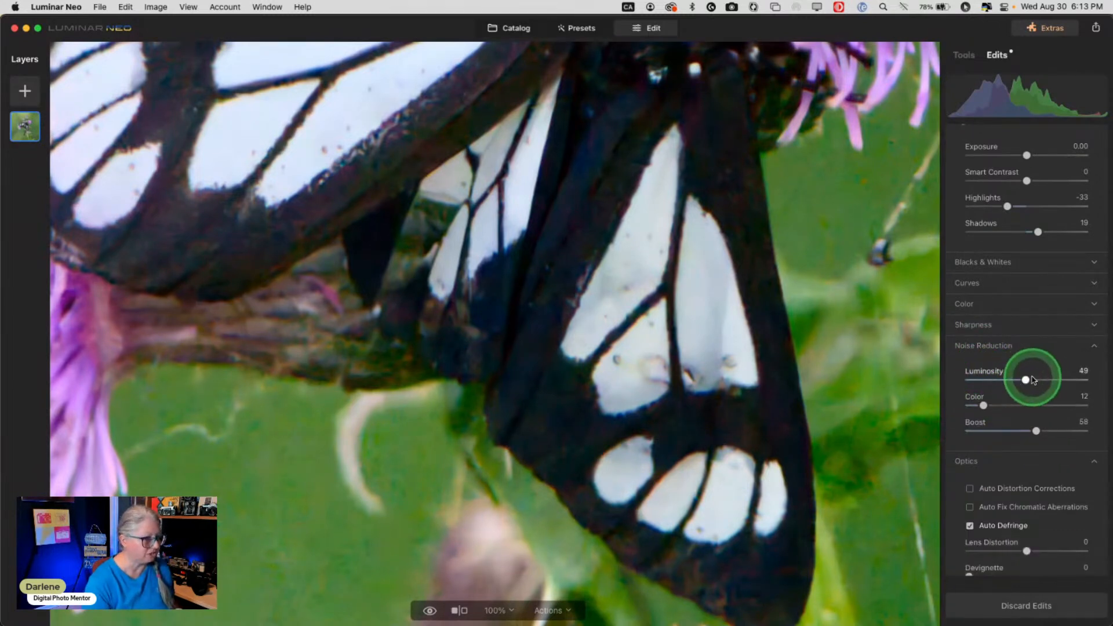
mouse_move(1035, 431)
mouse_down()
mouse_move(986, 430)
mouse_move(1079, 429)
mouse_move(879, 430)
mouse_move(1025, 430)
mouse_up()
click(1073, 385)
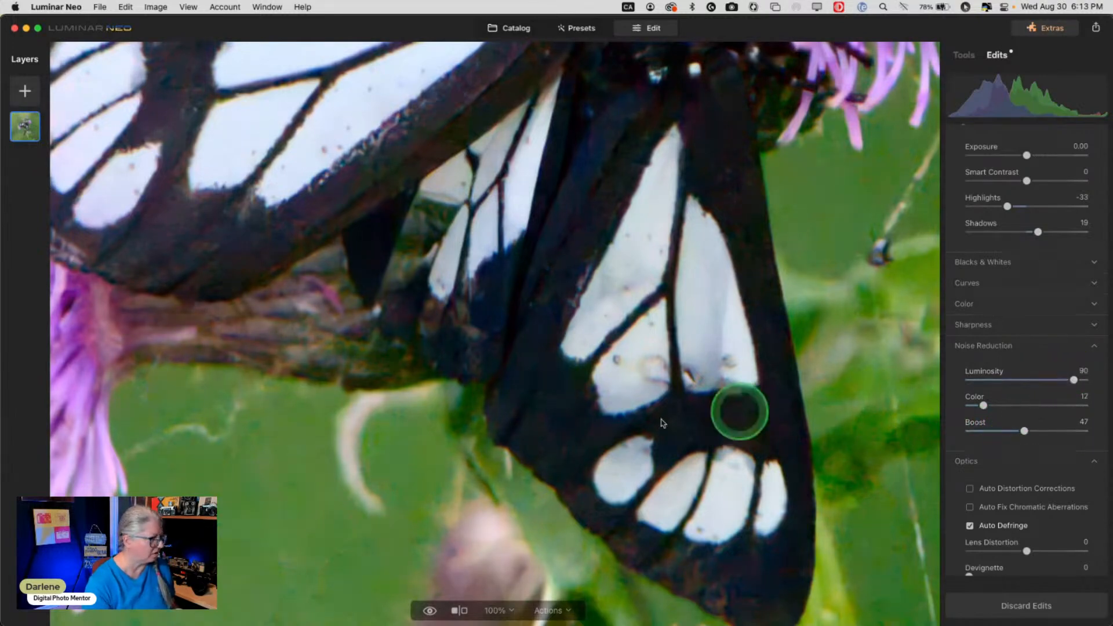
scroll(629, 425, down, 10)
scroll(629, 428, right, 10)
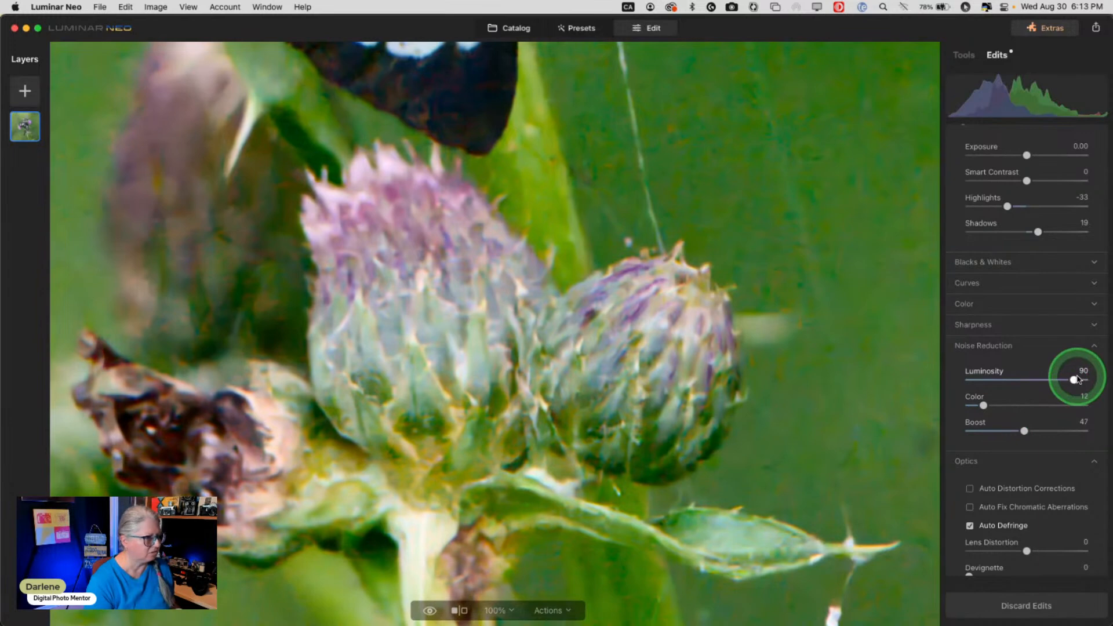
drag(1073, 381, 1010, 378)
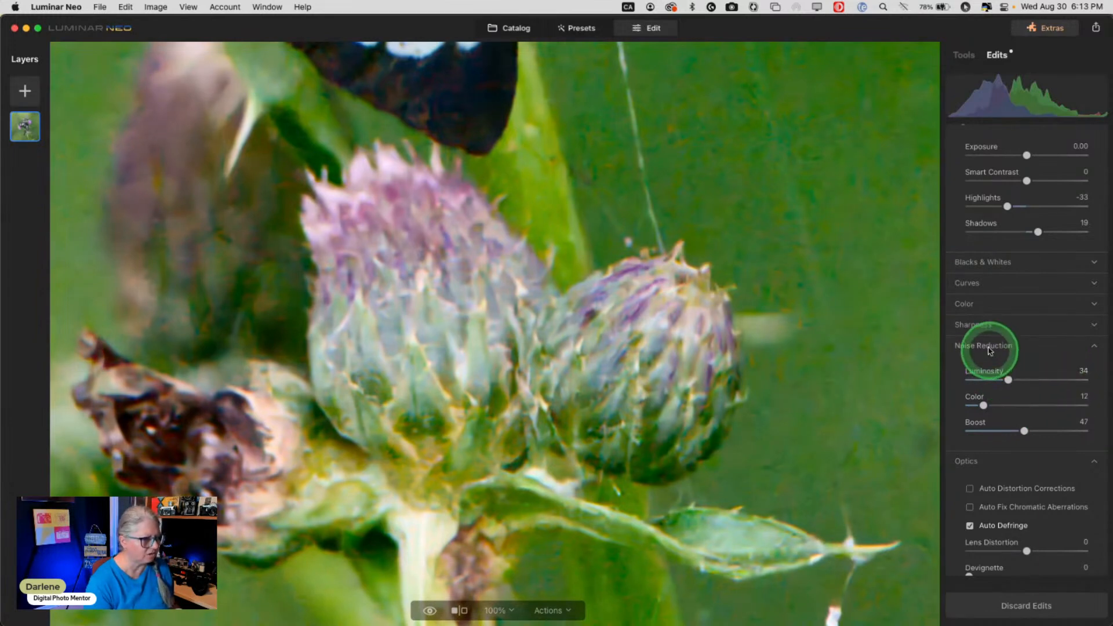
scroll(997, 359, down, 2)
click(986, 317)
scroll(986, 316, up, 3)
double_click(651, 293)
scroll(1010, 416, up, 3)
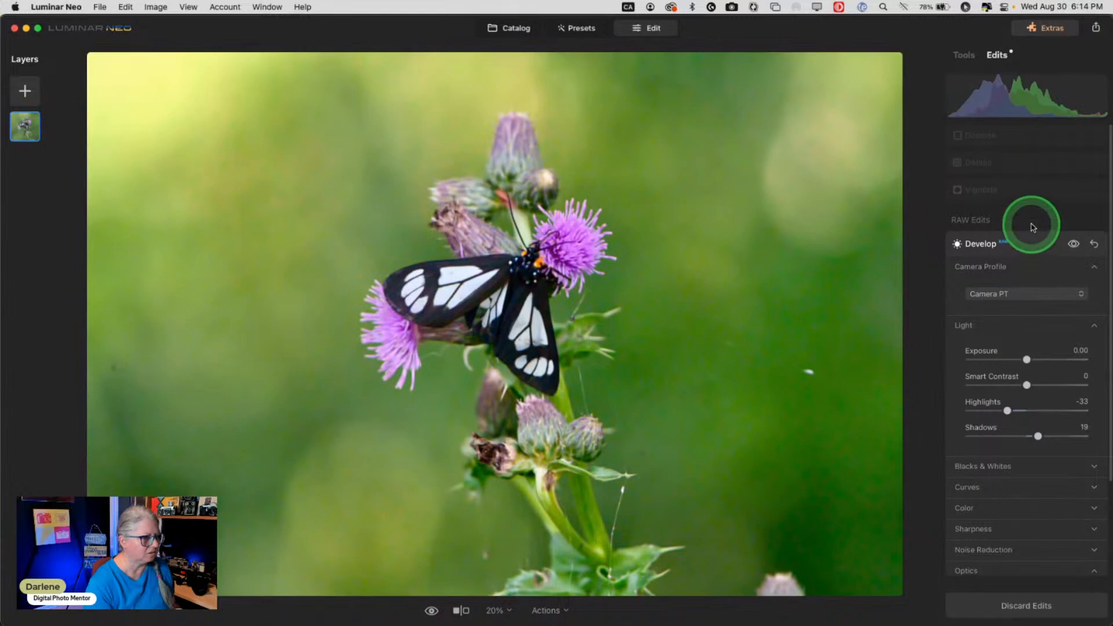
Review the Vignette, Details and Denoise edits, comparing the moth's wings at 100% with Details off and on.
click(1017, 191)
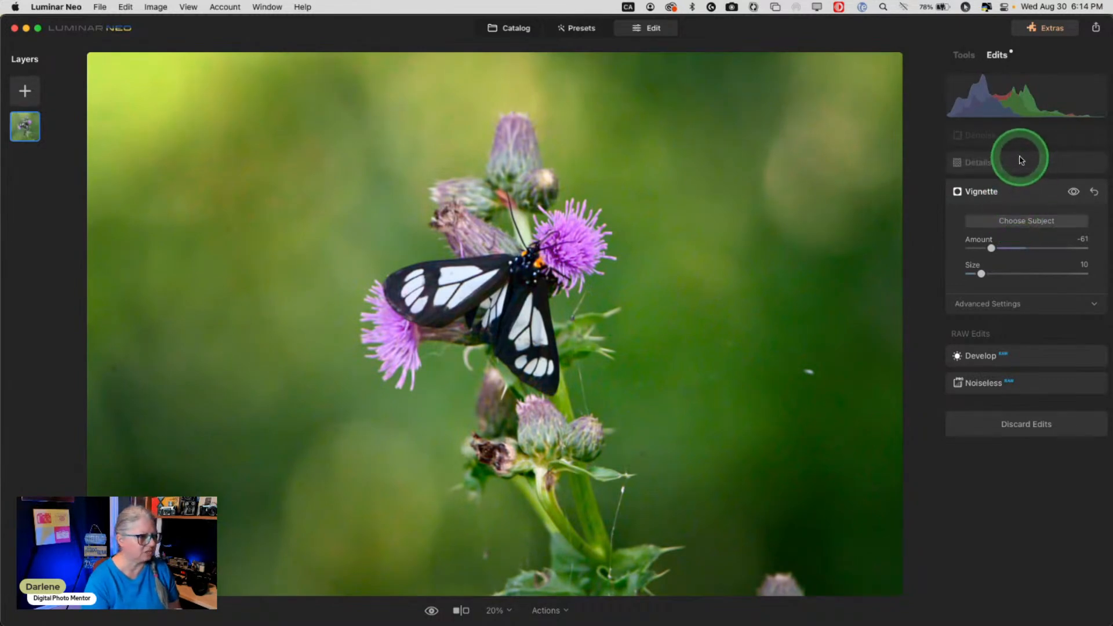
click(1022, 165)
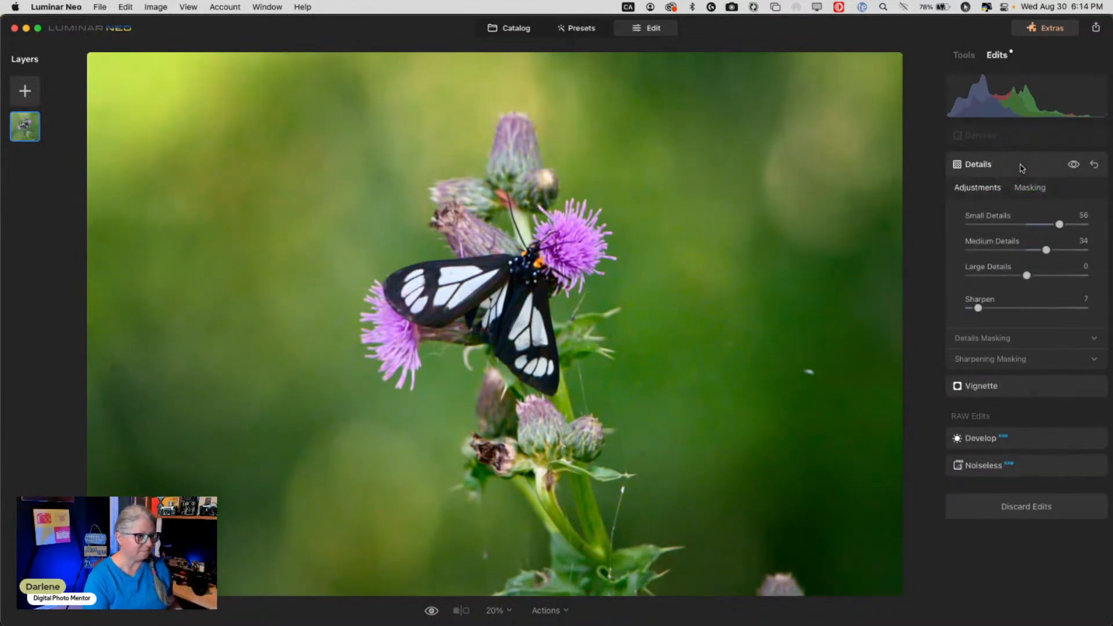
double_click(499, 304)
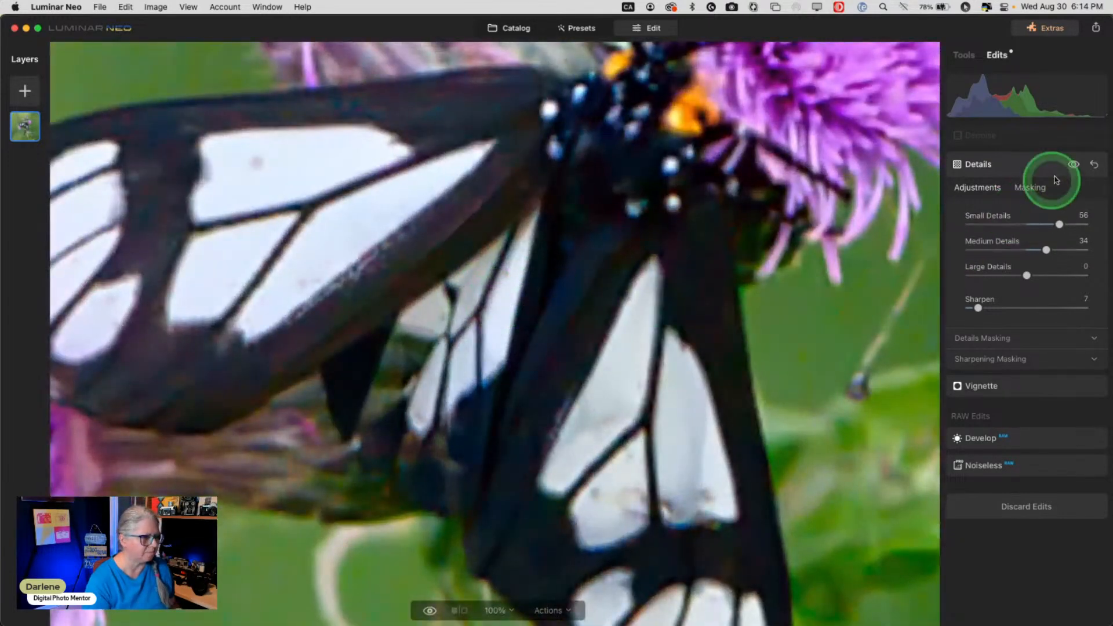
click(1074, 166)
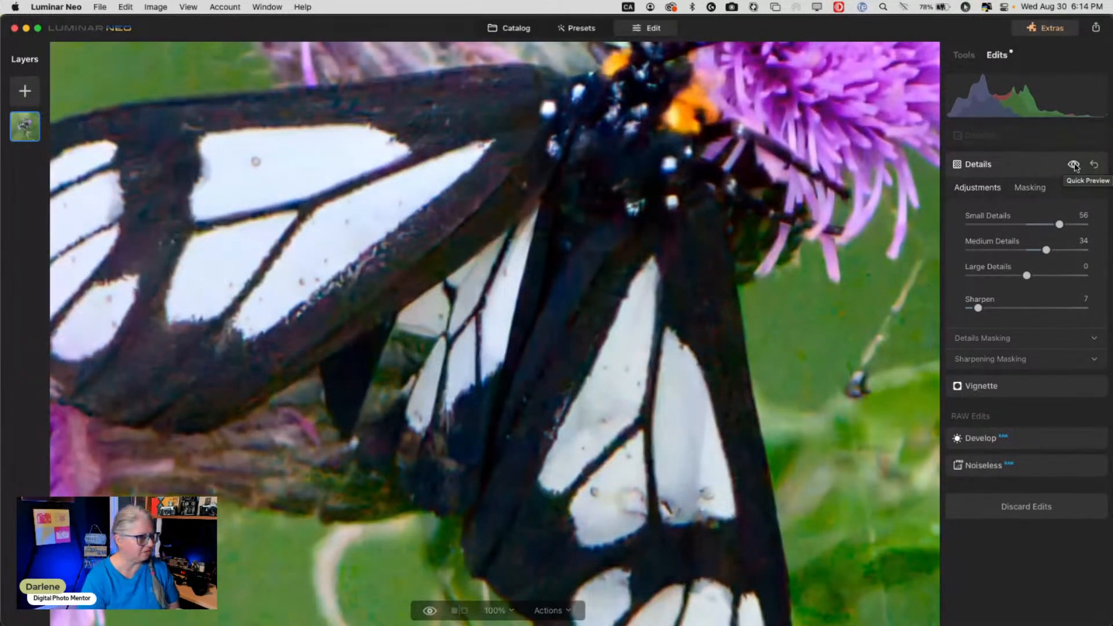
click(1075, 167)
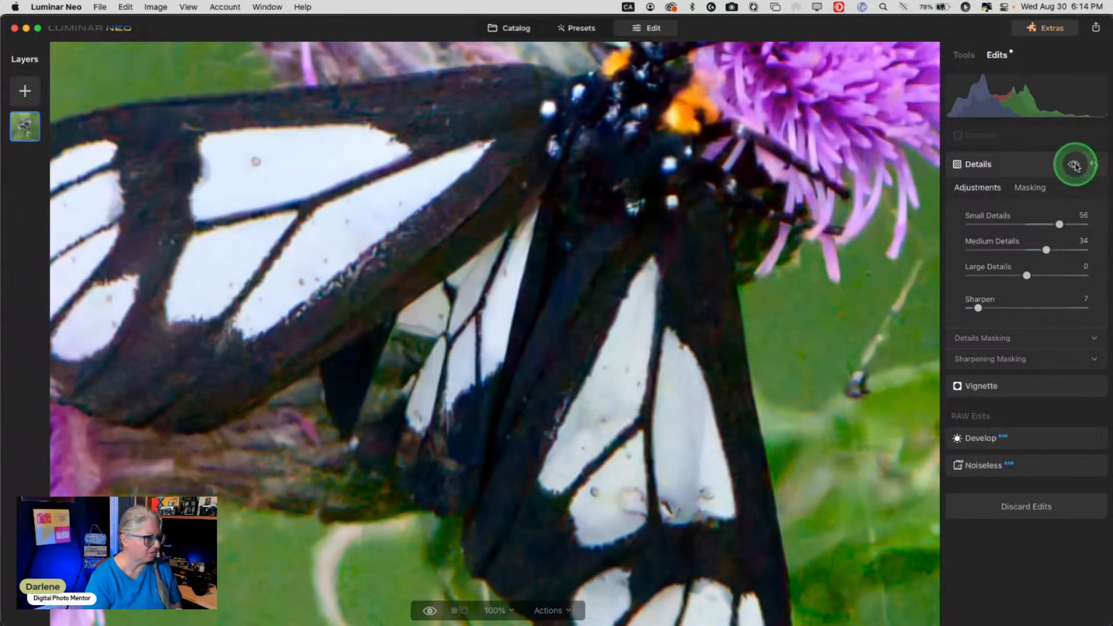
click(1076, 166)
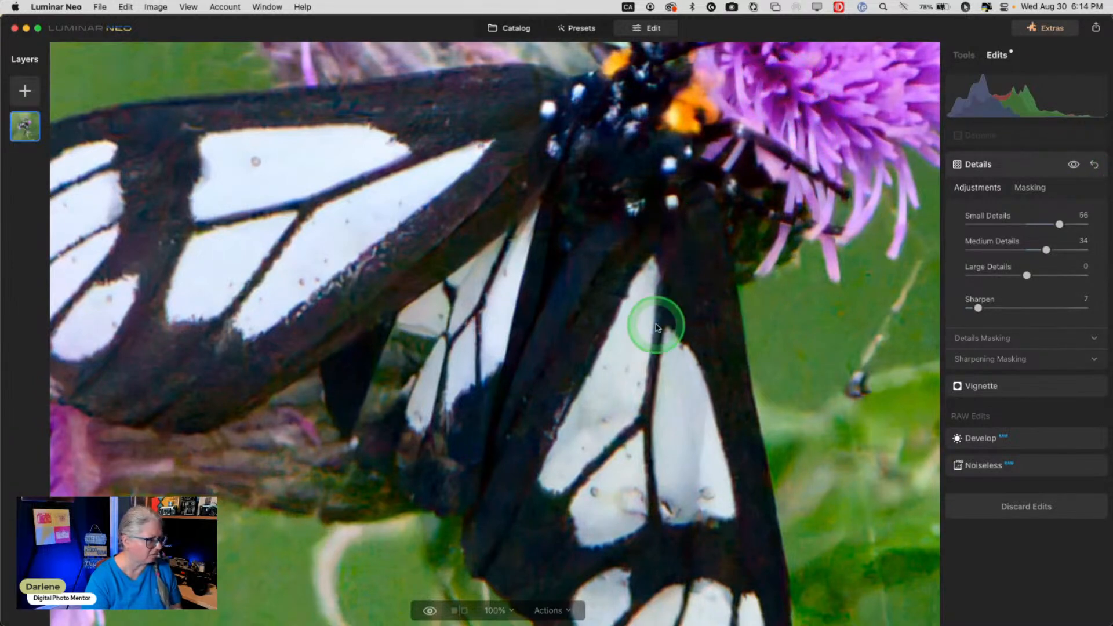
scroll(656, 325, down, 5)
scroll(656, 325, up, 6)
click(1009, 137)
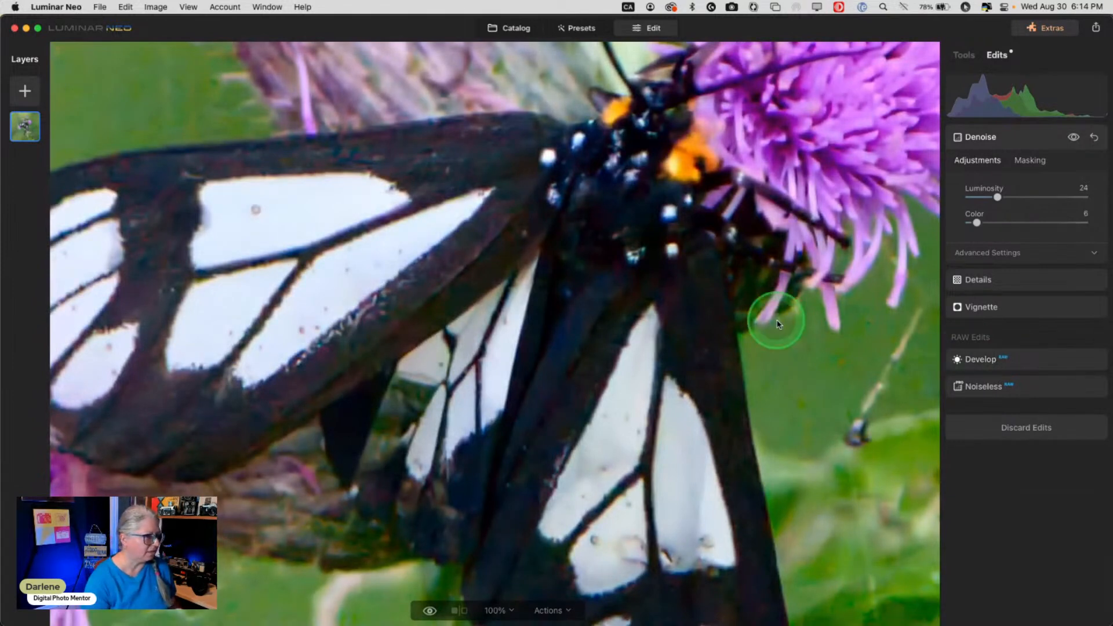
Look through the available tools, open the Noiseless extension to view its suggested adjustment, and return to the applied edits.
click(958, 56)
double_click(754, 212)
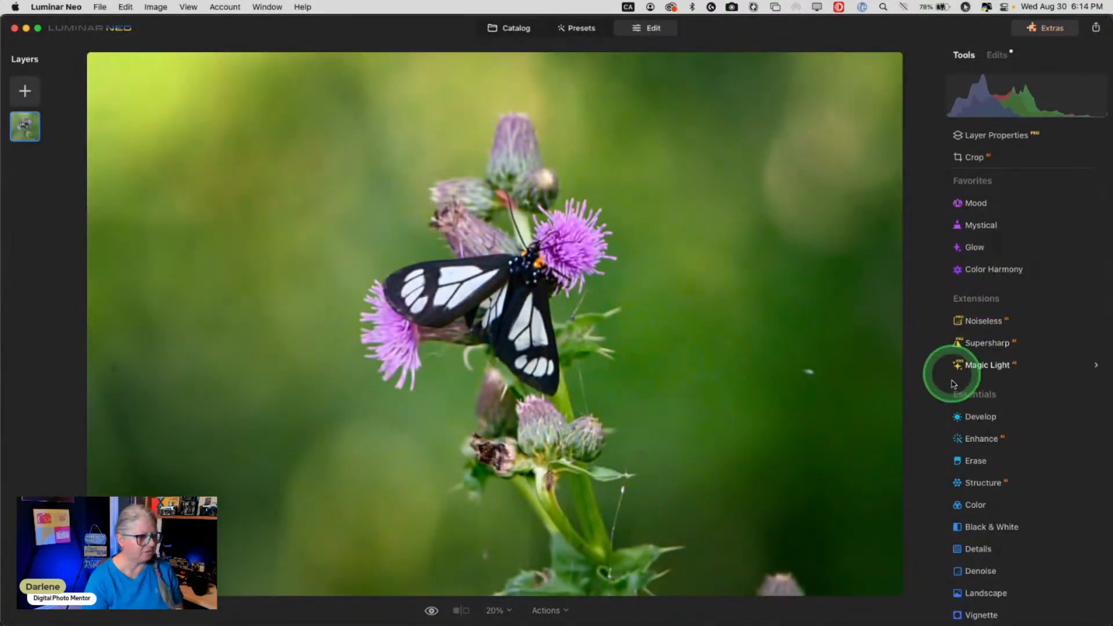
scroll(984, 398, down, 8)
scroll(985, 412, up, 8)
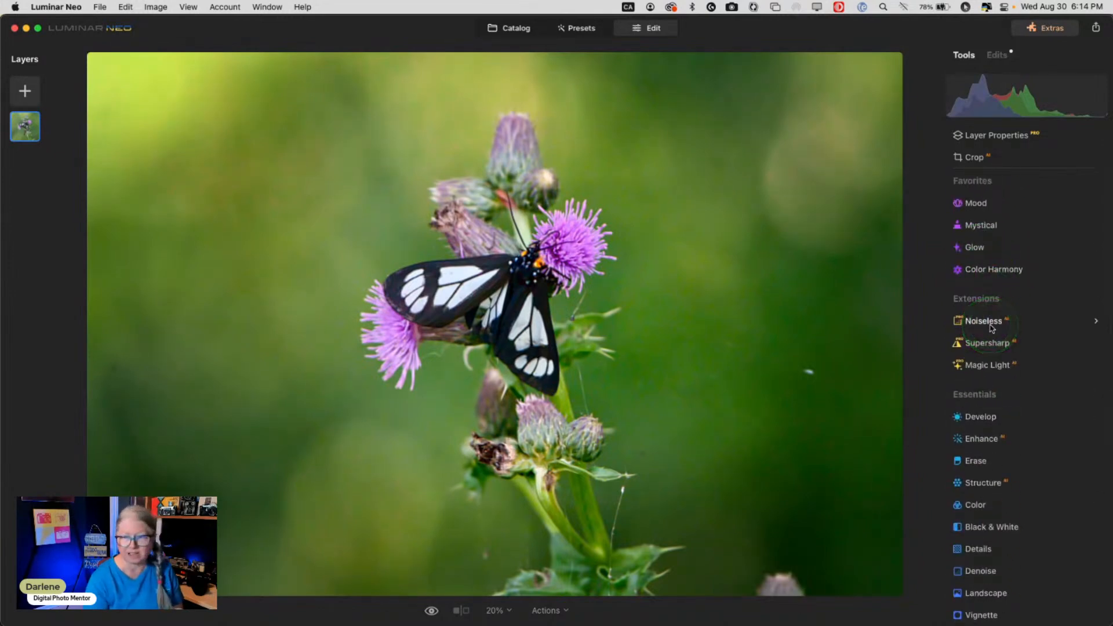
click(974, 318)
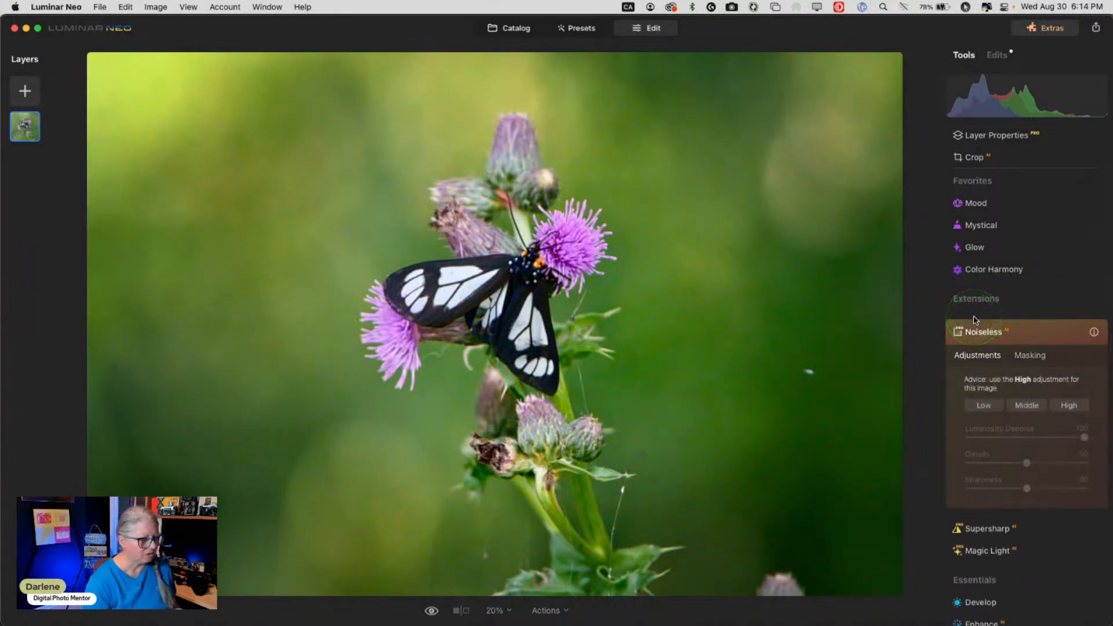
click(997, 54)
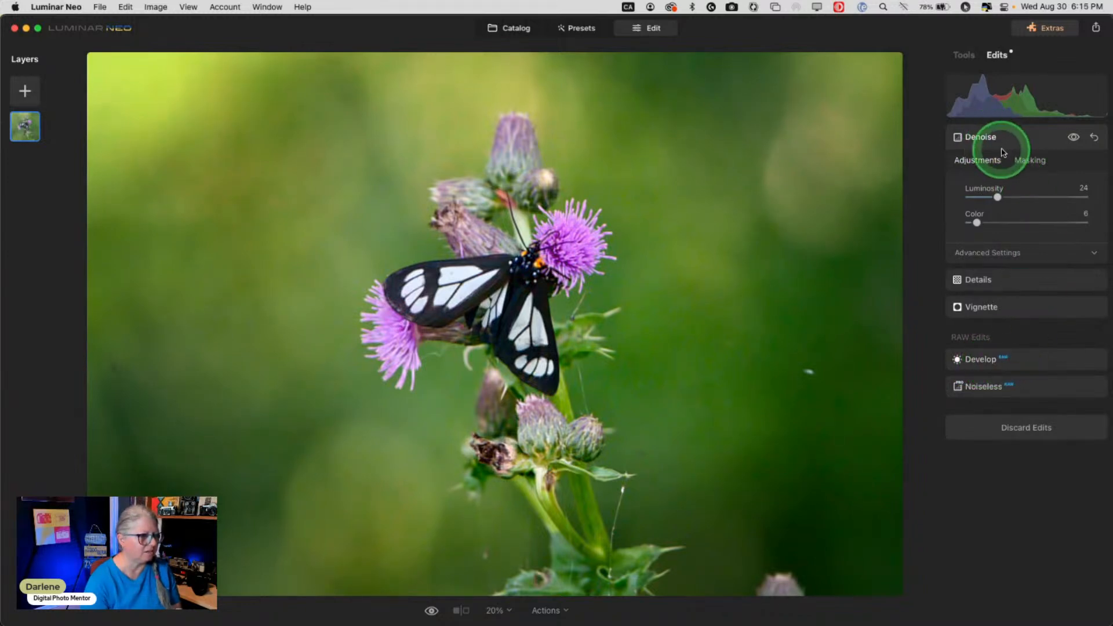
Inspect the blurred background at 50% and soften the photo with Structure, setting Amount to -62 and Boost to 72.
click(965, 57)
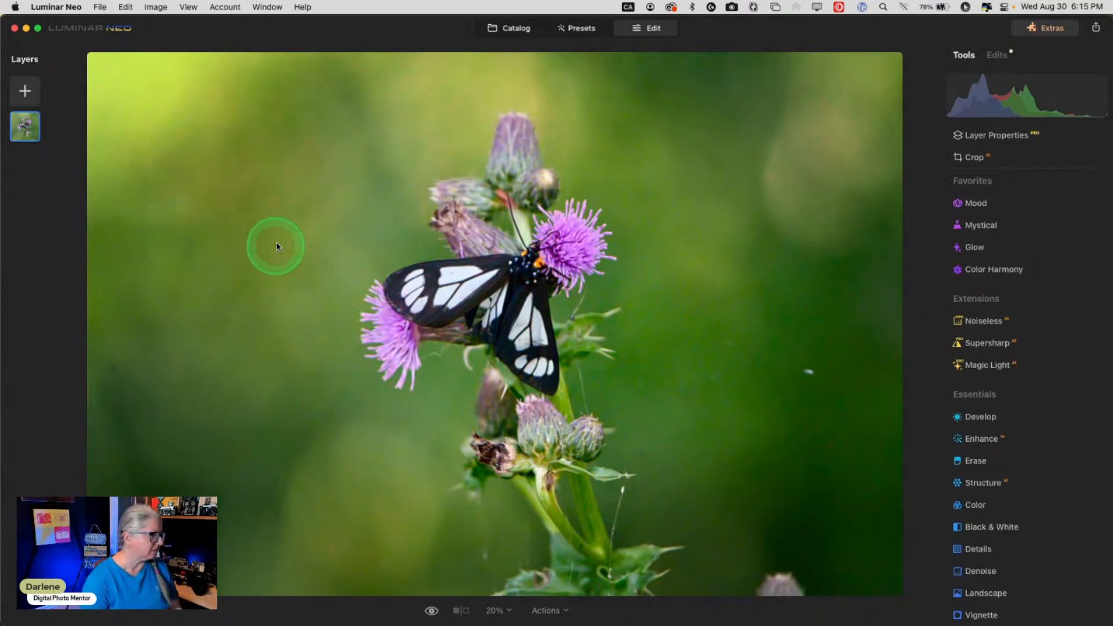
key(super+equal)
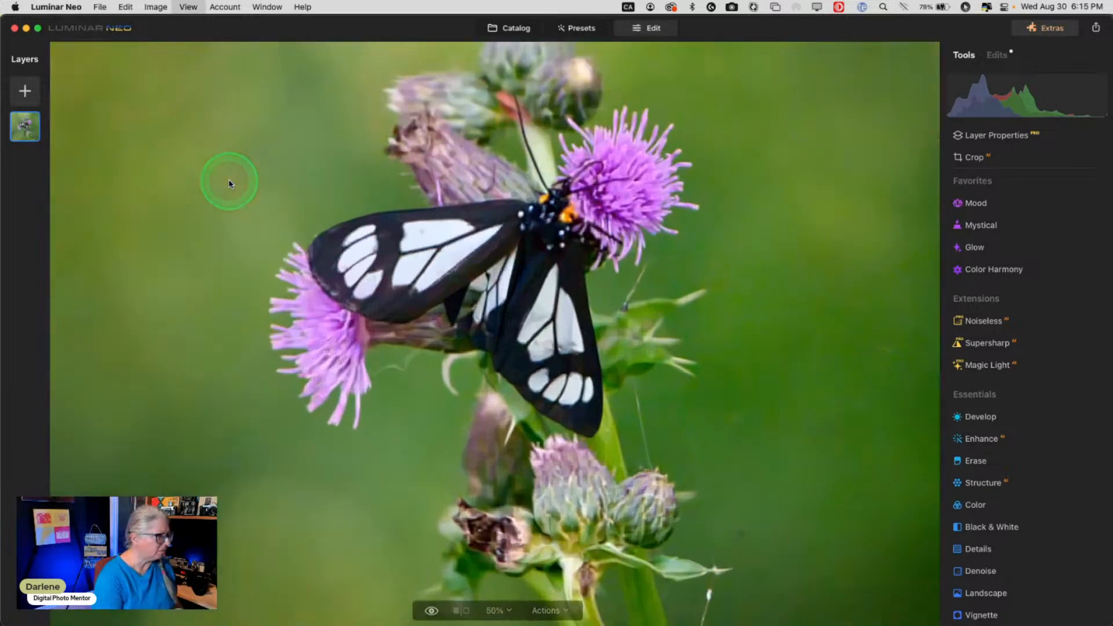
scroll(340, 277, left, 8)
scroll(340, 277, up, 7)
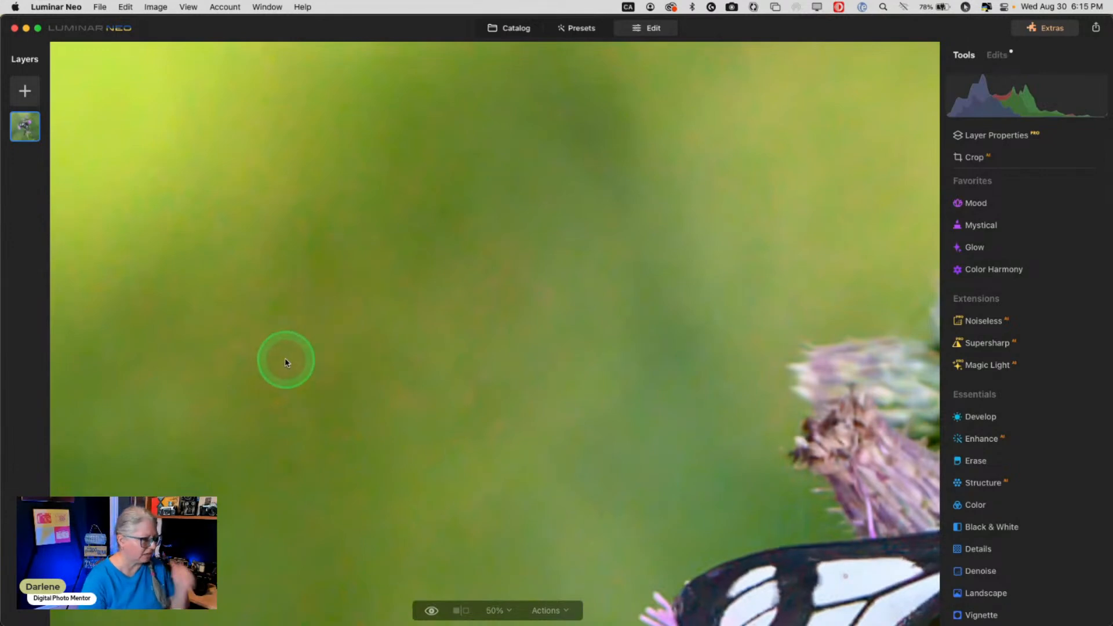
key(super+0)
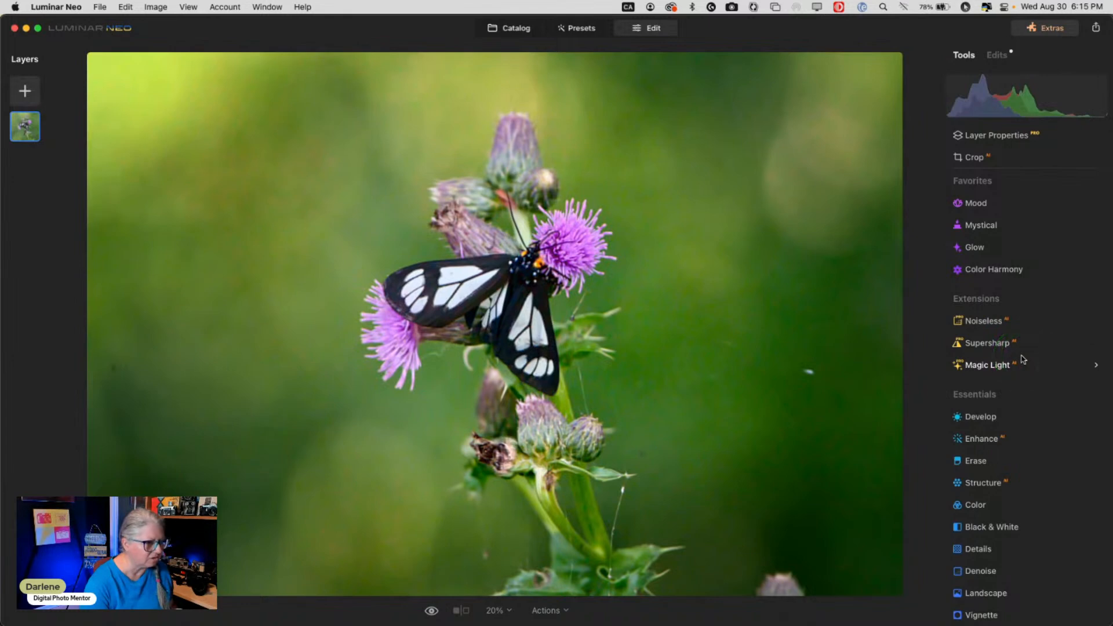
scroll(1021, 361, down, 5)
click(984, 347)
click(988, 416)
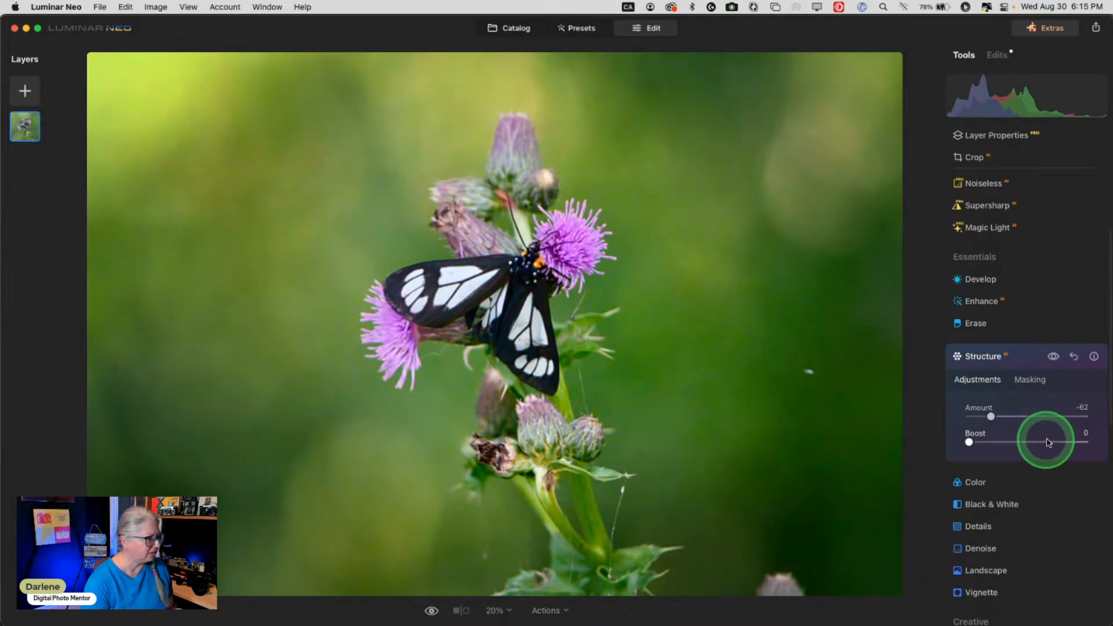
drag(1046, 443, 1052, 442)
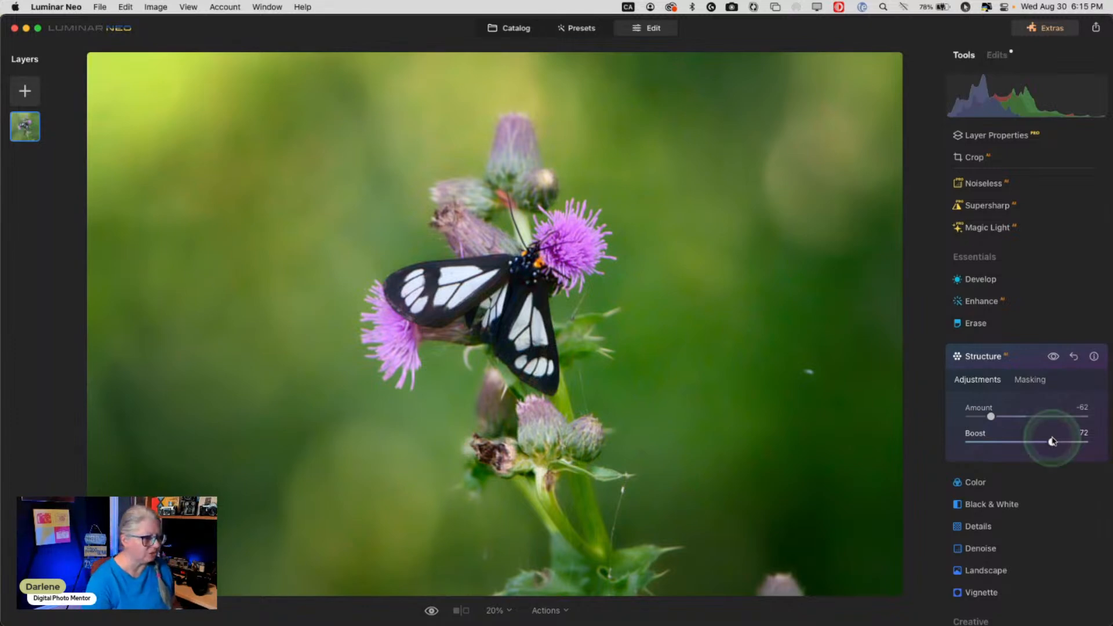
Mask the Structure effect off the moth's wings and body using an erasing brush with Softness 71 and Strength 64.
click(1026, 381)
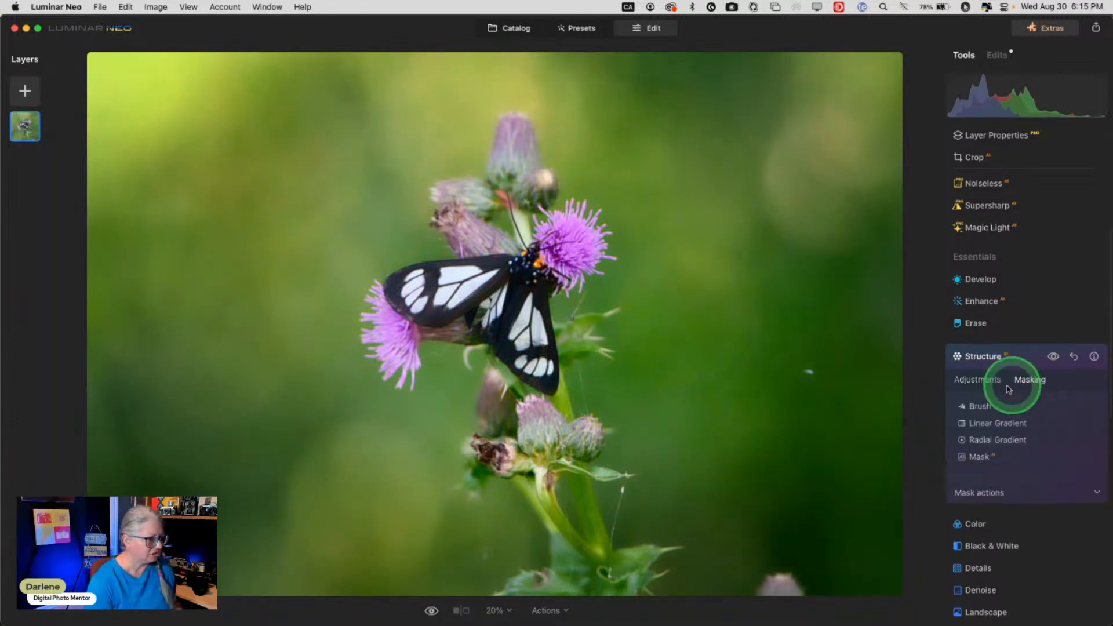
click(980, 406)
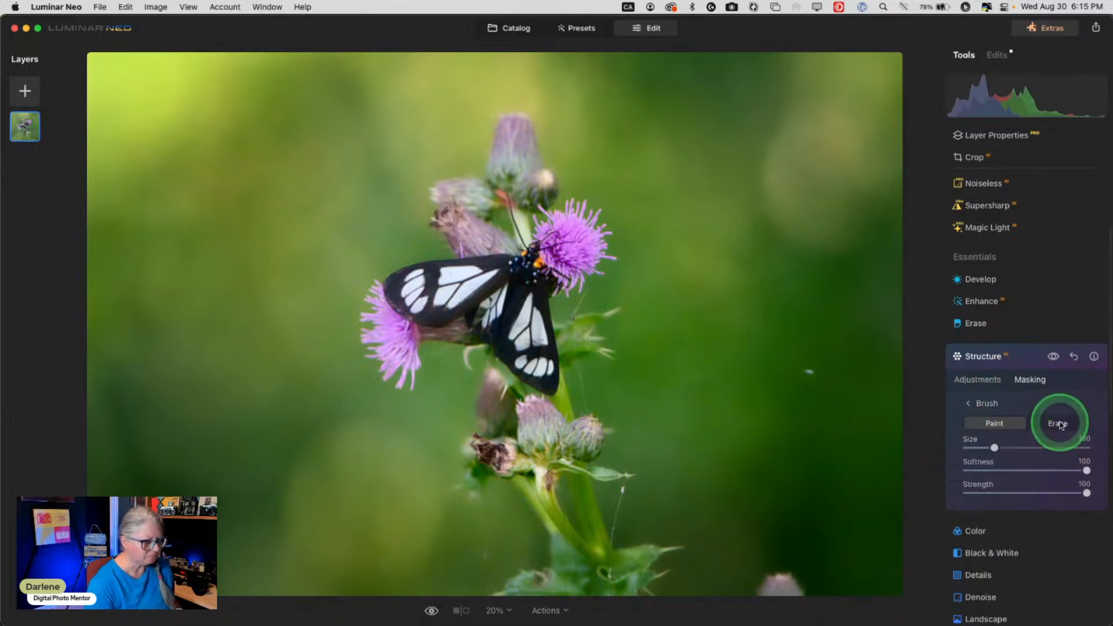
click(1056, 425)
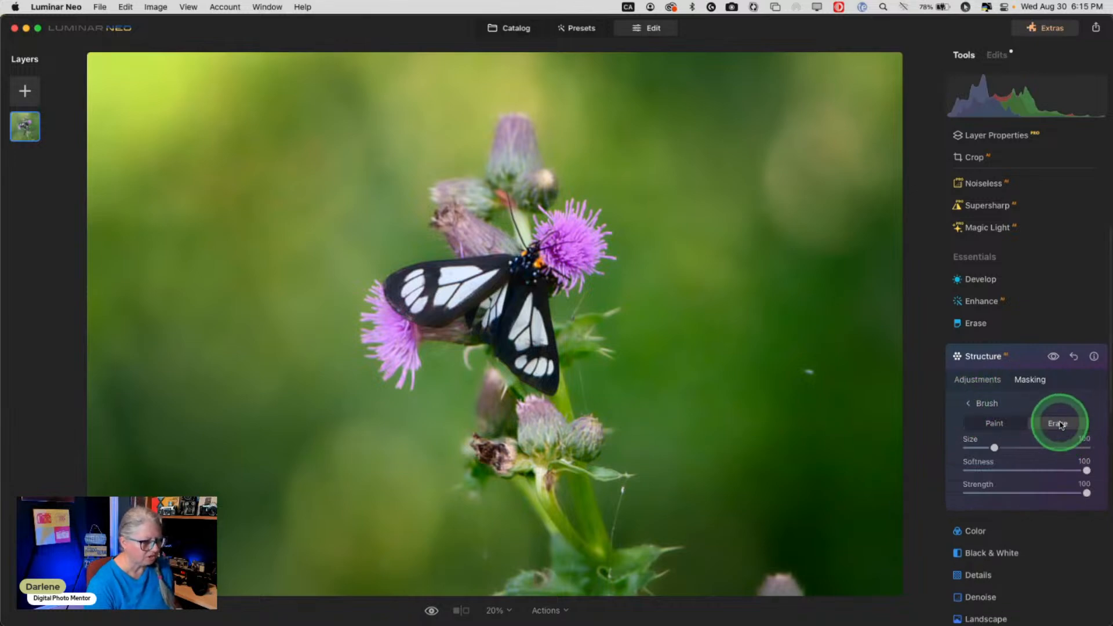
click(1043, 493)
click(1053, 470)
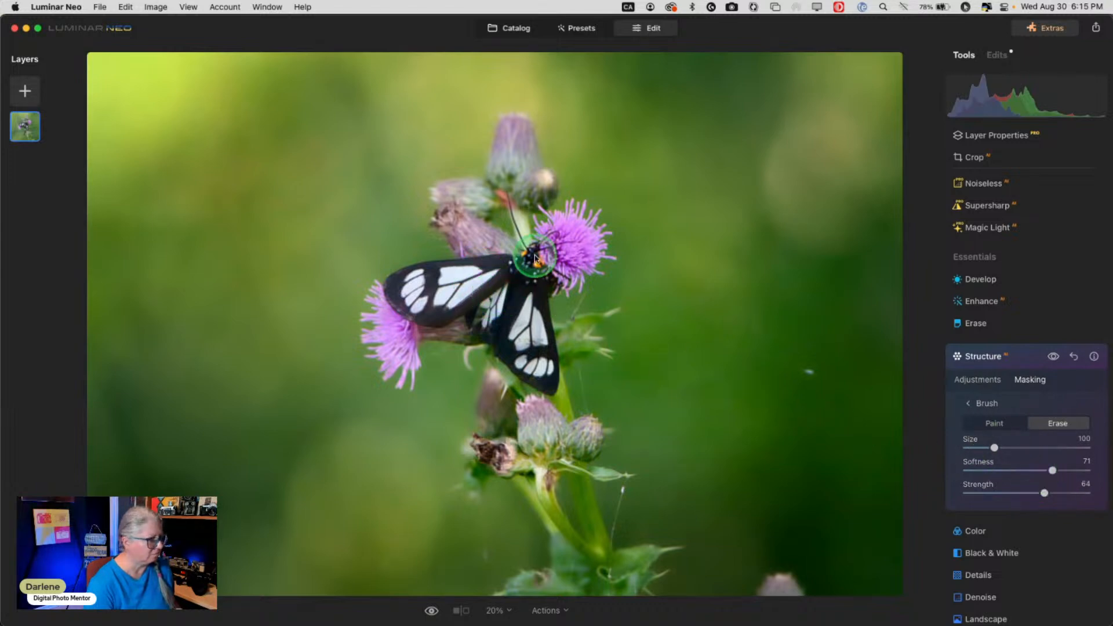
mouse_move(458, 299)
mouse_down()
mouse_move(570, 242)
mouse_move(517, 274)
mouse_up()
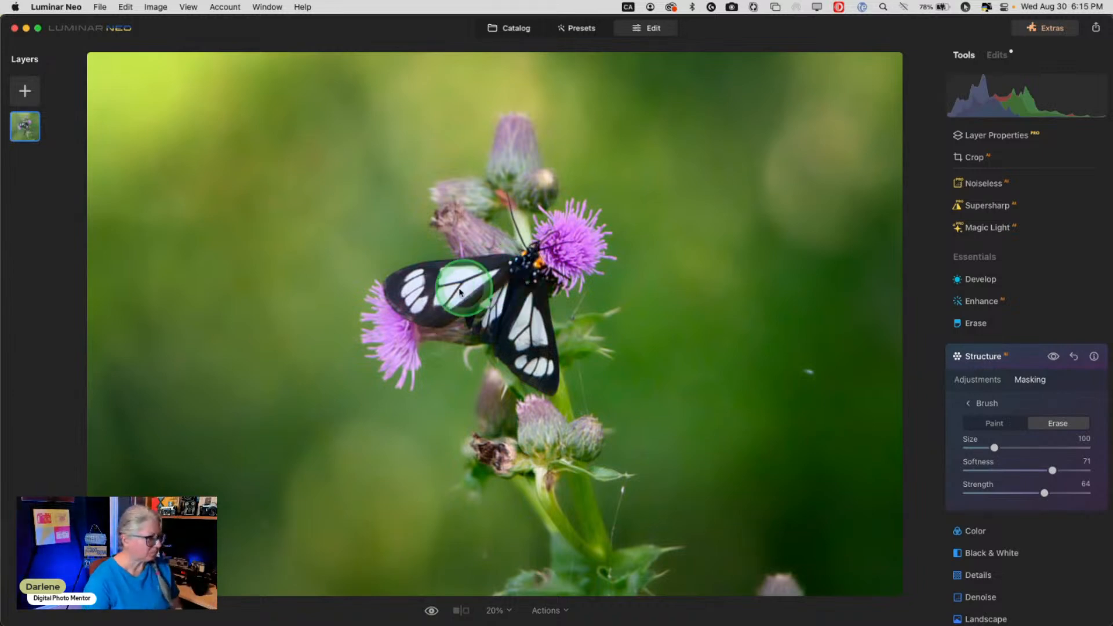
mouse_move(461, 284)
mouse_down()
mouse_move(425, 300)
mouse_move(404, 322)
mouse_move(408, 350)
mouse_move(390, 353)
mouse_move(394, 312)
mouse_move(471, 275)
mouse_move(496, 223)
mouse_move(474, 217)
mouse_move(516, 165)
mouse_move(525, 261)
mouse_move(555, 246)
mouse_move(532, 280)
mouse_move(543, 356)
mouse_move(582, 339)
mouse_move(554, 337)
mouse_move(525, 362)
mouse_move(496, 448)
mouse_move(551, 428)
mouse_move(578, 452)
mouse_move(558, 434)
mouse_move(566, 538)
mouse_move(589, 561)
mouse_move(538, 573)
mouse_move(600, 578)
mouse_move(565, 524)
mouse_move(539, 438)
mouse_move(576, 443)
mouse_move(554, 383)
mouse_up()
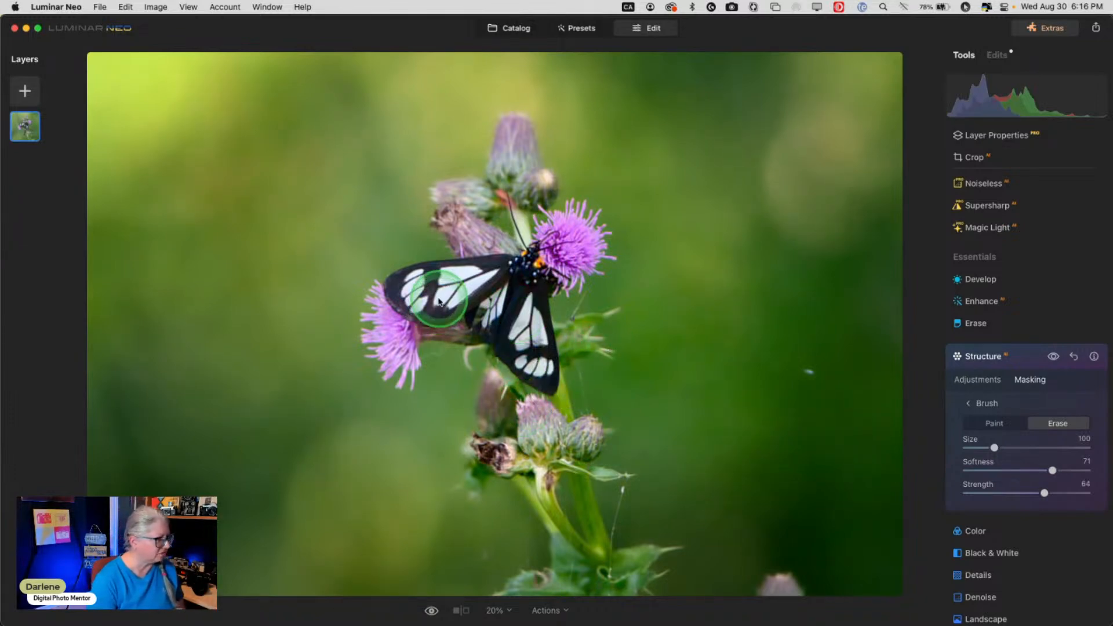
Set the Structure Amount to -77 and erase the effect from the thistle flowers and stem with a larger brush at Strength 81.
click(978, 379)
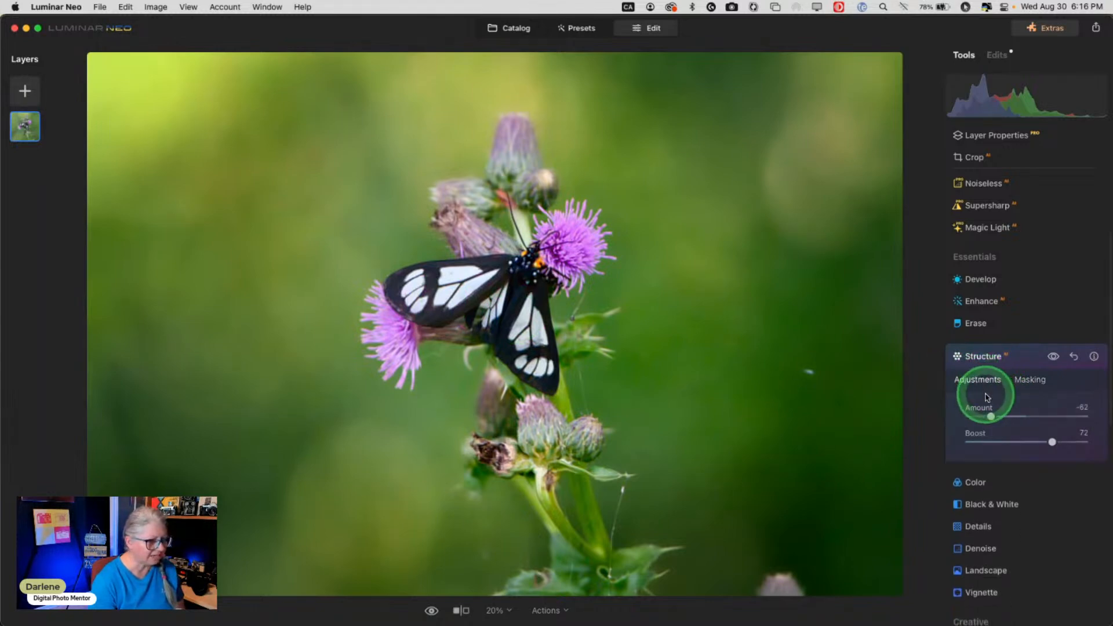
mouse_move(991, 417)
mouse_down()
mouse_move(1011, 416)
mouse_move(947, 413)
mouse_move(1109, 415)
mouse_move(773, 395)
mouse_move(980, 414)
mouse_up()
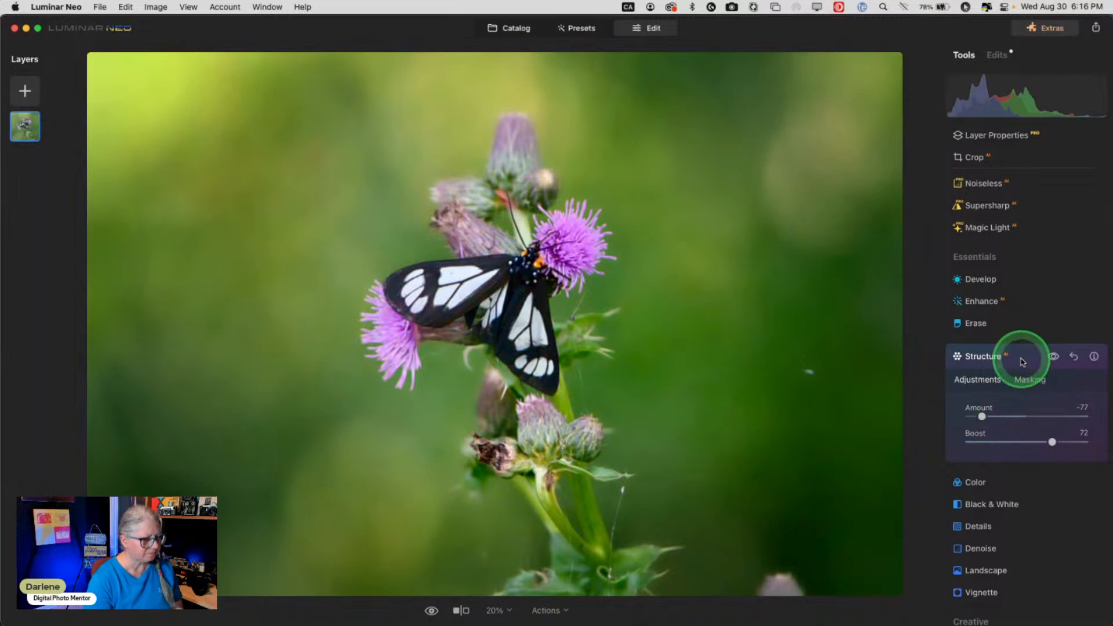
click(1024, 380)
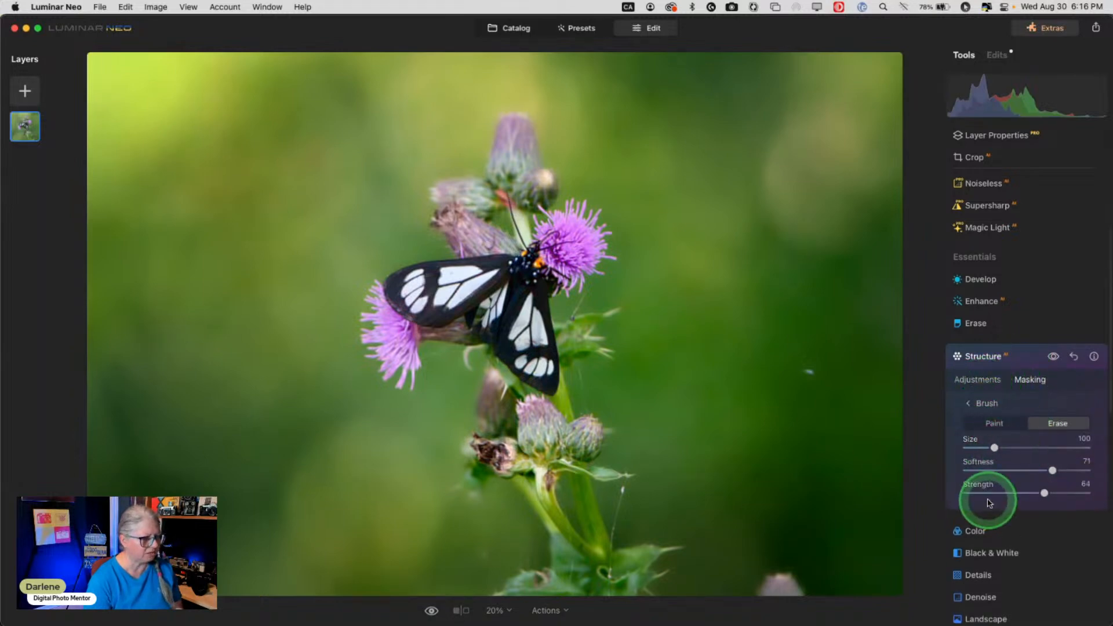
drag(1044, 492, 1064, 493)
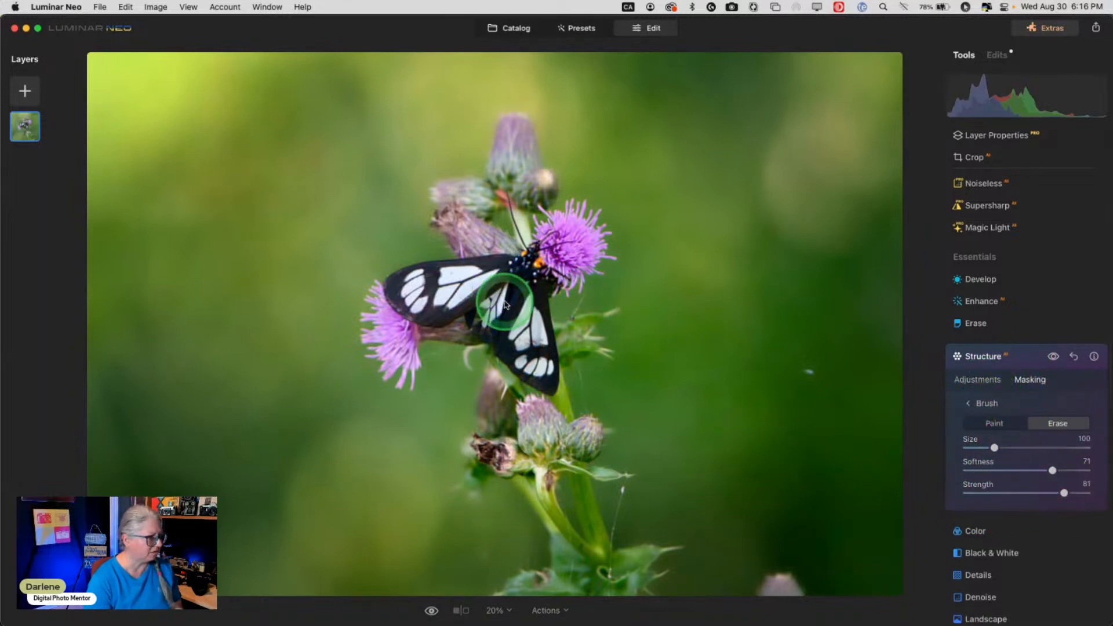
key(bracketright)
key(bracketright)
mouse_move(555, 266)
mouse_down()
mouse_move(501, 234)
mouse_move(514, 153)
mouse_move(487, 218)
mouse_move(464, 222)
mouse_move(483, 270)
mouse_move(415, 326)
mouse_move(591, 341)
mouse_move(513, 358)
mouse_move(570, 535)
mouse_move(567, 580)
mouse_up()
click(966, 377)
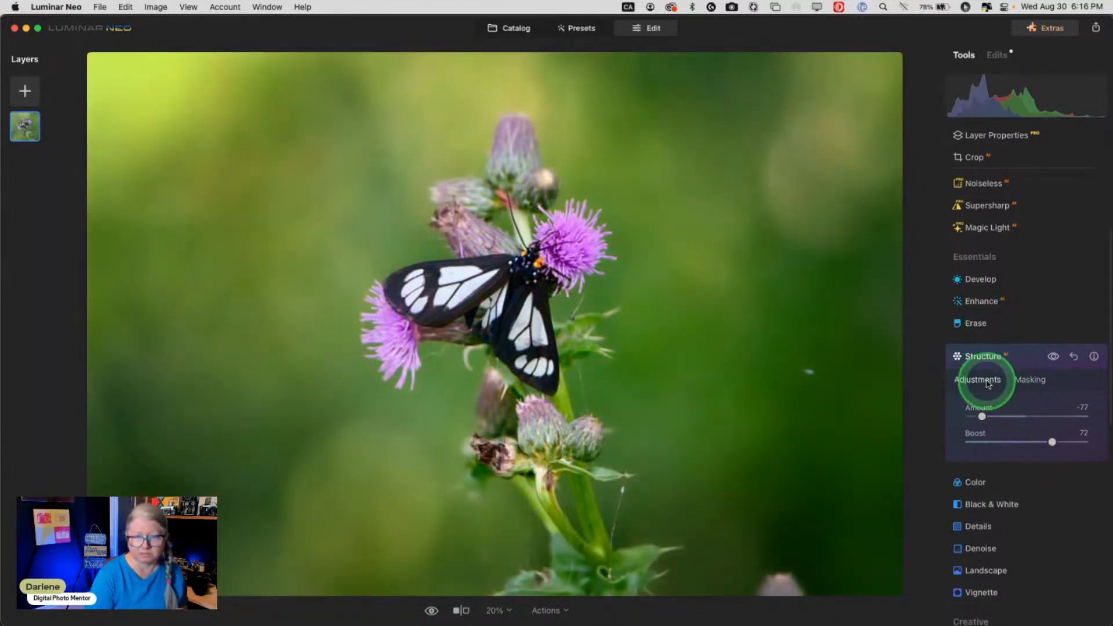
click(1031, 357)
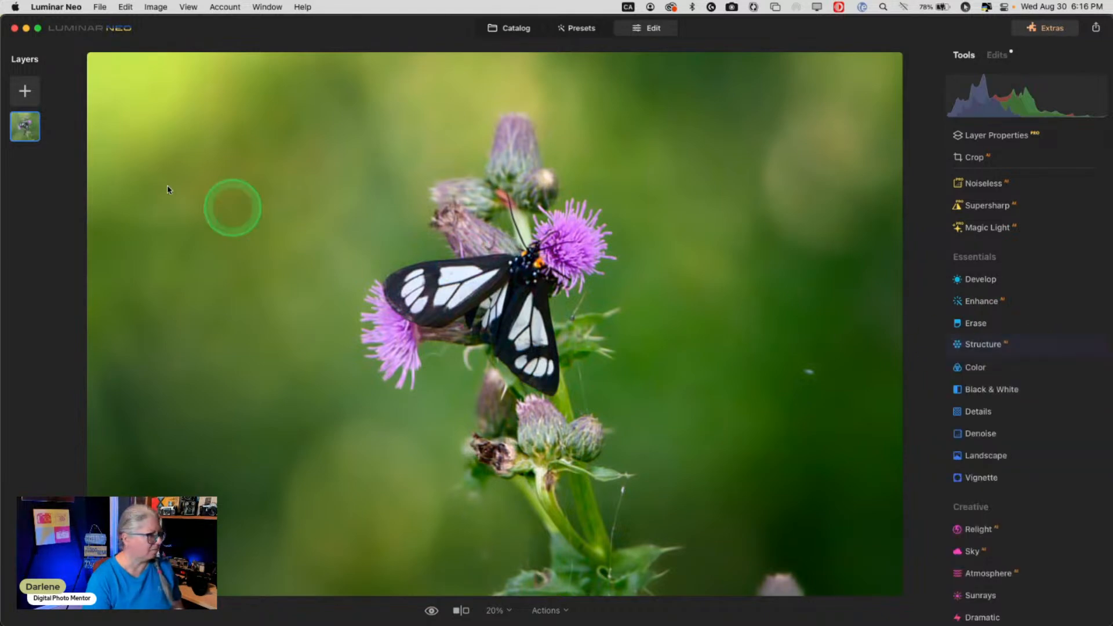
Open the image choices for a new layer and erase the stray thistle bud at the photo's lower edge.
click(25, 91)
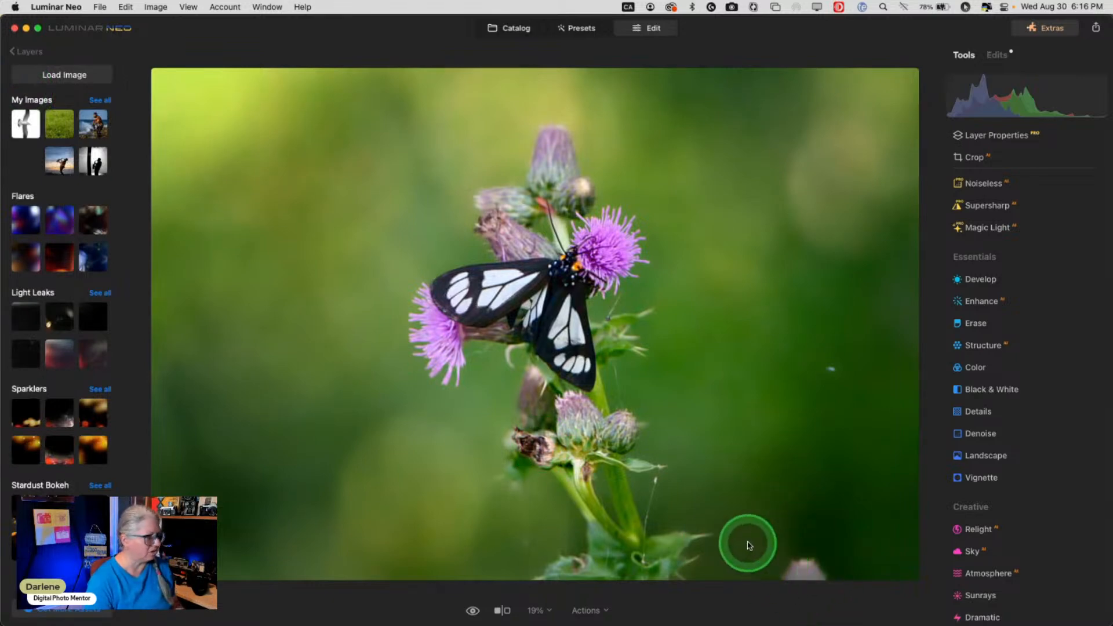
click(980, 323)
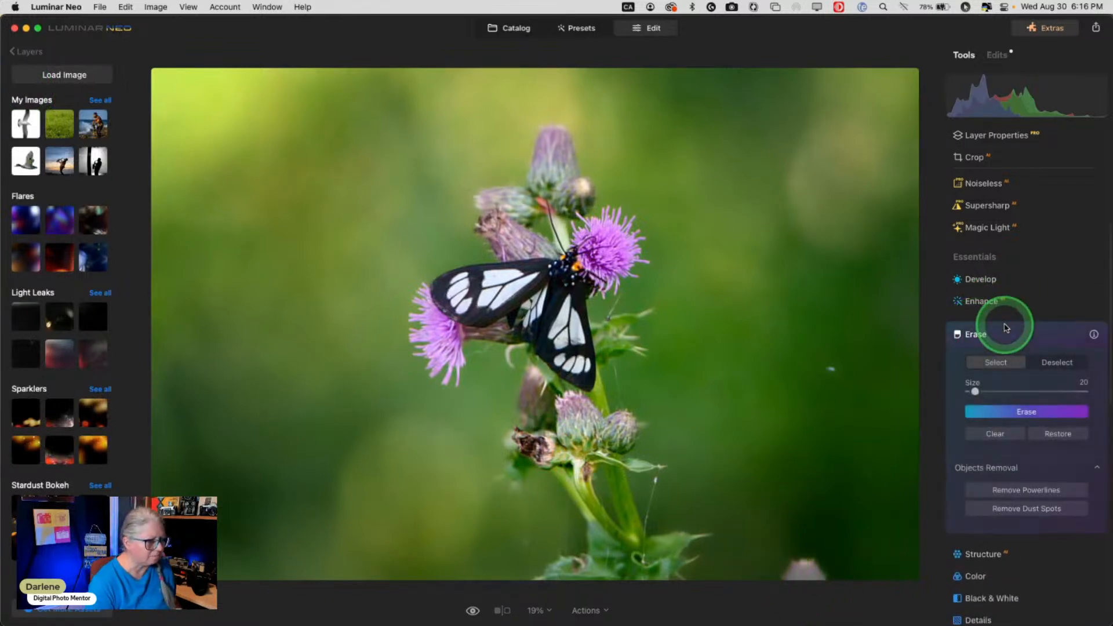
mouse_move(797, 562)
mouse_down()
mouse_move(812, 569)
mouse_move(805, 560)
mouse_move(782, 578)
mouse_up()
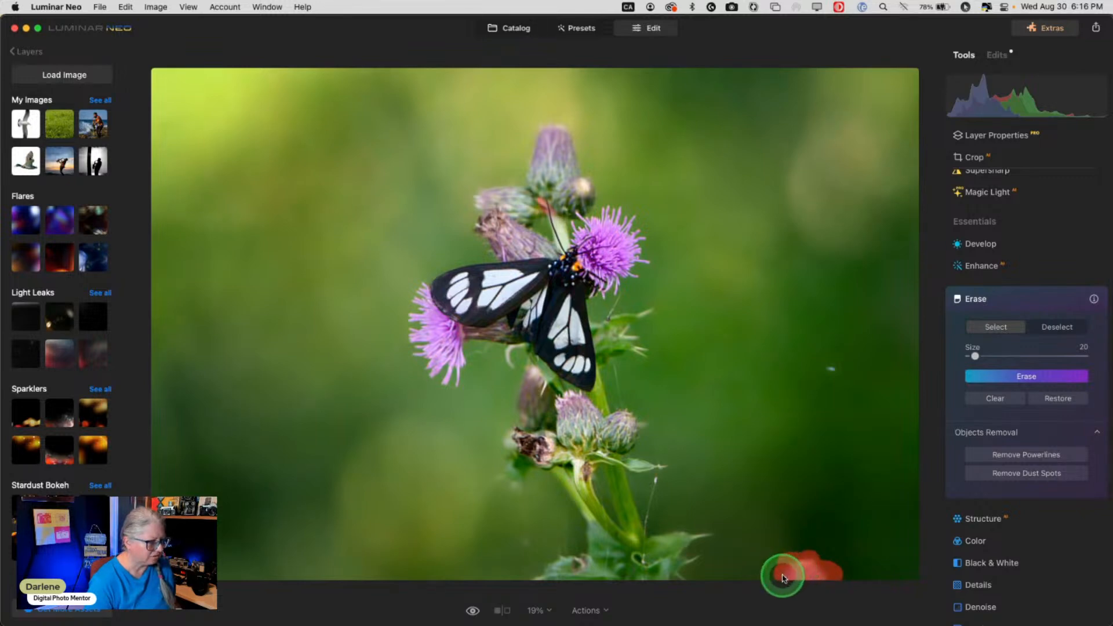
click(998, 378)
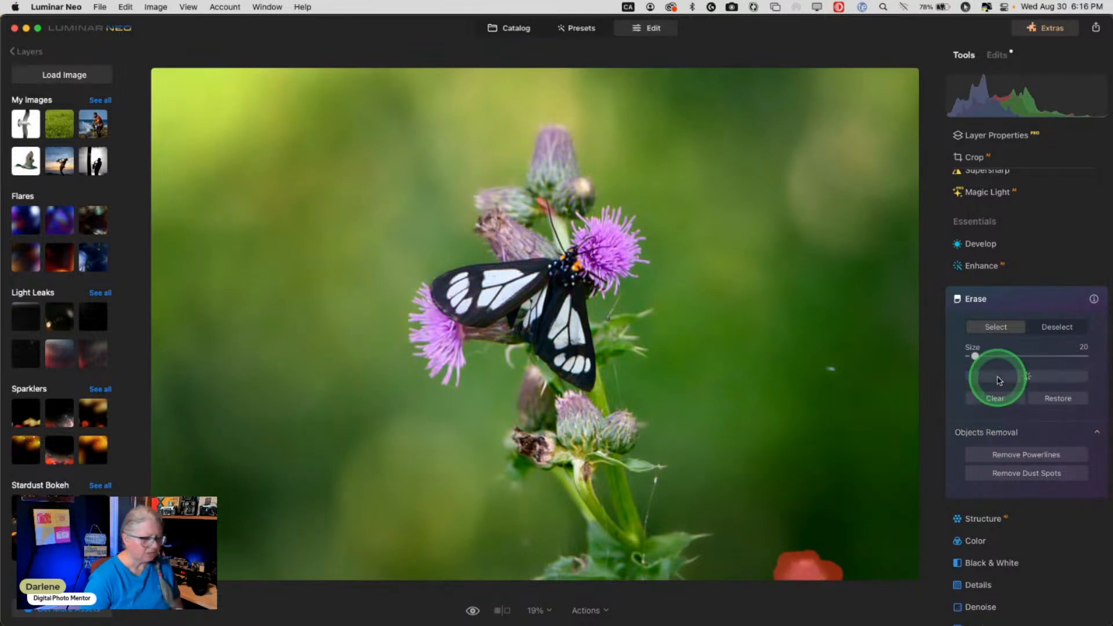
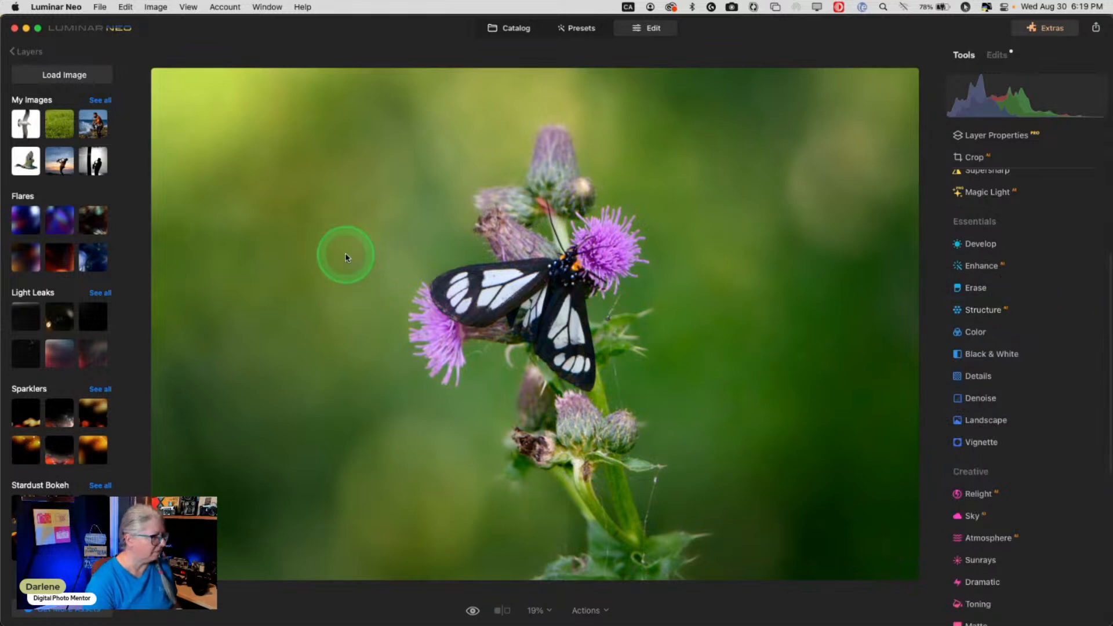
Browse the full My Images collection and add the warm golden bokeh image as a new layer.
click(98, 100)
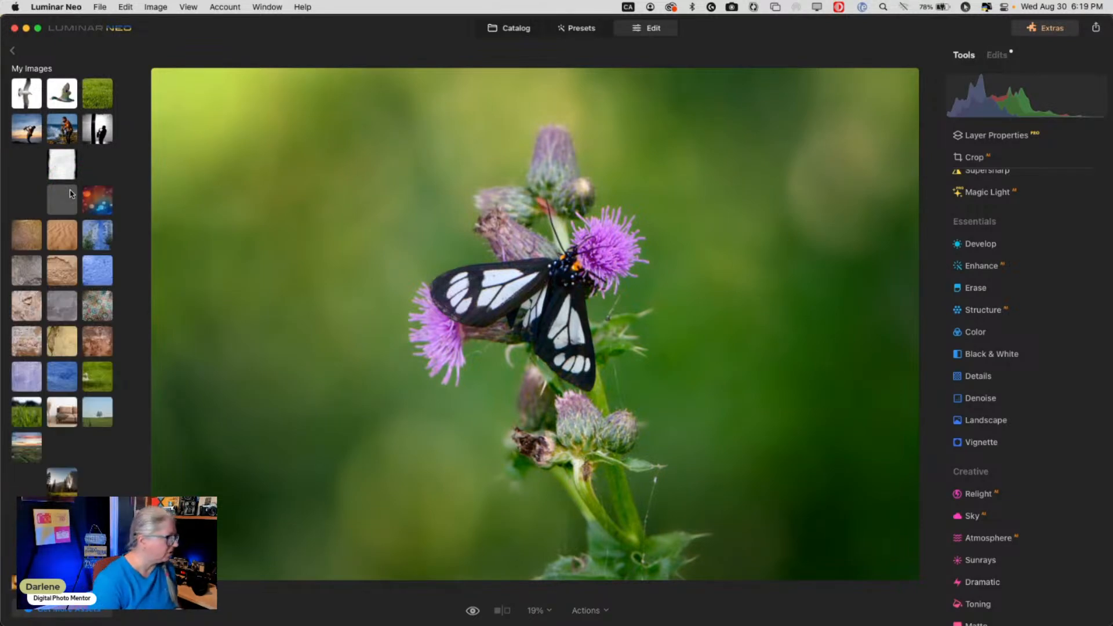
scroll(60, 246, down, 8)
scroll(61, 246, down, 4)
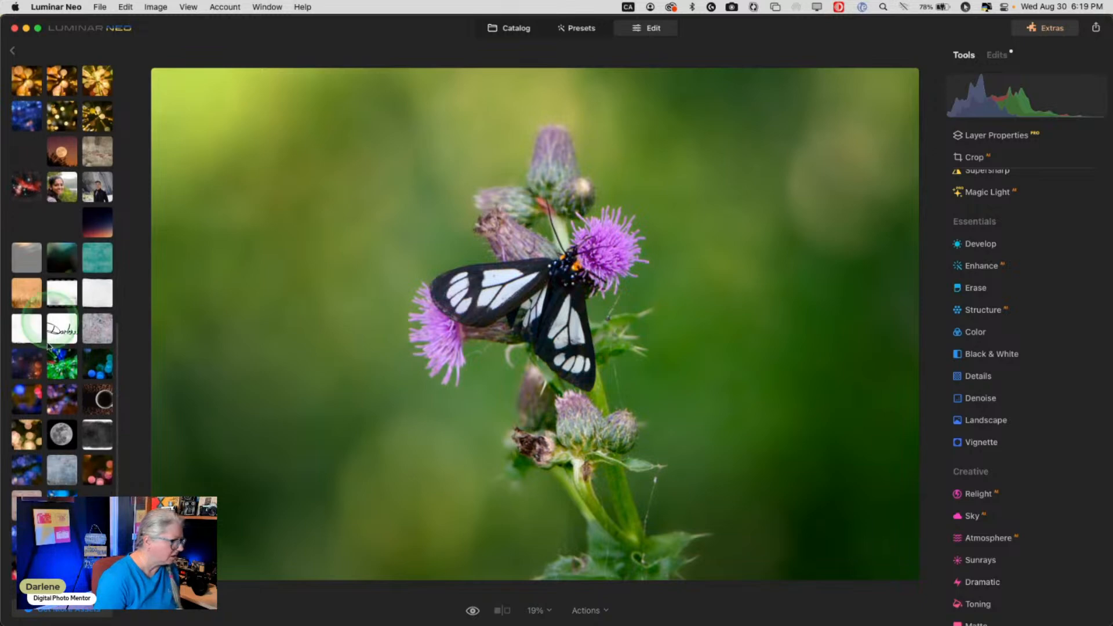
click(27, 439)
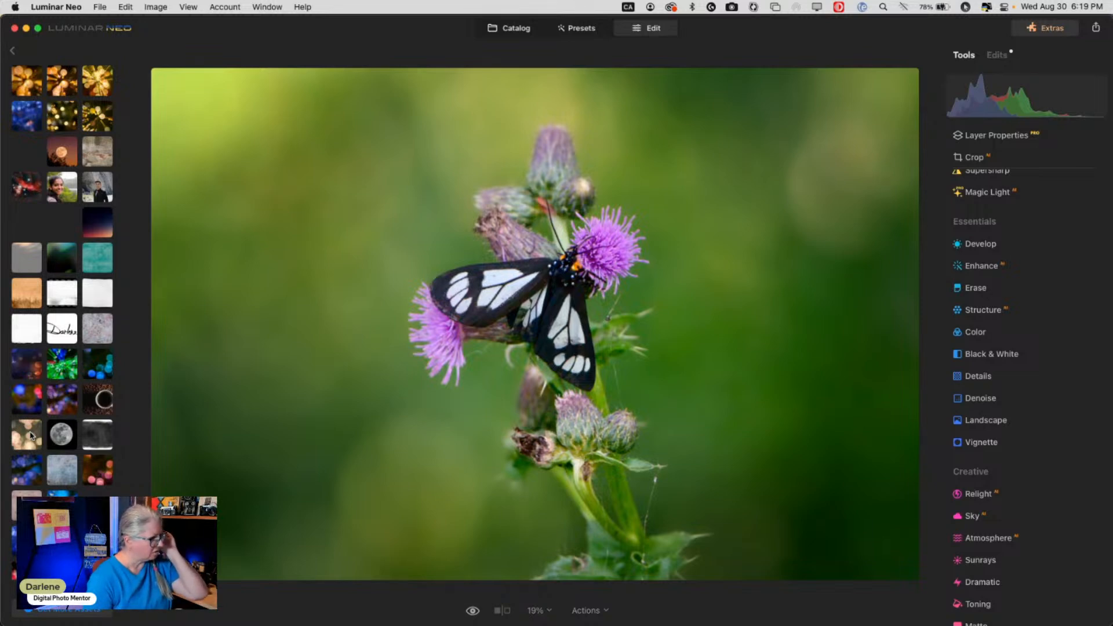
click(31, 436)
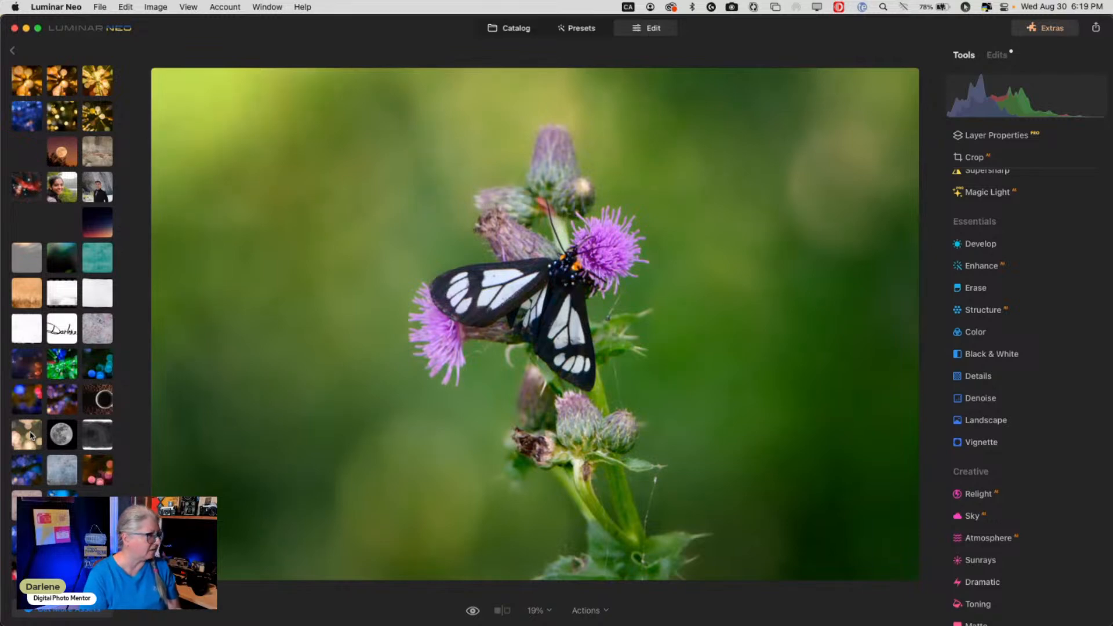
click(30, 436)
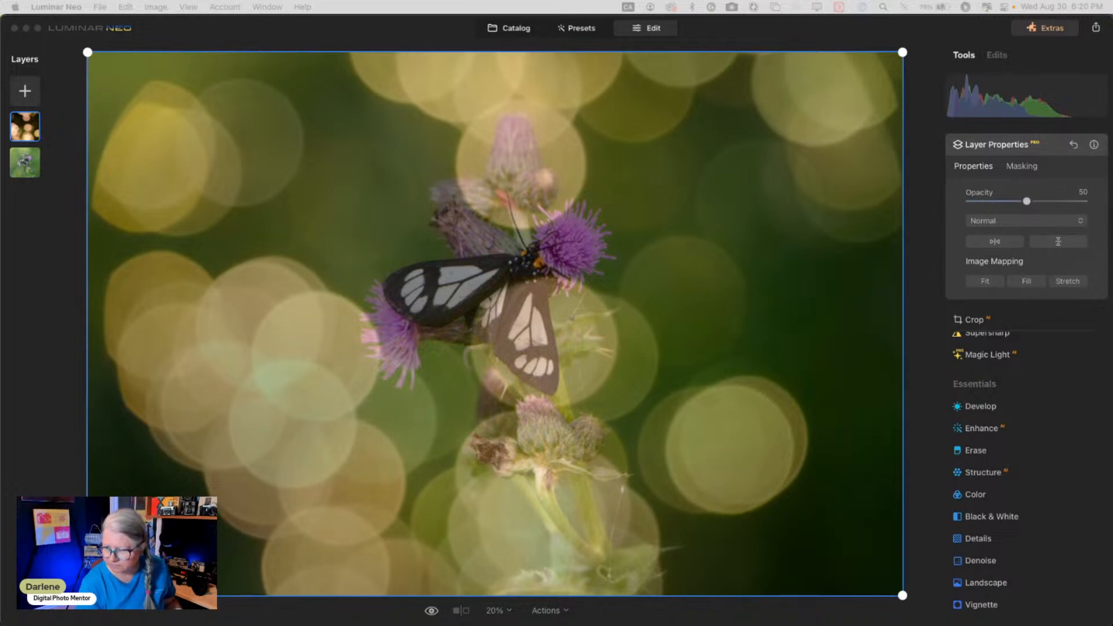
Try horizontal and vertical flips of the bokeh layer and leave it flipped vertically only.
click(928, 180)
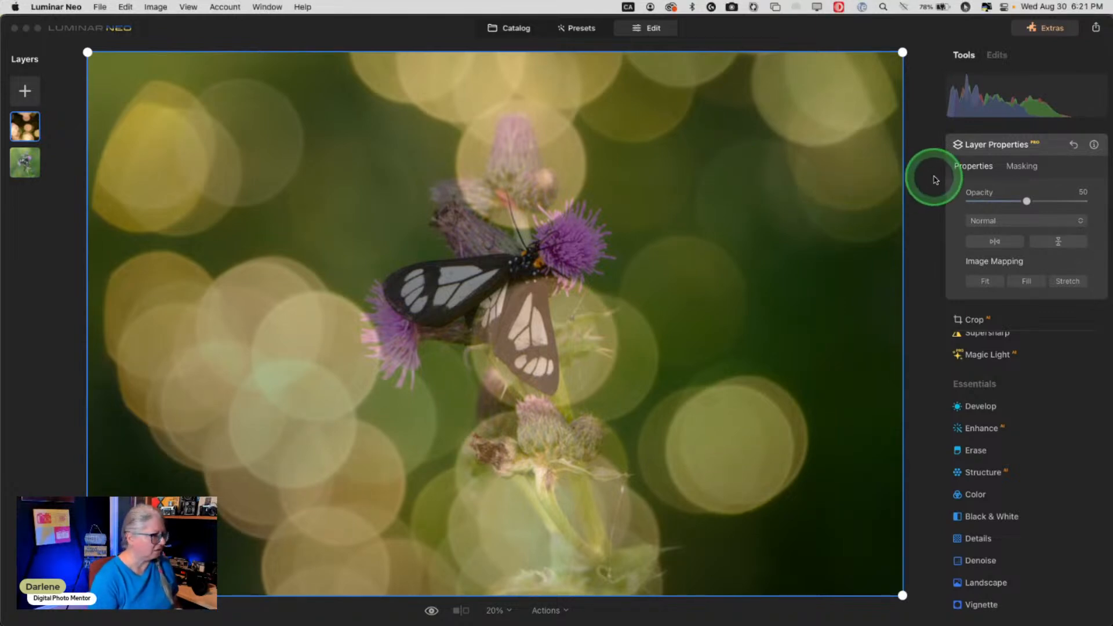
click(992, 243)
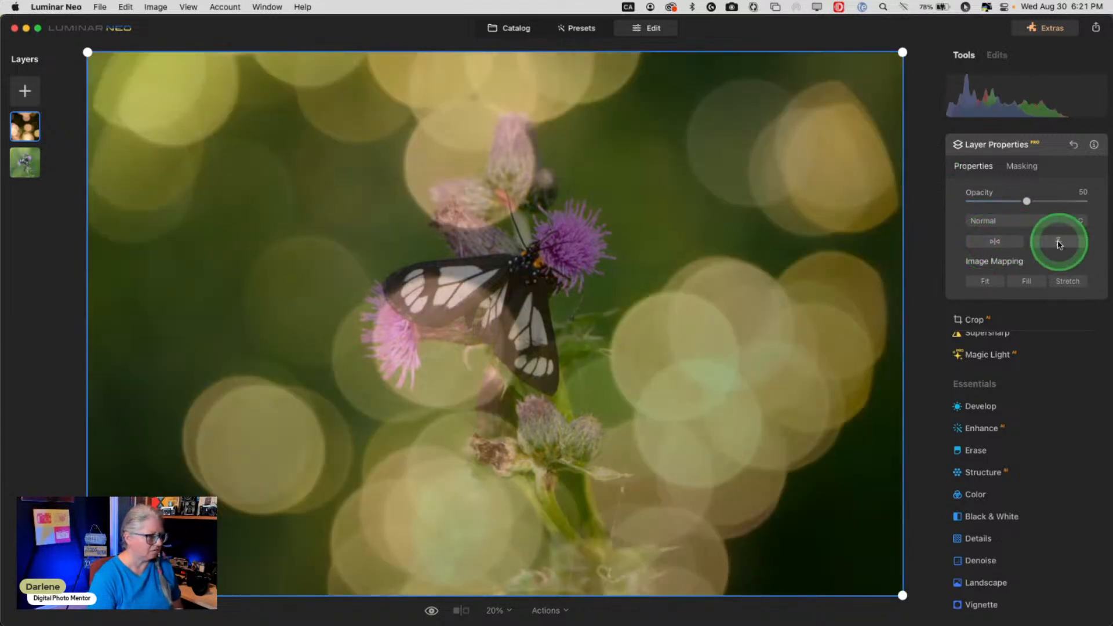
click(1059, 242)
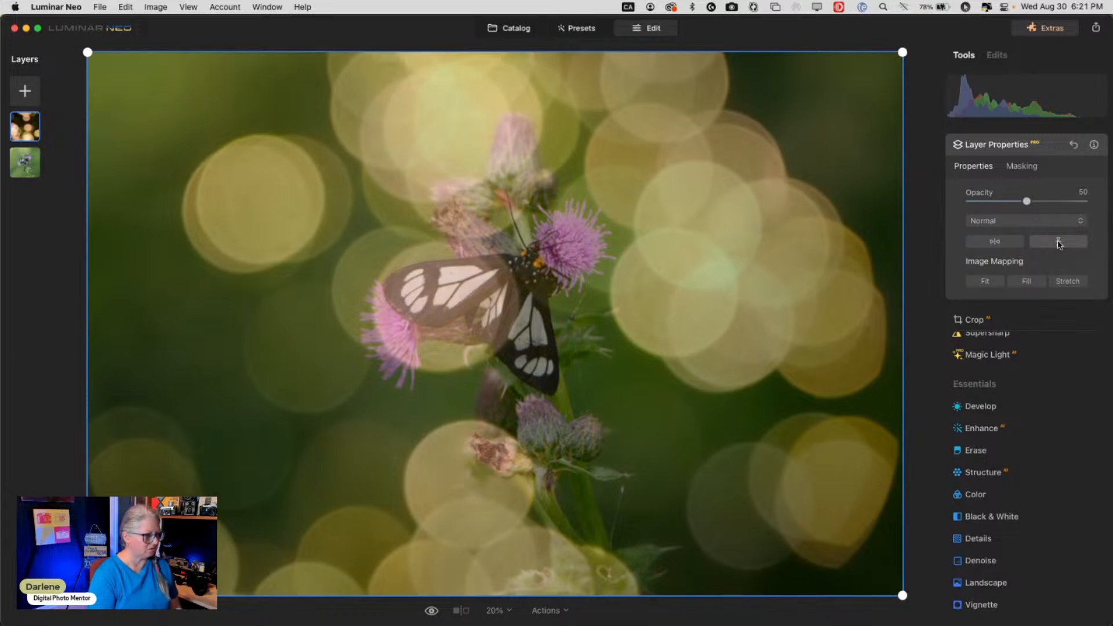
click(1058, 242)
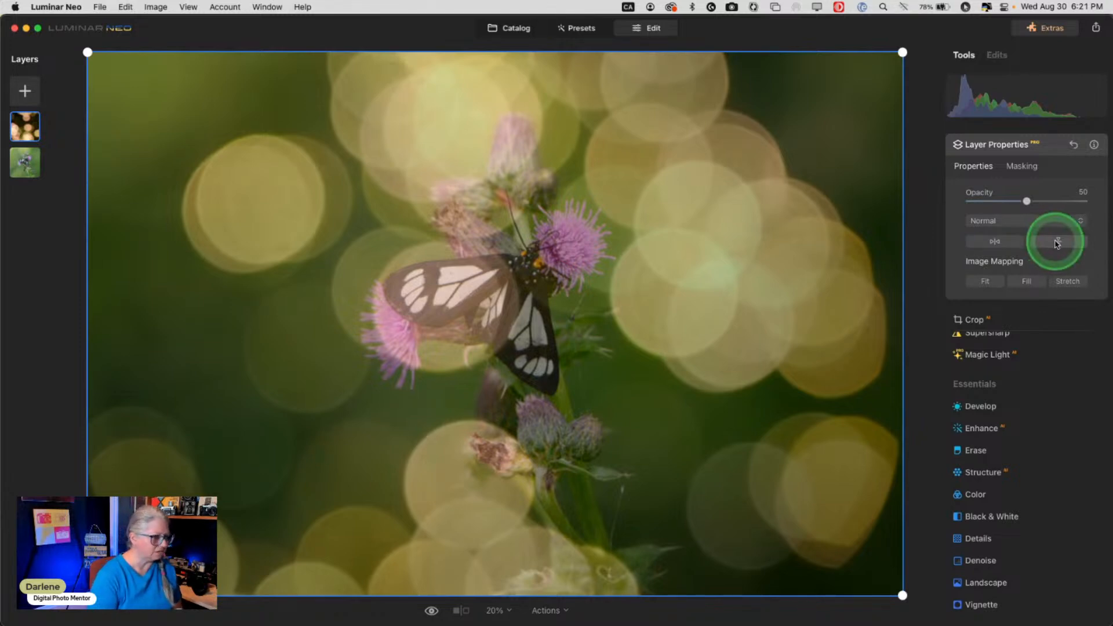
click(993, 242)
click(1052, 242)
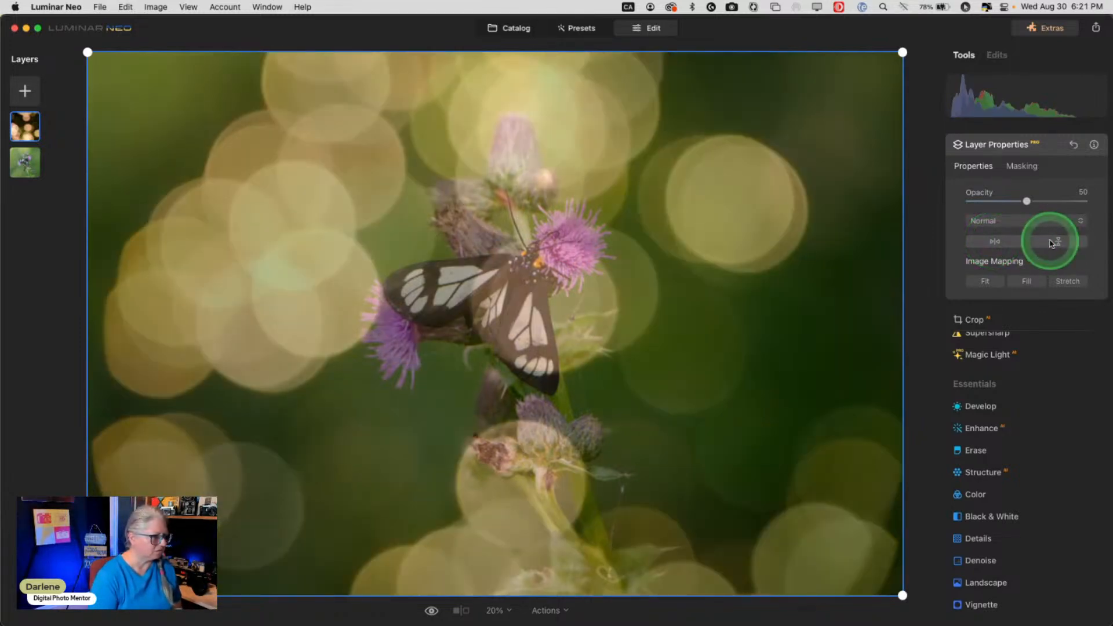
click(1006, 242)
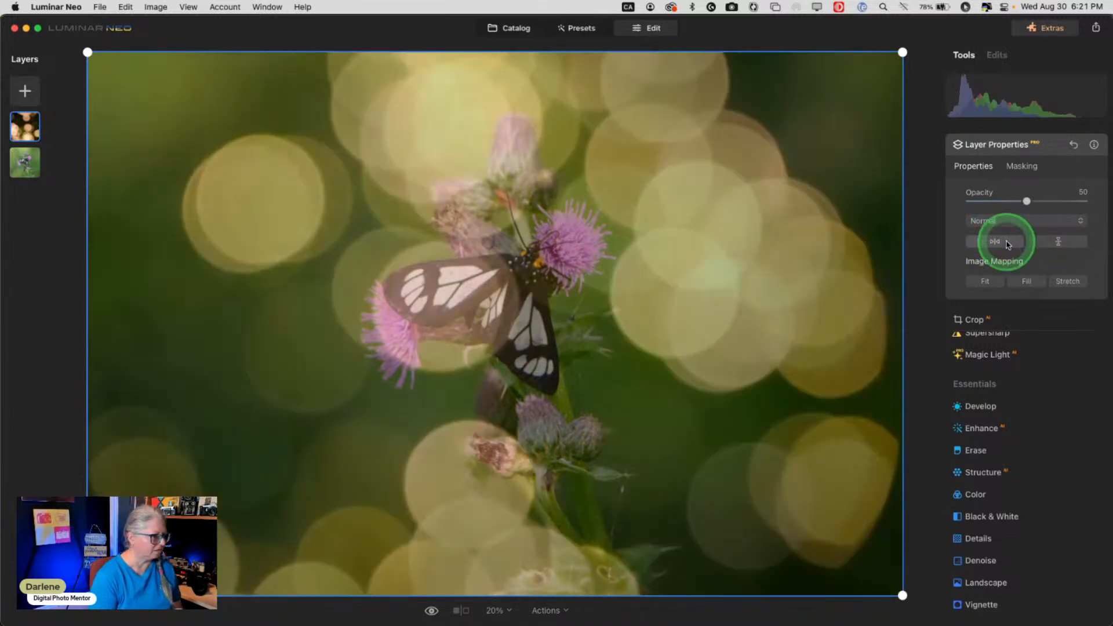
click(1007, 243)
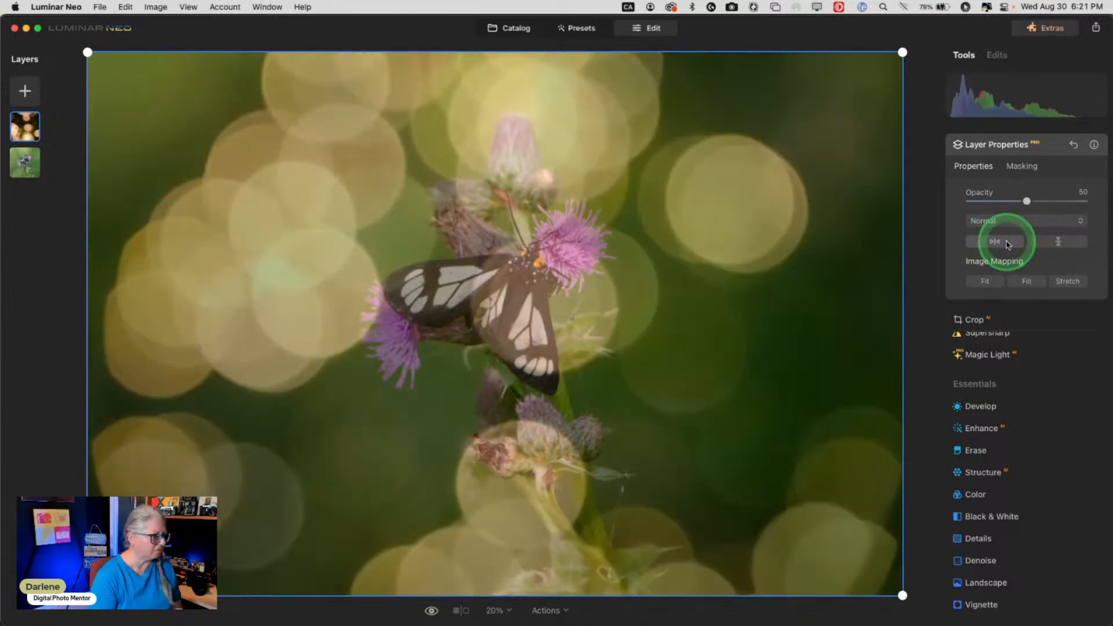
click(1057, 244)
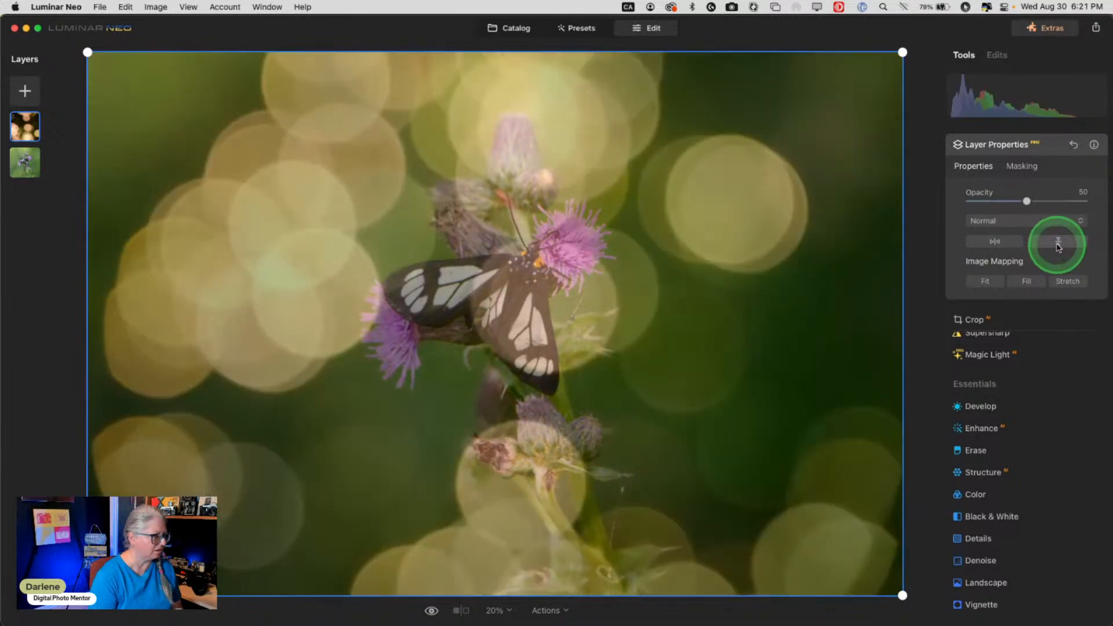
Set the bokeh layer's blend mode to Screen and its Opacity to 93.
click(1024, 230)
click(1009, 221)
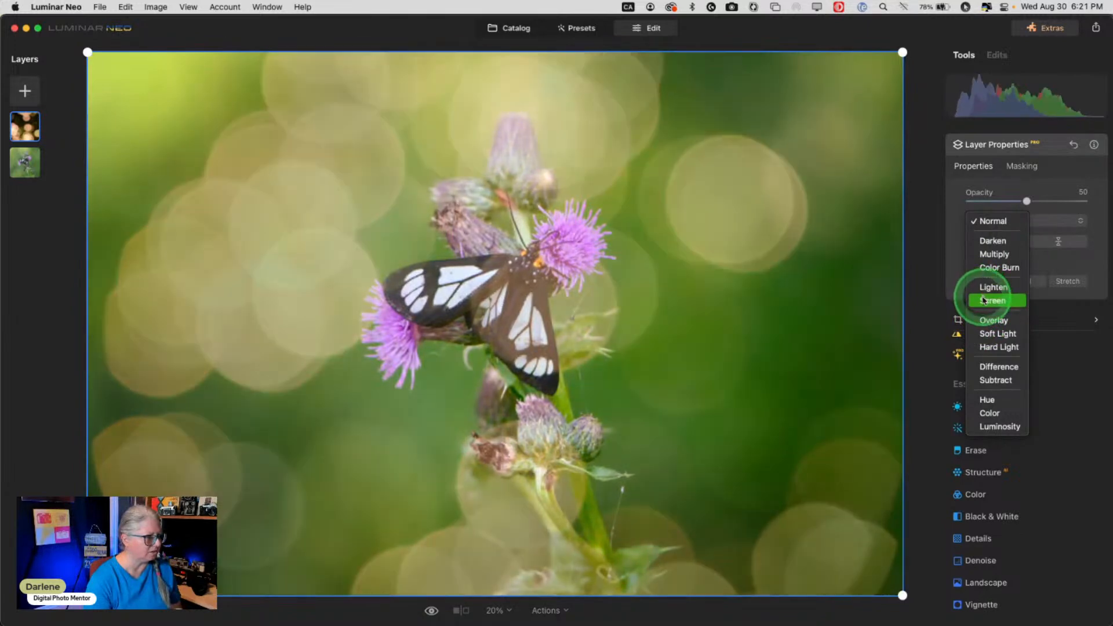
click(984, 301)
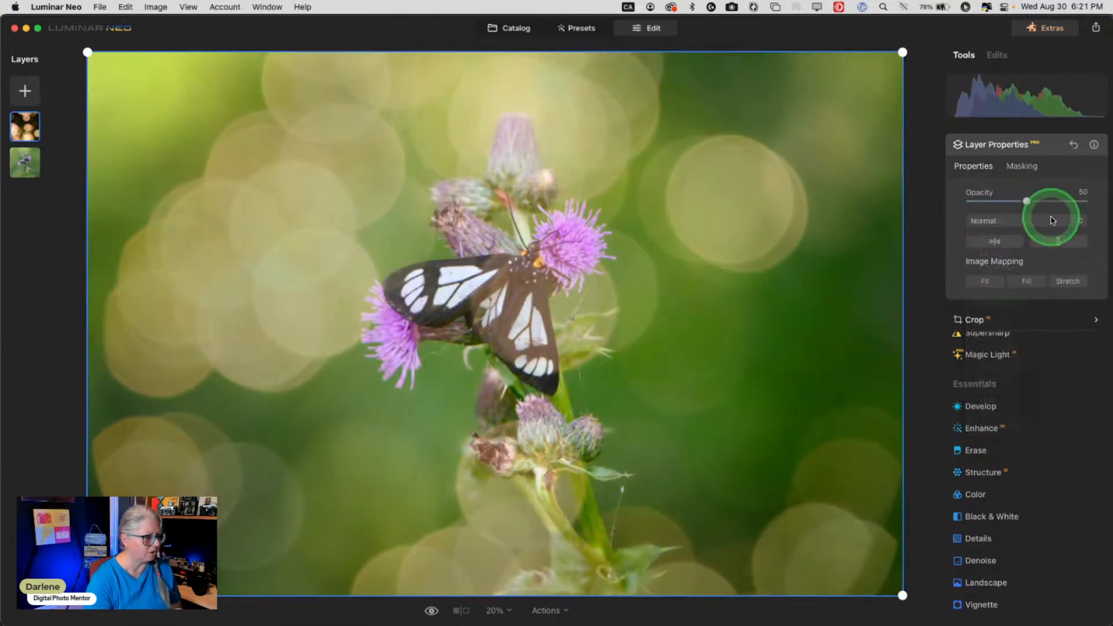
drag(1026, 201, 1078, 202)
Try the Overlay blend mode on the bokeh layer, settle on Soft Light and lower the layer's Opacity to 68.
click(986, 224)
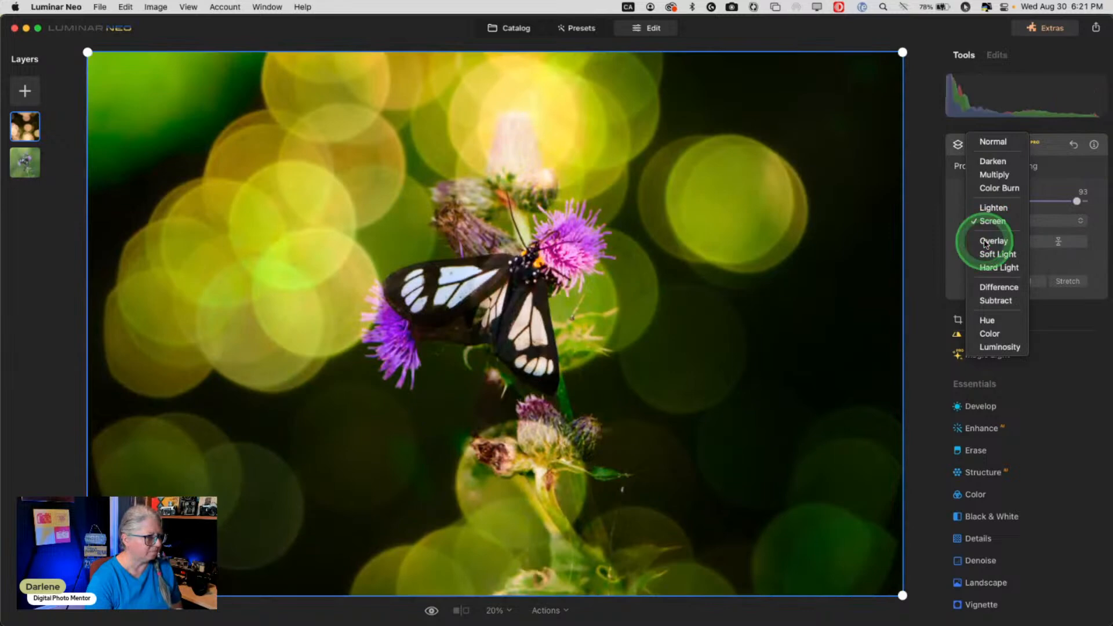
click(985, 242)
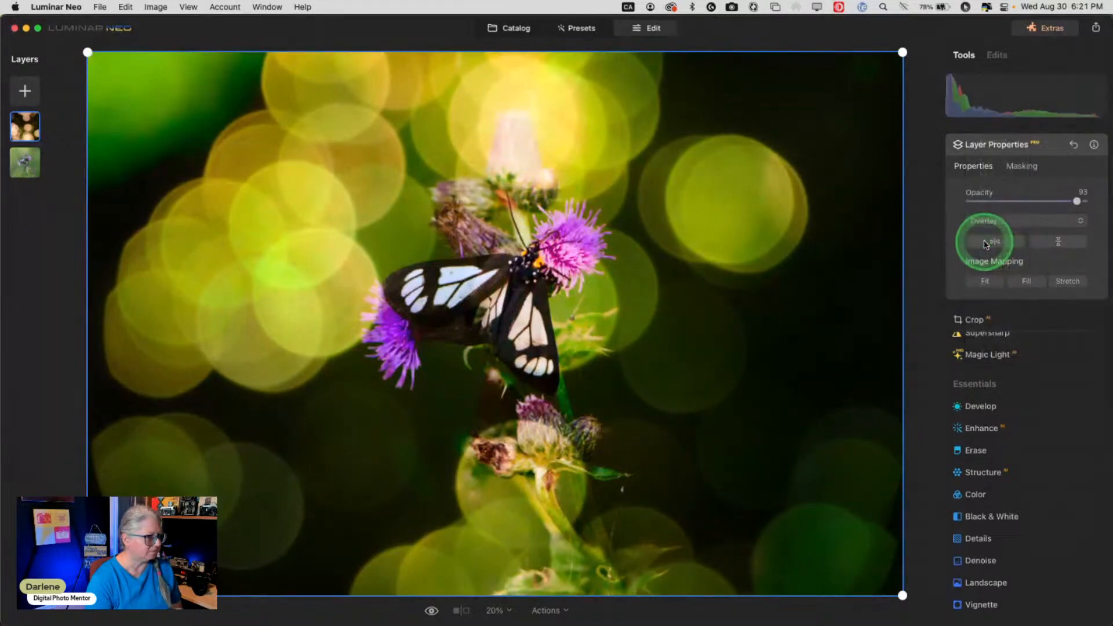
click(987, 221)
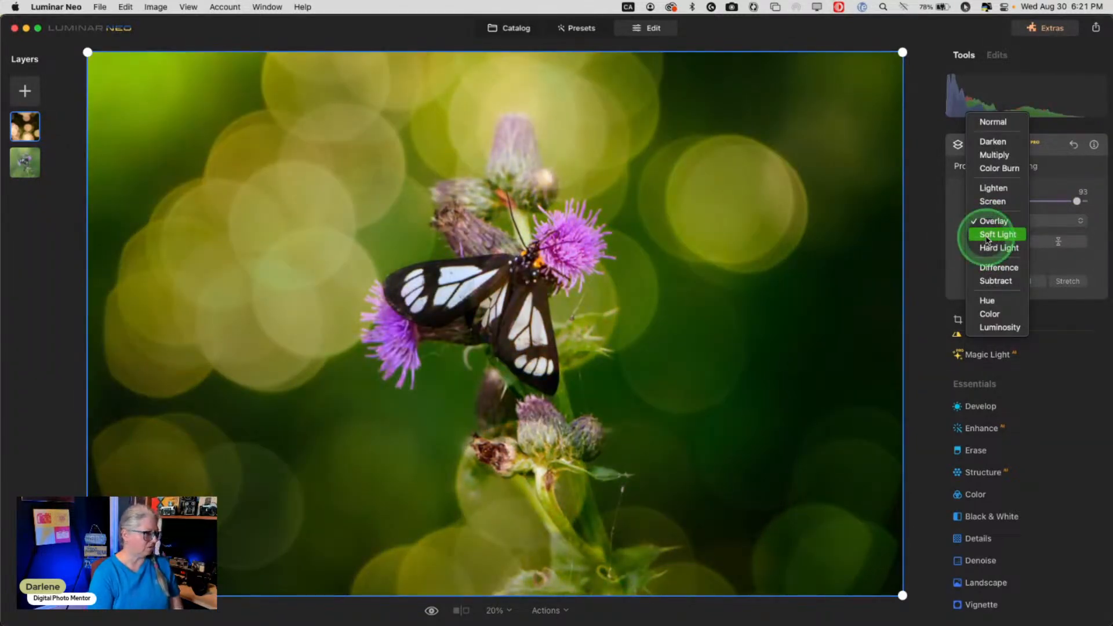
click(988, 236)
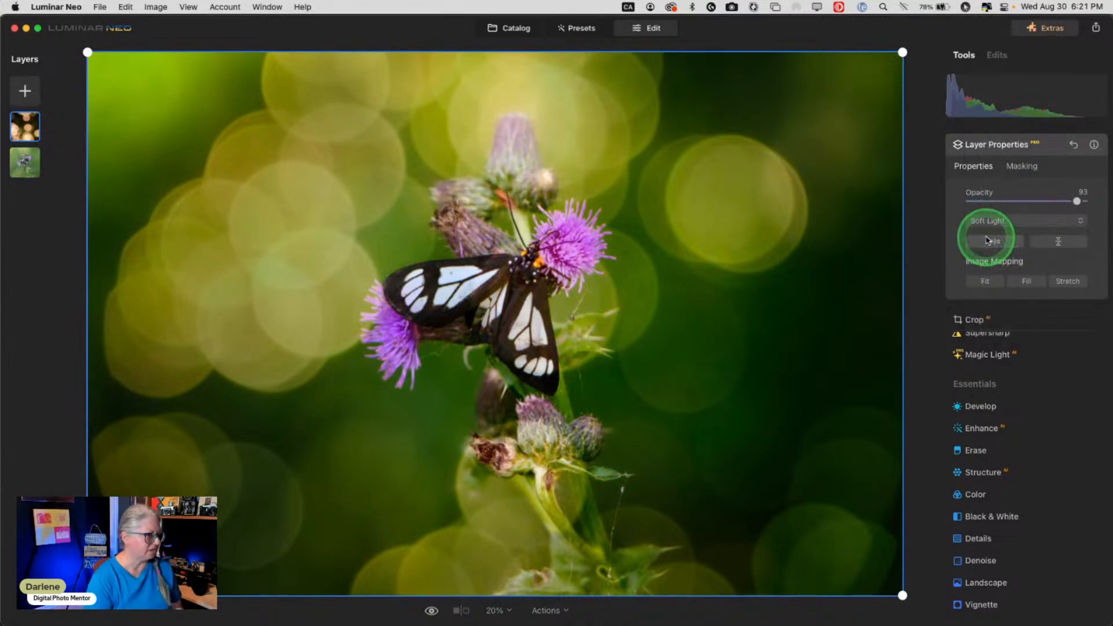
drag(1075, 202, 1048, 201)
Erase the bokeh layer's mask over the moth, thistle flower and stem with a brush at Softness 87 and Strength 80.
click(1024, 167)
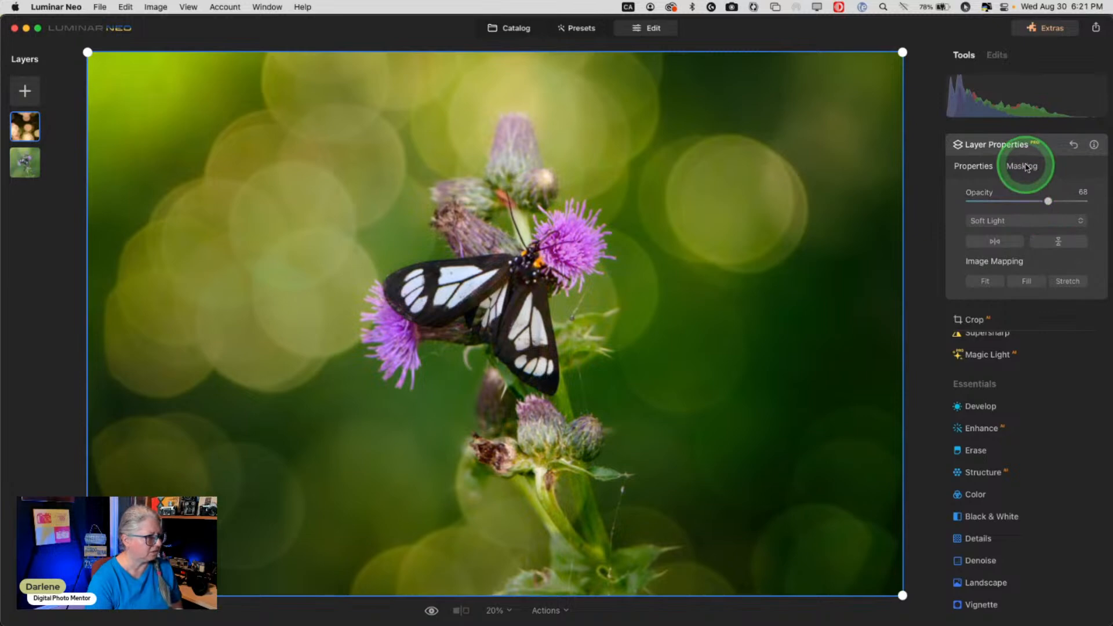
click(980, 194)
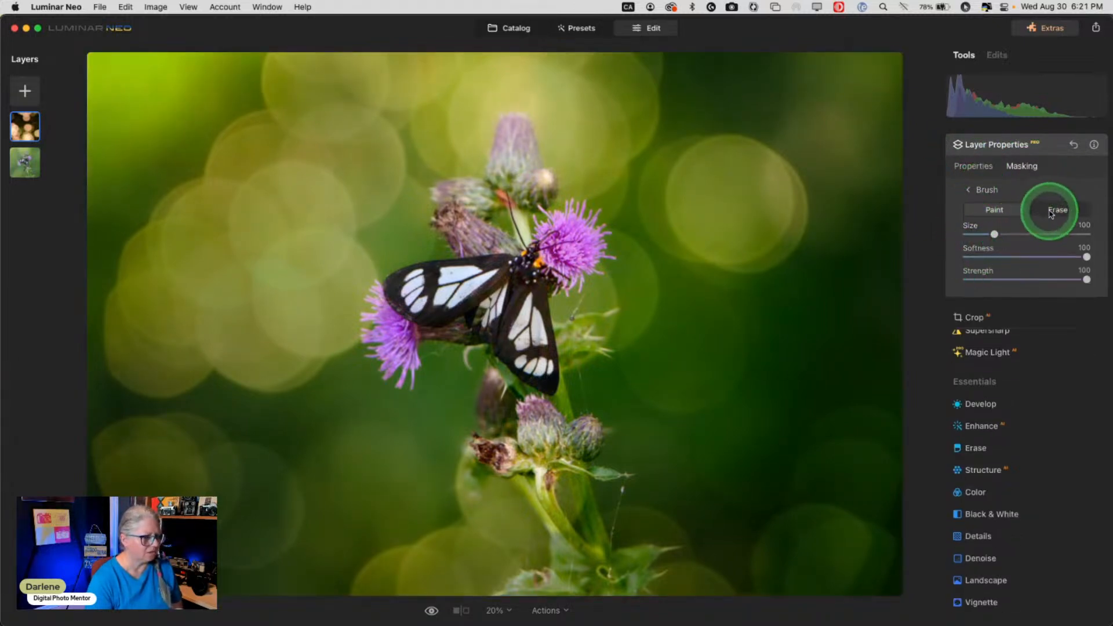
click(1051, 212)
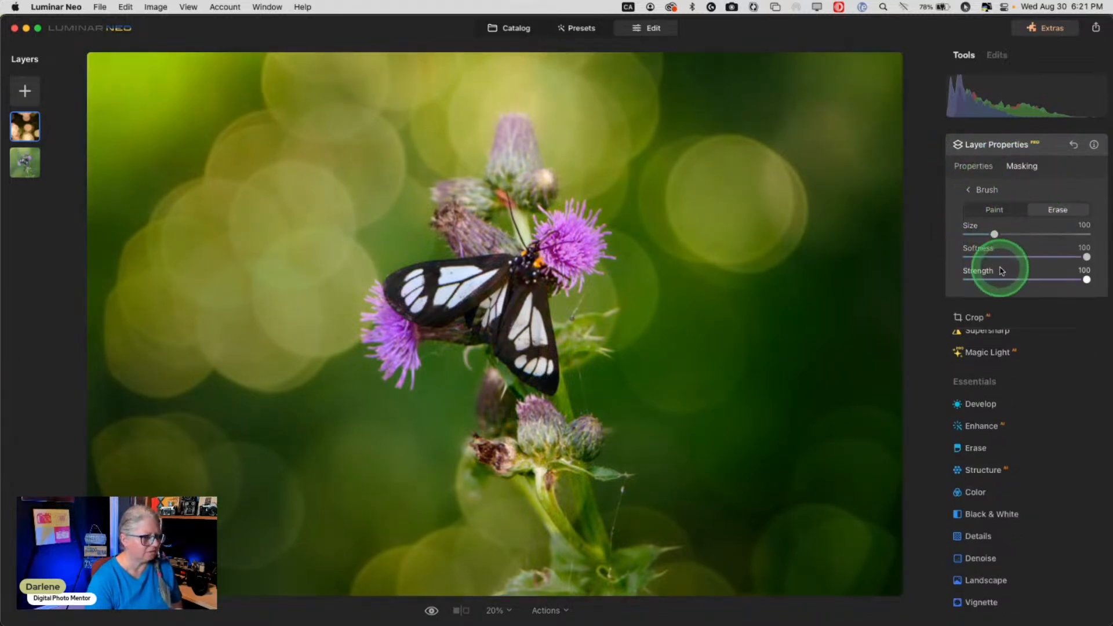
drag(1063, 257, 1072, 257)
click(1063, 279)
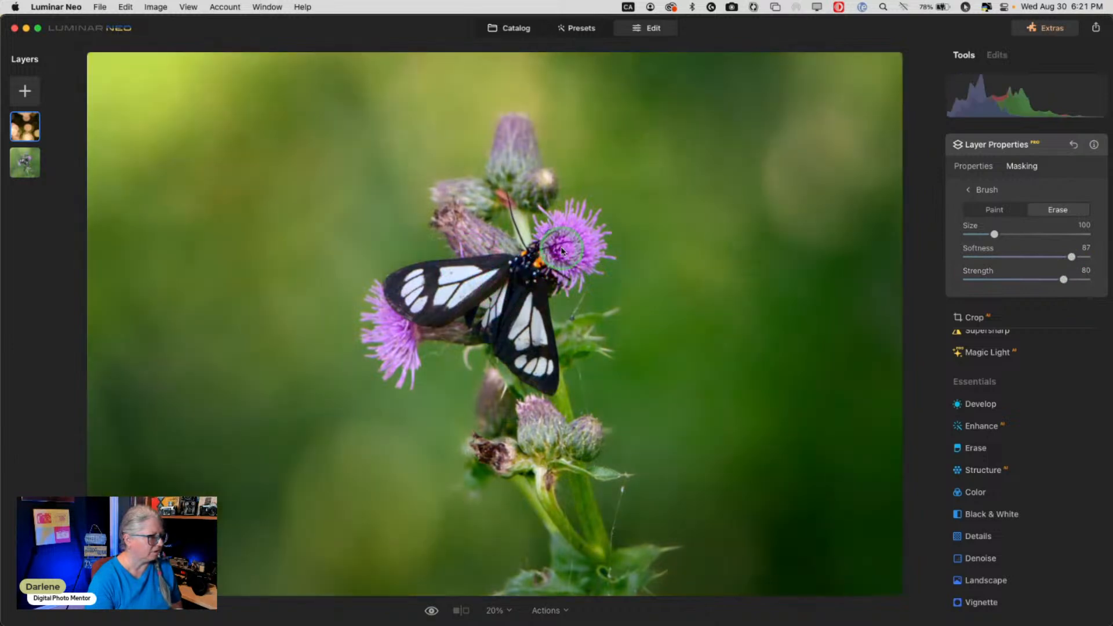
mouse_move(555, 235)
mouse_down()
mouse_move(541, 281)
mouse_move(574, 258)
mouse_move(589, 228)
mouse_move(502, 284)
mouse_move(455, 283)
mouse_move(403, 307)
mouse_move(392, 327)
mouse_move(473, 308)
mouse_move(530, 351)
mouse_move(501, 269)
mouse_move(450, 199)
mouse_move(495, 213)
mouse_move(508, 139)
mouse_move(535, 388)
mouse_move(514, 418)
mouse_move(498, 394)
mouse_move(513, 453)
mouse_move(551, 434)
mouse_move(563, 447)
mouse_move(597, 580)
mouse_up()
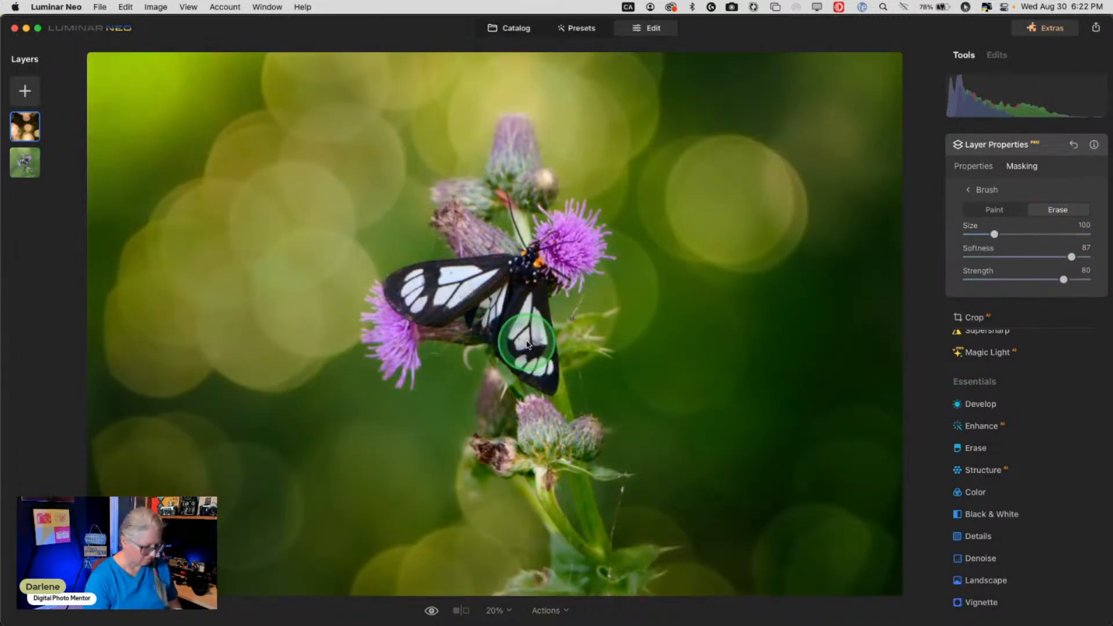
Erase the remaining bokeh from the moth, buds, stem and uppermost thistle using a smaller mask brush of size 76.
key([)
key([)
key([)
mouse_move(527, 344)
mouse_down()
mouse_move(587, 332)
mouse_move(557, 344)
mouse_move(421, 328)
mouse_move(512, 355)
mouse_move(510, 374)
mouse_move(541, 385)
mouse_move(555, 410)
mouse_move(504, 451)
mouse_move(561, 532)
mouse_move(571, 568)
mouse_move(538, 598)
mouse_move(624, 576)
mouse_move(598, 553)
mouse_up()
mouse_move(527, 210)
mouse_down()
mouse_move(518, 129)
mouse_move(496, 192)
mouse_move(446, 201)
mouse_move(478, 209)
mouse_move(414, 344)
mouse_move(379, 345)
mouse_move(489, 324)
mouse_move(473, 299)
mouse_move(446, 295)
mouse_up()
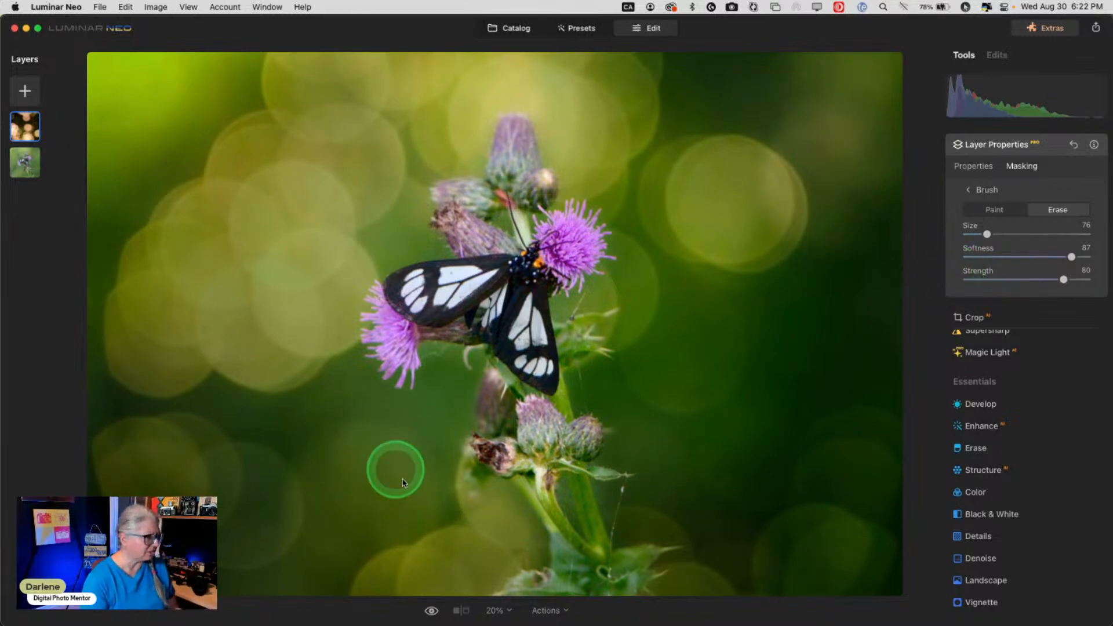
mouse_move(494, 464)
mouse_down()
mouse_move(480, 479)
mouse_move(560, 435)
mouse_up()
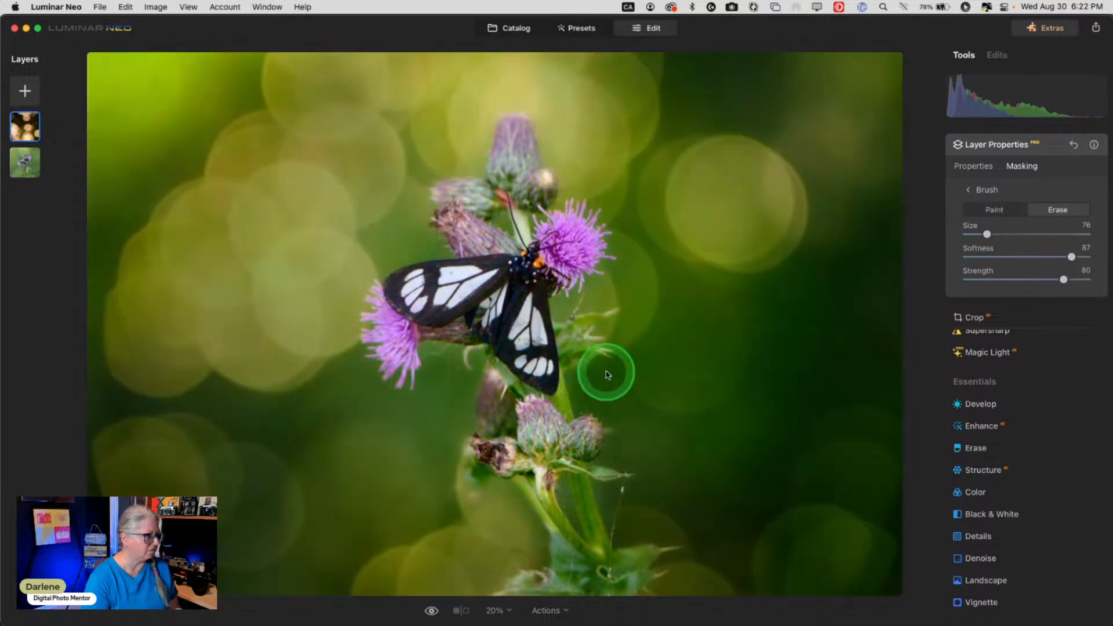
drag(506, 167, 514, 141)
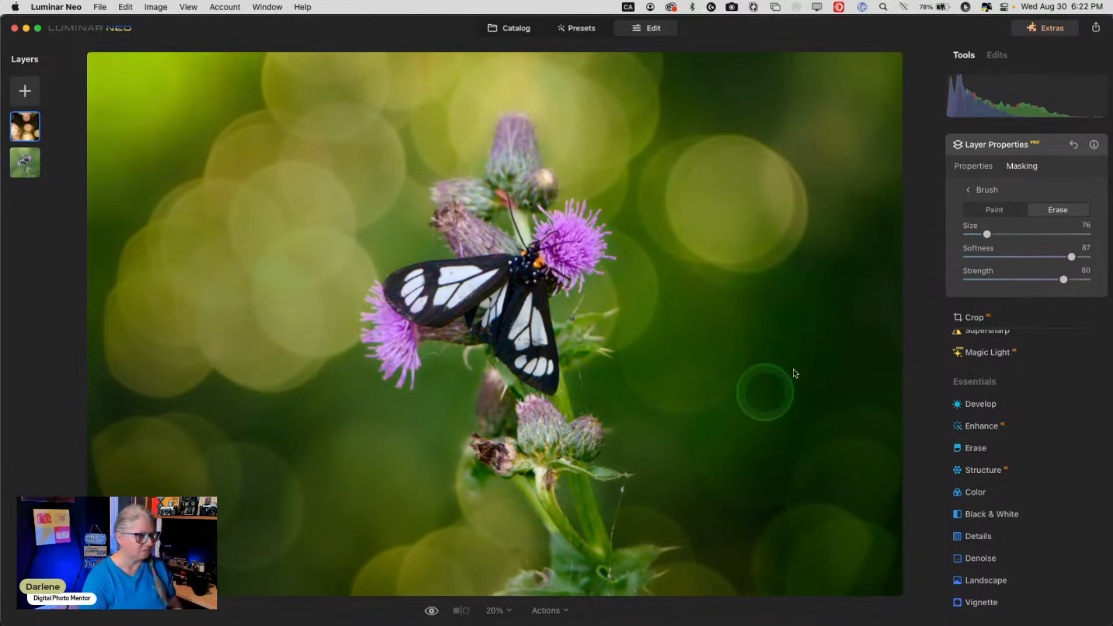
Raise the bokeh layer's Opacity to 100 and close its layer properties.
click(973, 166)
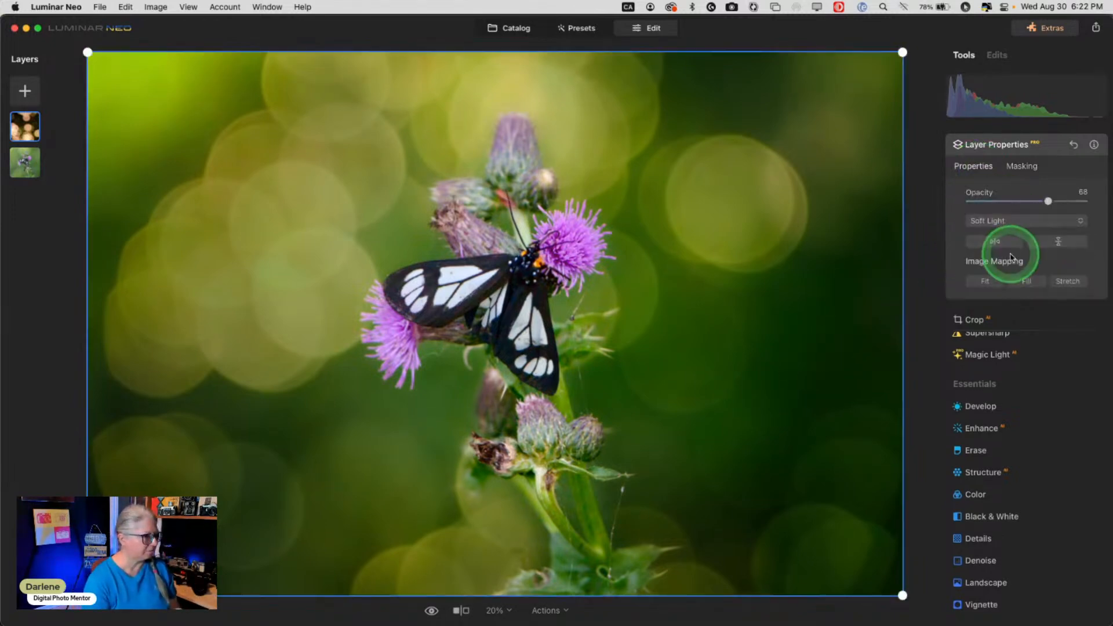
drag(1049, 201, 1108, 202)
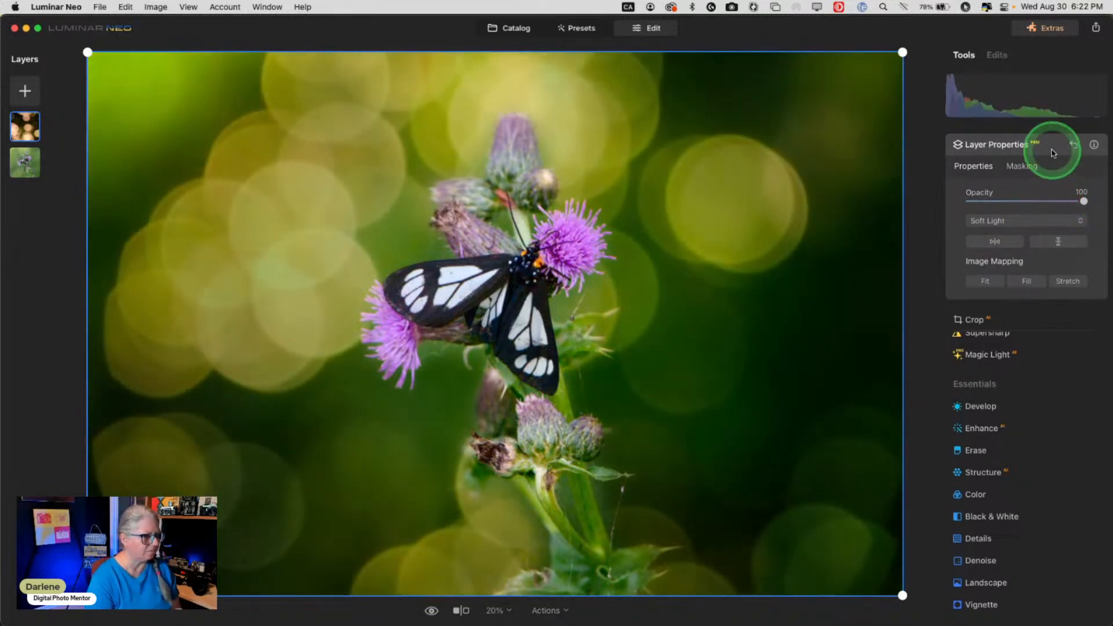
click(1046, 148)
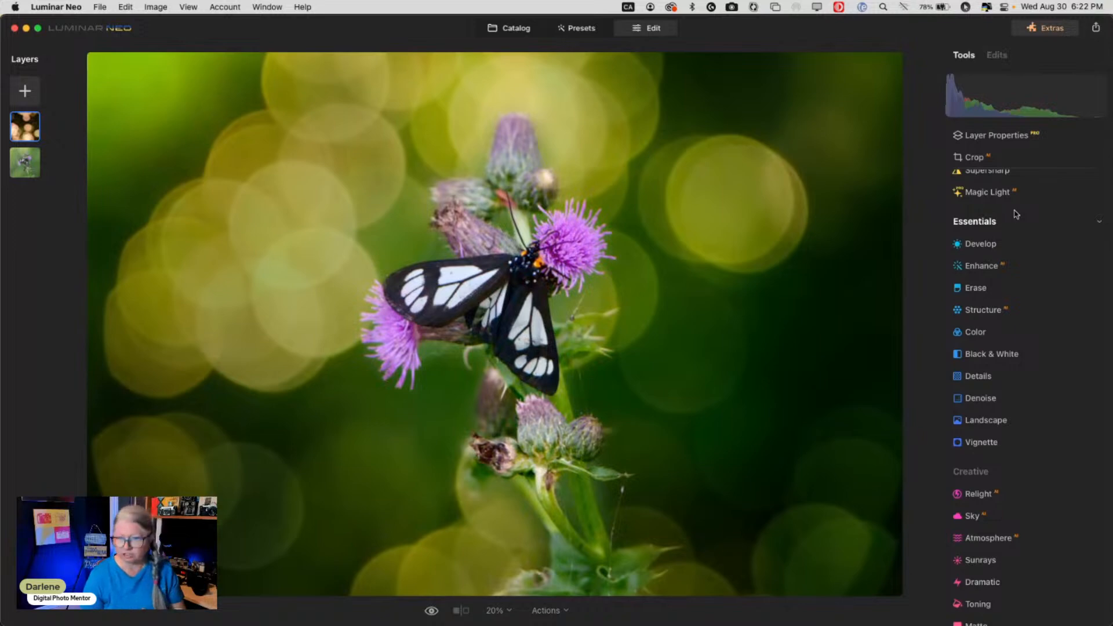
Soften the bokeh layer with Structure, using an Amount of about -62 and a Boost of 86.
click(986, 309)
drag(1027, 381, 1073, 406)
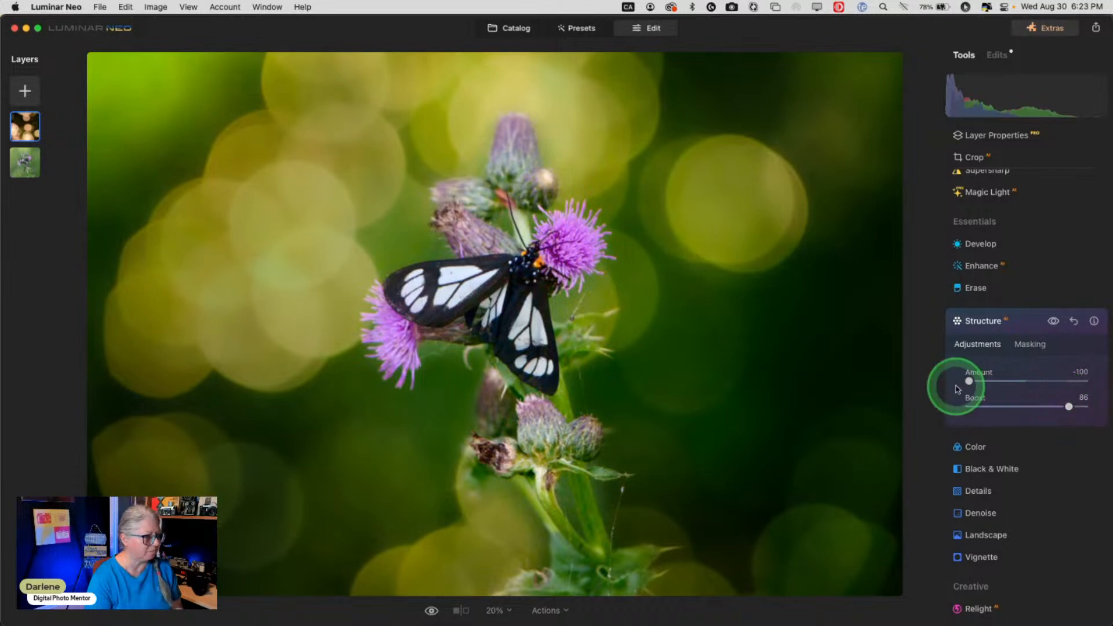
drag(969, 380, 992, 381)
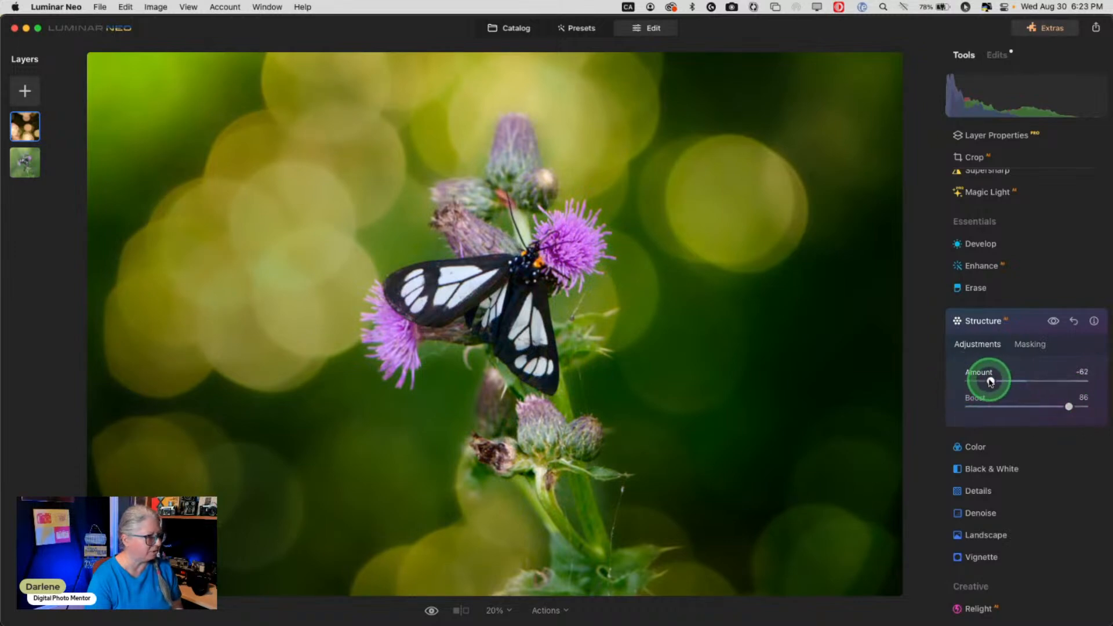
click(1023, 322)
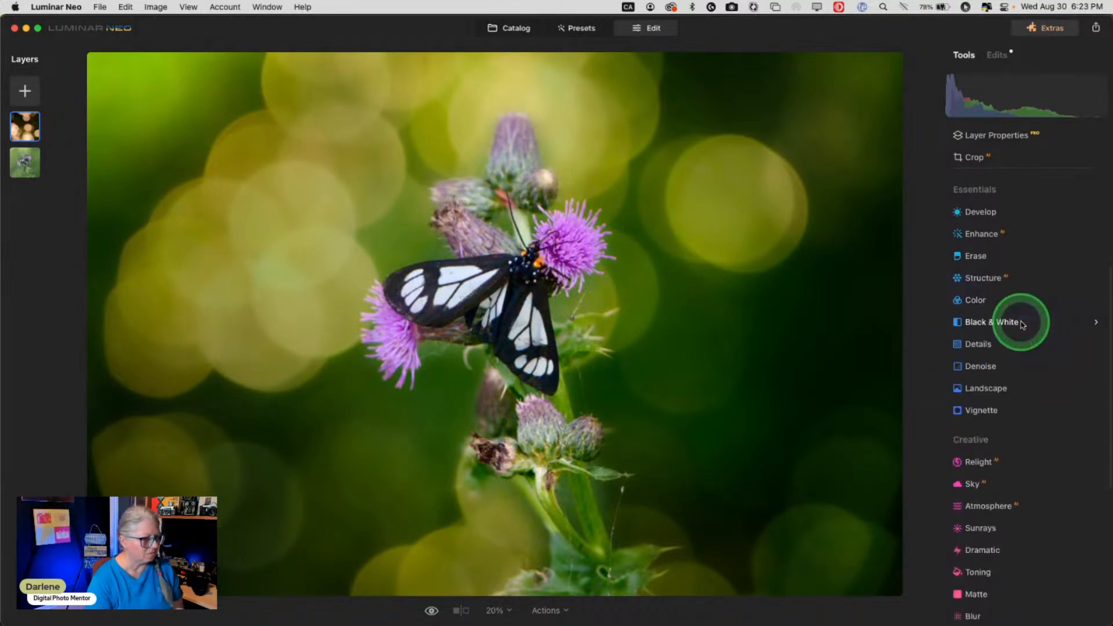
Expand the HSL hue controls for the bokeh layer, try a negative Hue Shift and reset it.
scroll(1020, 324, up, 2)
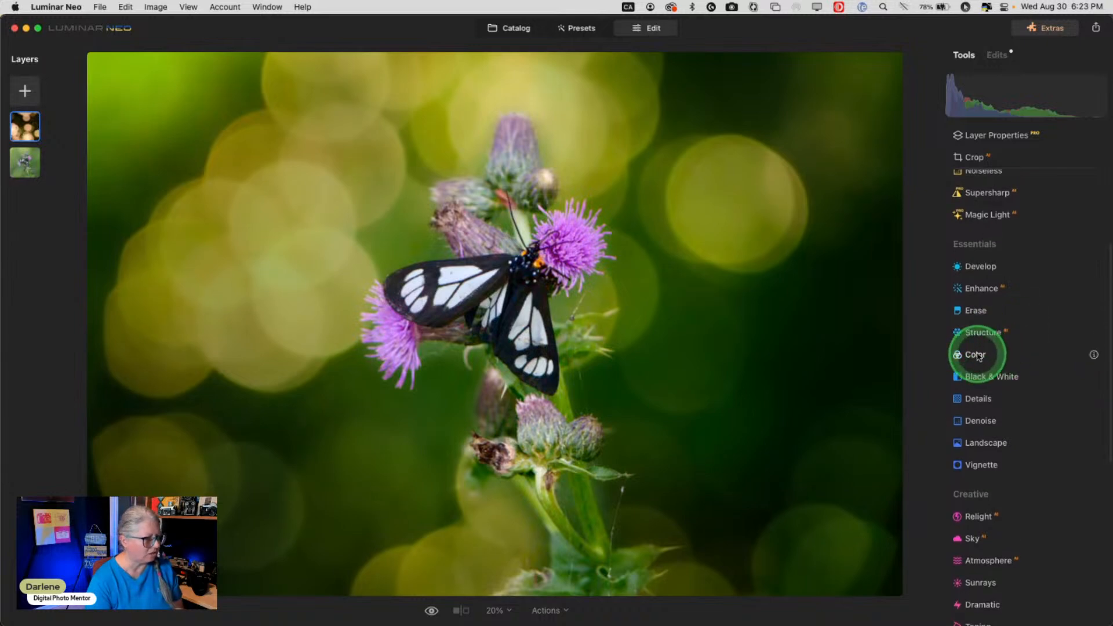
click(979, 356)
click(962, 434)
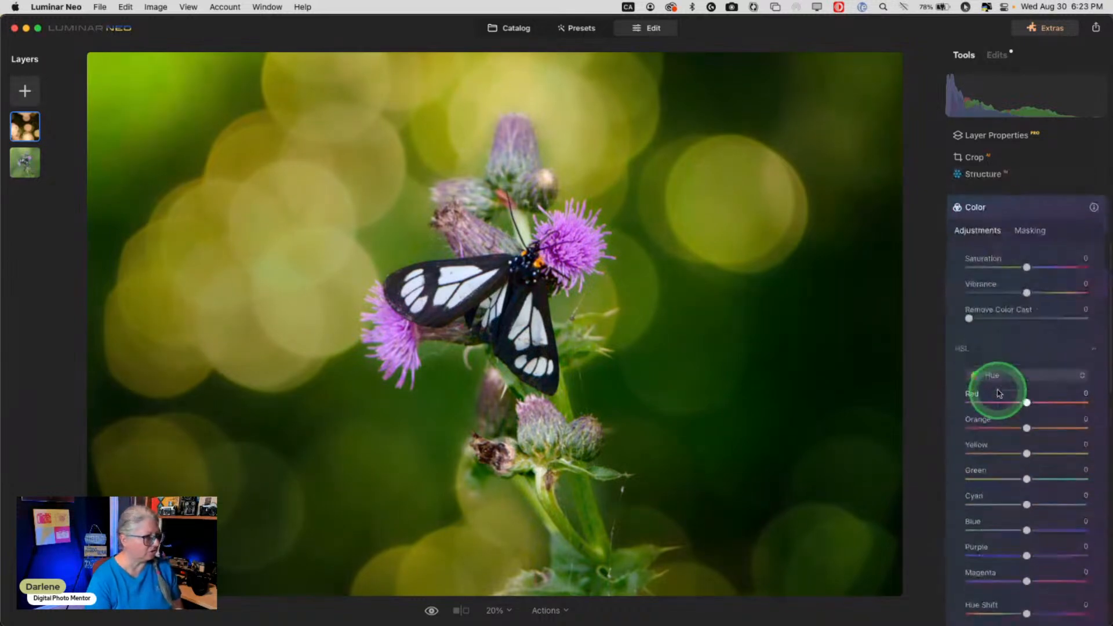
scroll(1001, 427, down, 3)
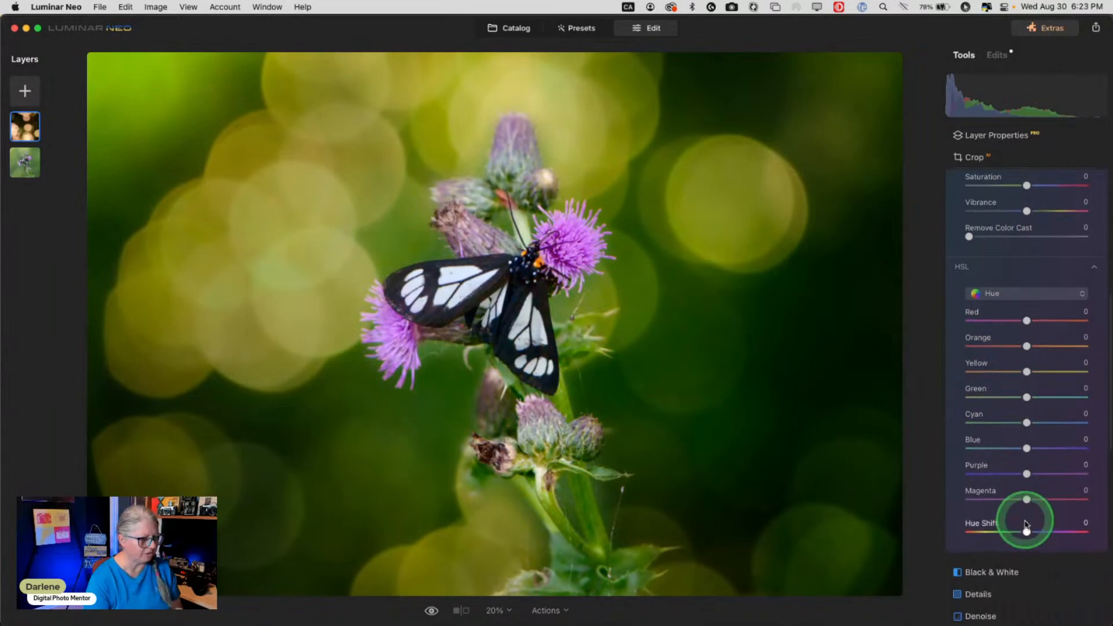
drag(1004, 532, 977, 534)
double_click(987, 585)
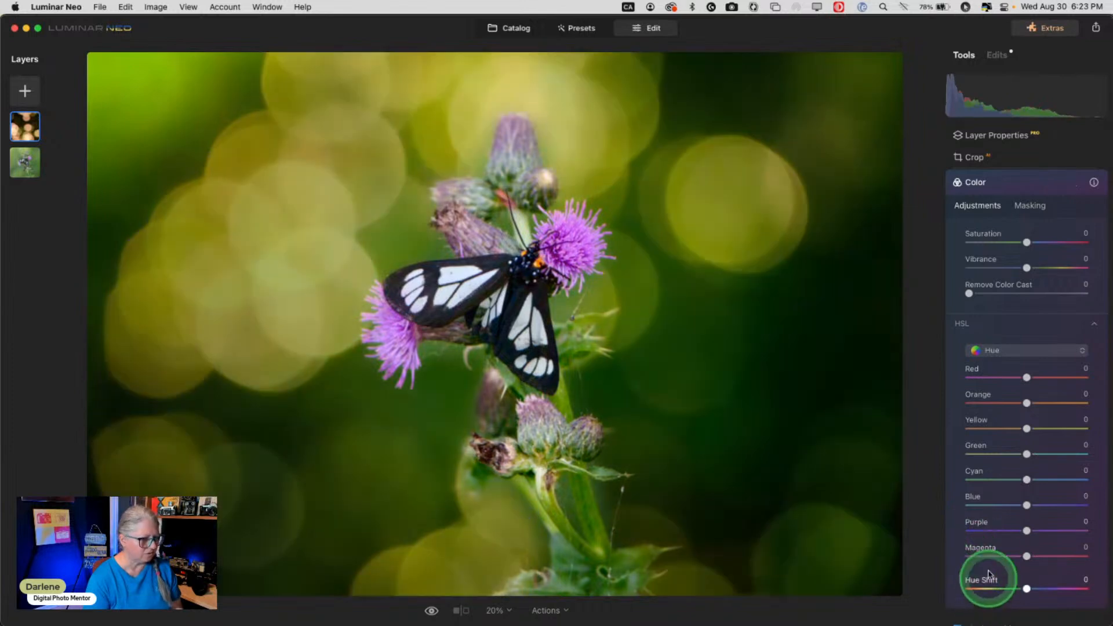
Warm the bokeh layer's colours by setting the Green hue to -73 and the Yellow hue to -27.
drag(1028, 455, 947, 453)
drag(1084, 454, 984, 455)
drag(1027, 429, 1003, 428)
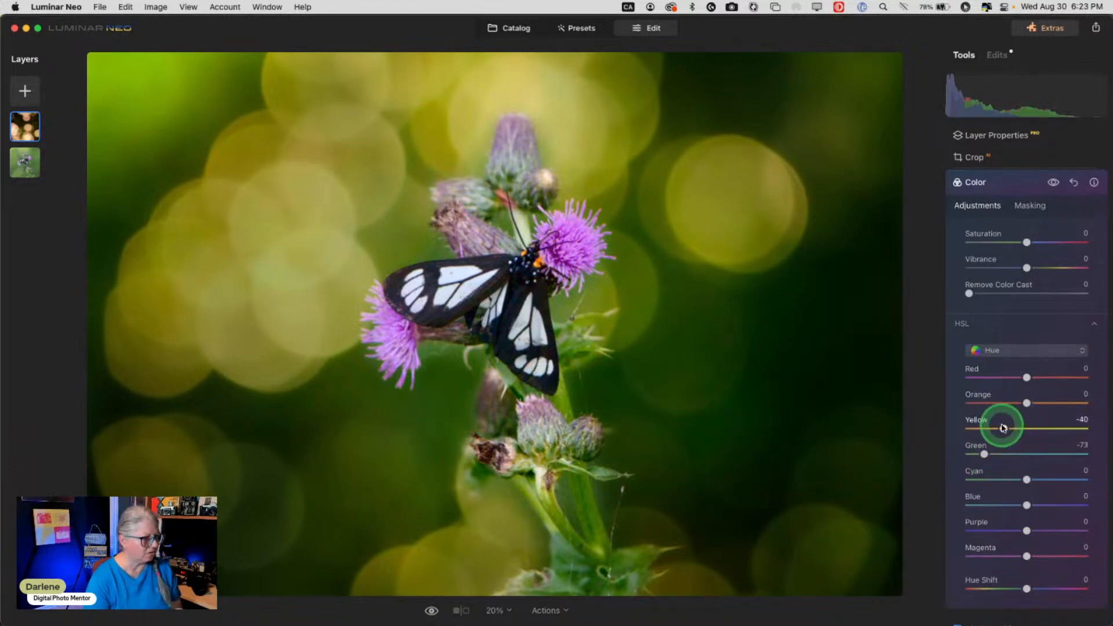
Set the bokeh layer's colour Saturation to -18 and Remove Color Cast to about 63.
drag(1027, 242, 877, 234)
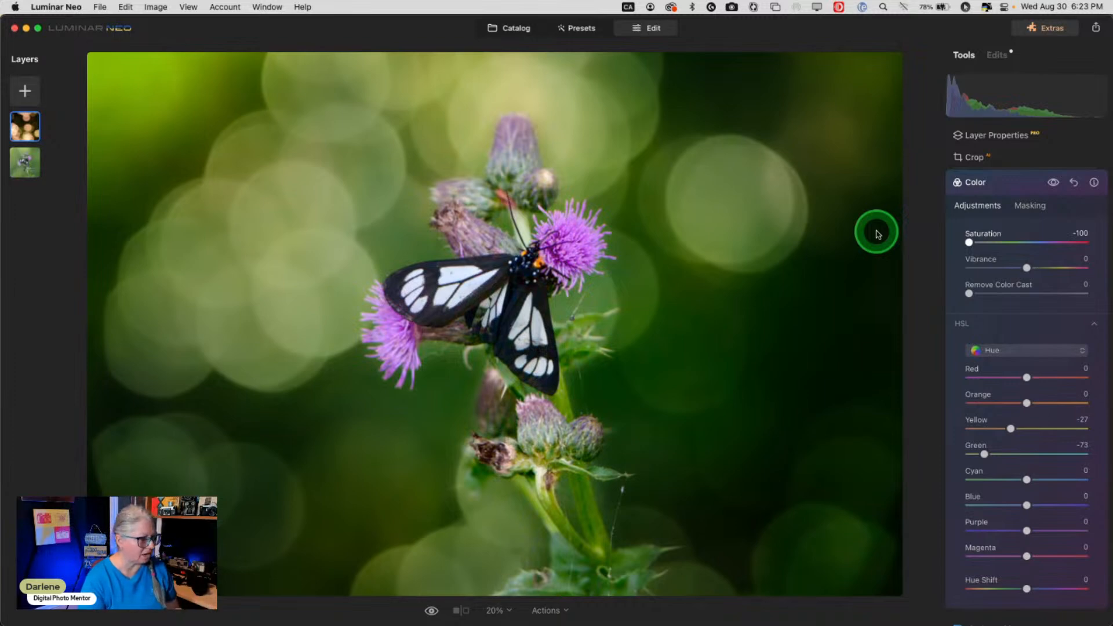
drag(877, 233, 1022, 252)
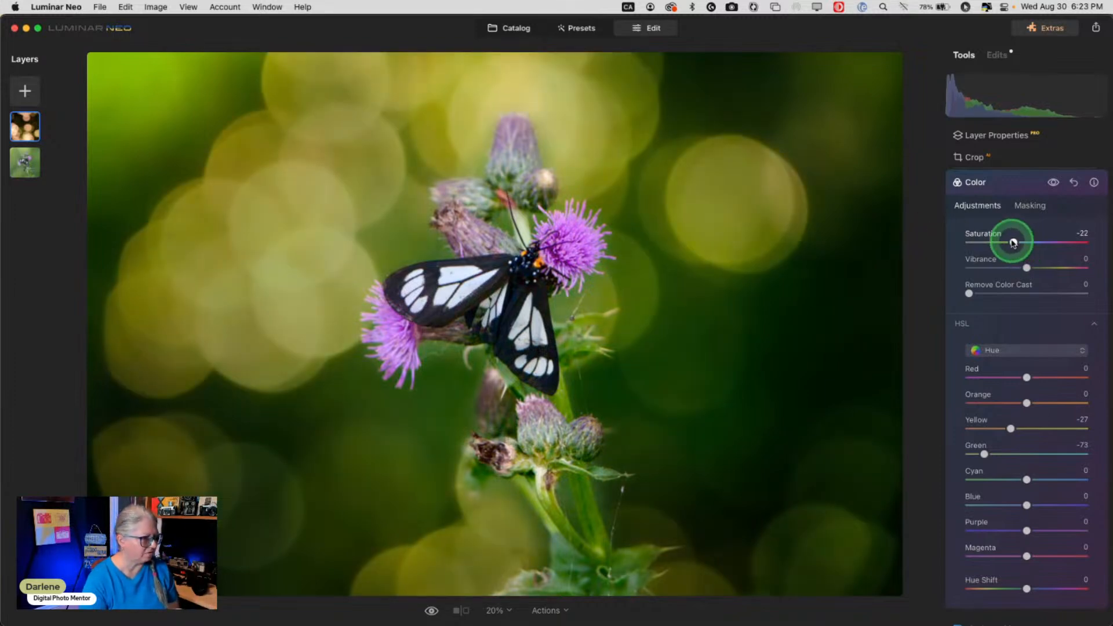
drag(1015, 244, 1017, 243)
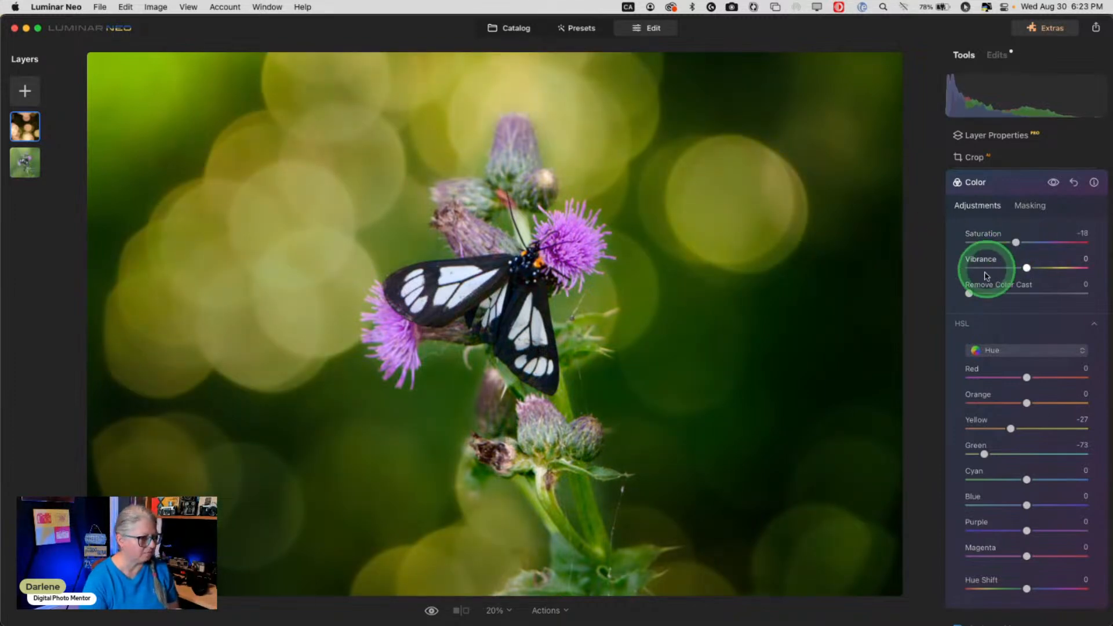
drag(969, 293, 1038, 289)
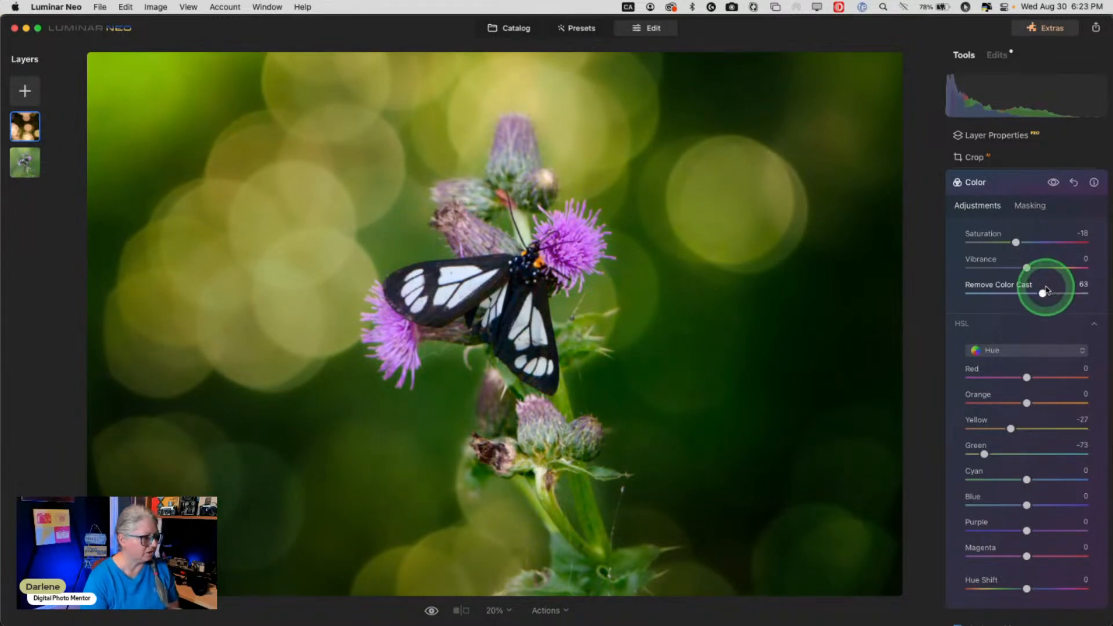
scroll(1045, 290, up, 1)
click(1011, 218)
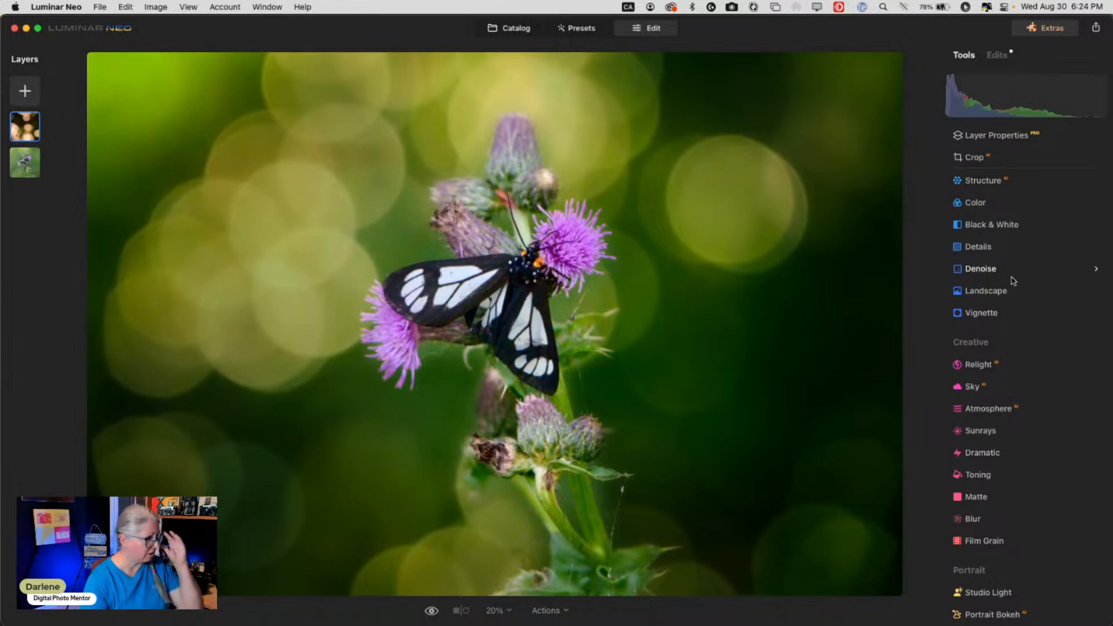
Apply the Smokey creative LUT to the bokeh layer with the Mood tool, keeping the Amount at 30.
scroll(1014, 282, up, 3)
scroll(1014, 282, up, 3)
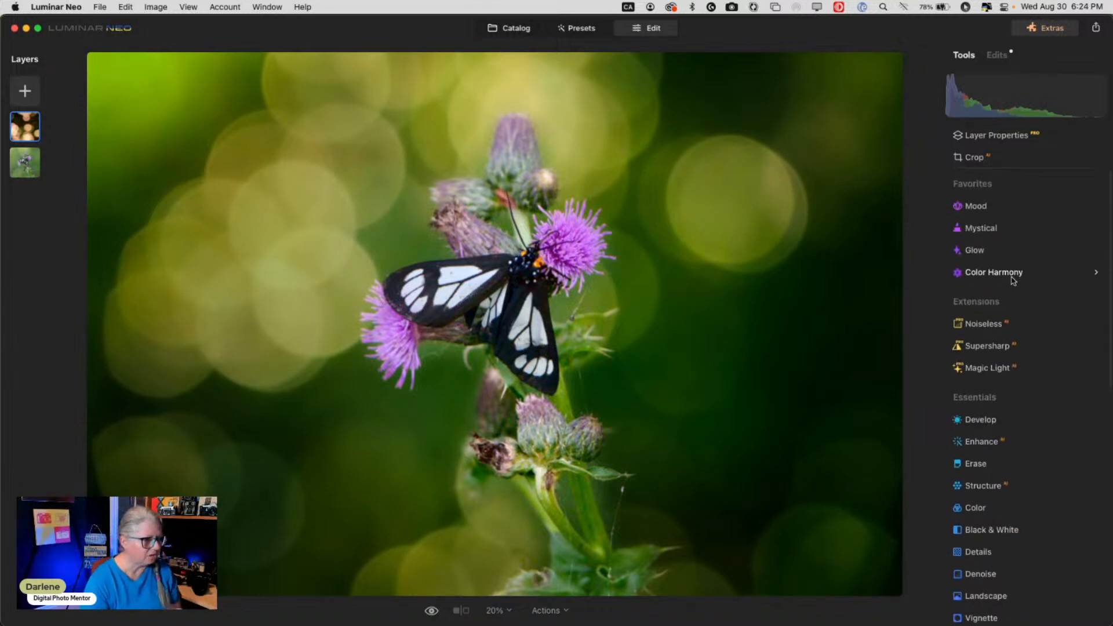
click(1004, 204)
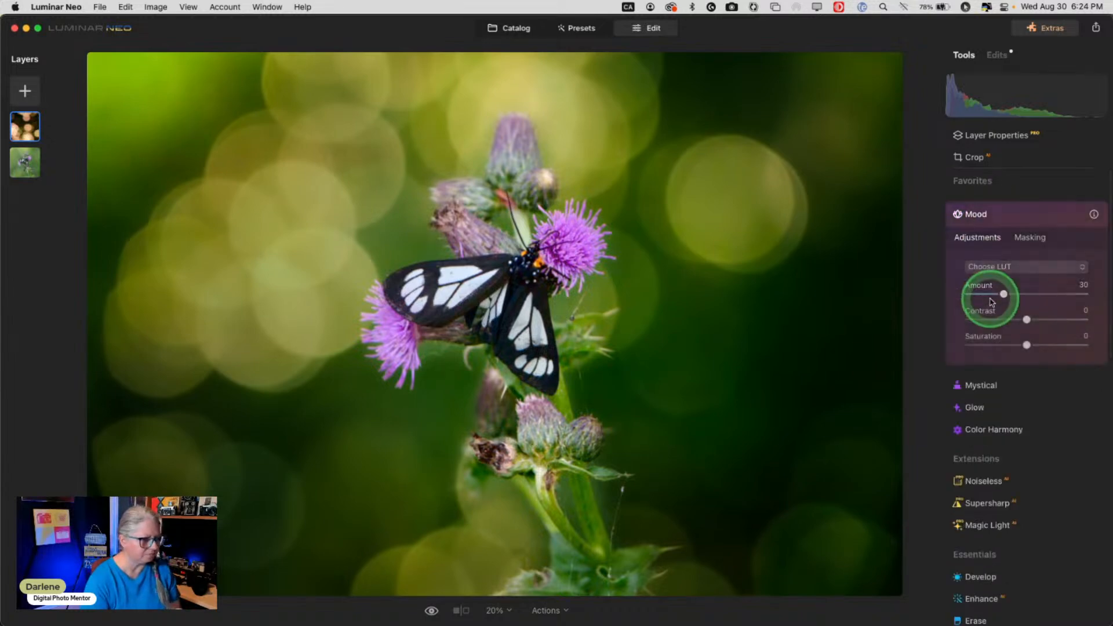
click(1006, 266)
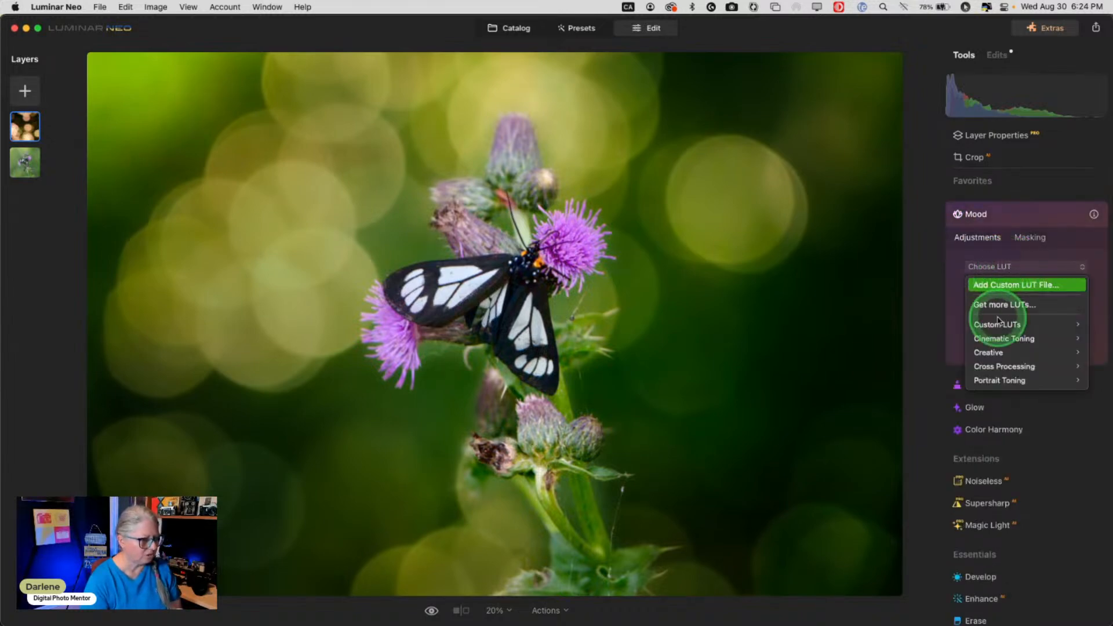
mouse_move(995, 339)
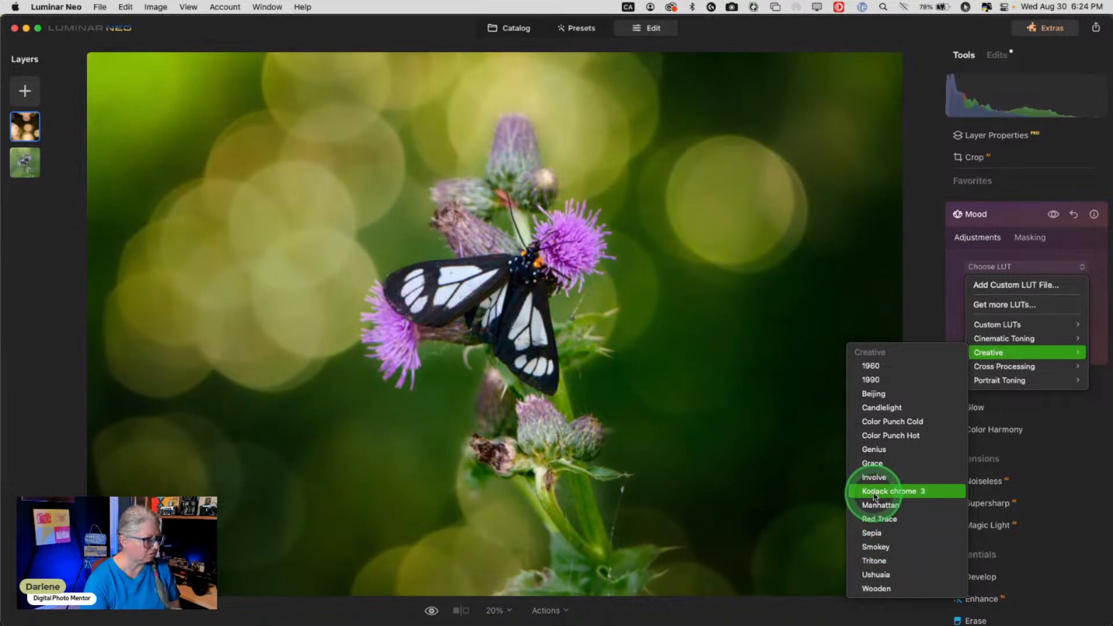
click(875, 548)
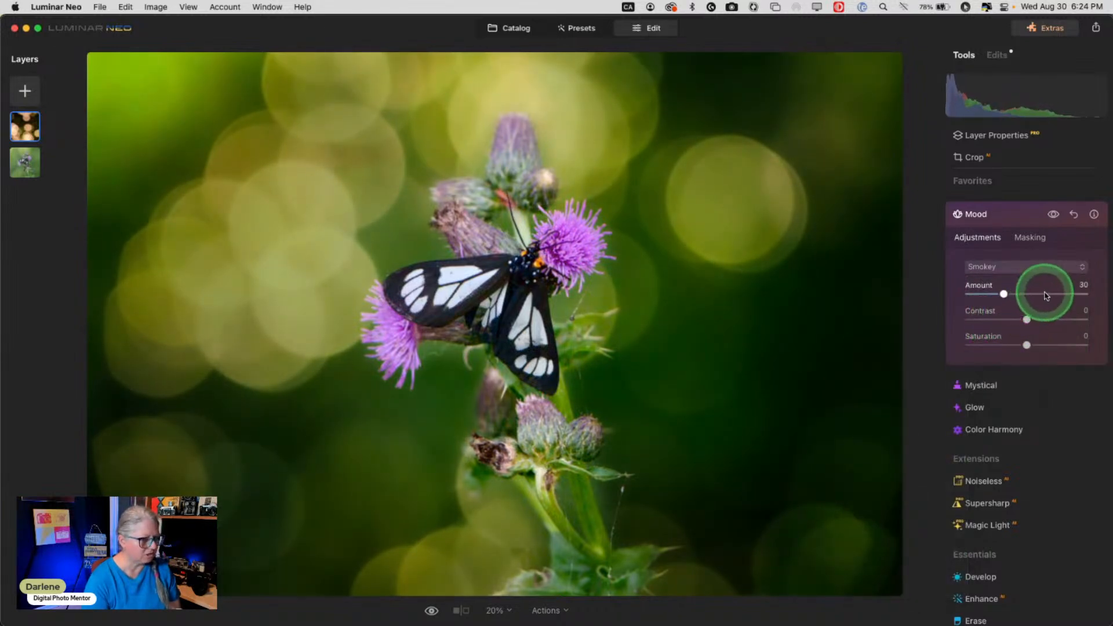
click(1014, 214)
Lower the bokeh layer's Highlights to -100 with the Develop tool.
scroll(1006, 326, down, 1)
scroll(997, 342, down, 2)
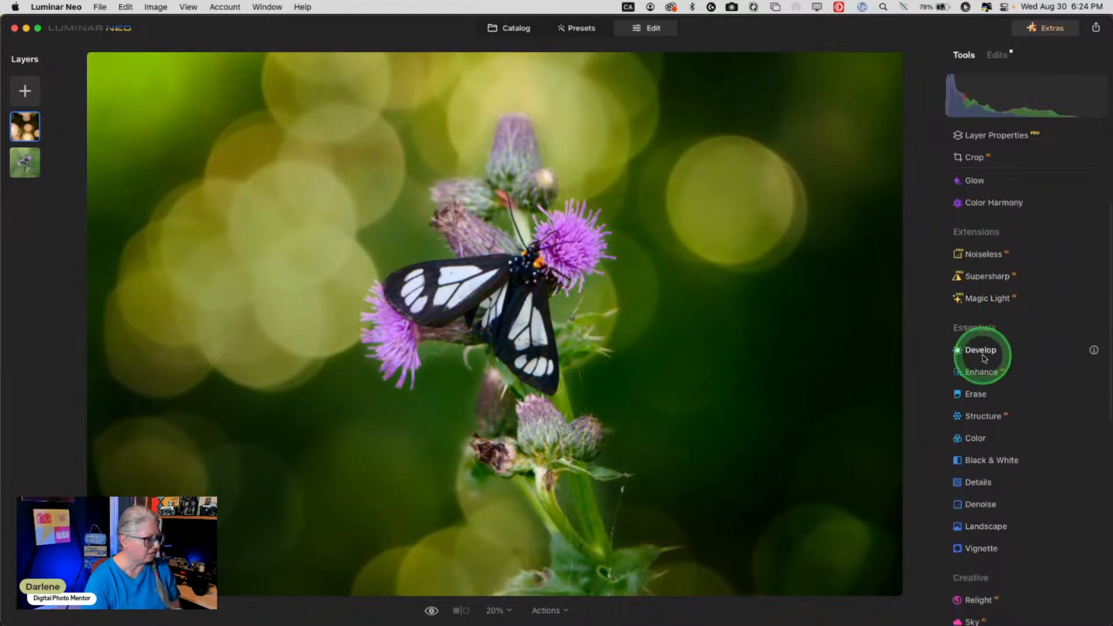
click(984, 354)
drag(989, 270, 960, 270)
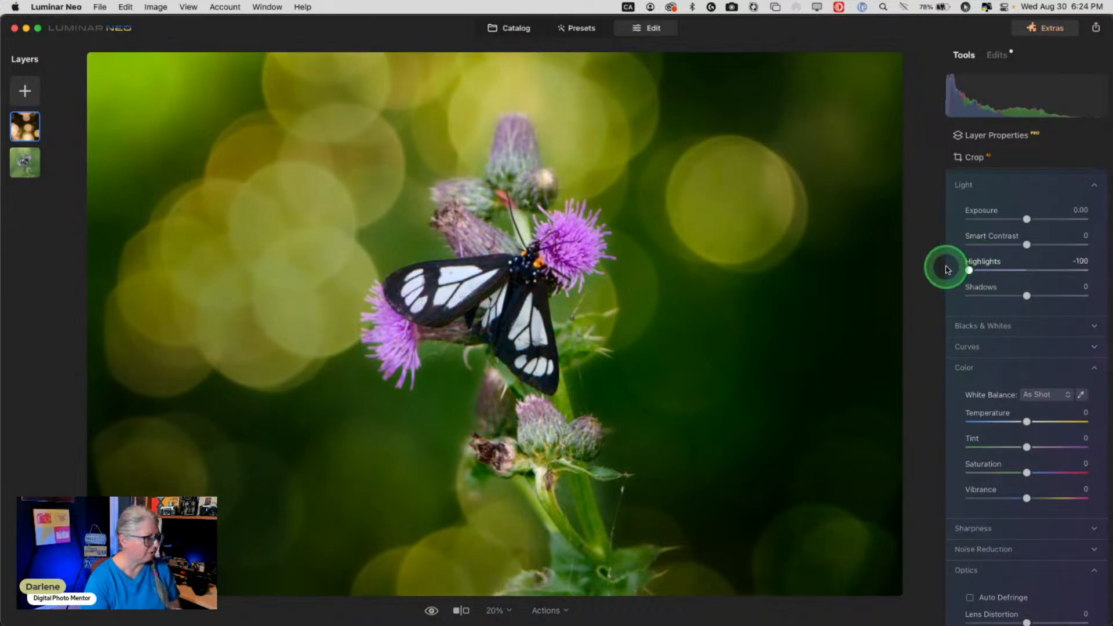
Darken the bokeh layer by setting its Exposure to about -1.10, keeping Highlights at -100.
scroll(1026, 374, up, 3)
drag(968, 371, 850, 364)
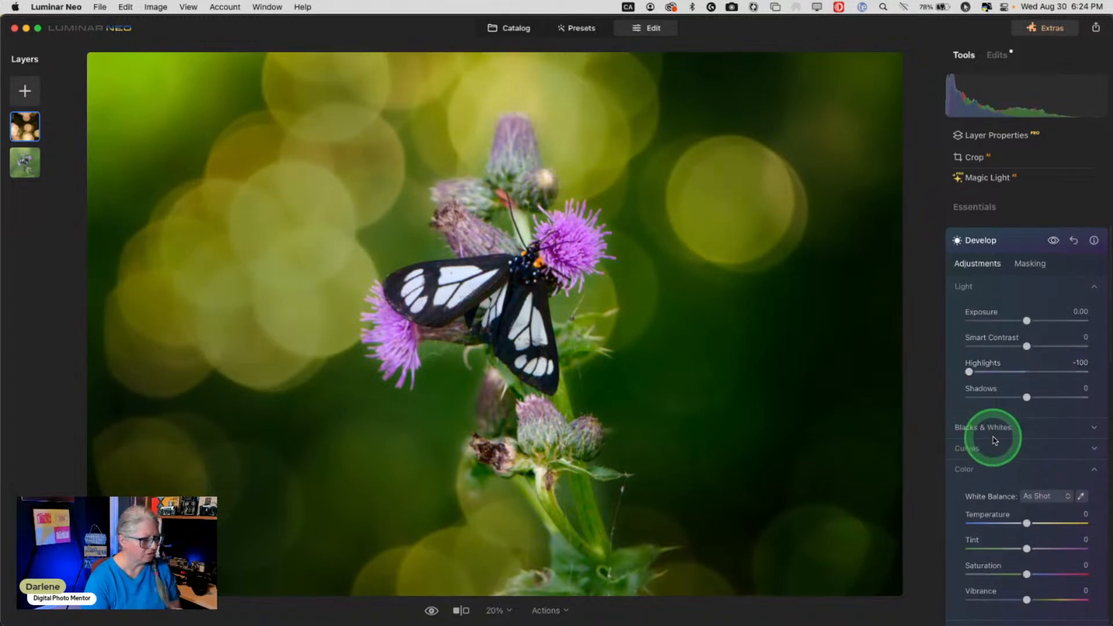
mouse_move(1027, 321)
mouse_down()
mouse_move(1061, 320)
mouse_move(979, 320)
mouse_move(1013, 319)
mouse_up()
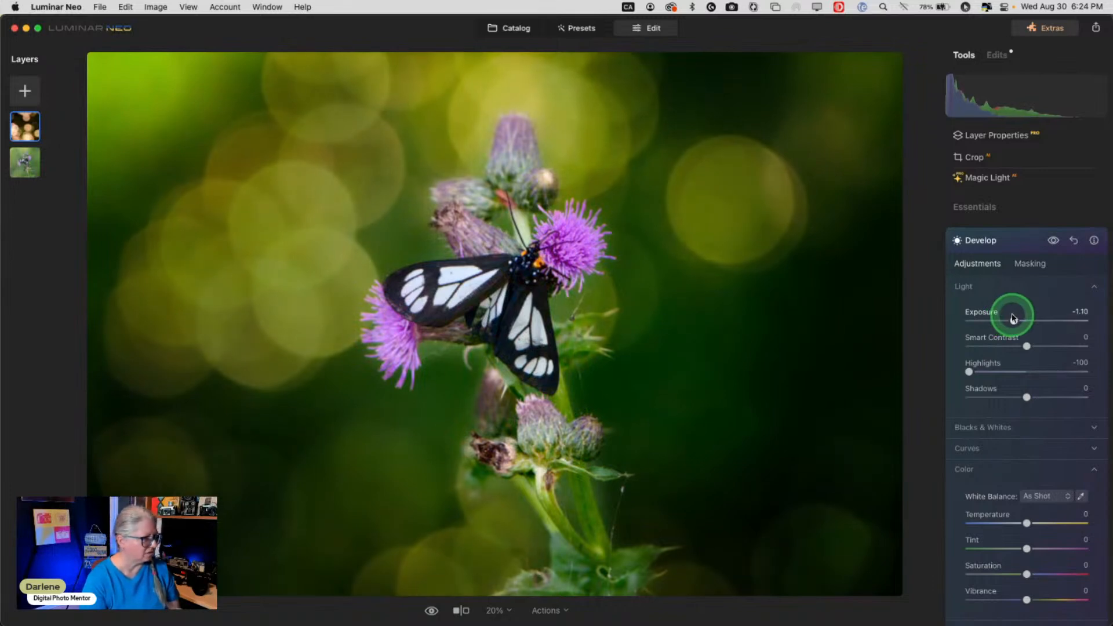
Try the coldest white balance on the bokeh layer with Temperature at -100, and reset it.
scroll(1015, 316, down, 5)
scroll(1015, 316, down, 2)
drag(1027, 242, 968, 239)
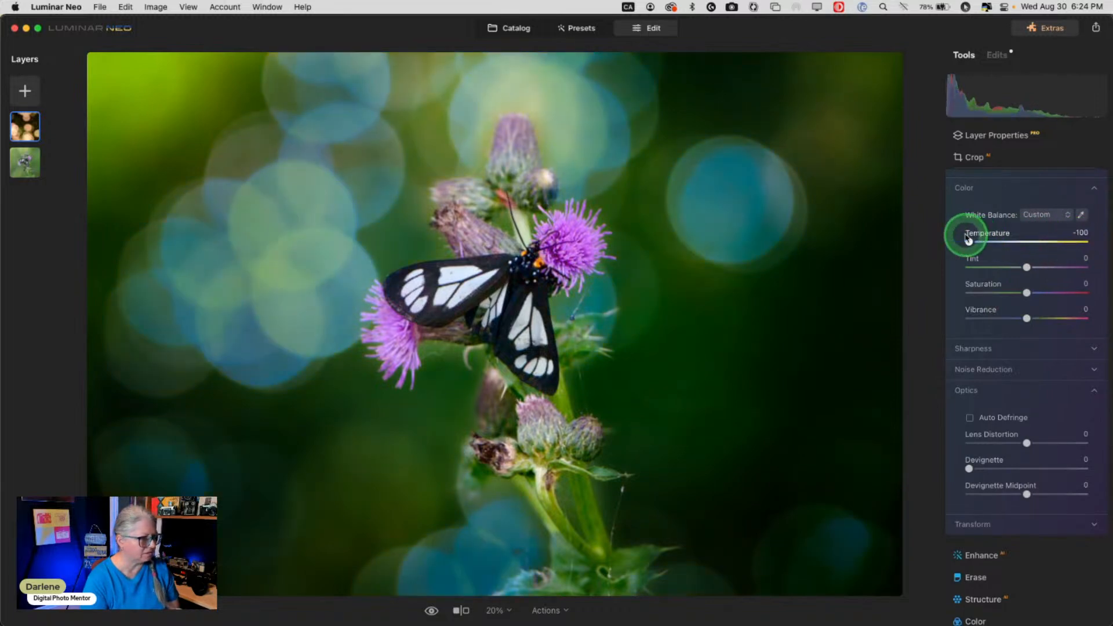
double_click(968, 240)
Set the bokeh layer's Temperature to 16, Tint to 18, Saturation to -22 and Vibrance to -43.
click(1027, 293)
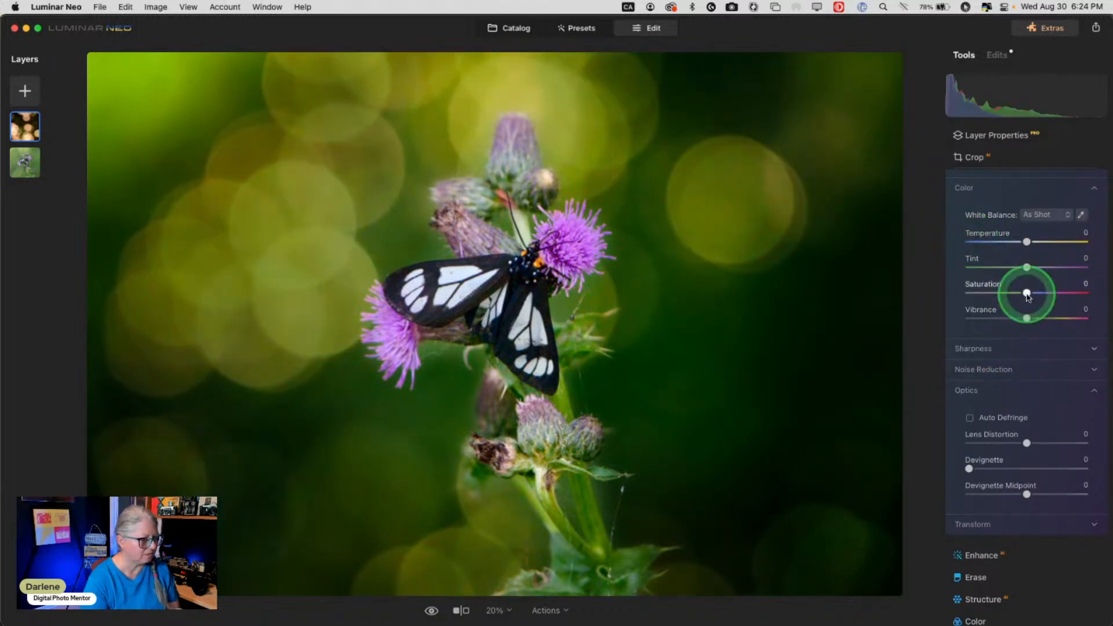
drag(1008, 293, 1036, 242)
mouse_move(1027, 267)
mouse_down()
mouse_move(1011, 258)
mouse_move(1049, 266)
mouse_move(1014, 262)
mouse_move(1038, 265)
mouse_up()
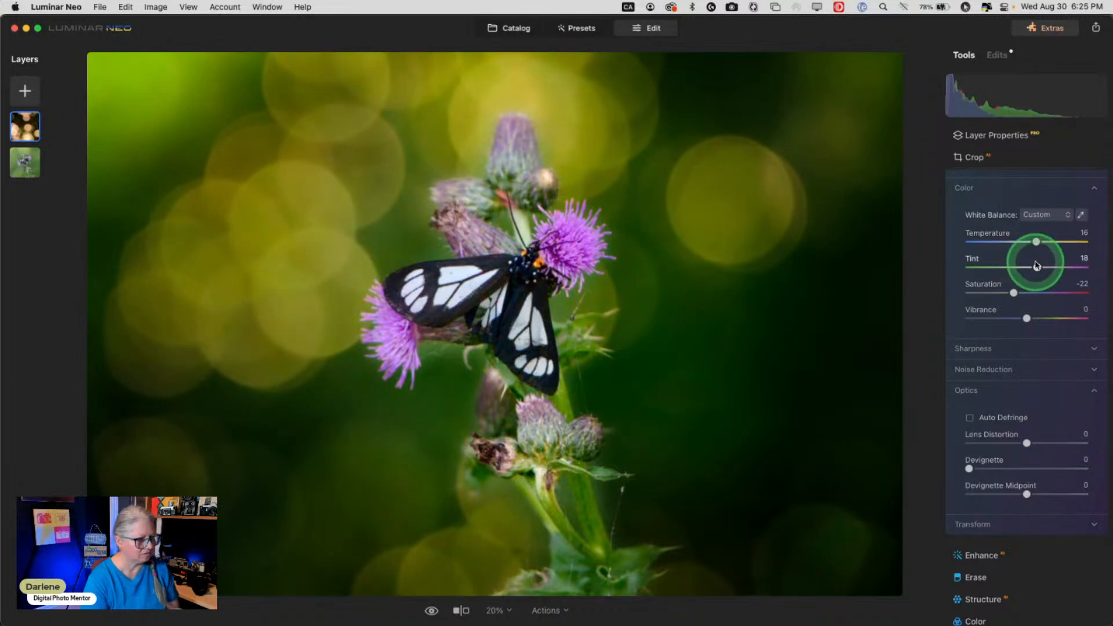
drag(1026, 316, 1002, 318)
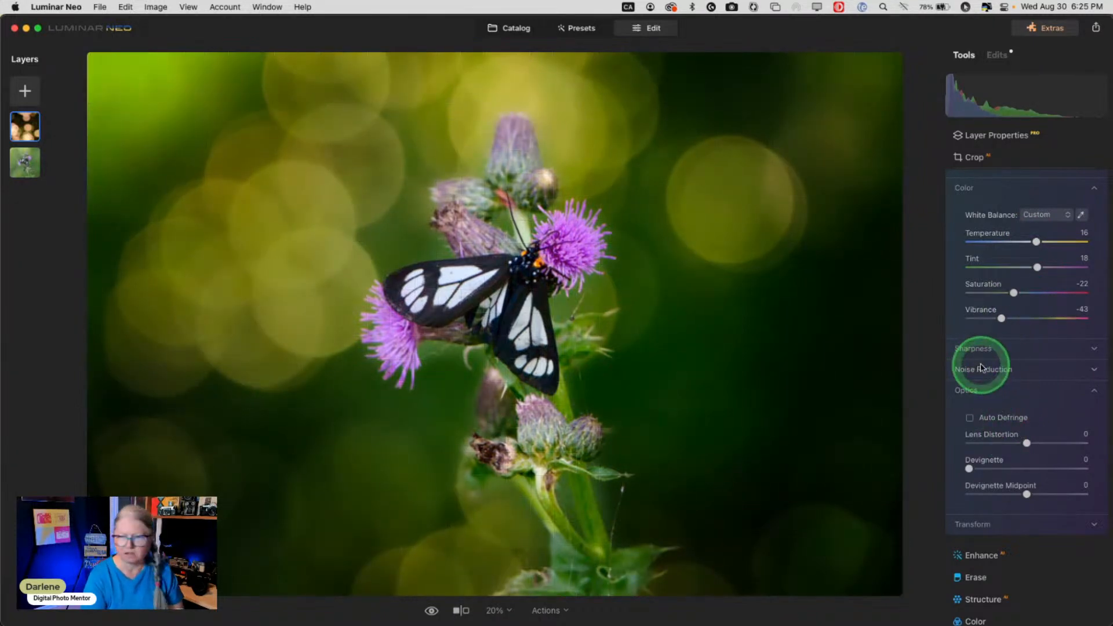
Reduce the moth photo layer's Saturation to -8 with the Color tool.
click(22, 158)
click(945, 147)
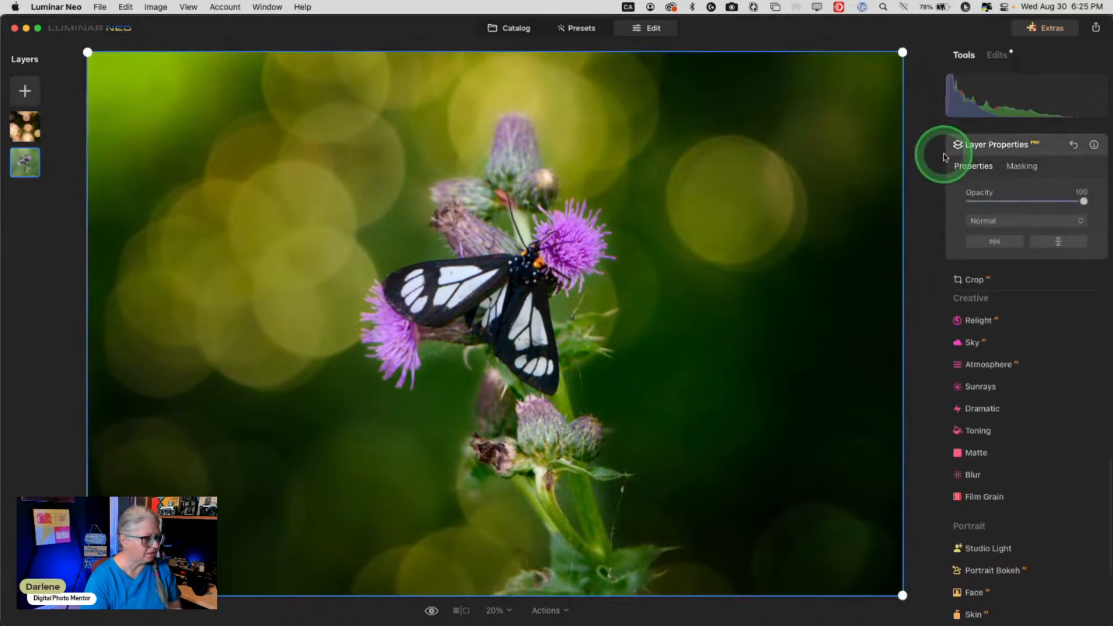
scroll(1021, 336, down, 5)
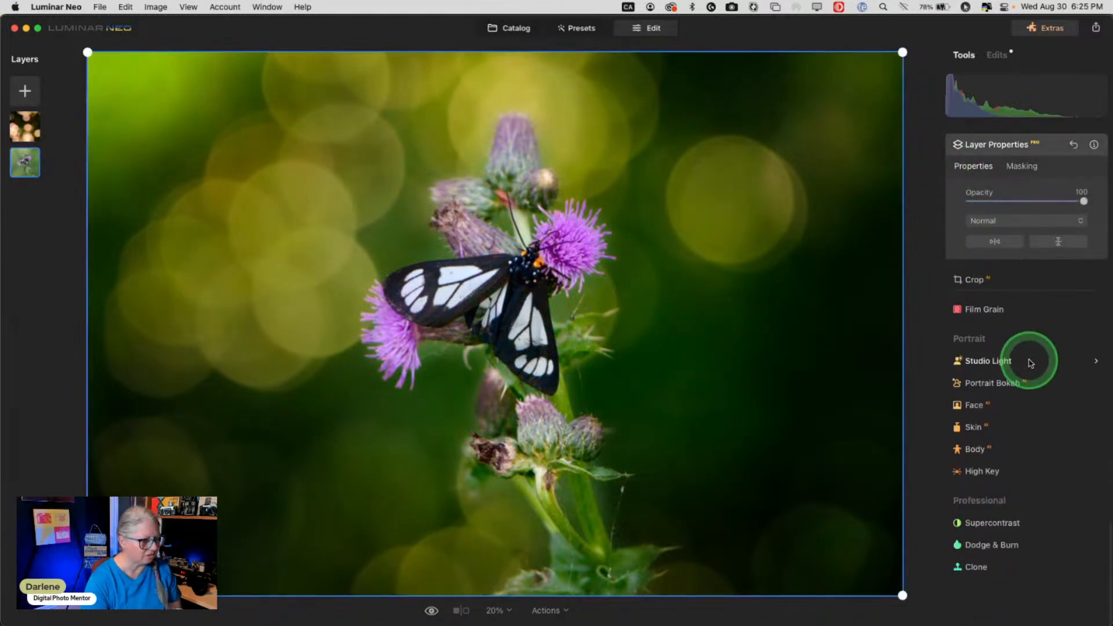
click(1044, 145)
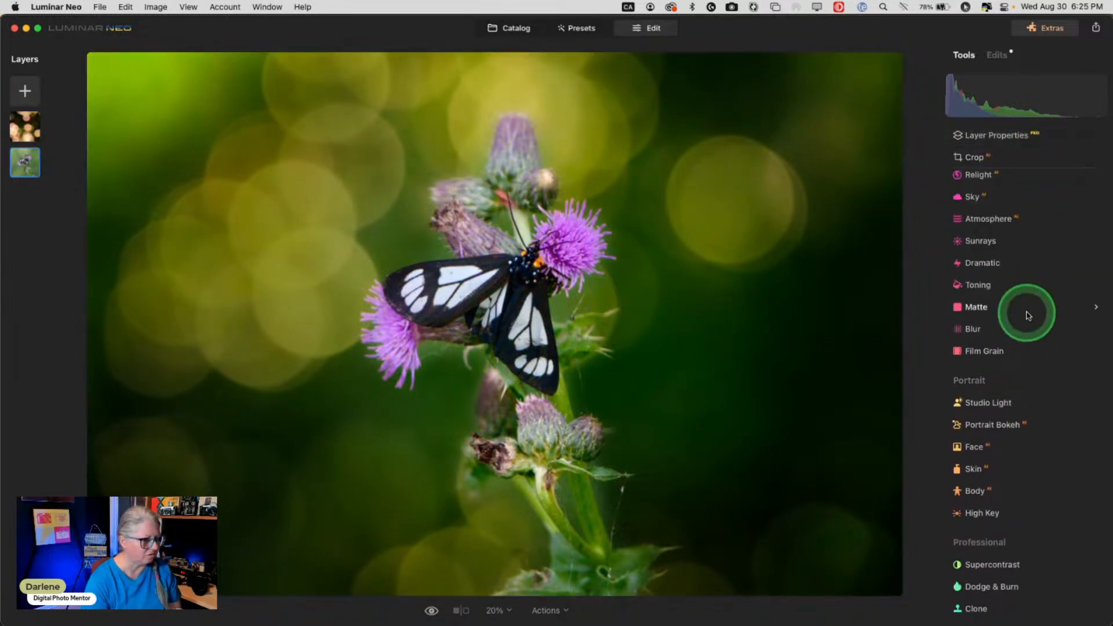
scroll(1027, 315, up, 10)
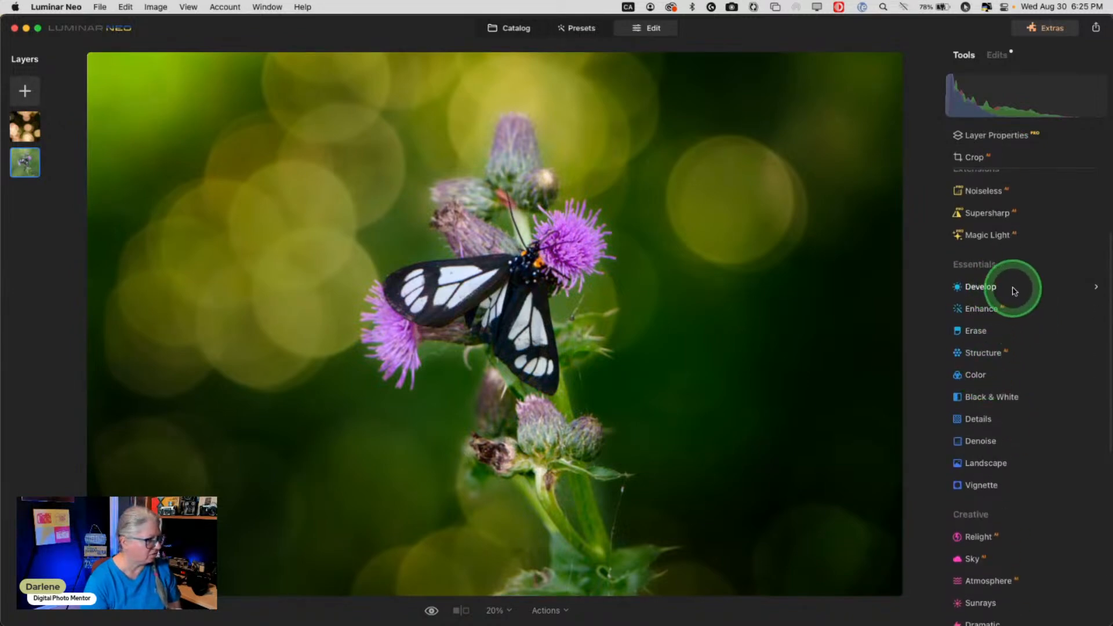
click(977, 375)
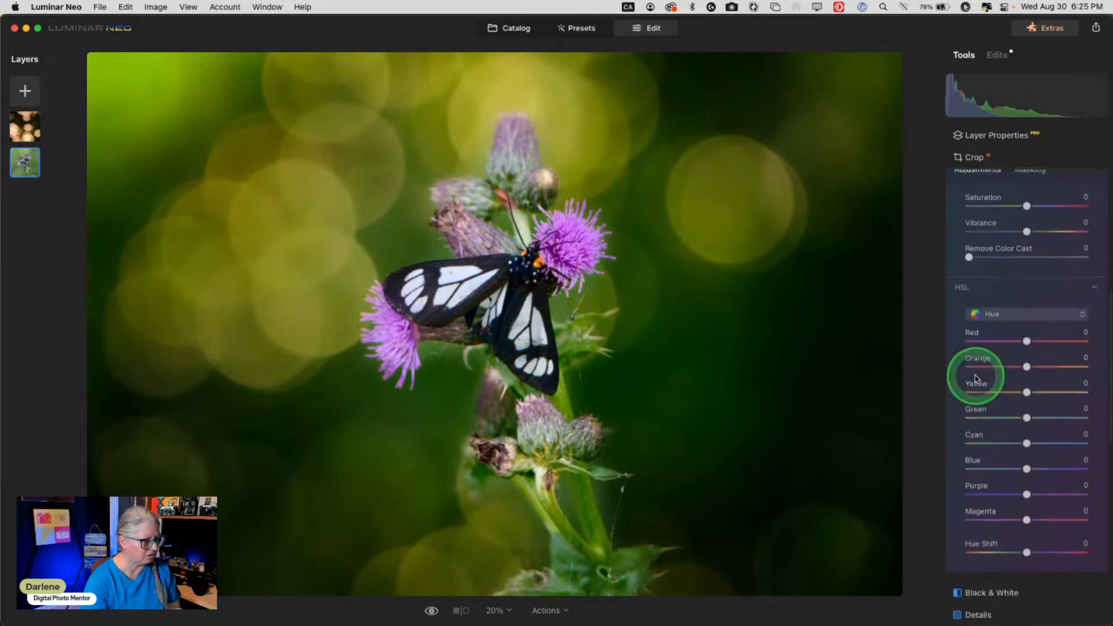
scroll(1030, 232, up, 1)
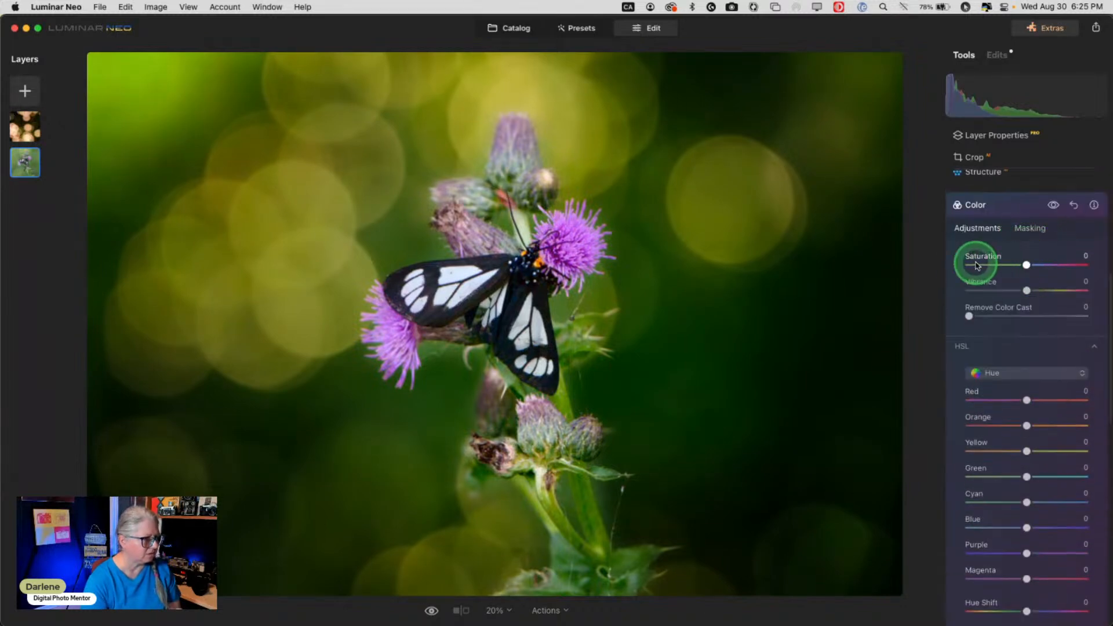
drag(957, 267, 1021, 264)
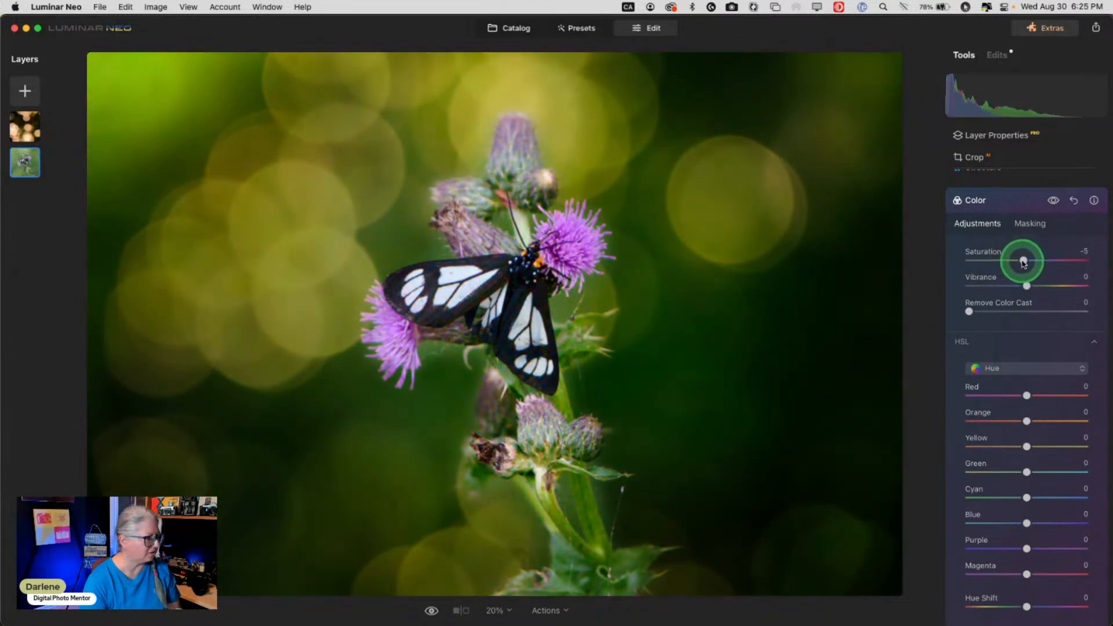
click(998, 198)
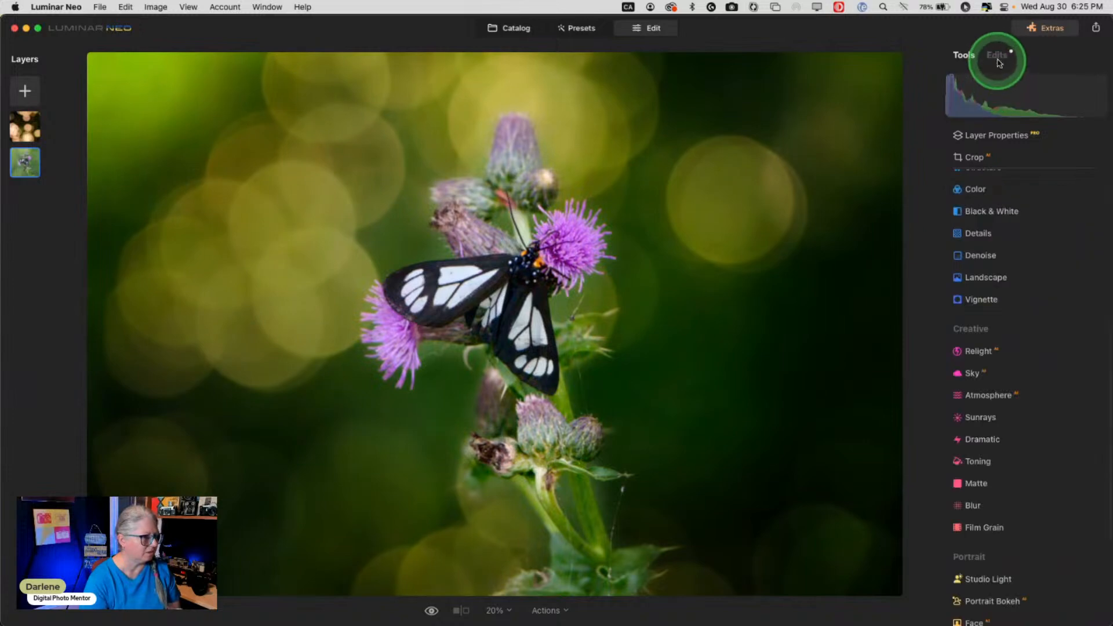
Weaken the existing Vignette edit on the moth photo layer by setting its Amount to about -38.
click(998, 58)
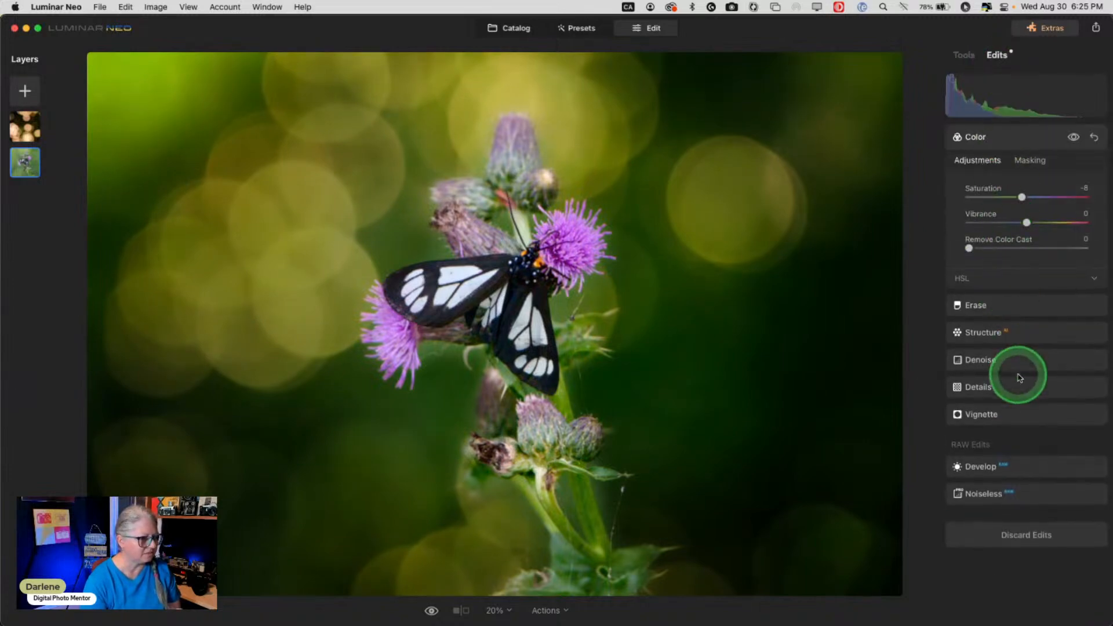
click(1013, 414)
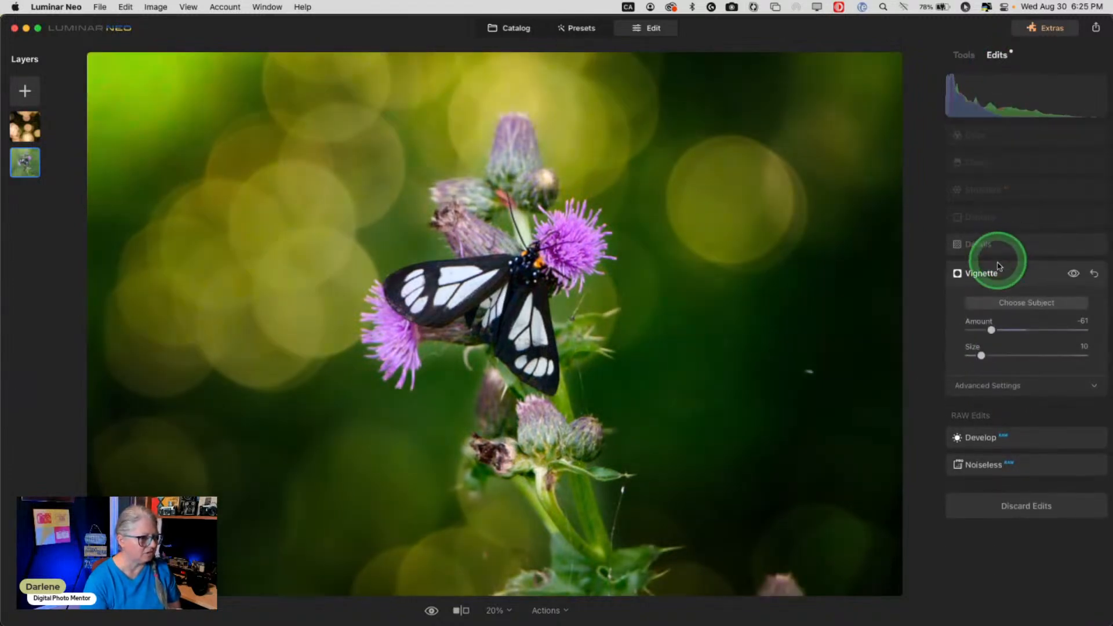
drag(993, 326, 1012, 331)
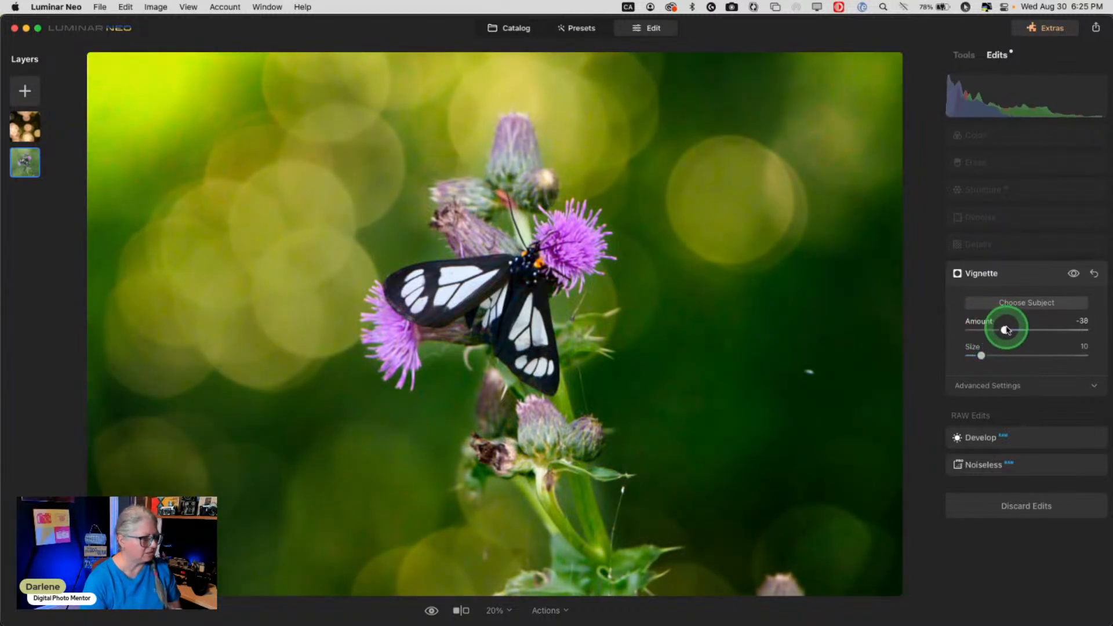
click(1020, 143)
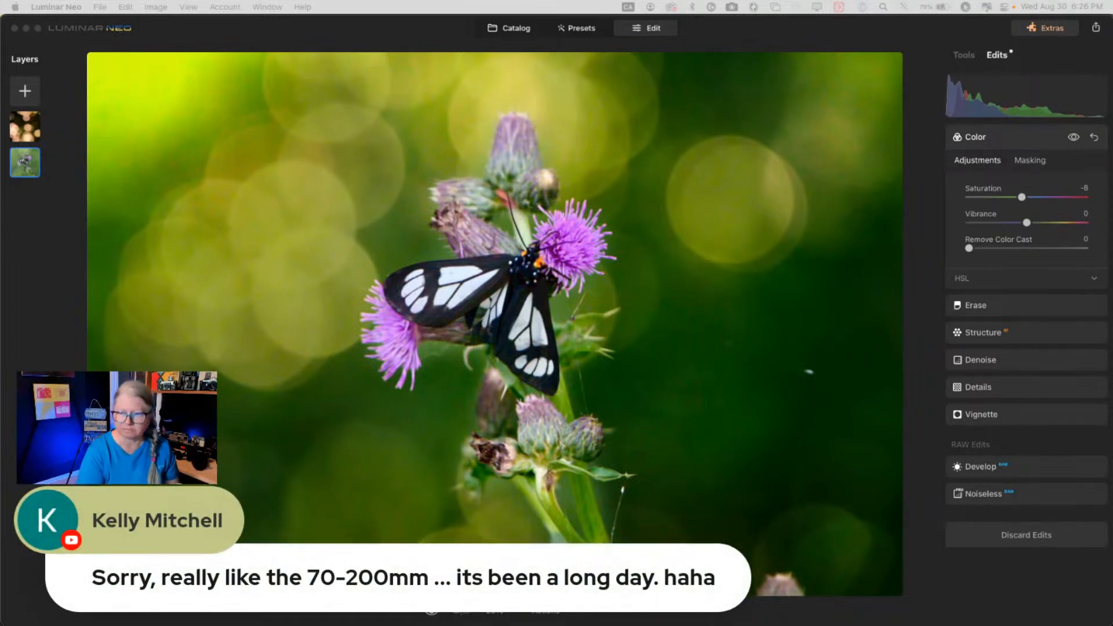
click(1023, 299)
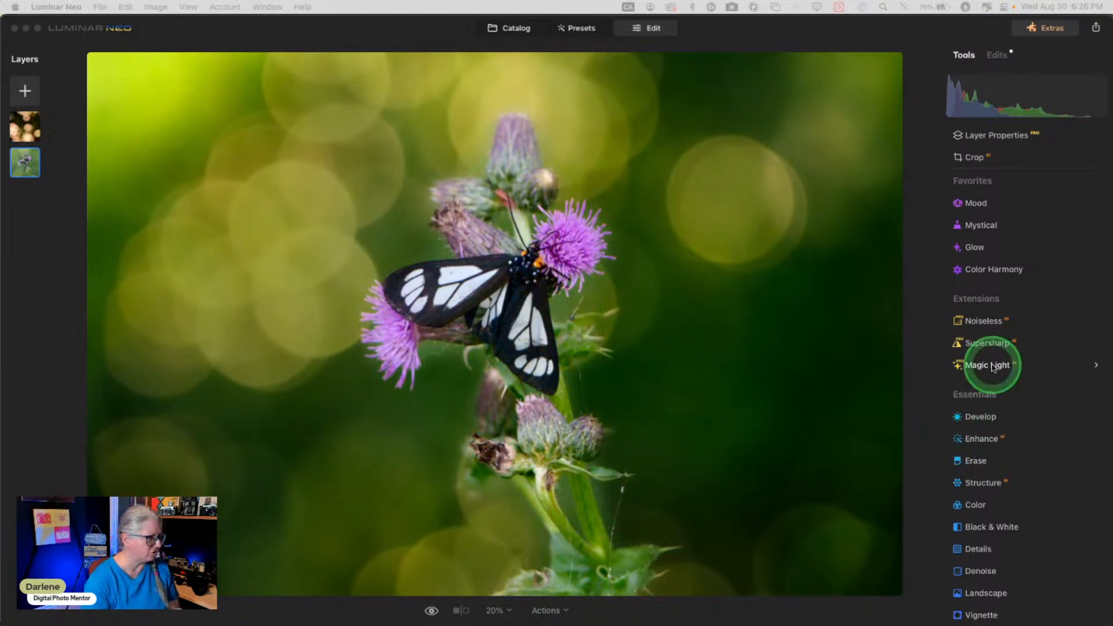
scroll(1009, 381, down, 1)
scroll(1008, 381, up, 1)
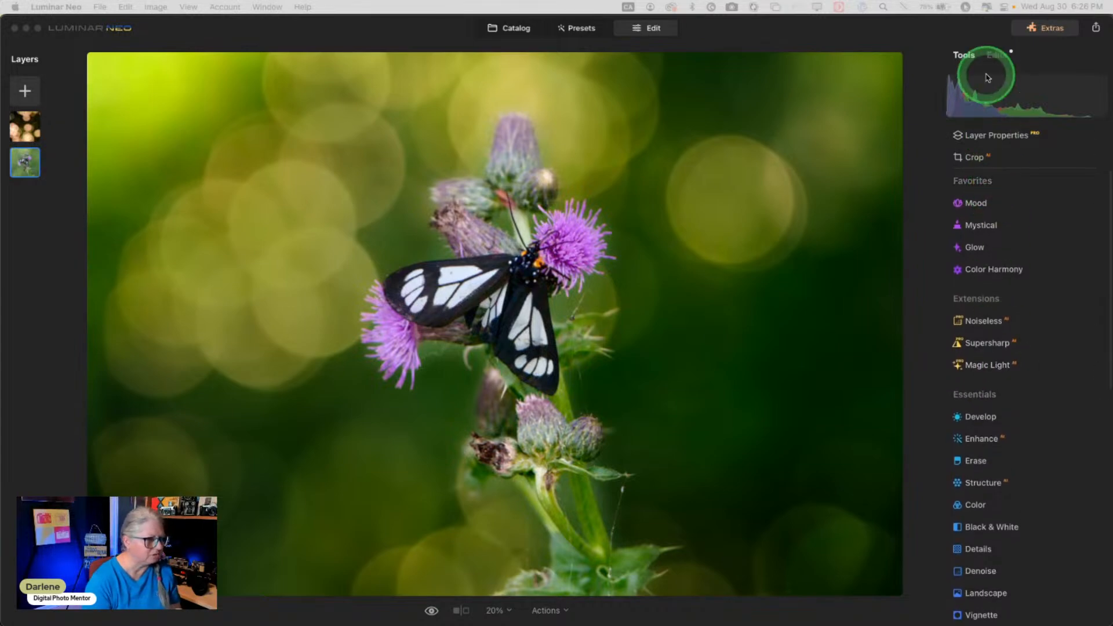
click(970, 419)
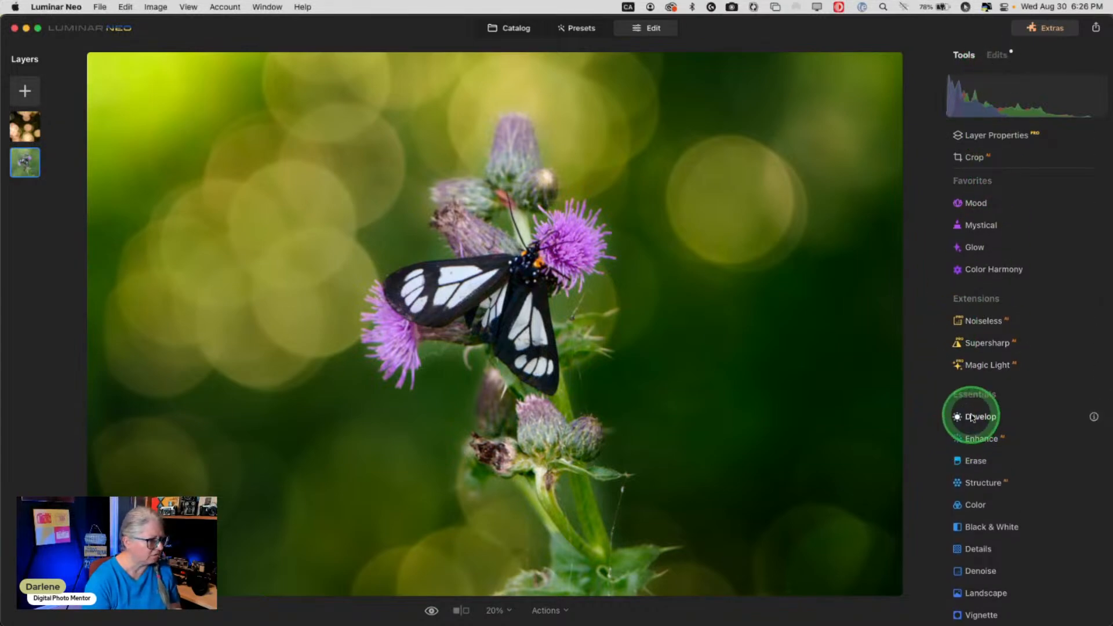
click(1006, 239)
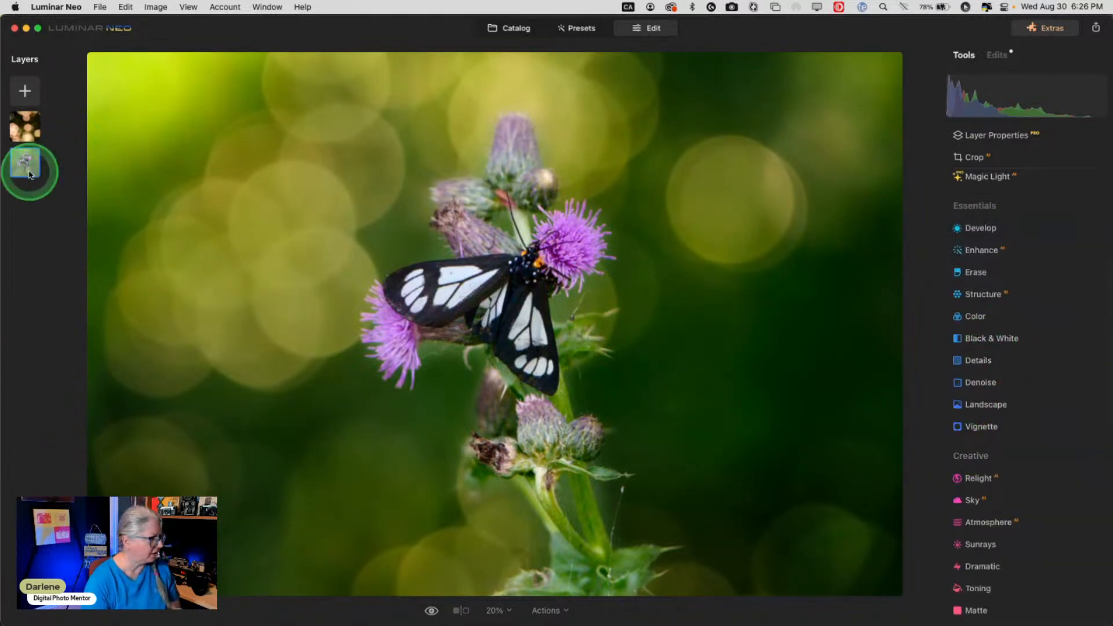
Shift the moth photo layer's HSL hues with the Color tool, setting Green to -16 and Yellow to 14.
click(958, 316)
scroll(967, 329, down, 2)
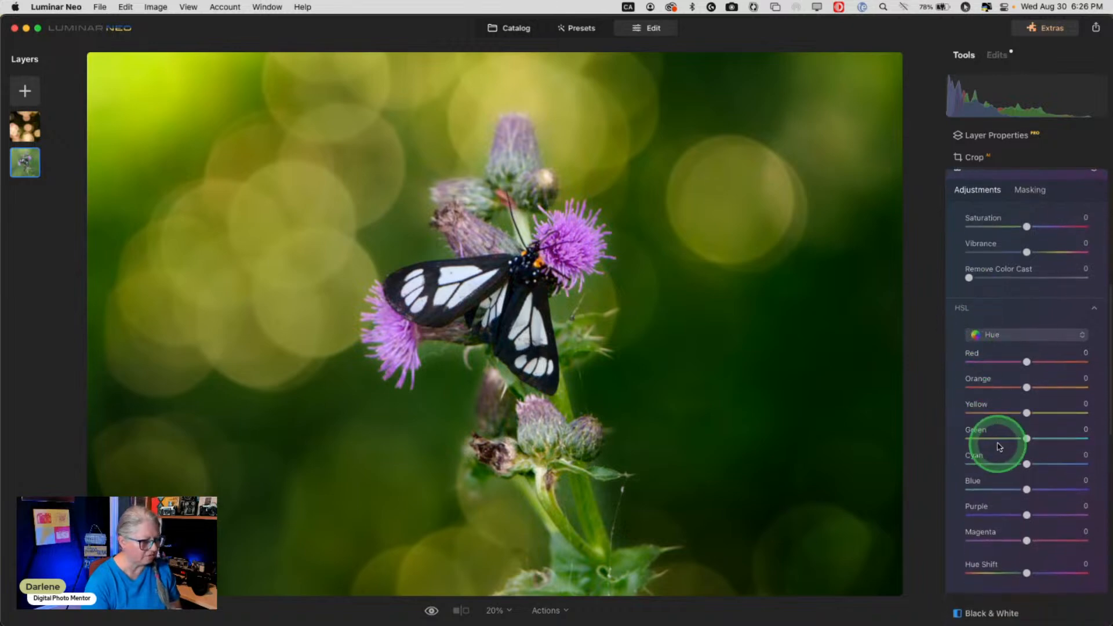
drag(1027, 439, 897, 445)
drag(986, 469, 1037, 429)
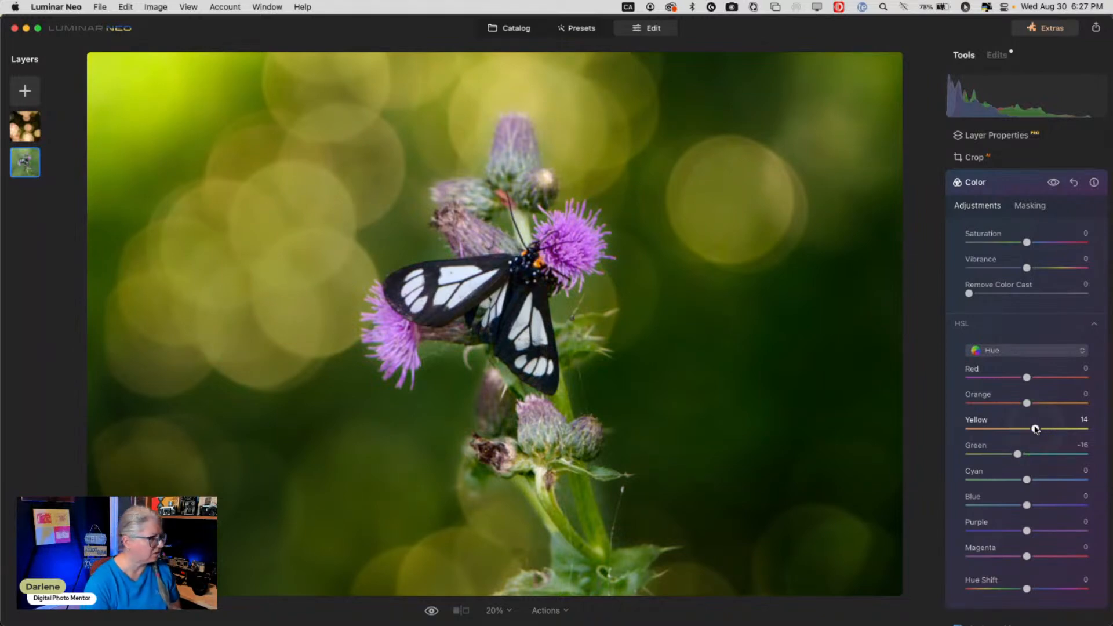
click(1007, 422)
click(1004, 181)
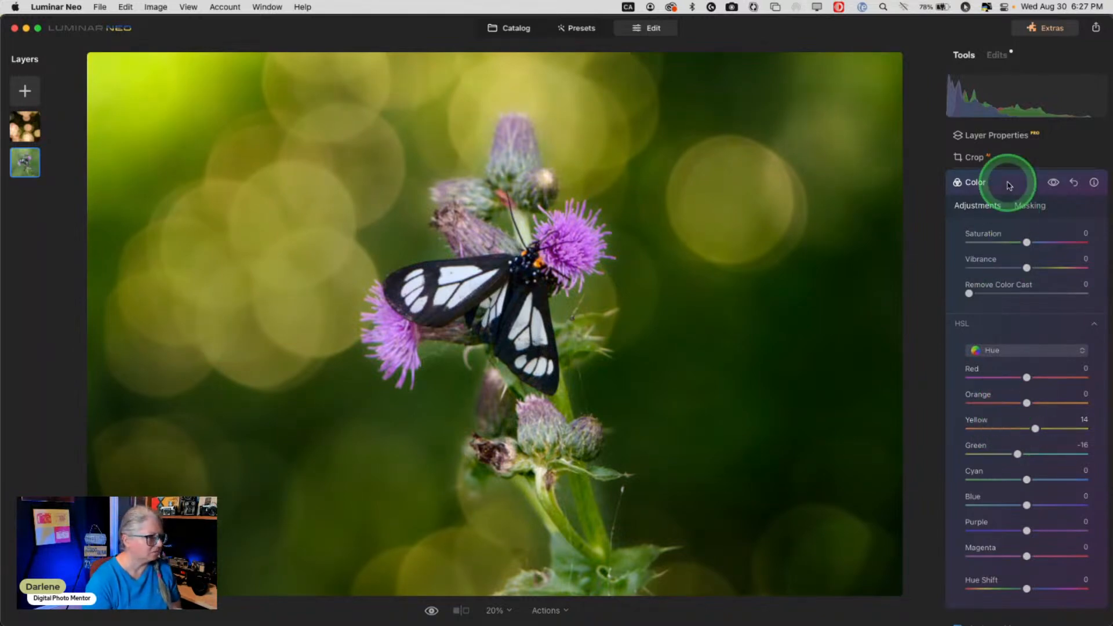
Lower the bokeh layer's Opacity to 88.
click(24, 124)
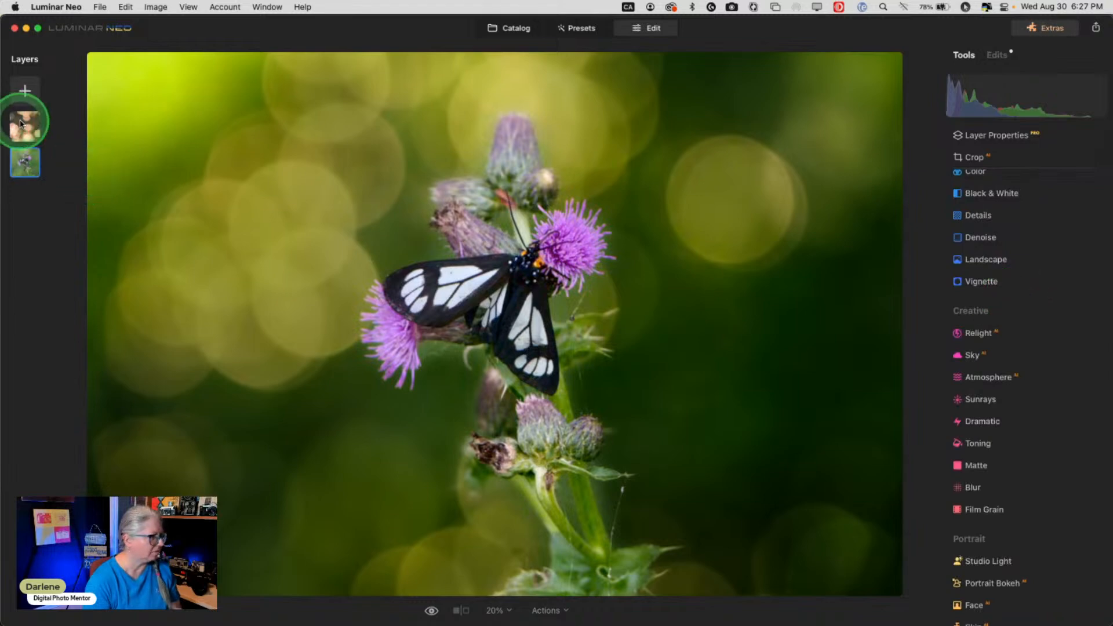
mouse_move(1081, 201)
mouse_down()
mouse_move(907, 186)
mouse_move(1070, 193)
mouse_up()
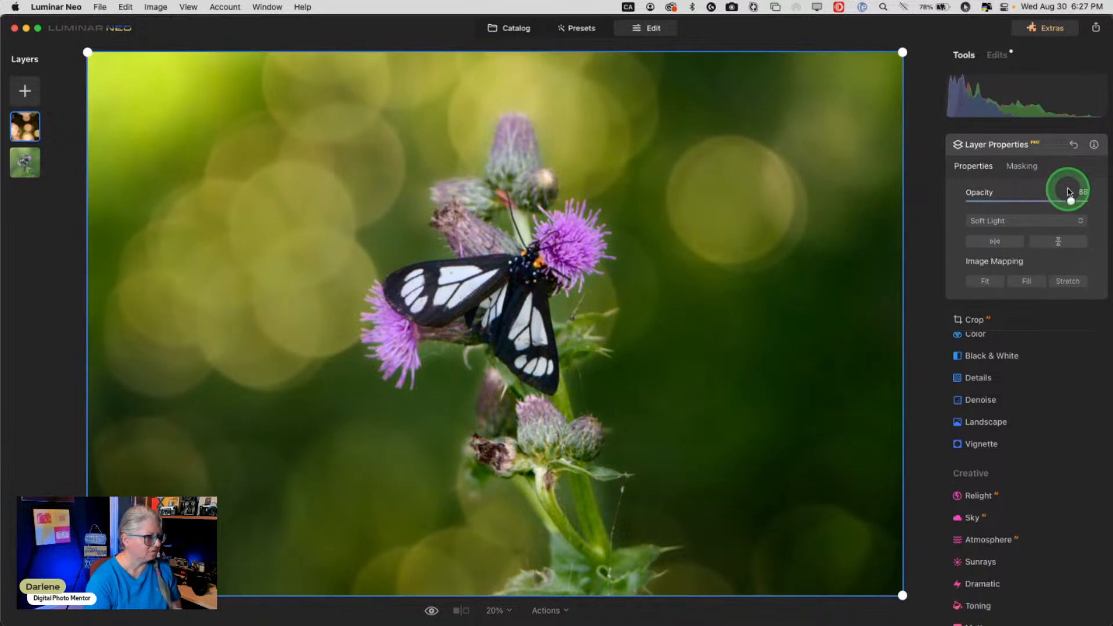
click(1054, 146)
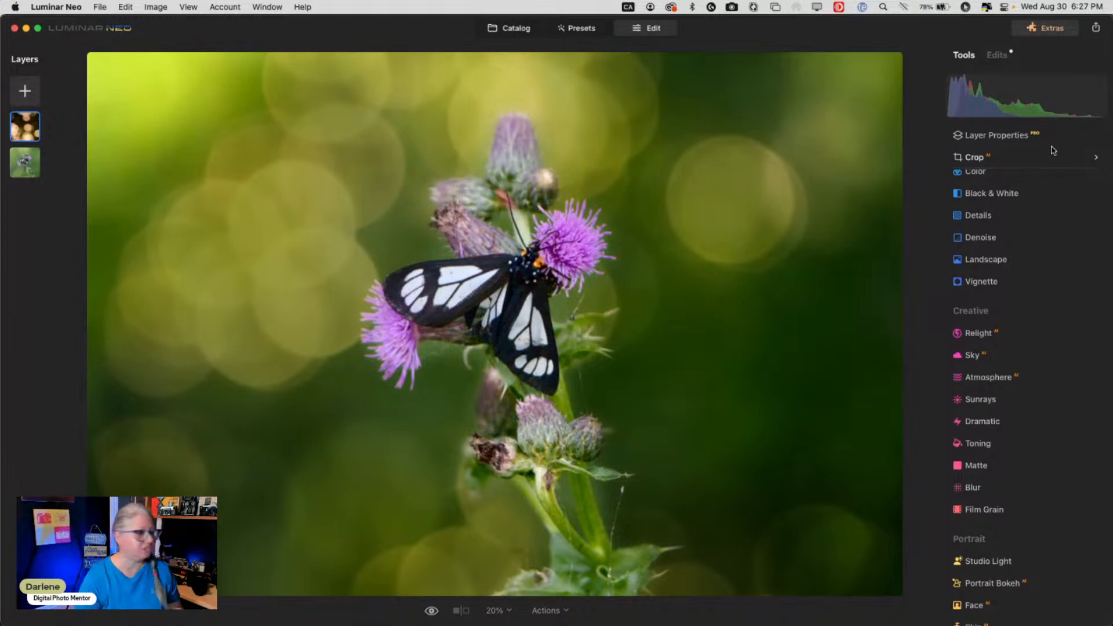
Add the teal painted-wall texture from My Images as a new layer above the bokeh layer.
click(25, 92)
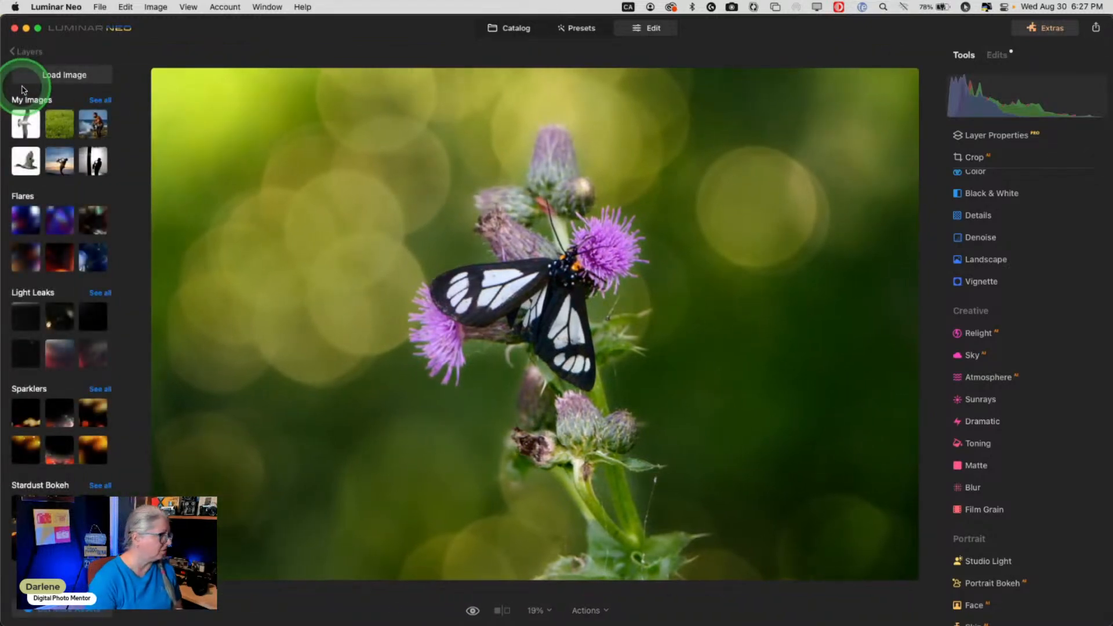
click(98, 101)
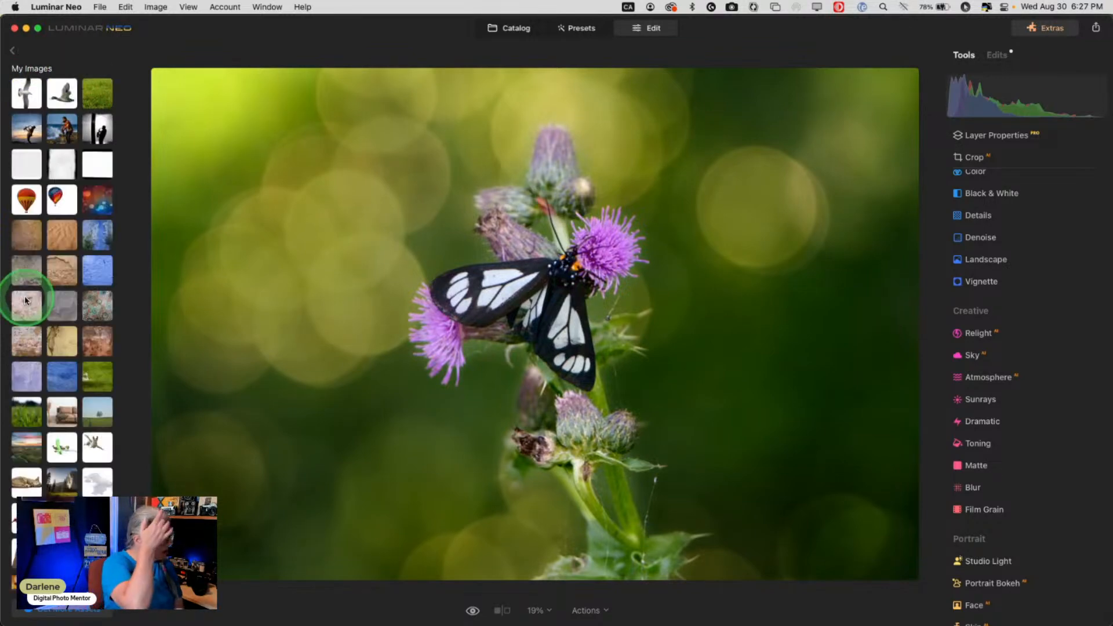
scroll(25, 300, down, 10)
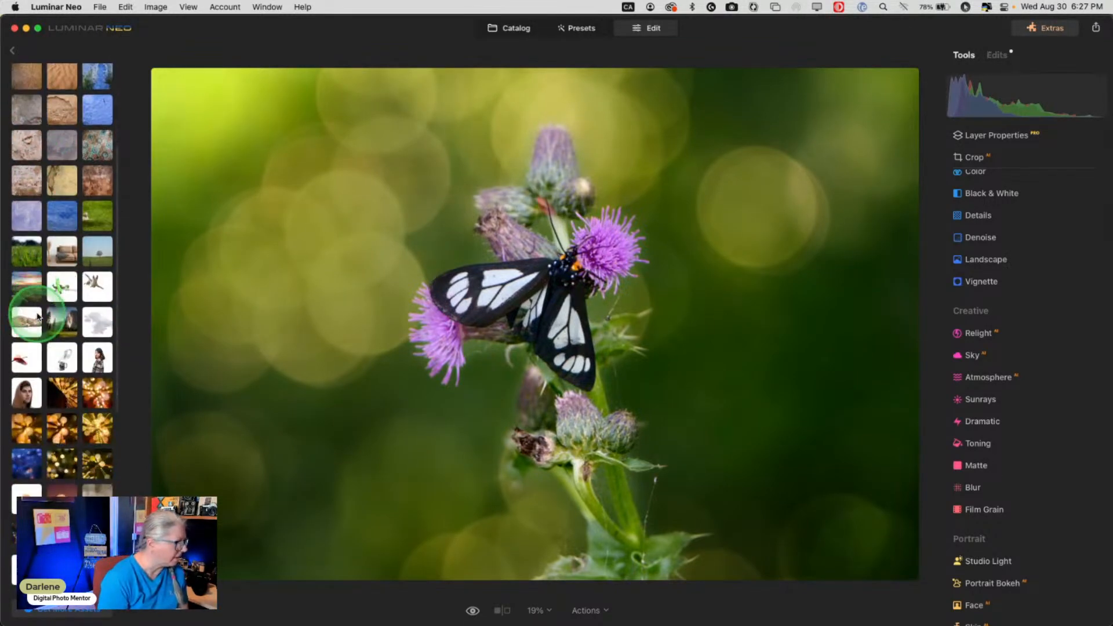
scroll(37, 316, down, 5)
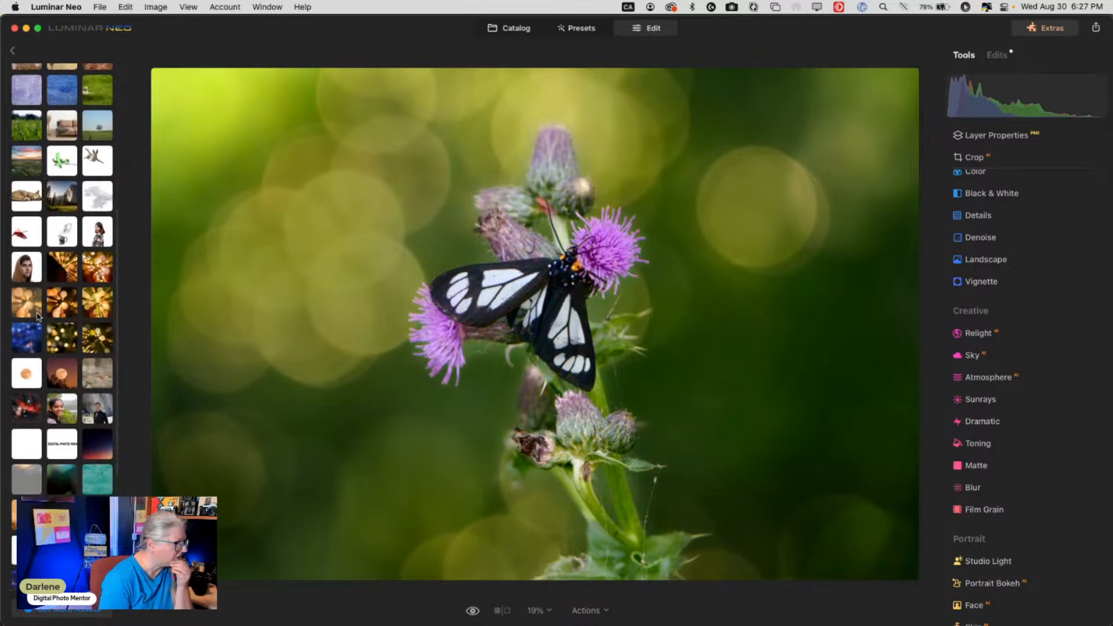
scroll(37, 316, down, 2)
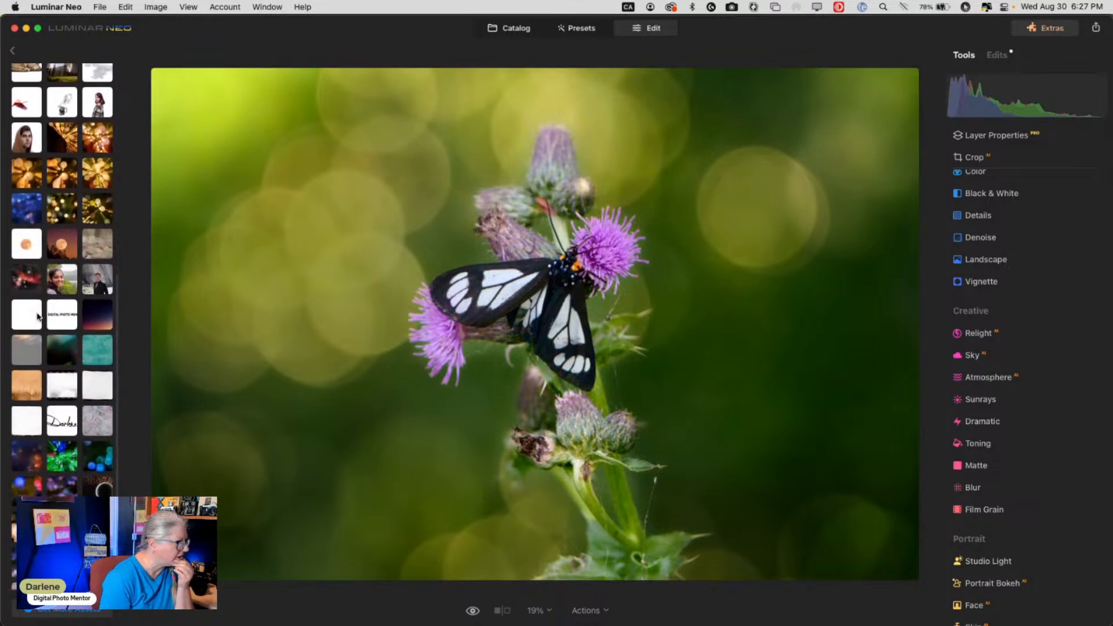
click(74, 348)
click(15, 328)
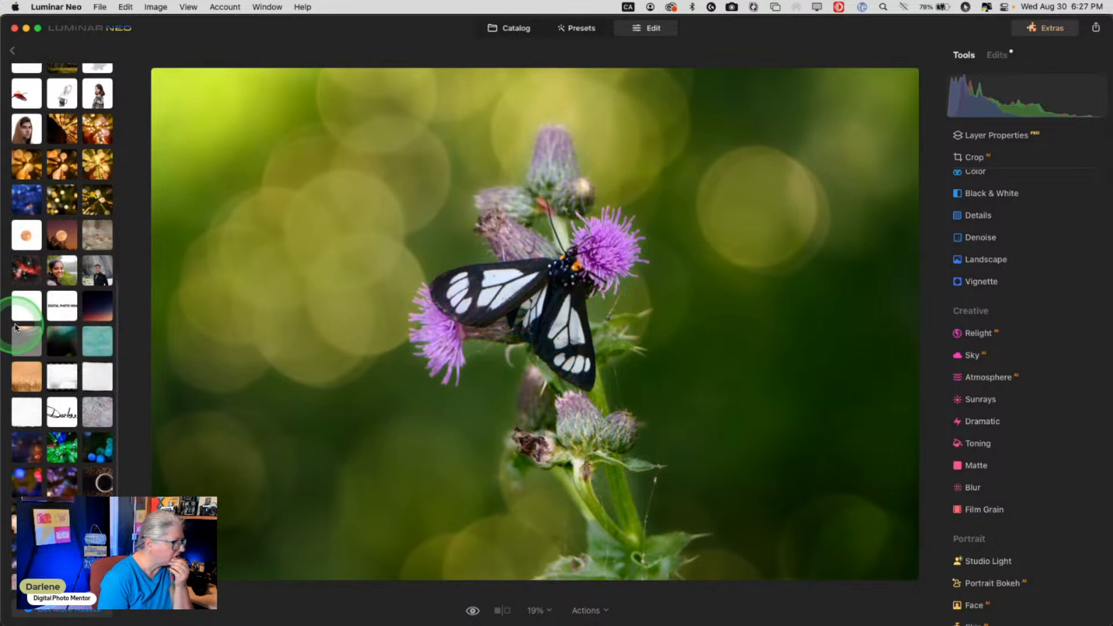
double_click(101, 343)
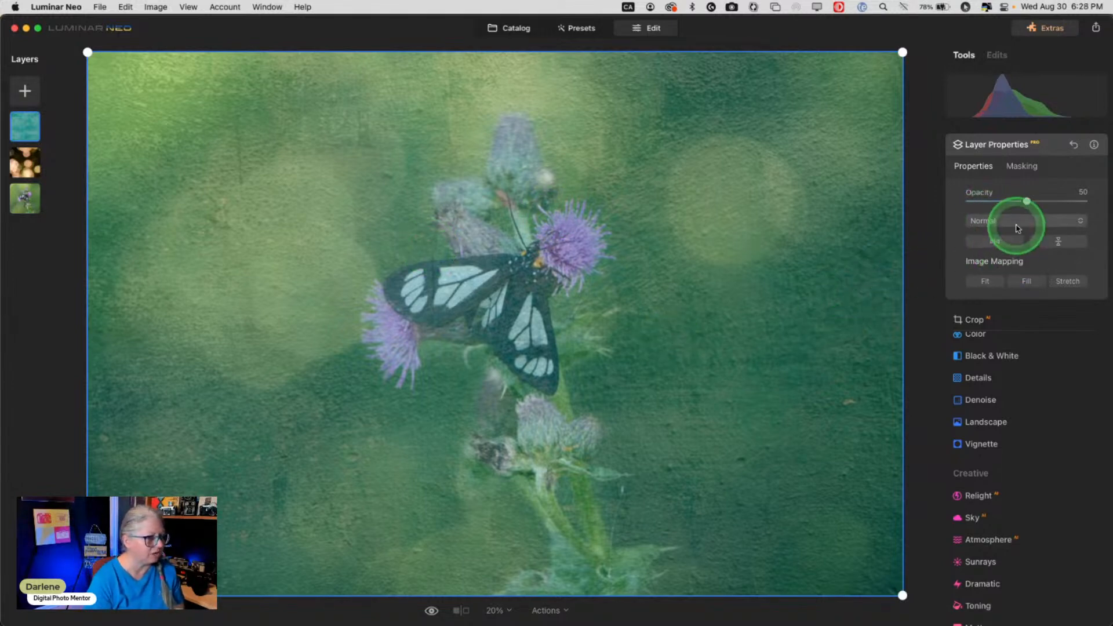
Set the teal texture layer's Opacity to 100 and its blend mode to Soft Light.
drag(1026, 201, 1101, 204)
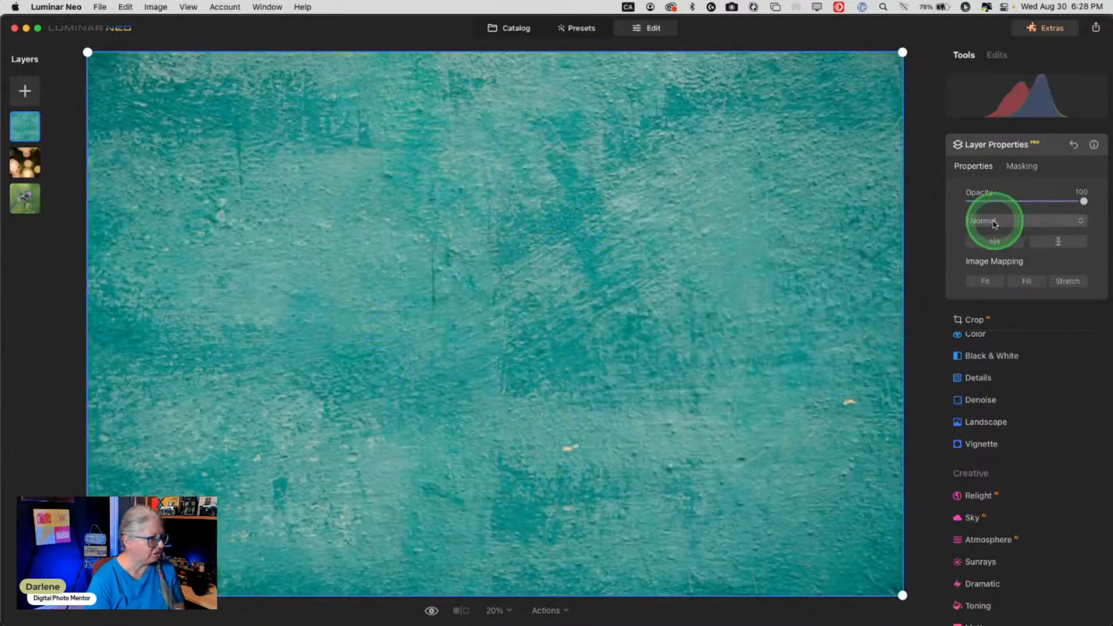
click(995, 242)
click(996, 242)
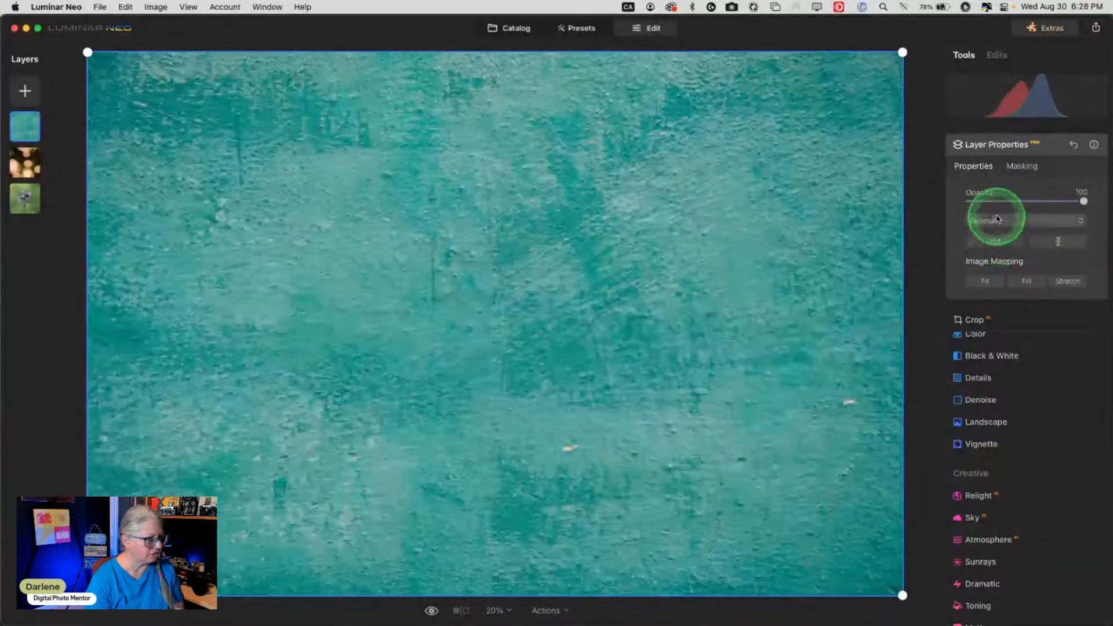
click(997, 219)
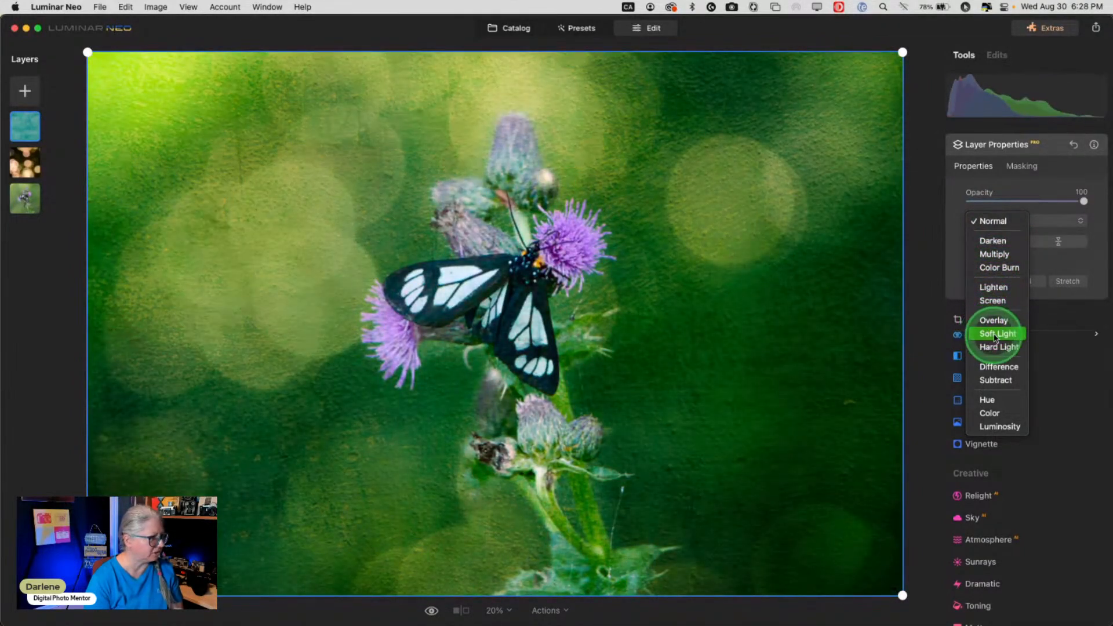
click(993, 336)
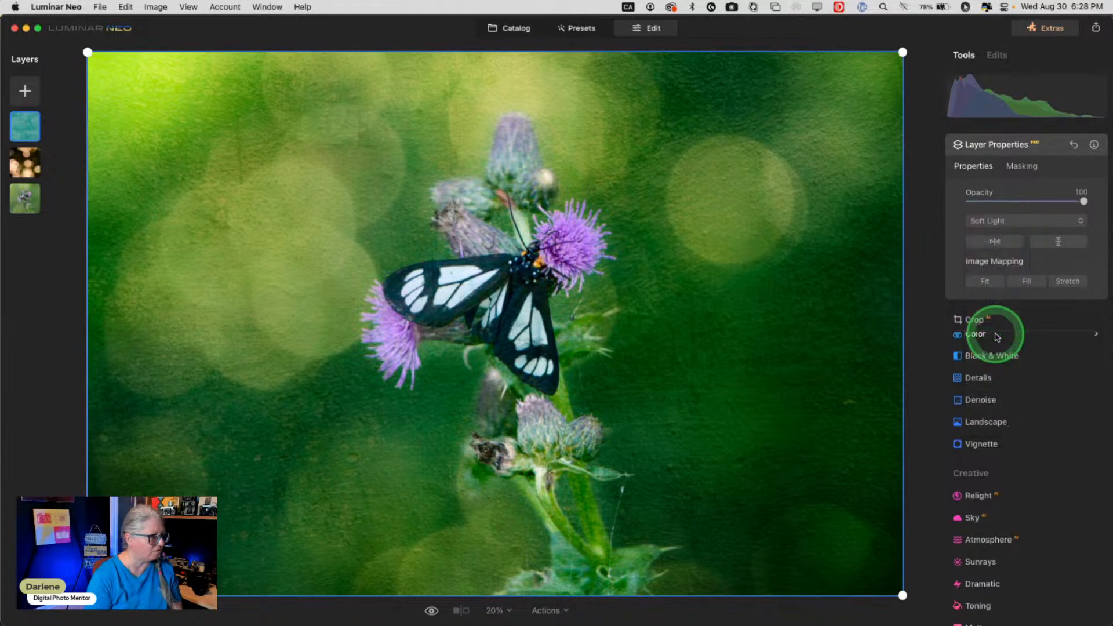
Convert the teal texture layer to black and white so it no longer tints the moth photo.
click(1052, 151)
scroll(1031, 179, down, 2)
scroll(1031, 179, up, 2)
click(989, 231)
click(1027, 270)
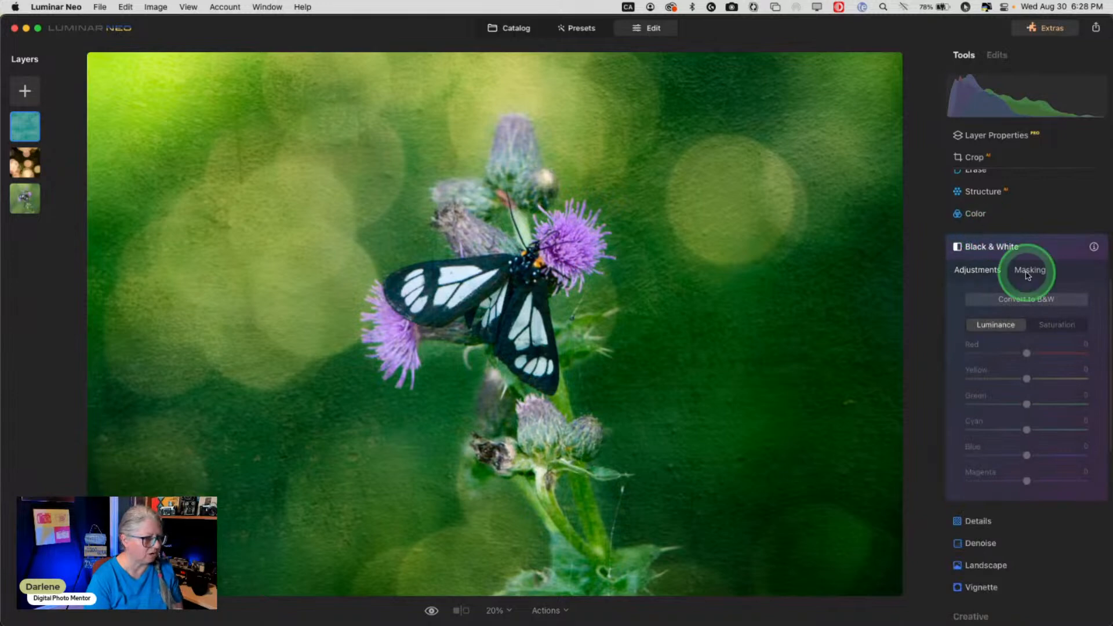
click(1027, 300)
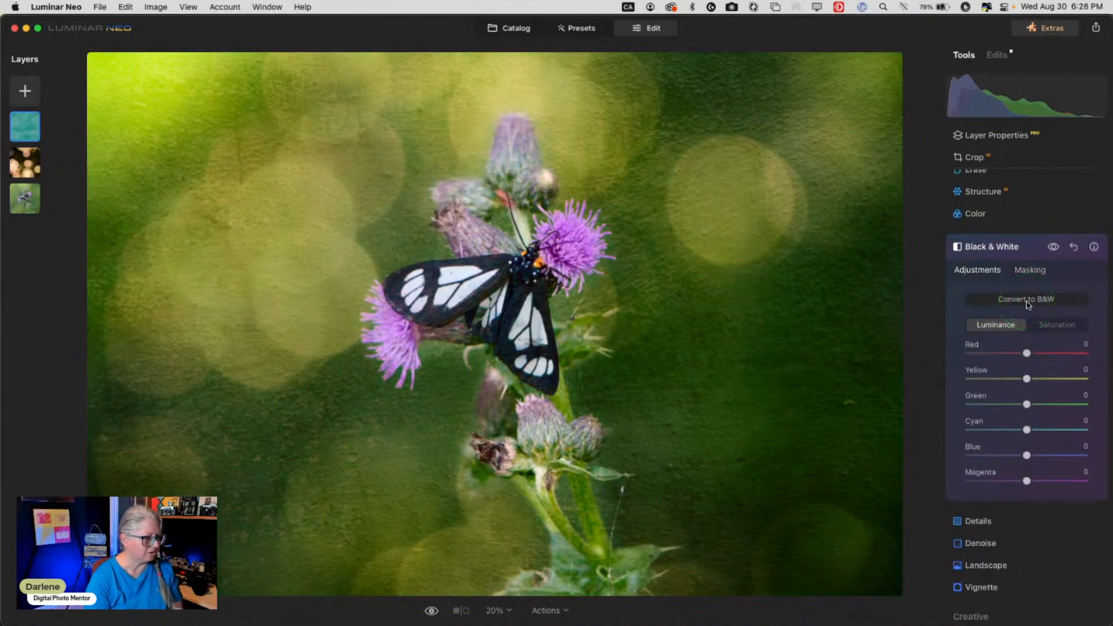
click(1016, 248)
Lower the texture layer's opacity to 77.
scroll(1026, 192, up, 2)
click(1035, 137)
drag(1076, 202, 1058, 246)
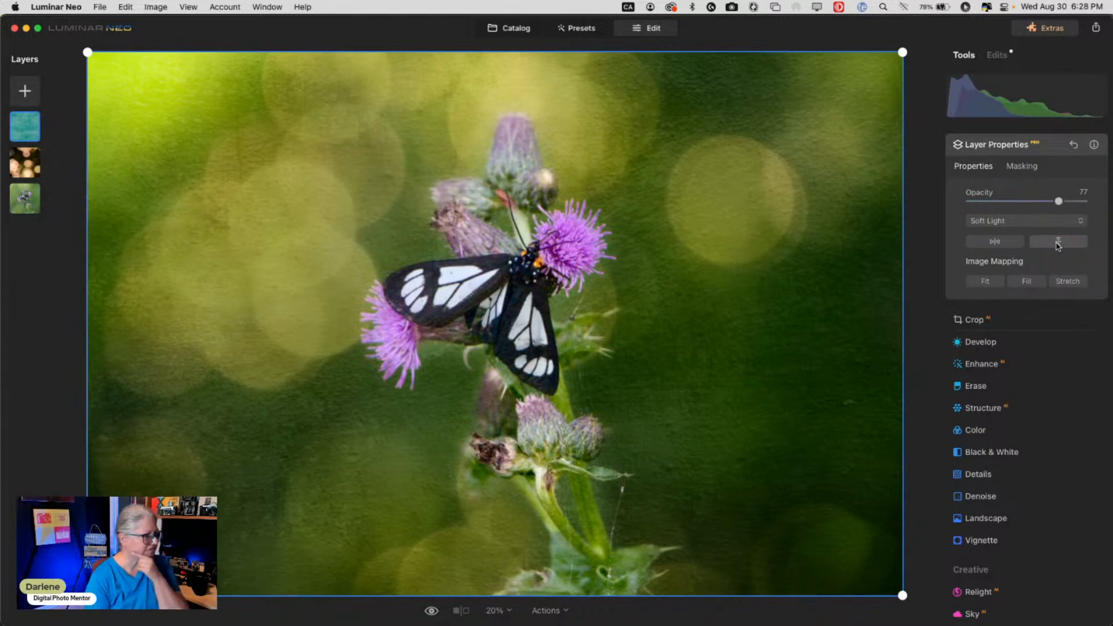
Flip the texture layer vertically and try out its horizontal mirroring.
click(1057, 243)
click(997, 243)
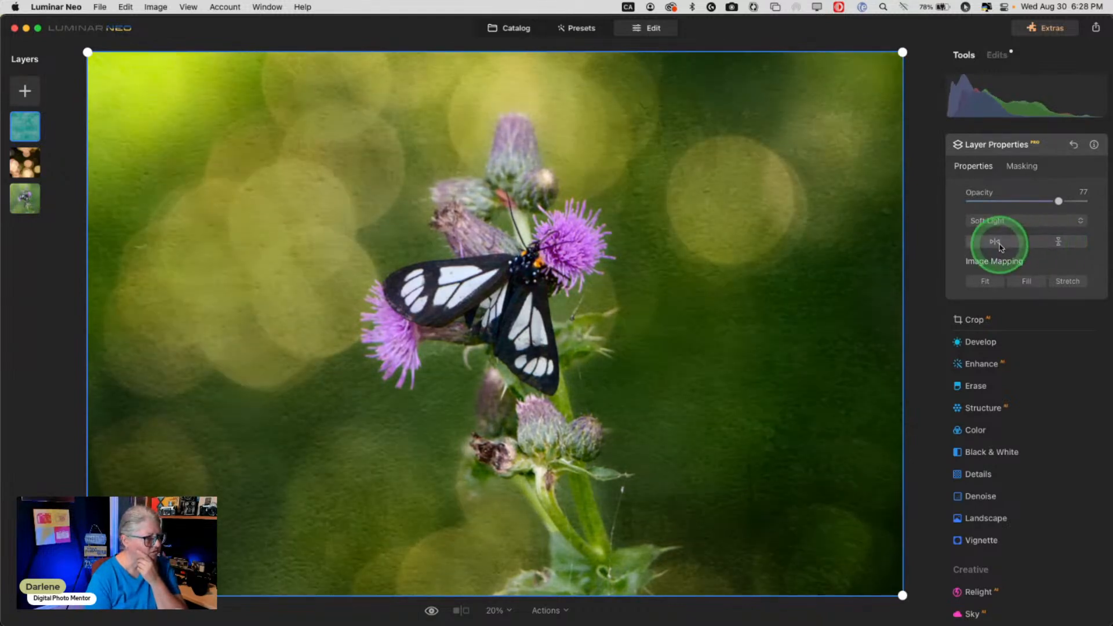
click(1000, 247)
click(999, 248)
click(999, 248)
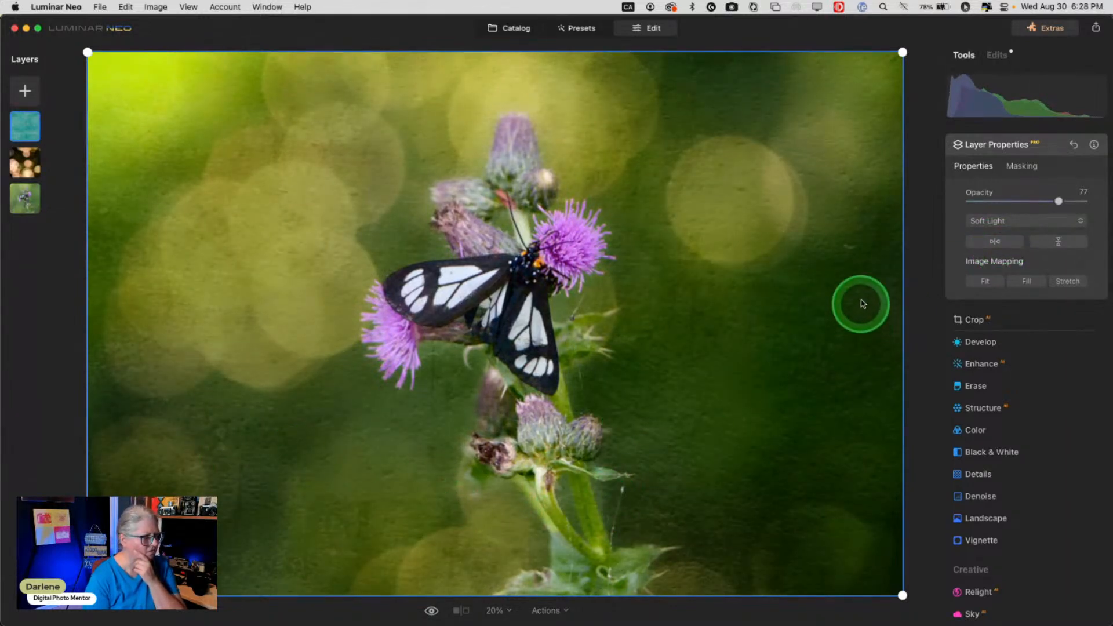
click(1049, 156)
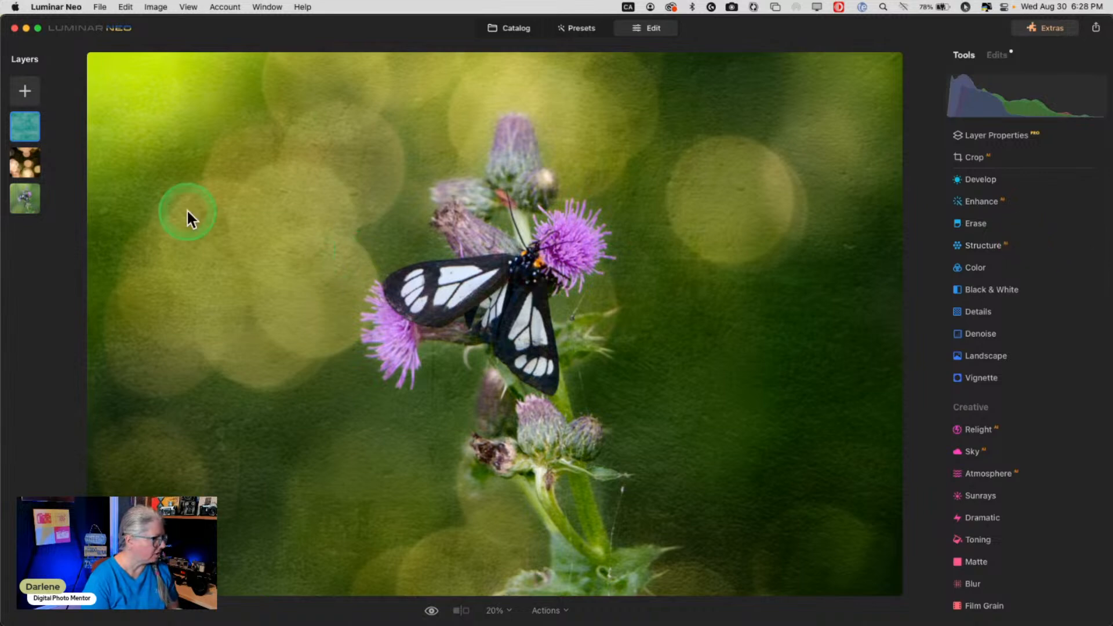
Adjust the bokeh layer's Develop settings to Exposure 0.46 and Highlights -67.
click(17, 160)
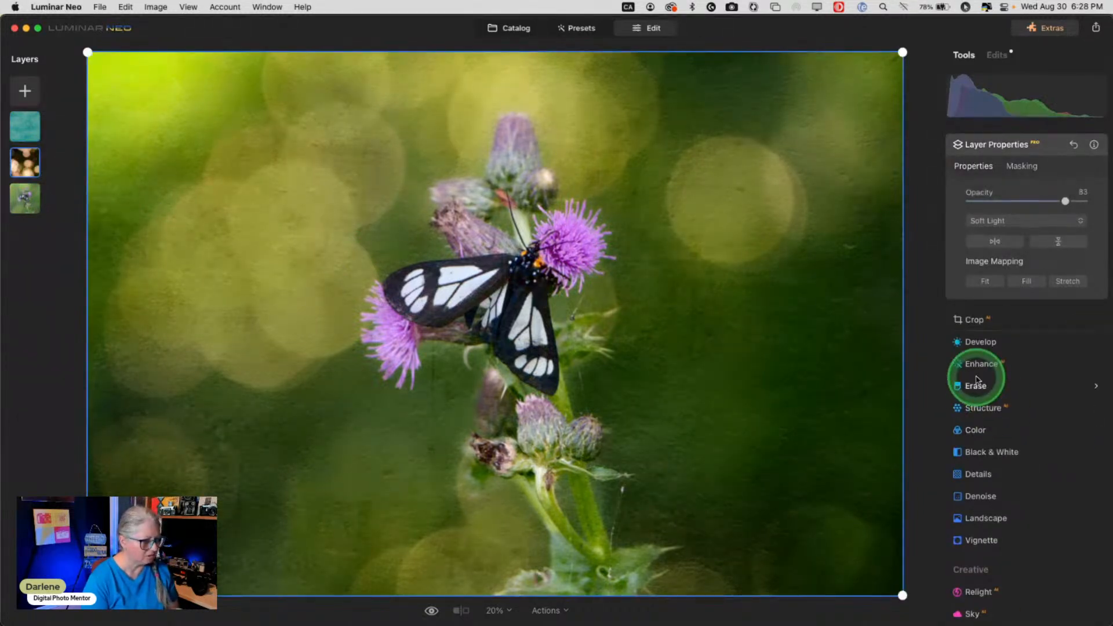
click(1002, 342)
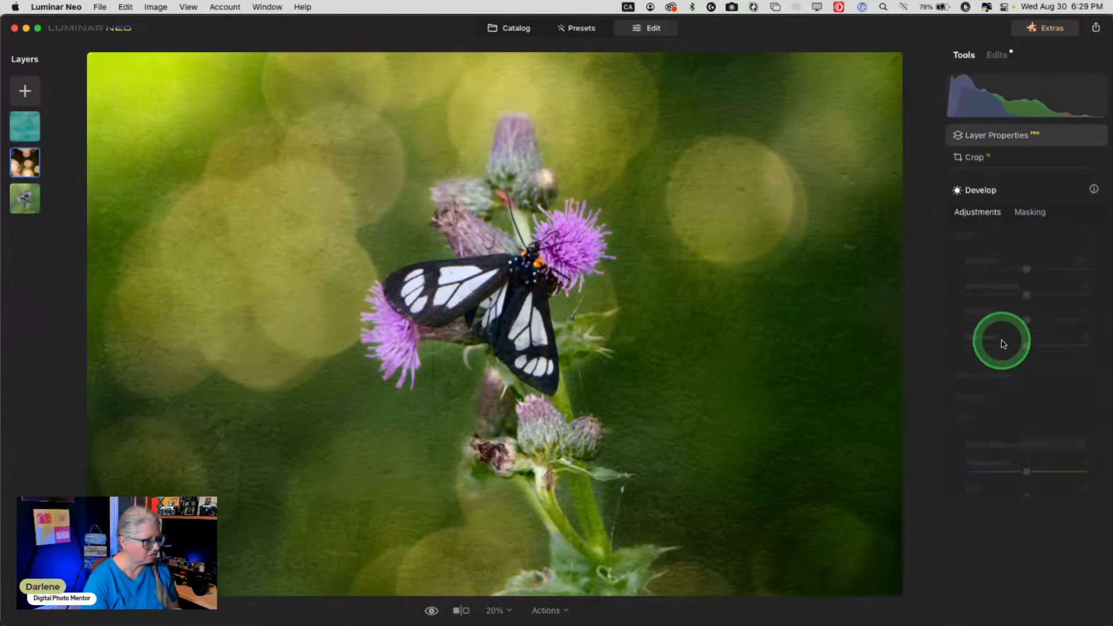
drag(1026, 262, 998, 265)
click(988, 315)
mouse_move(1007, 265)
mouse_down()
mouse_move(957, 262)
mouse_move(1081, 262)
mouse_move(776, 257)
mouse_move(927, 268)
mouse_move(1026, 259)
mouse_up()
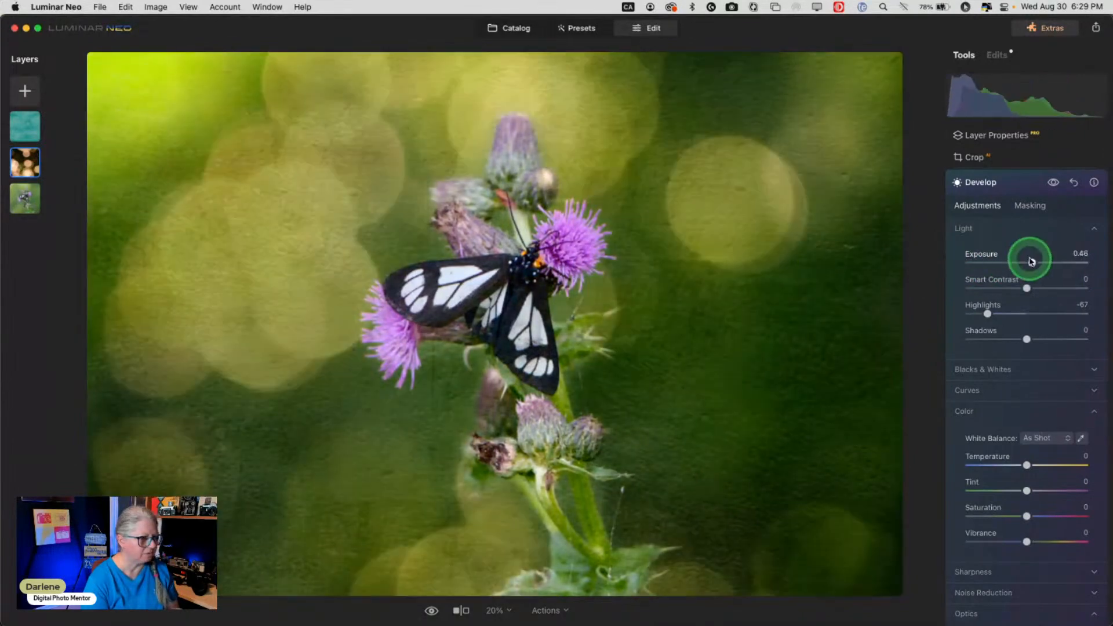
click(1019, 180)
Darken and mute the base moth layer in Develop with Exposure -1.74, Highlights -77 and Saturation -49.
click(27, 198)
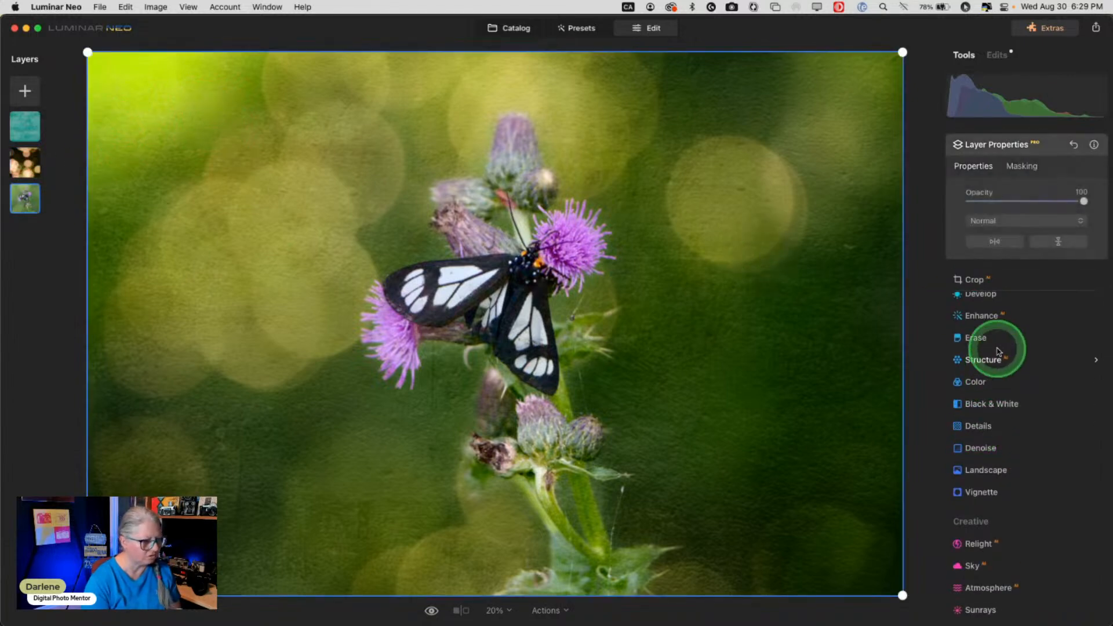
scroll(997, 331, up, 4)
click(985, 436)
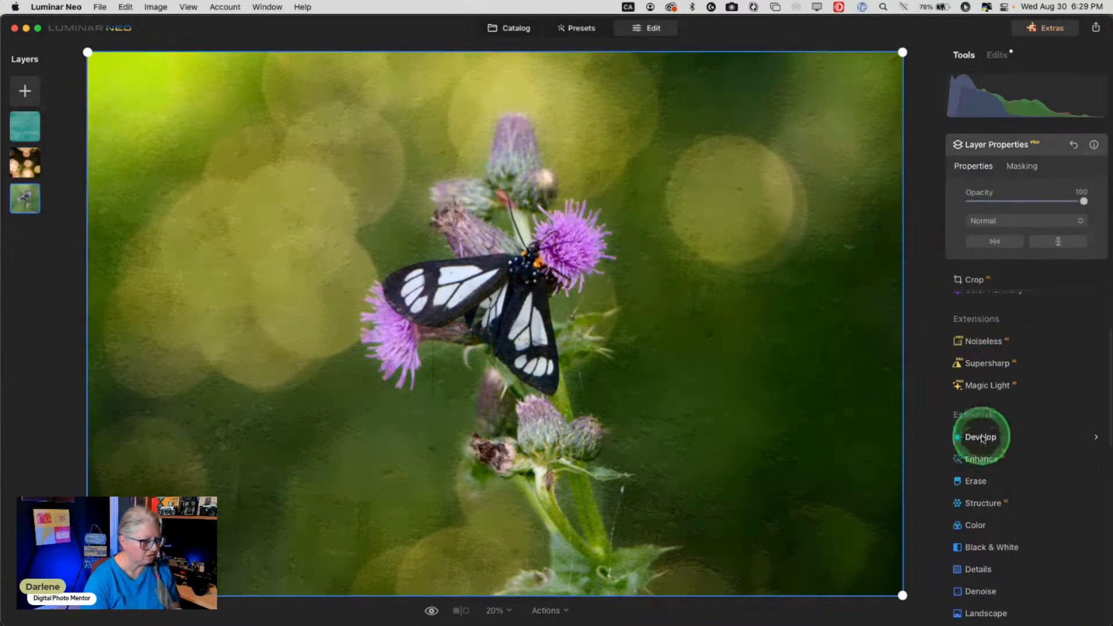
scroll(996, 355, up, 3)
drag(1027, 304, 981, 304)
mouse_move(1027, 253)
mouse_down()
mouse_move(993, 251)
mouse_move(1007, 254)
mouse_up()
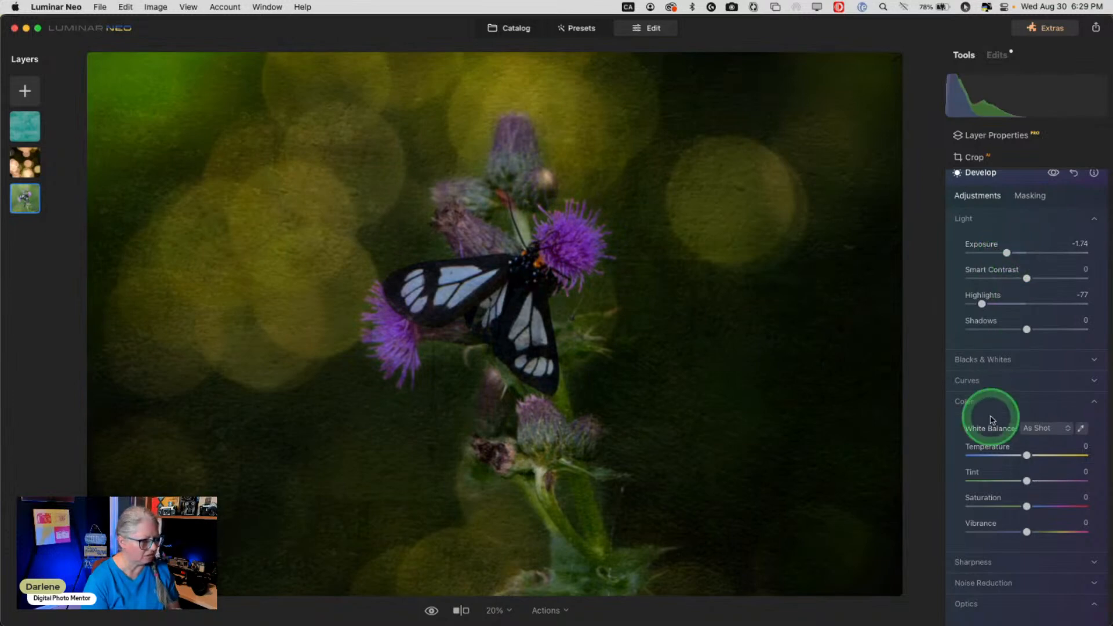
drag(1026, 507, 998, 505)
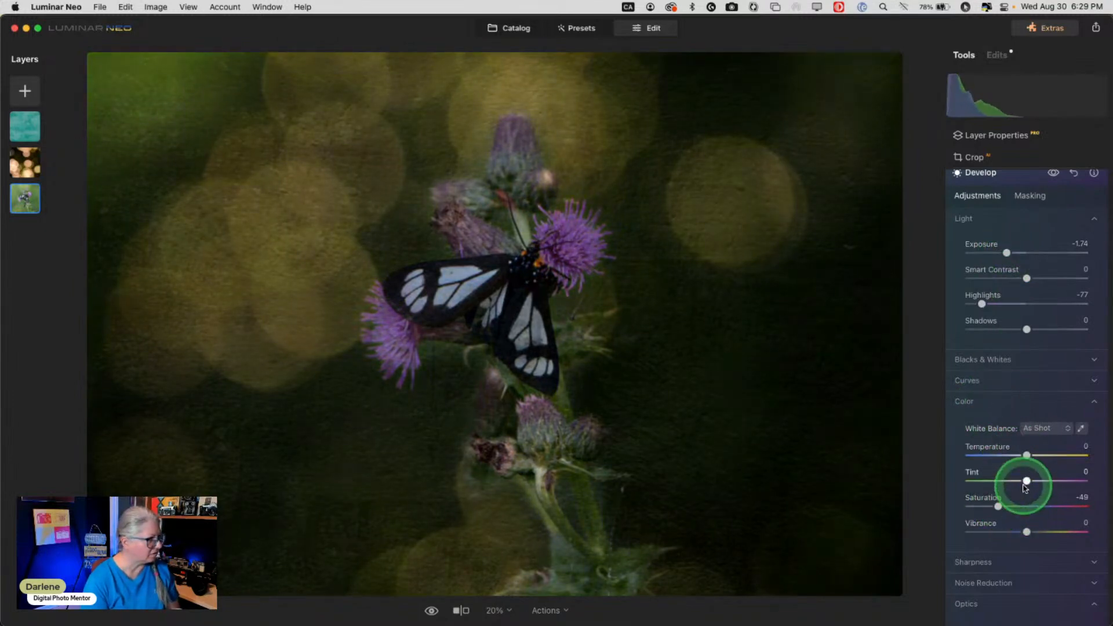
Limit the base layer's Develop adjustments with a diagonal linear gradient mask over the photo's upper-left corner.
scroll(1023, 484, up, 3)
click(1029, 279)
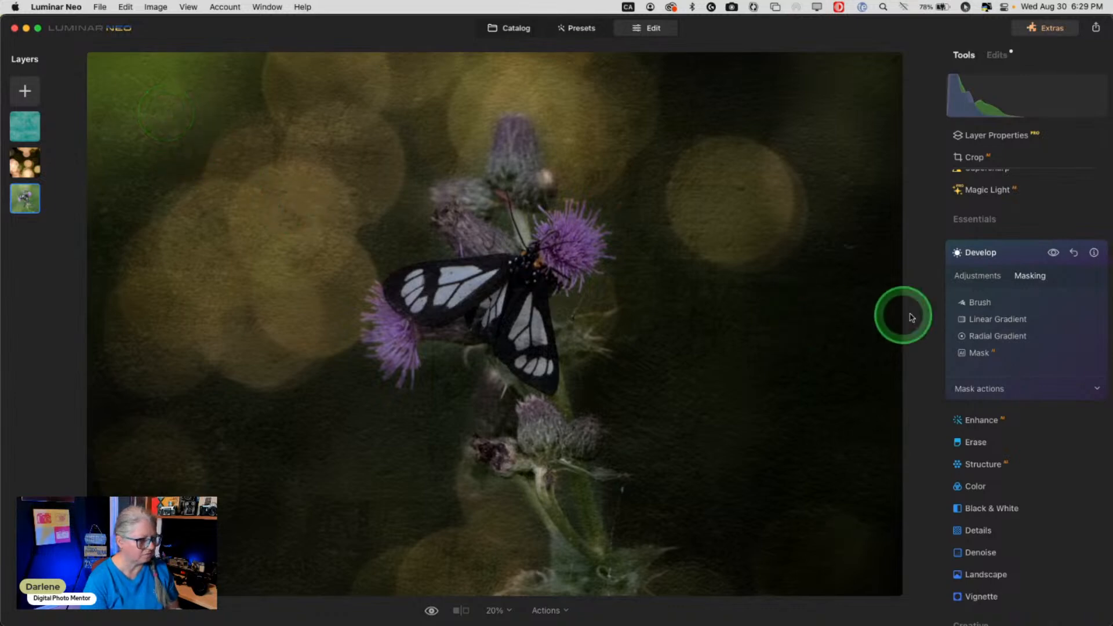
click(986, 319)
drag(156, 94, 334, 260)
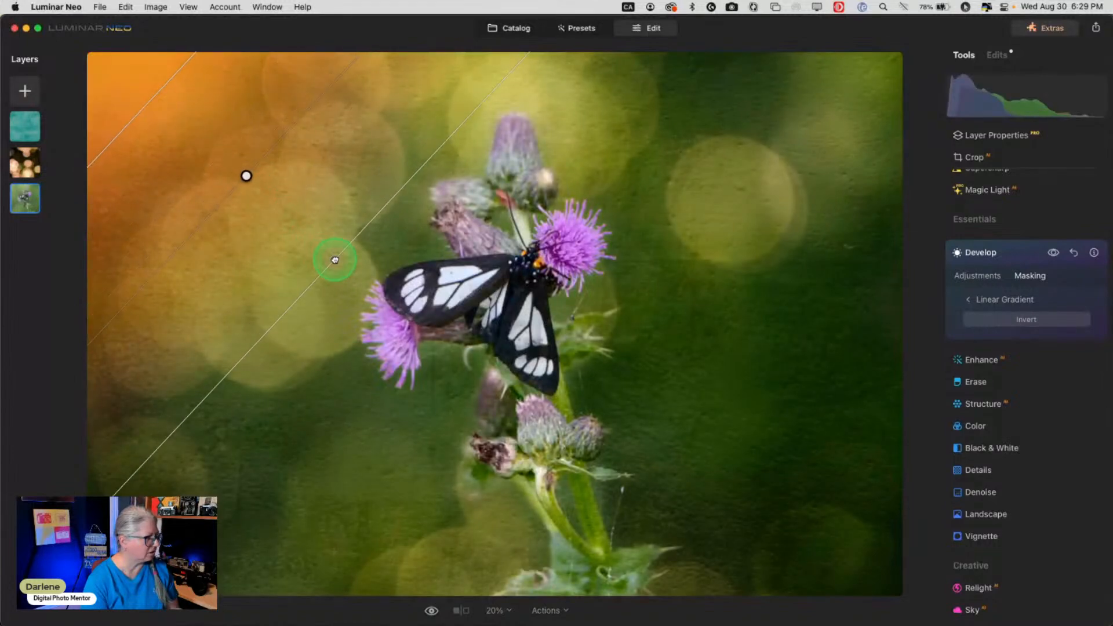
click(982, 278)
click(1019, 279)
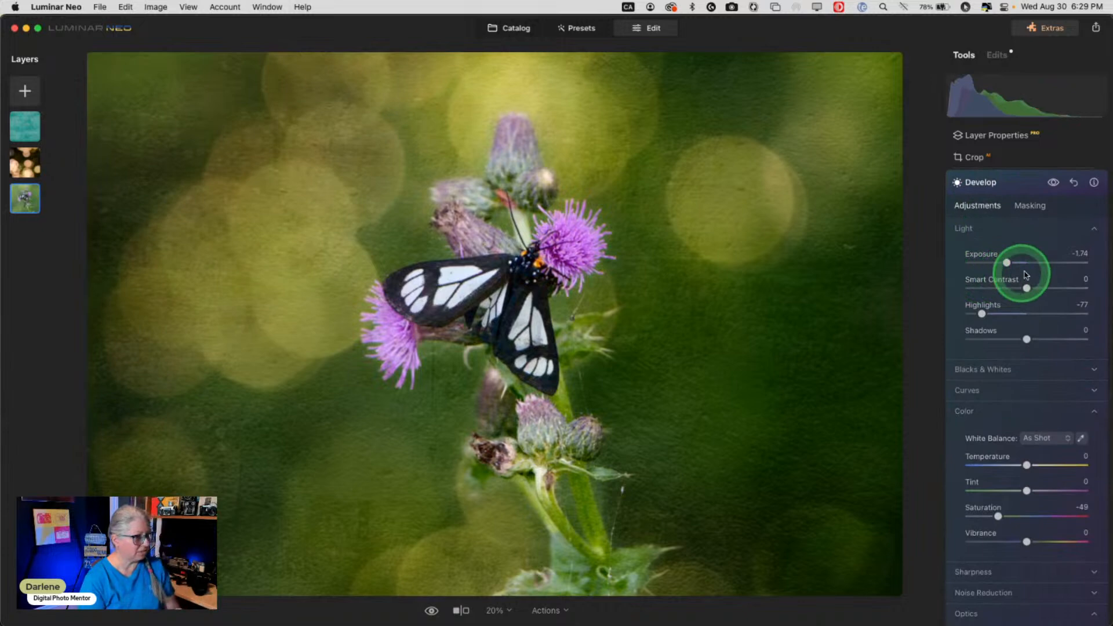
Compare the photo with and without the masked Develop adjustments.
click(1053, 183)
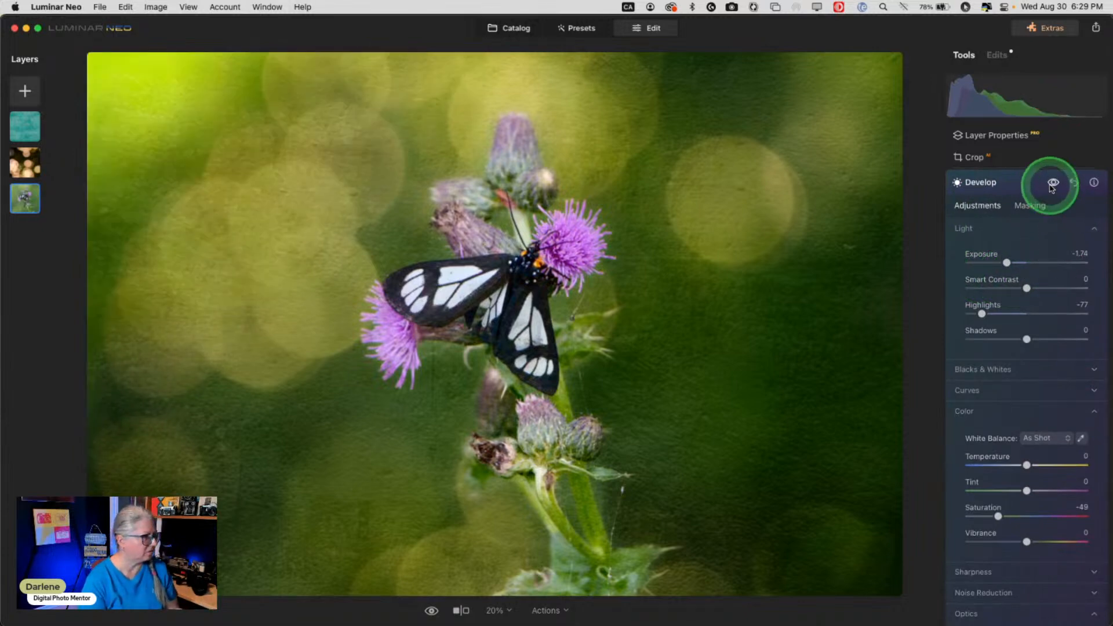
click(1053, 183)
click(1053, 185)
click(1052, 184)
Refine the masked corner's light with Highlights -100 and Exposure -1.62.
click(980, 316)
drag(980, 318, 1000, 314)
drag(1004, 262, 1007, 262)
mouse_move(1000, 314)
mouse_down()
mouse_move(945, 307)
mouse_move(990, 312)
mouse_up()
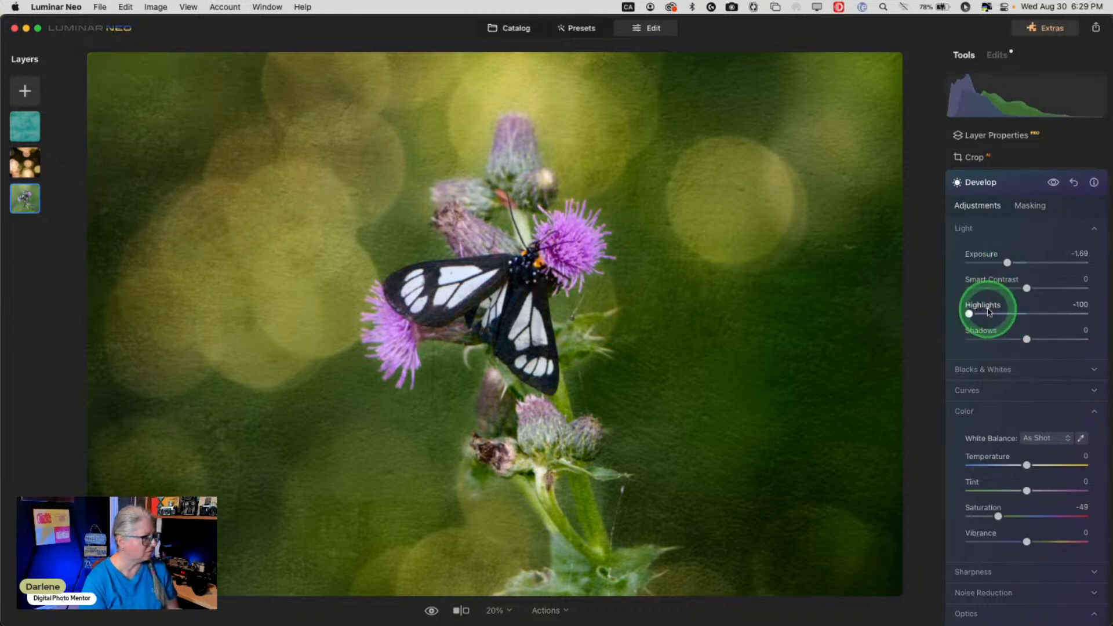
drag(1007, 262, 1009, 262)
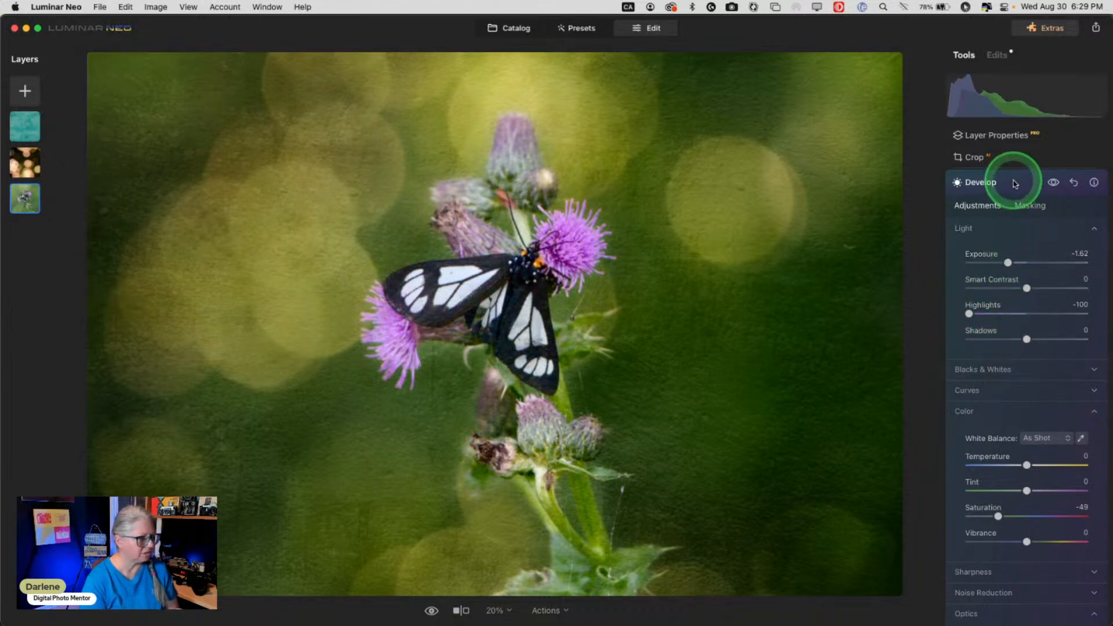
Set the masked corner's Saturation to -35 and warm its Temperature to 12.
drag(998, 516, 1006, 515)
drag(1027, 465, 1034, 466)
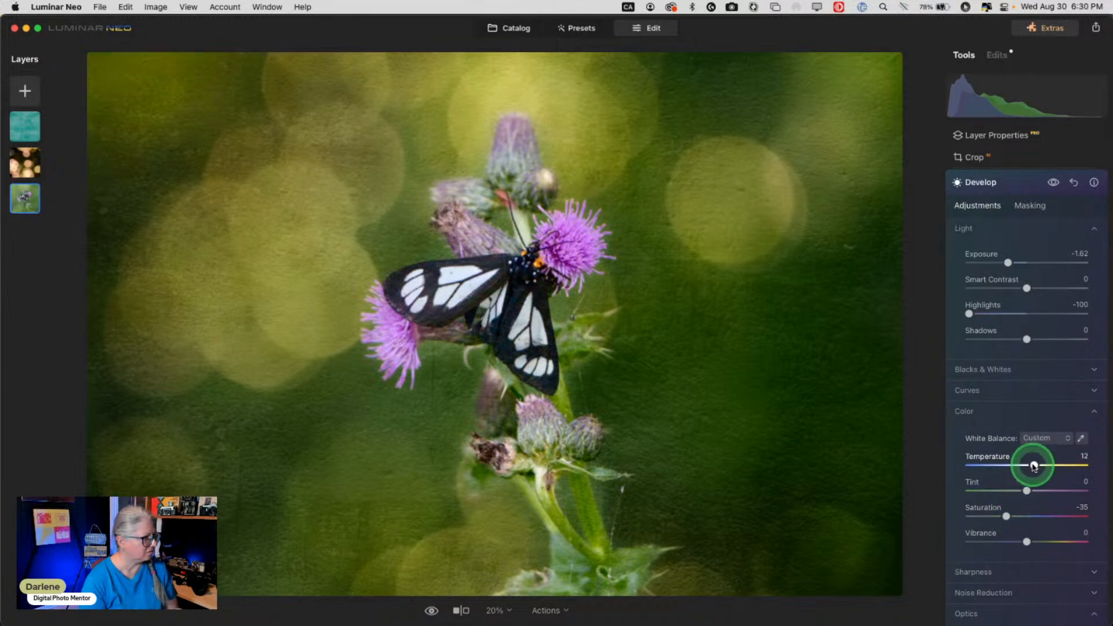
click(1026, 182)
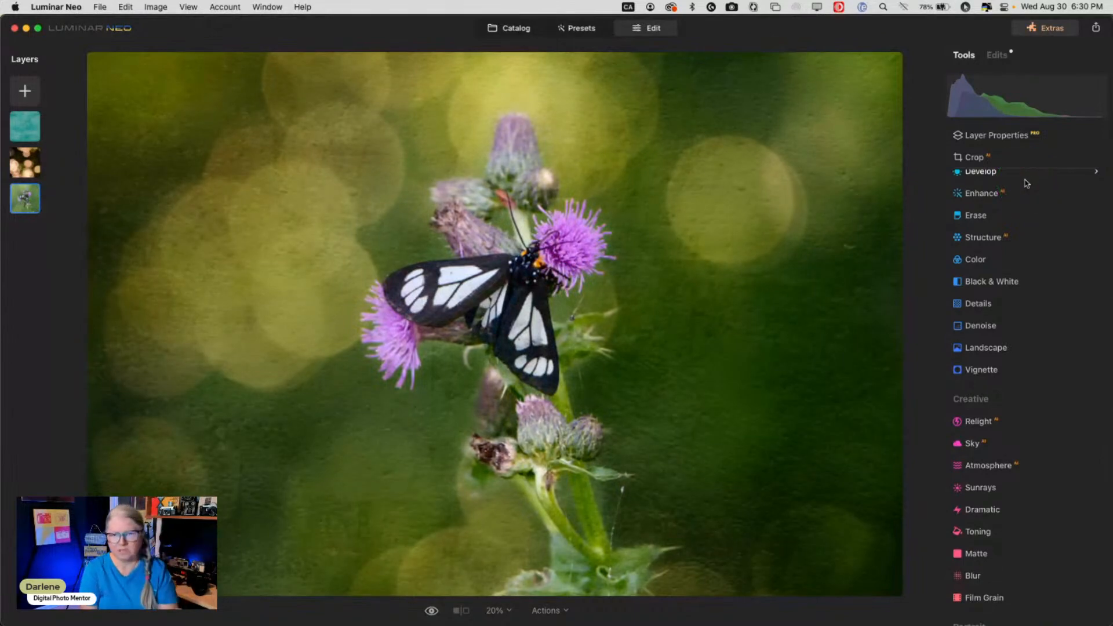
Compare the edited moth composite with the original photo and return to the catalog.
key(backslash)
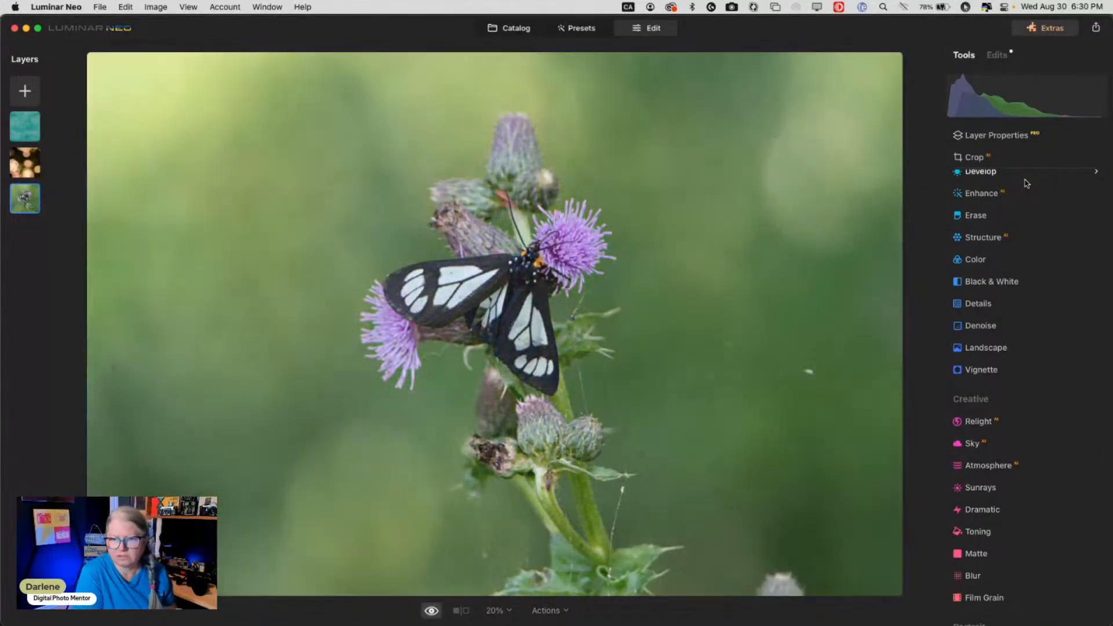
key(backslash)
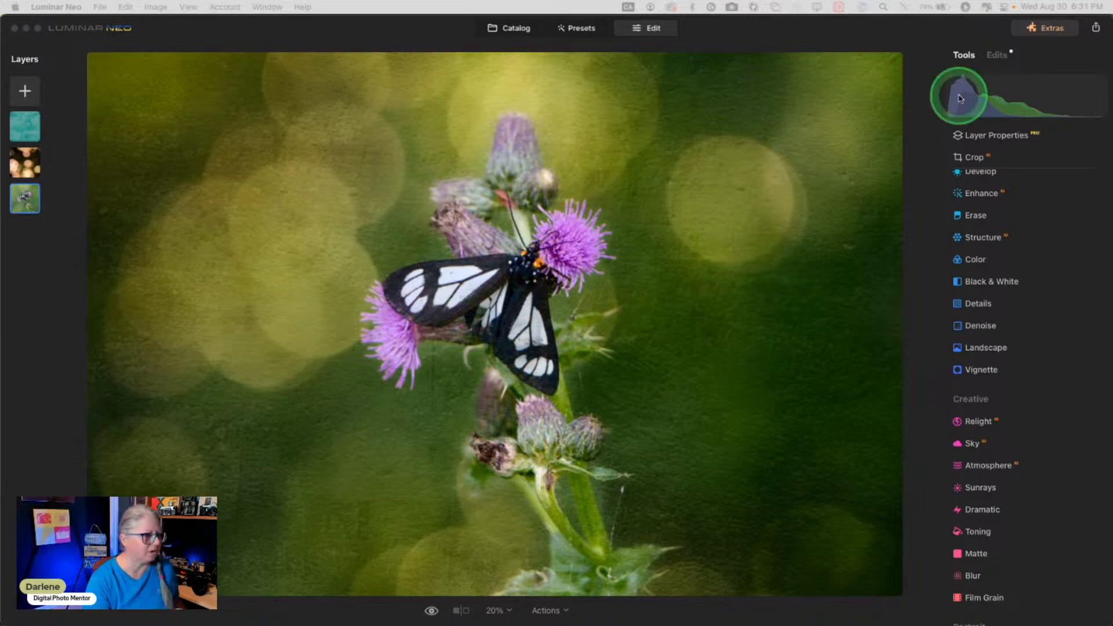
click(719, 34)
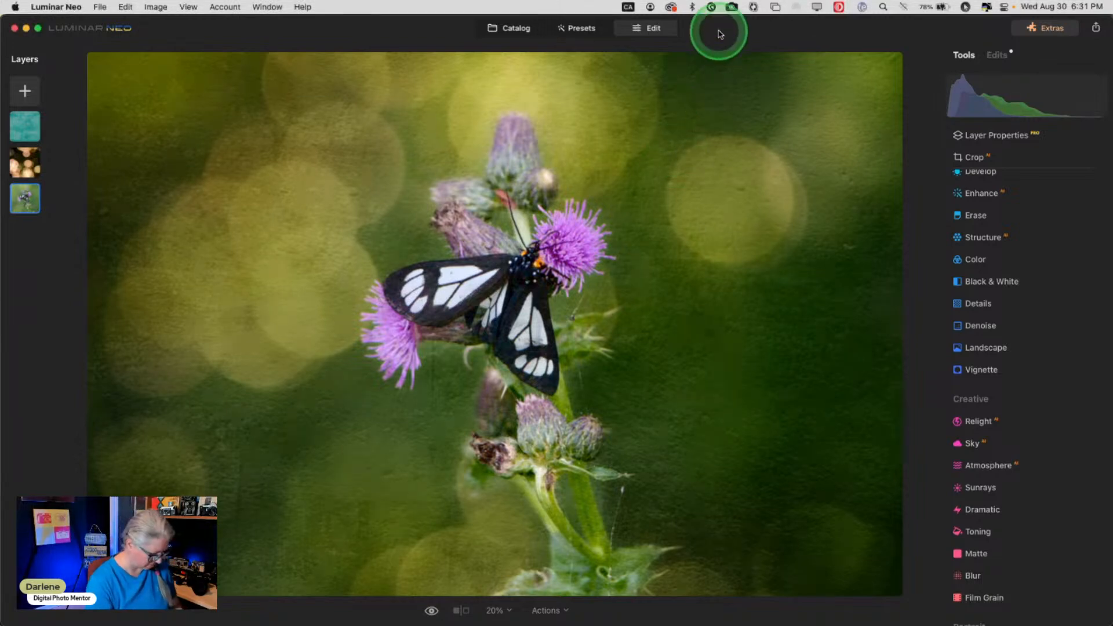
key(g)
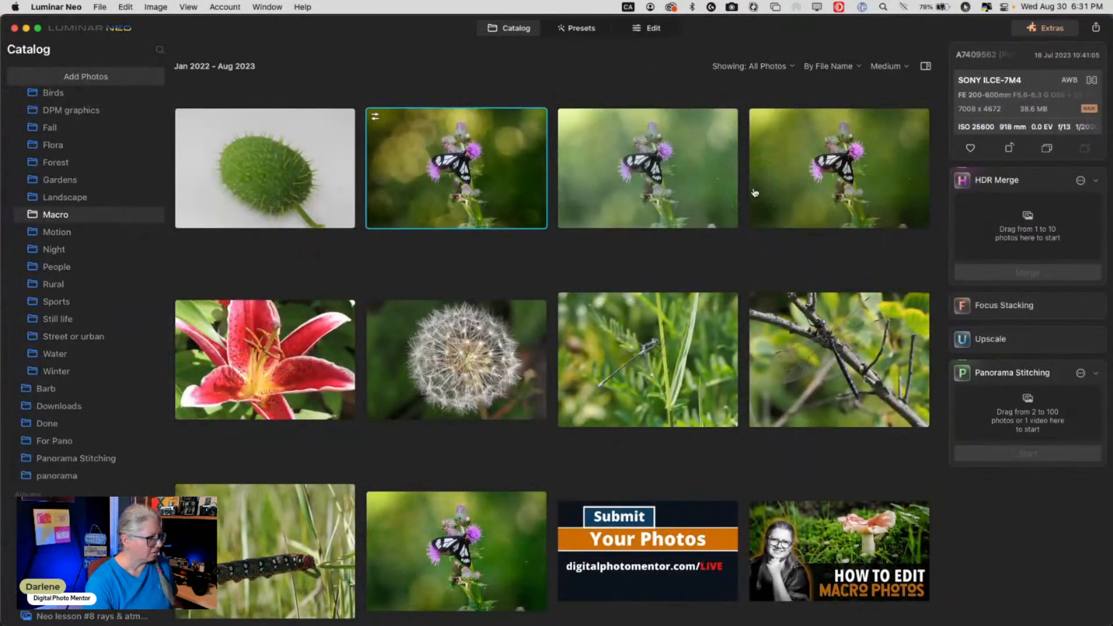
Switch to Lightroom Classic and show the Library photos as a grid.
key(super+Tab)
click(754, 189)
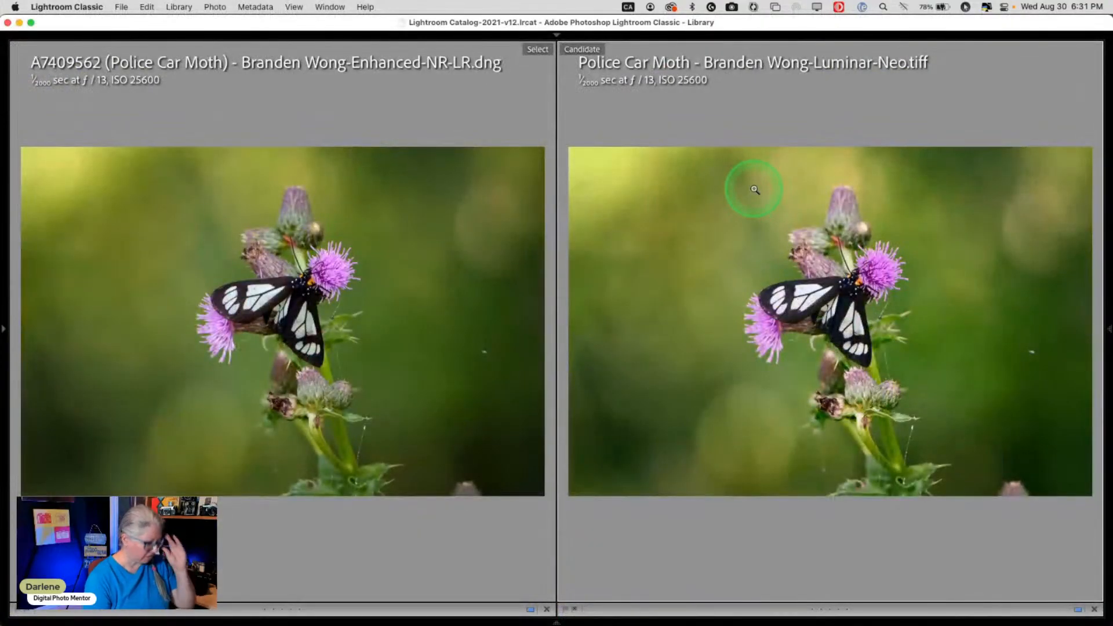
key(g)
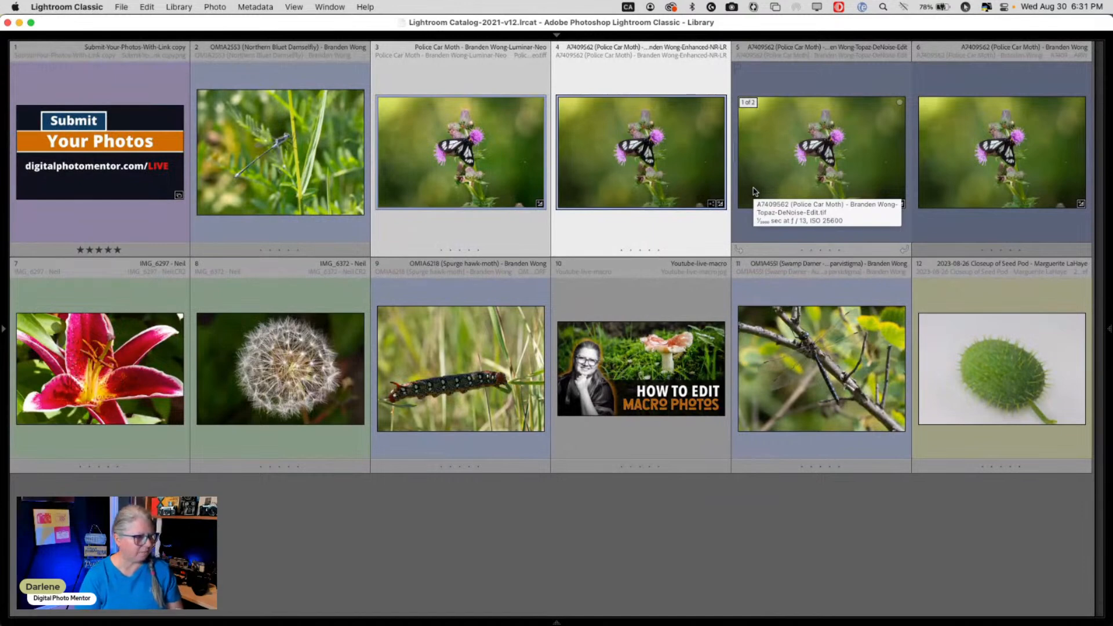
click(693, 527)
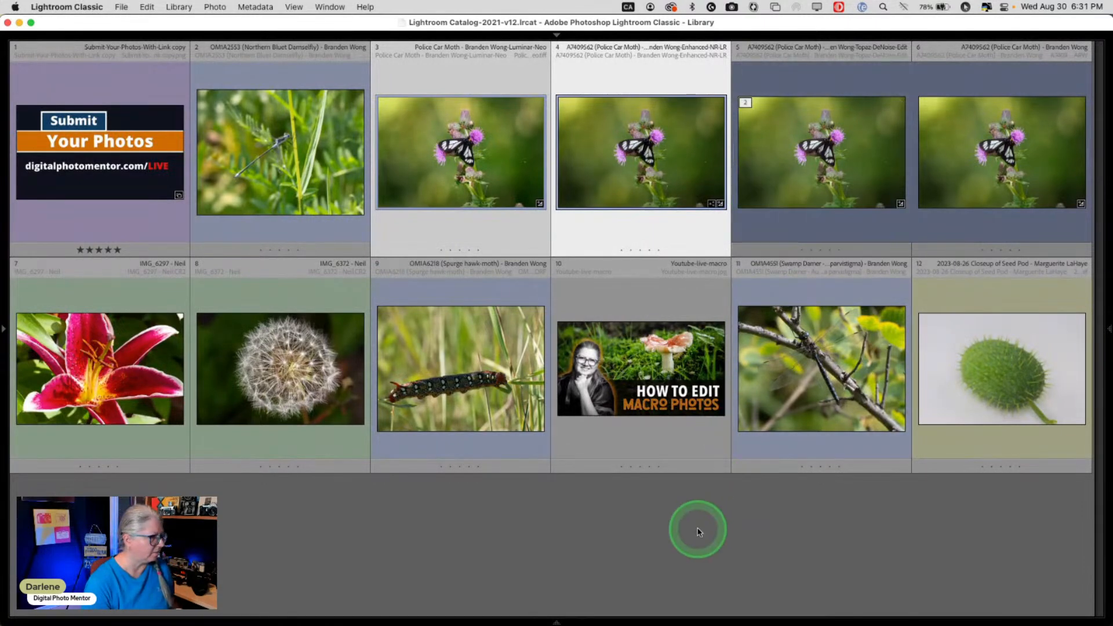
Open the green seed pod close-up in the Develop module and show the filmstrip.
click(161, 404)
click(990, 374)
key(d)
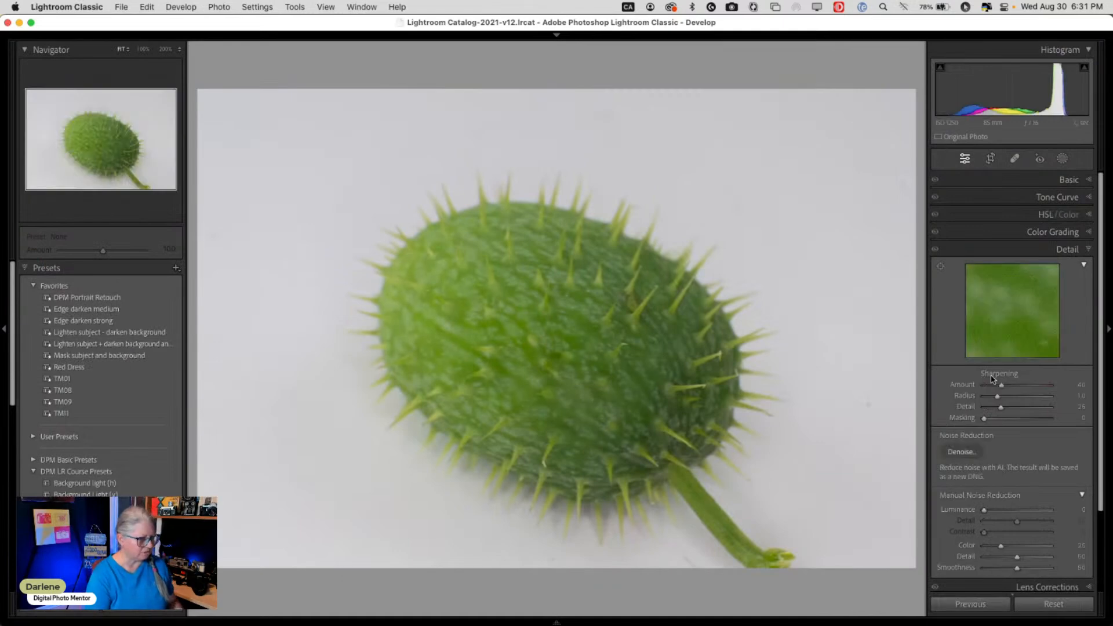
click(556, 622)
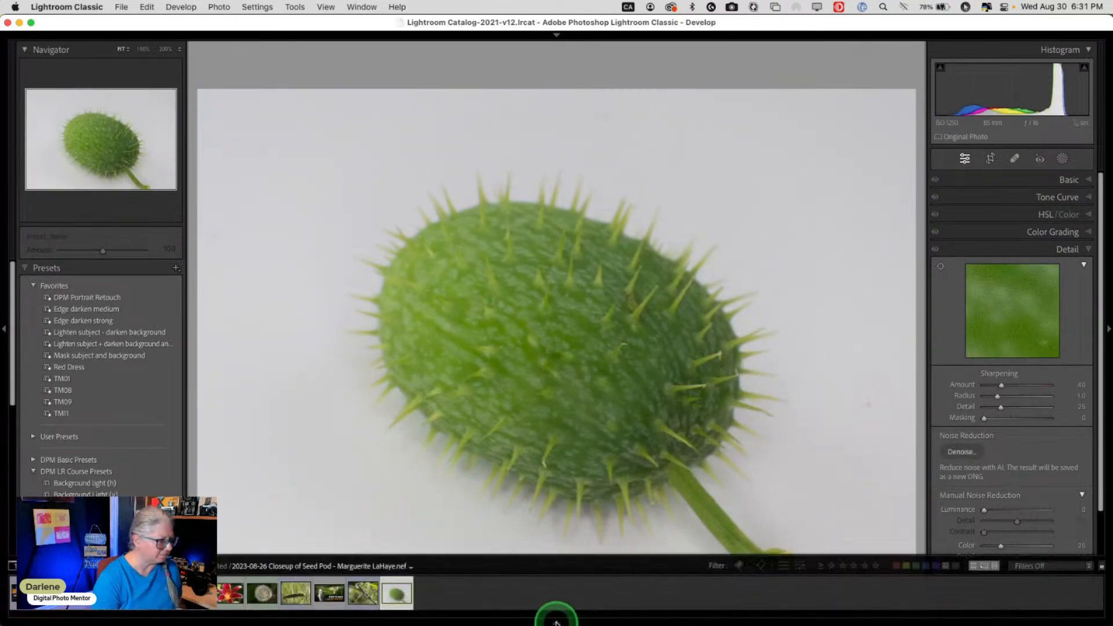
Apply the Camera Landscape profile to the seed pod photo.
click(1063, 181)
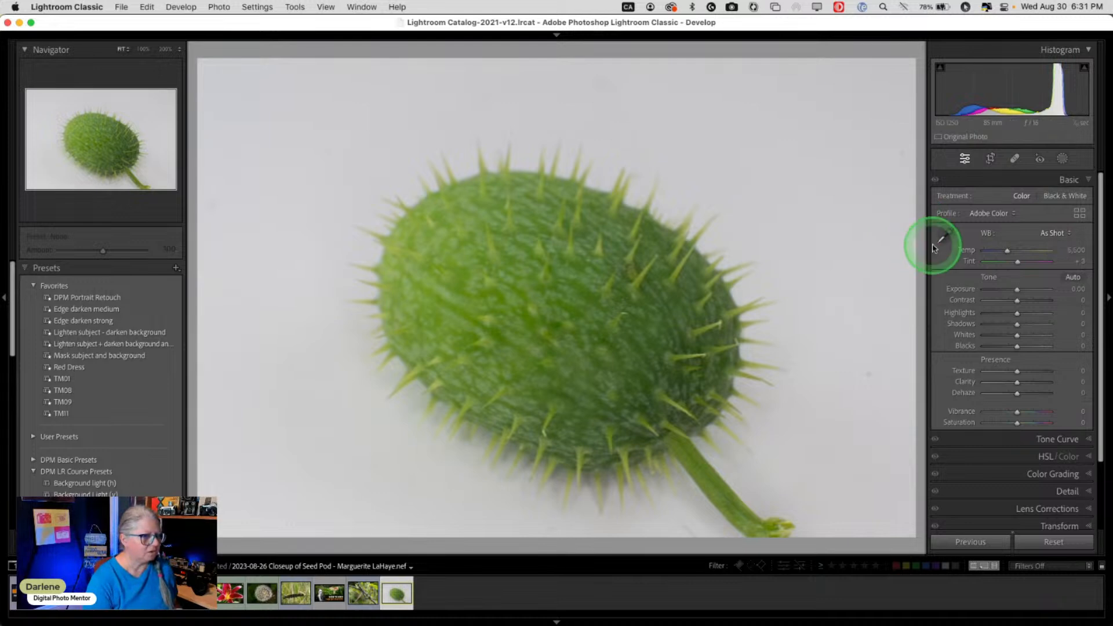
click(1079, 215)
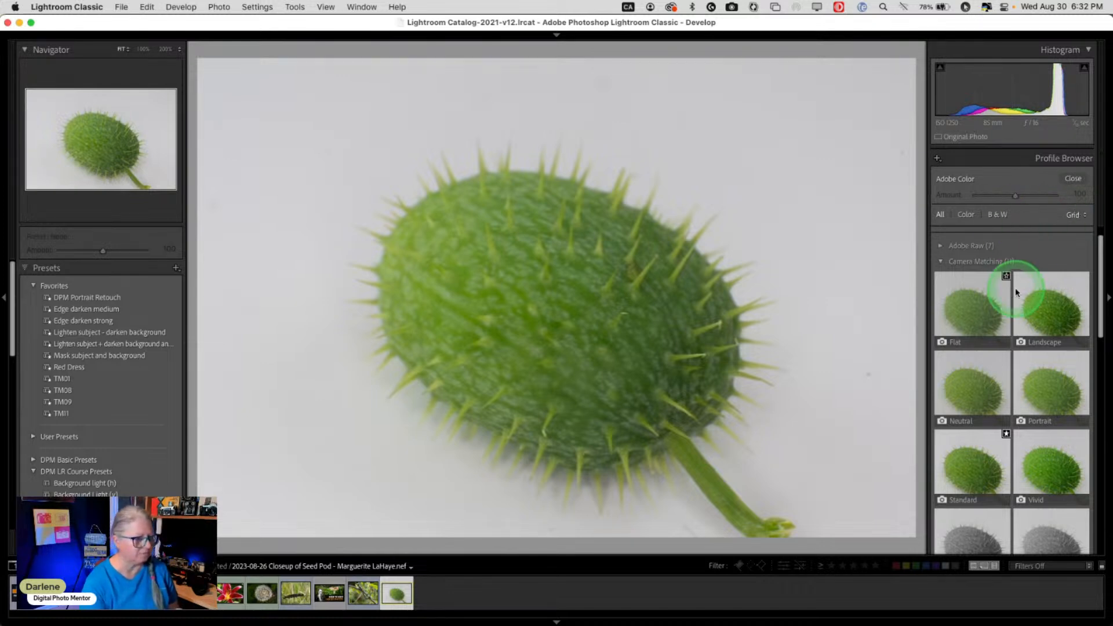
click(1049, 296)
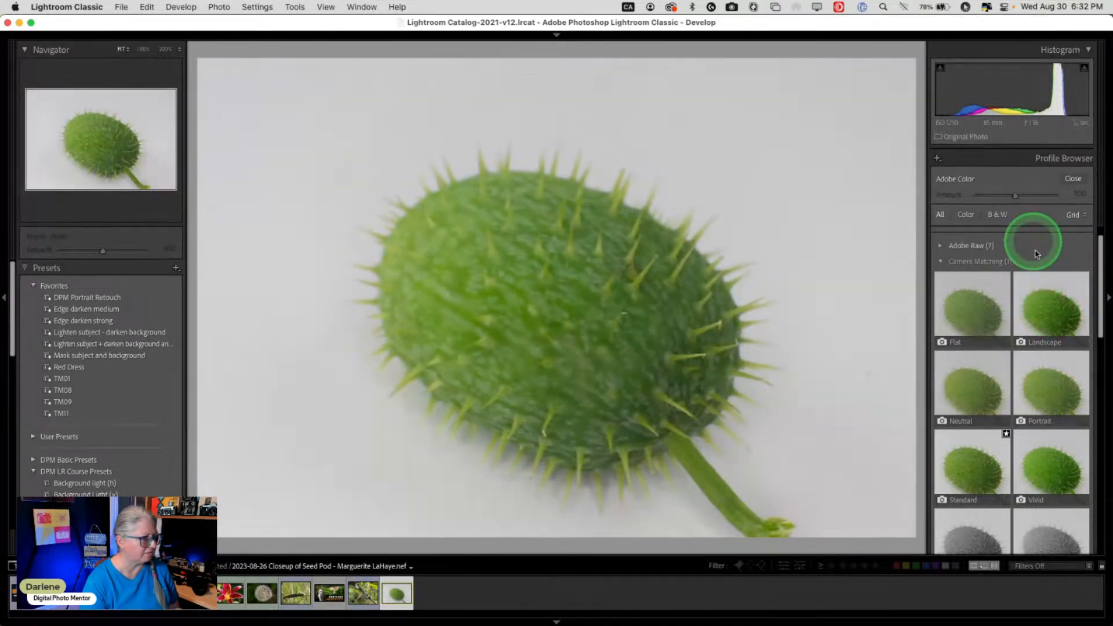
click(1051, 308)
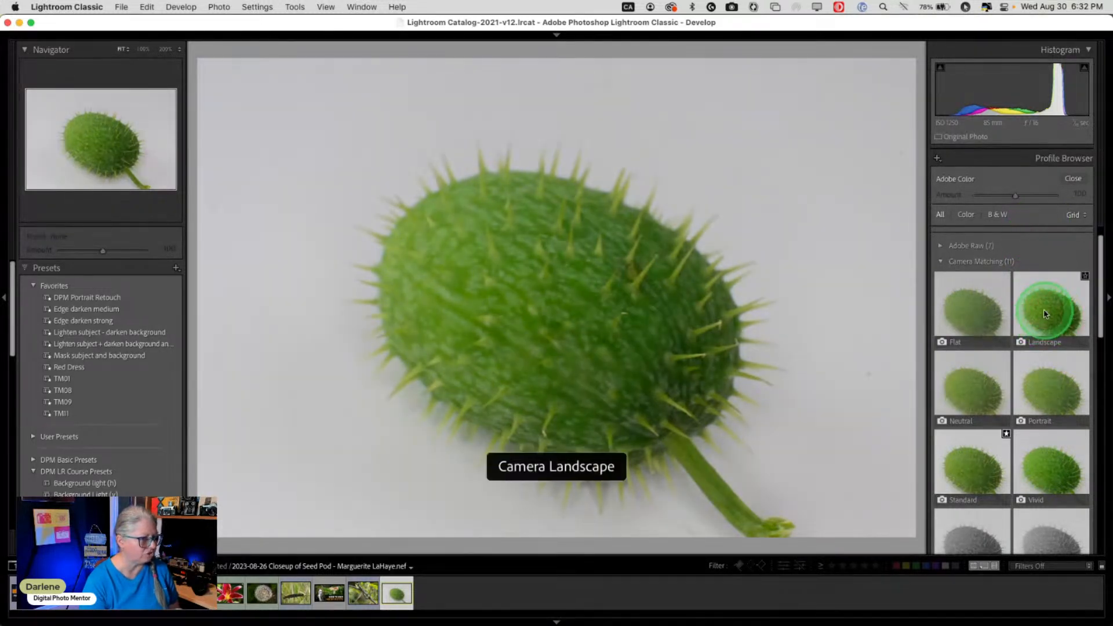
click(1073, 179)
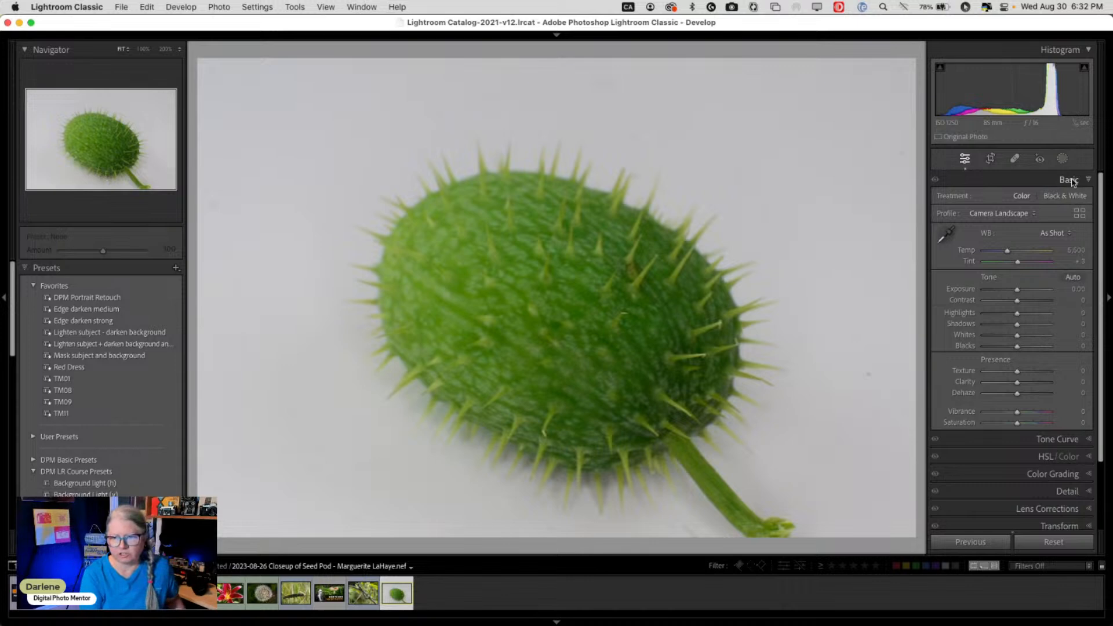
Auto-set the seed pod photo's Whites and Blacks, check them for clipping, and fine-tune to Whites +73 and Blacks -48.
click(965, 337)
shift+double_click(965, 335)
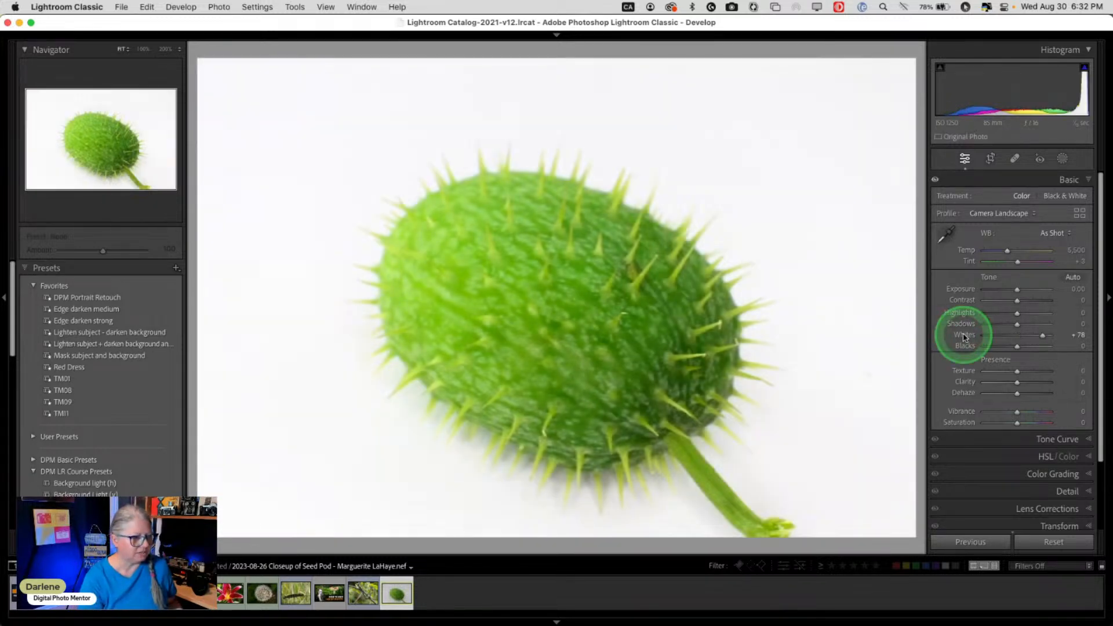
shift+double_click(965, 346)
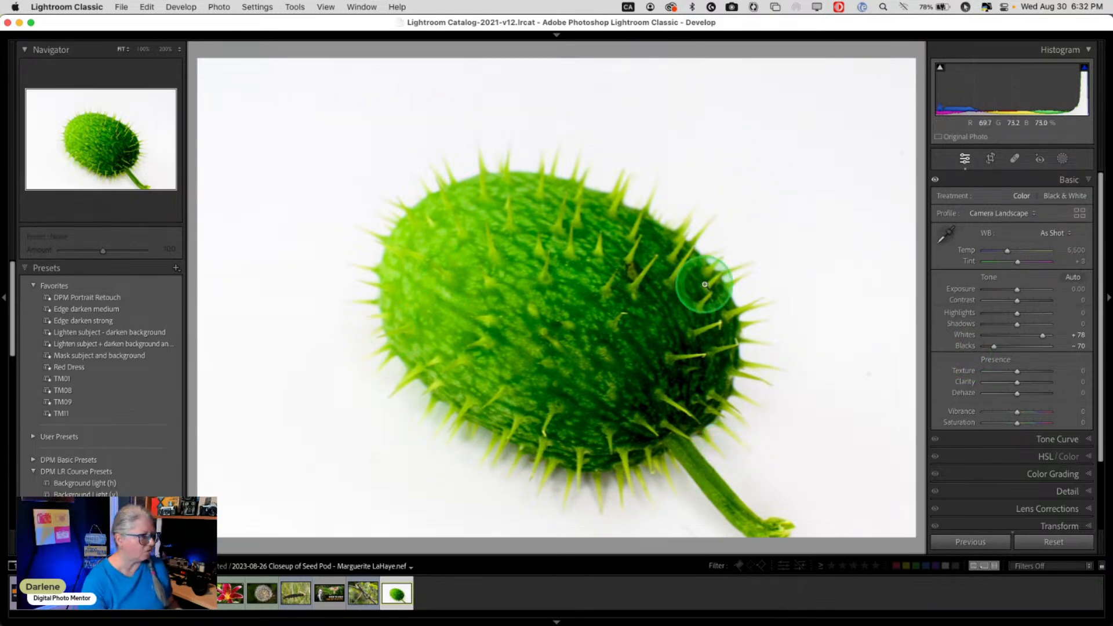
alt+click(1043, 336)
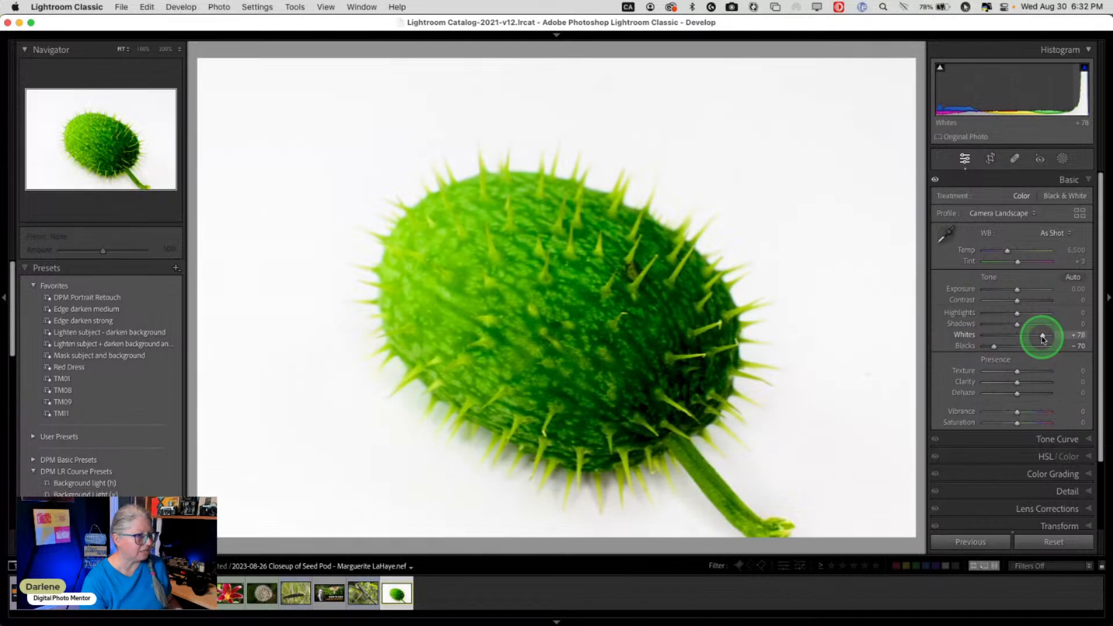
alt+click(1043, 336)
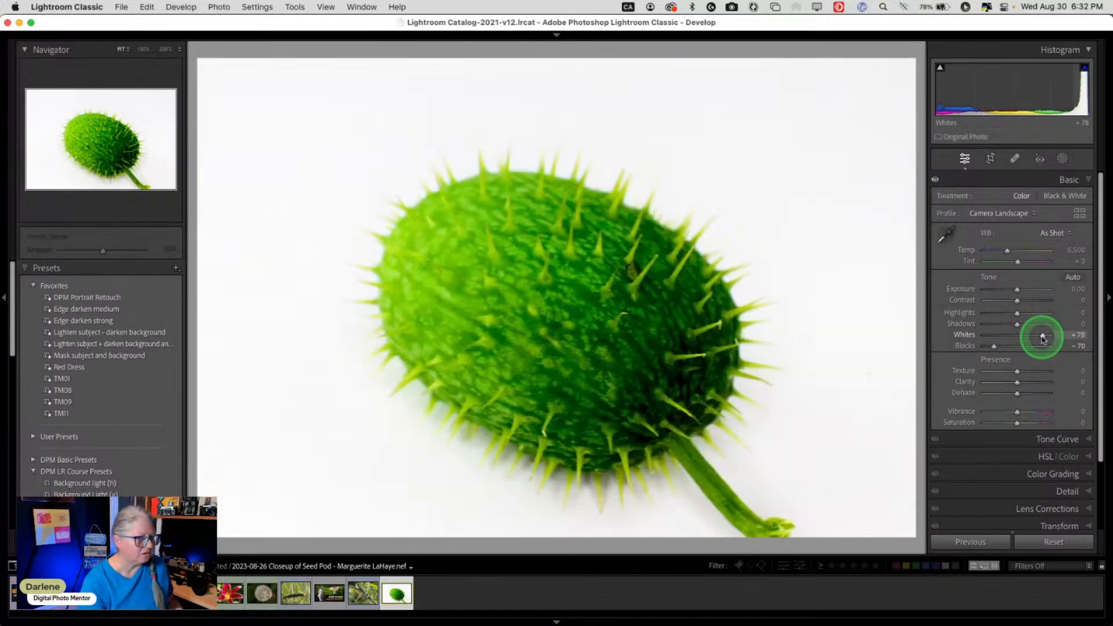
drag(1043, 337, 999, 348)
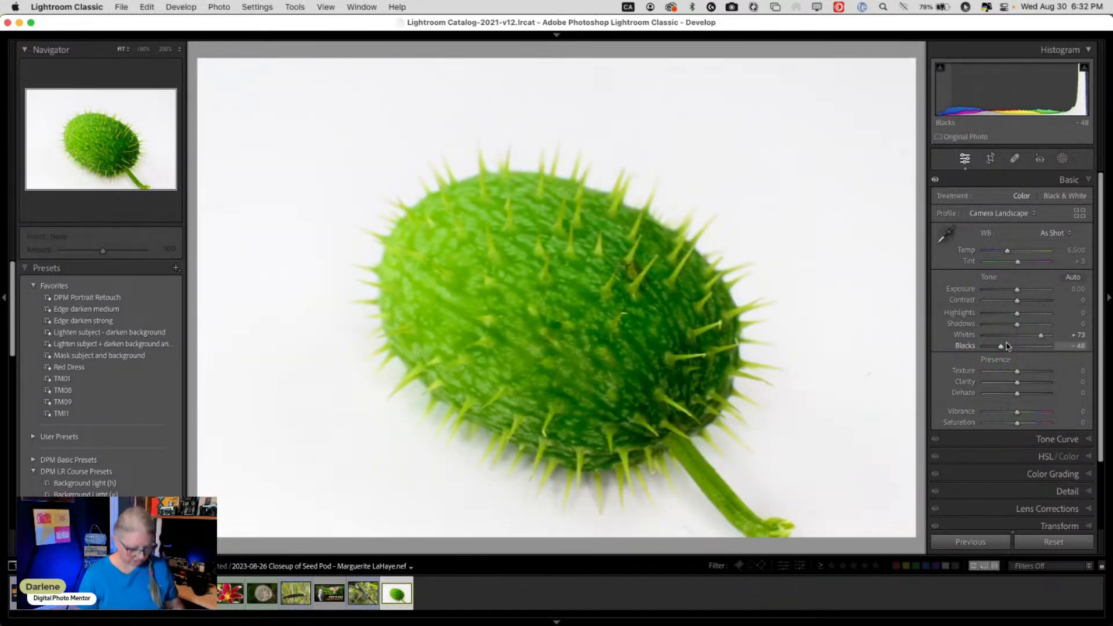
Compare the seed pod photo before and after the tonal adjustments.
key(backslash)
key(backslash)
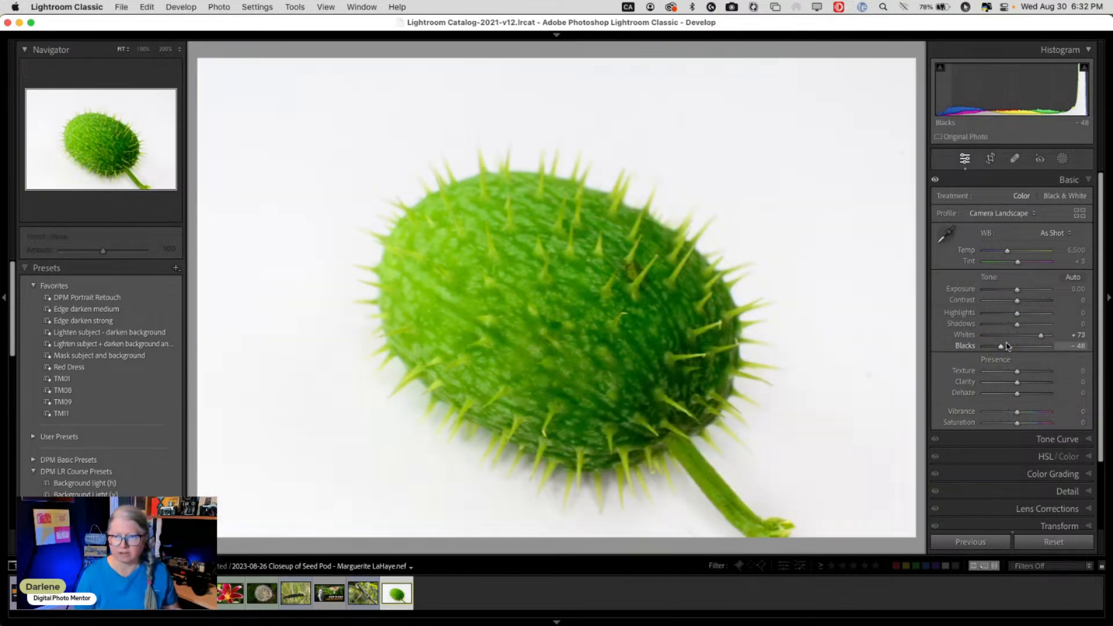
click(1044, 337)
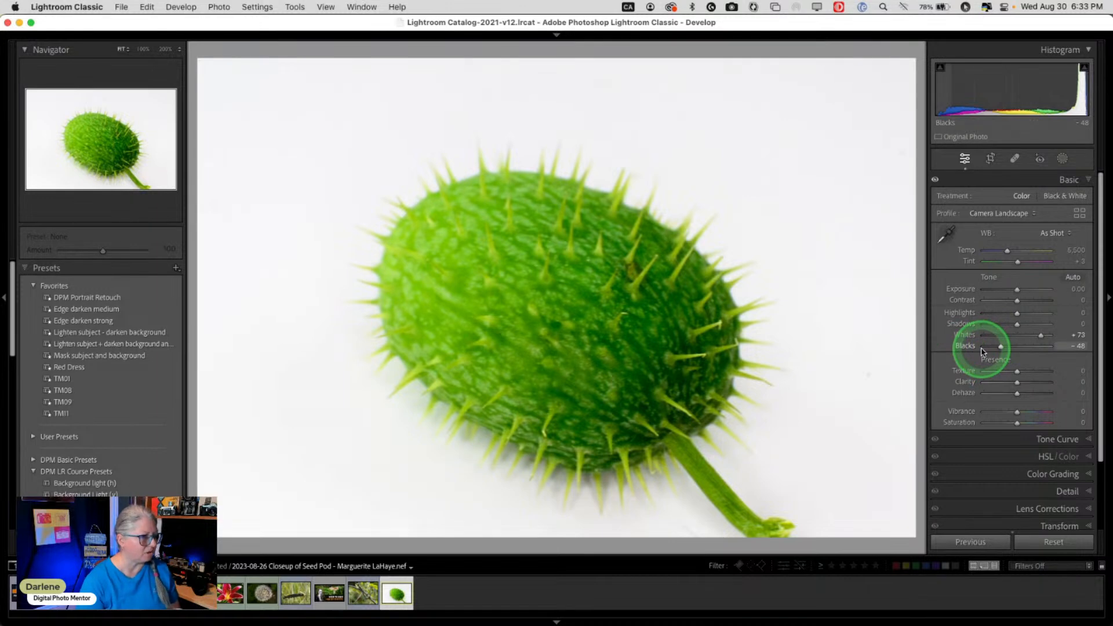
key(backslash)
key(backslash)
key(backslash)
key(backslash)
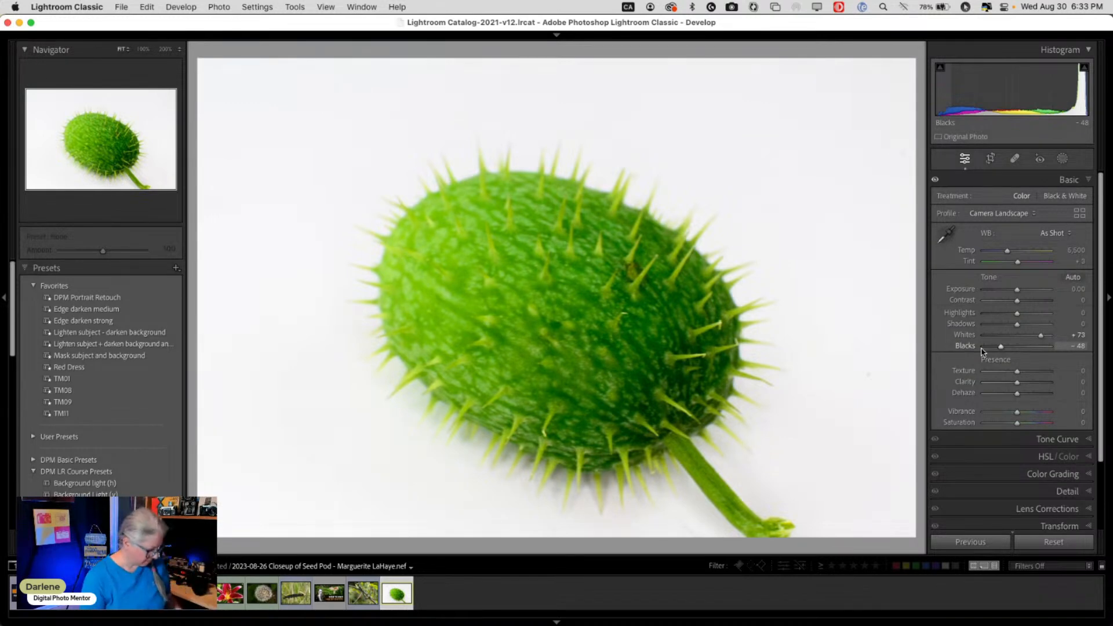
Crop tighter around the seed pod to about 4315 x 3205 pixels, with the lower edge cutting through the stem's end.
key(r)
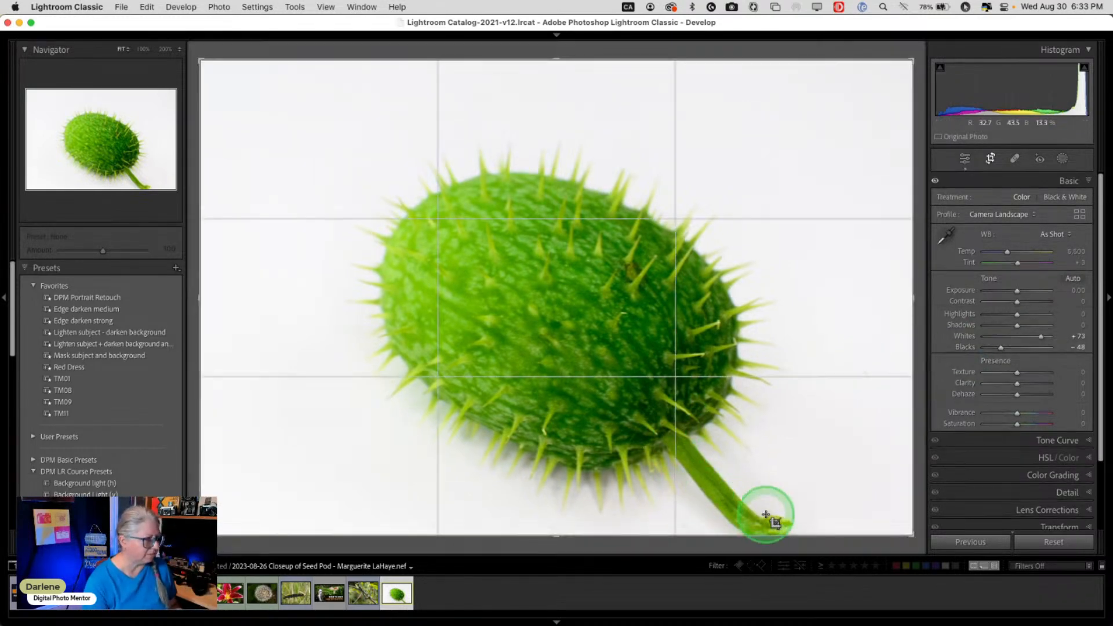
mouse_move(772, 530)
mouse_down()
mouse_move(800, 534)
mouse_move(785, 527)
mouse_up()
drag(910, 287, 878, 288)
drag(234, 68, 279, 91)
key(Return)
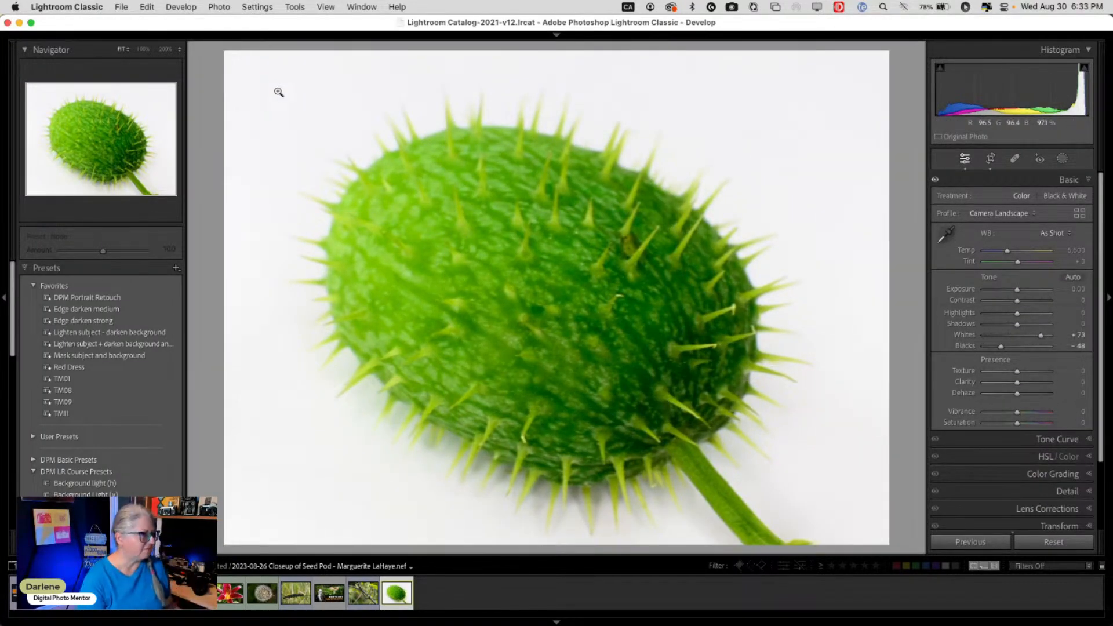
Flip the cropped seed pod photo horizontally.
click(181, 7)
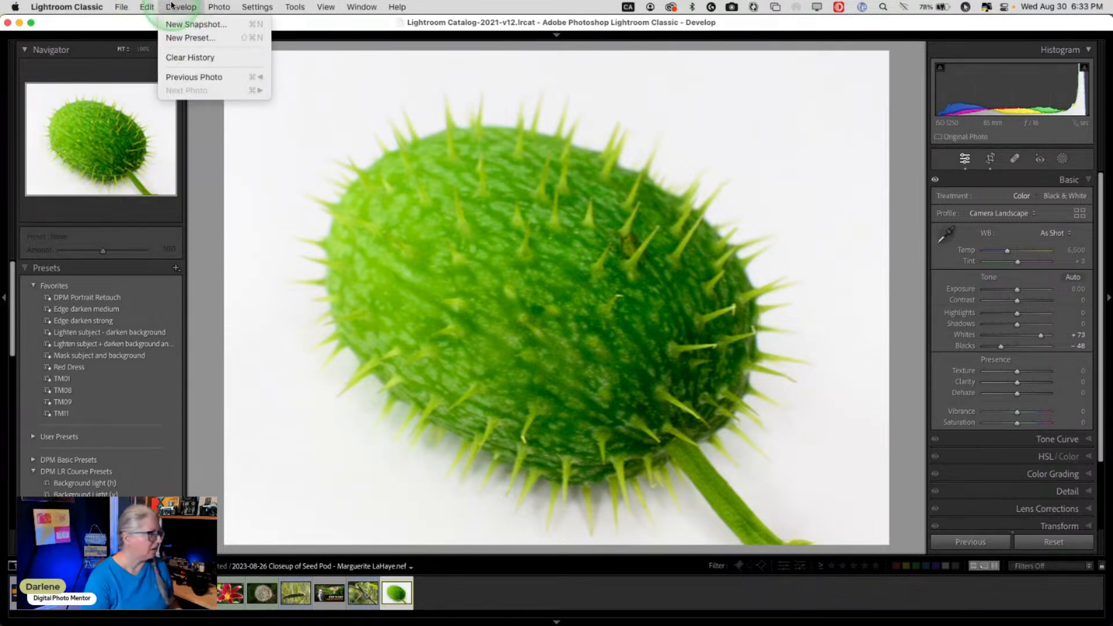
click(148, 5)
click(219, 7)
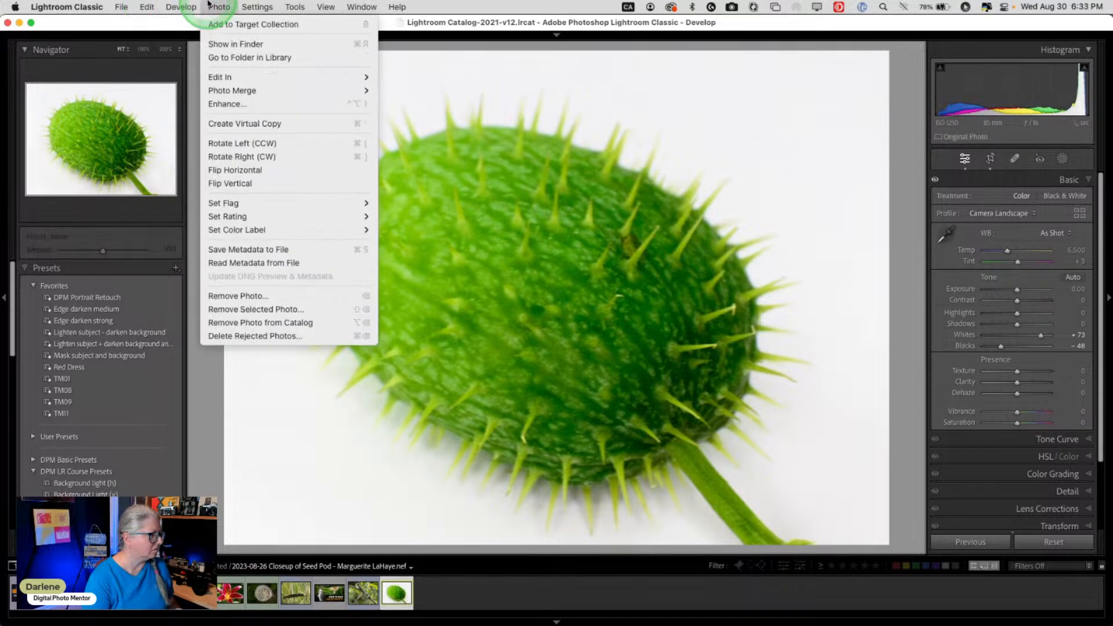
click(260, 169)
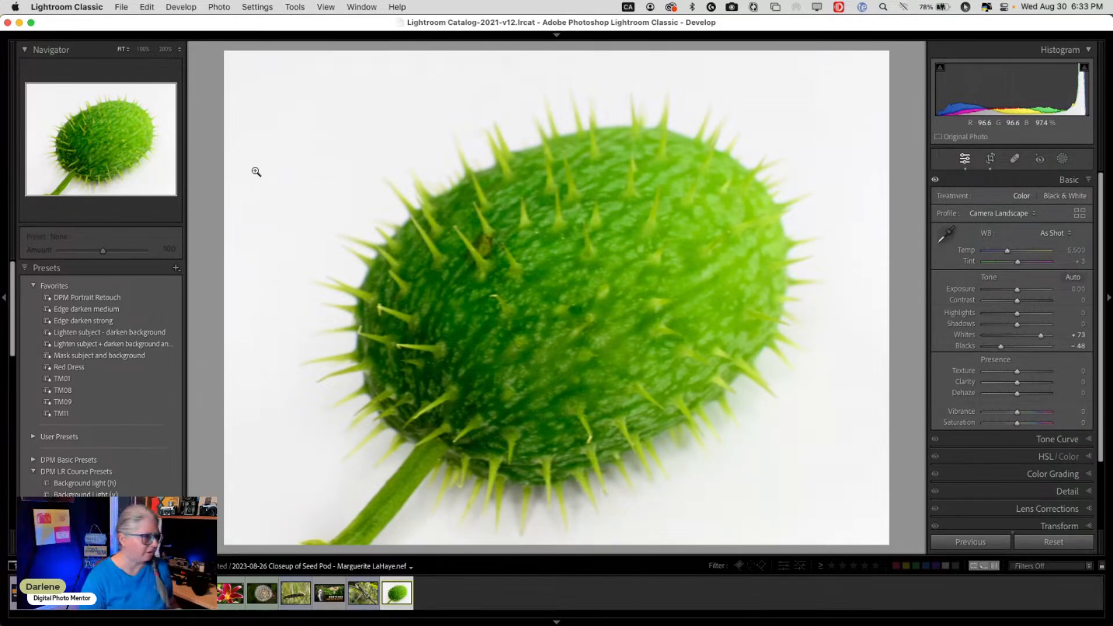
Try flipping the seed pod photo vertically, and undo that flip.
click(182, 7)
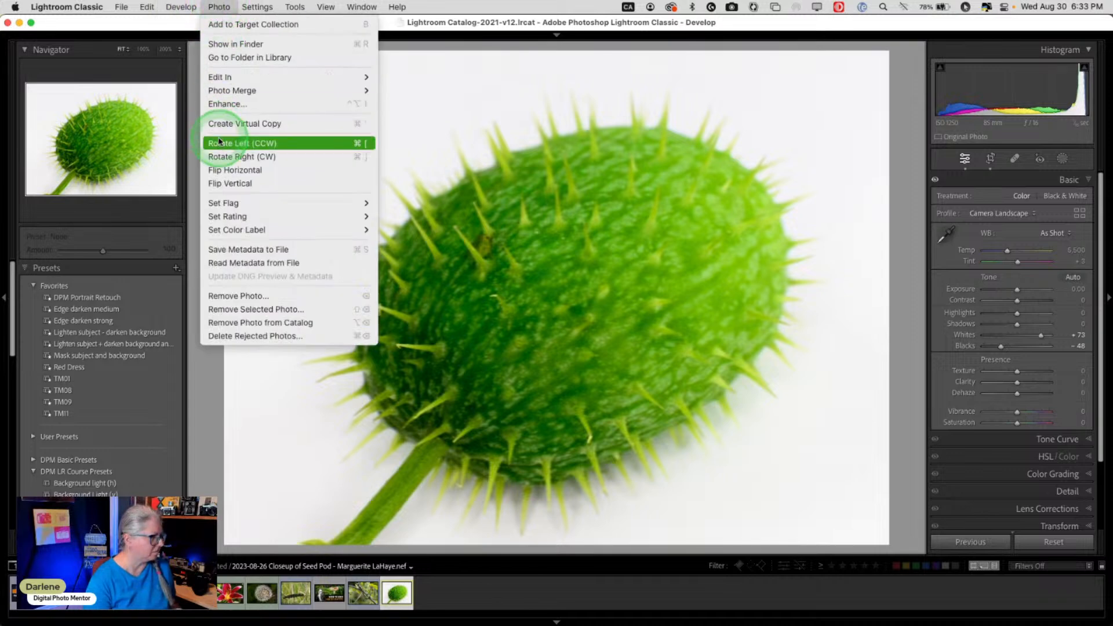
click(227, 185)
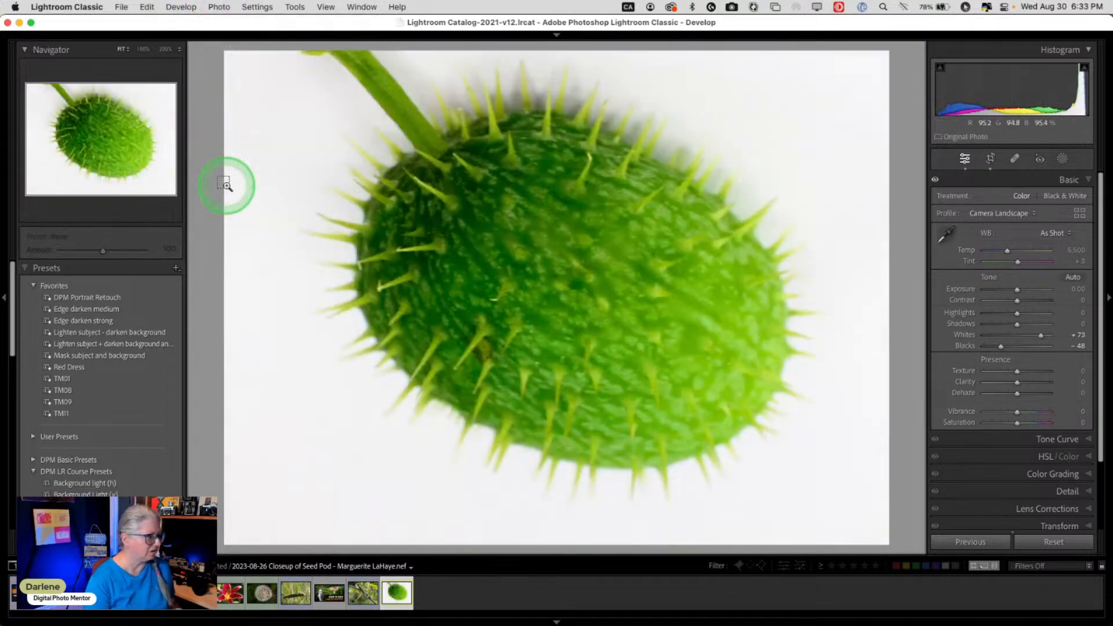
key(super+z)
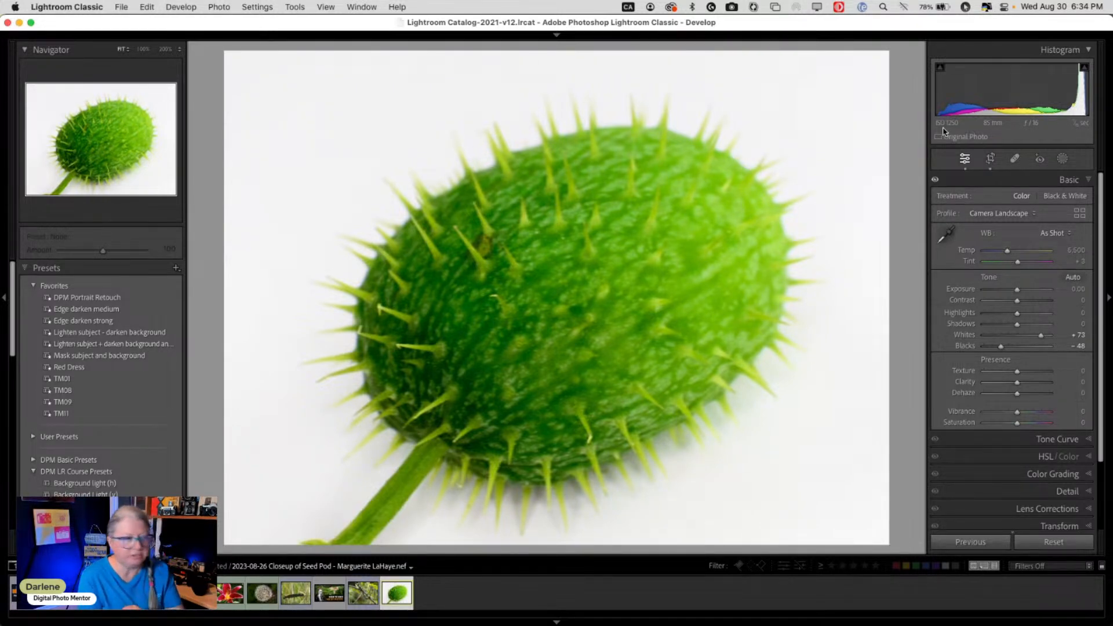
Examine the photo's EXIF metadata in the Library loupe view and return to the Develop module.
key(e)
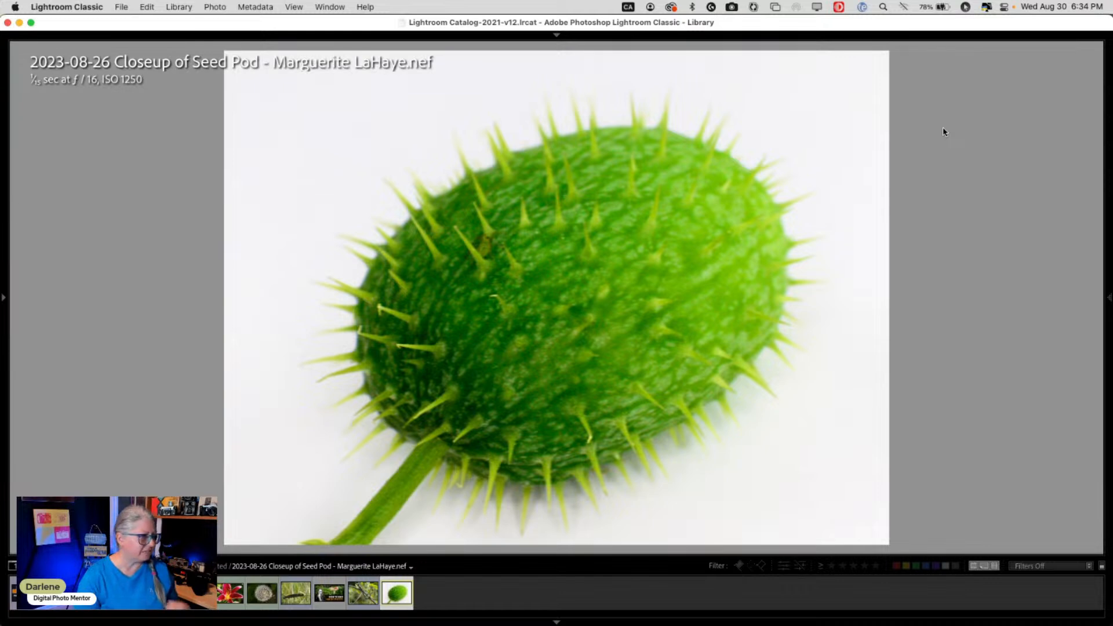
click(1110, 299)
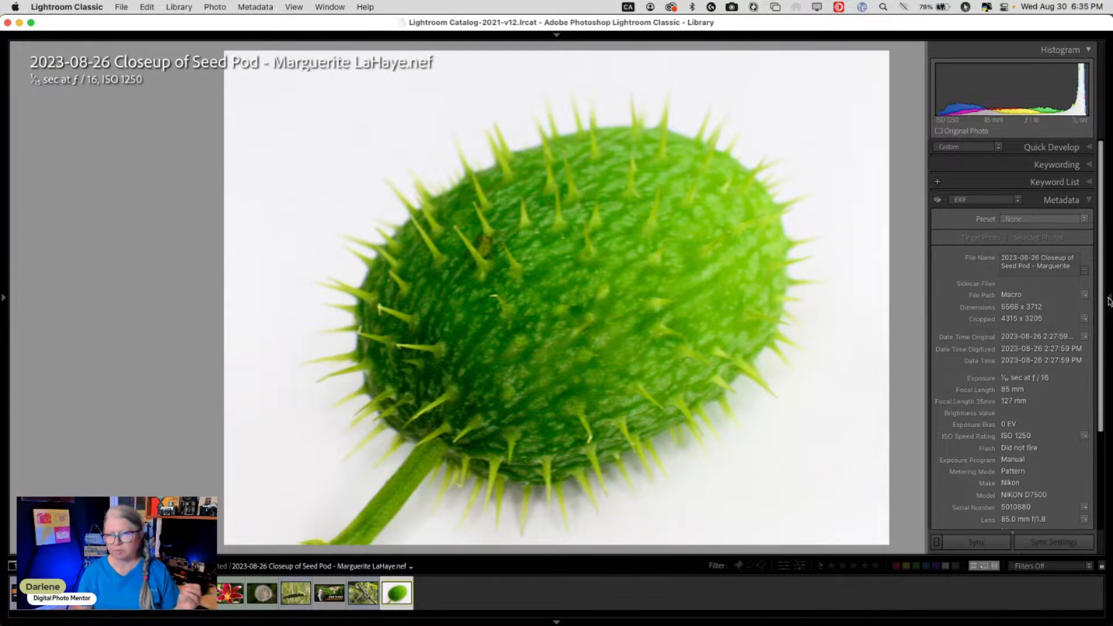
click(1007, 304)
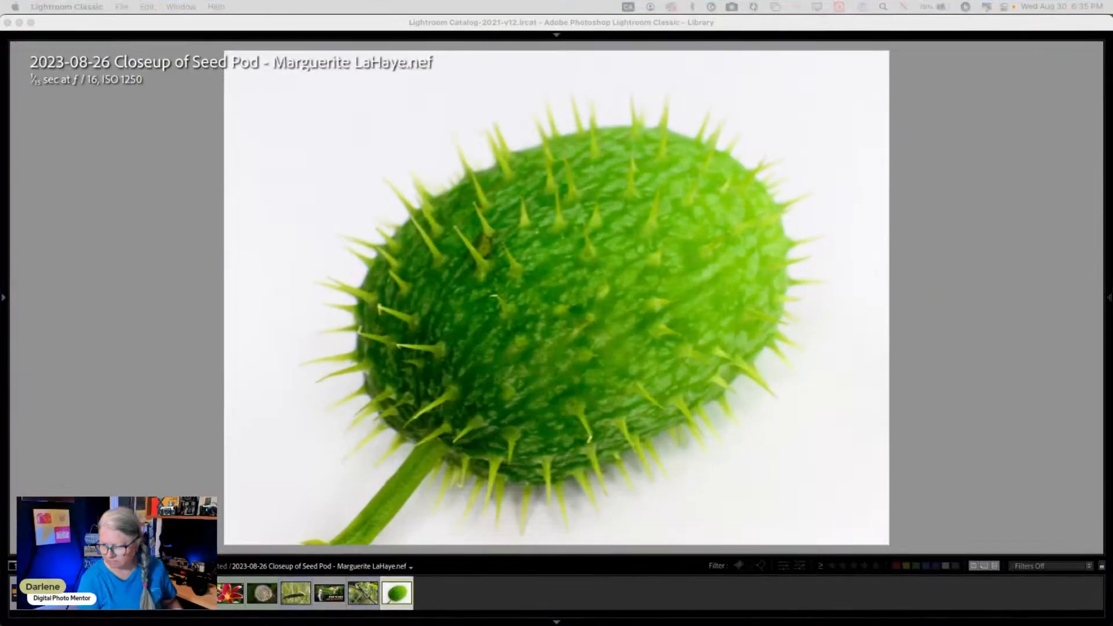
click(980, 243)
key(d)
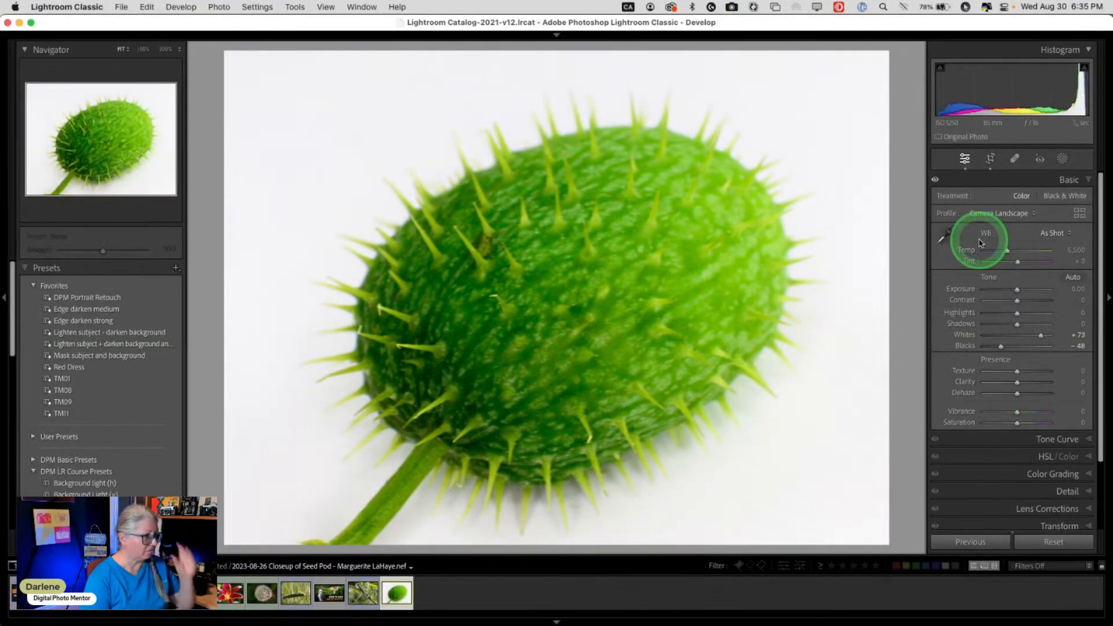
Adjust the white balance of the seed pod photo to Temp 5,516 and Tint +23.
click(1007, 290)
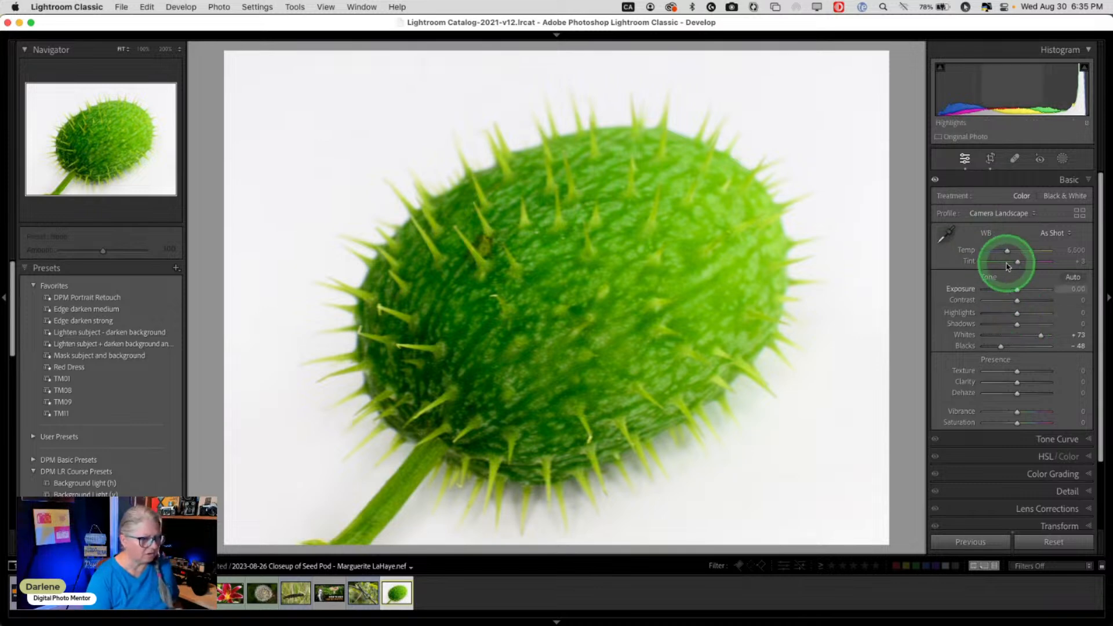
click(1008, 251)
mouse_move(1007, 252)
mouse_down()
mouse_move(989, 250)
mouse_move(1022, 256)
mouse_up()
drag(1024, 255, 1021, 255)
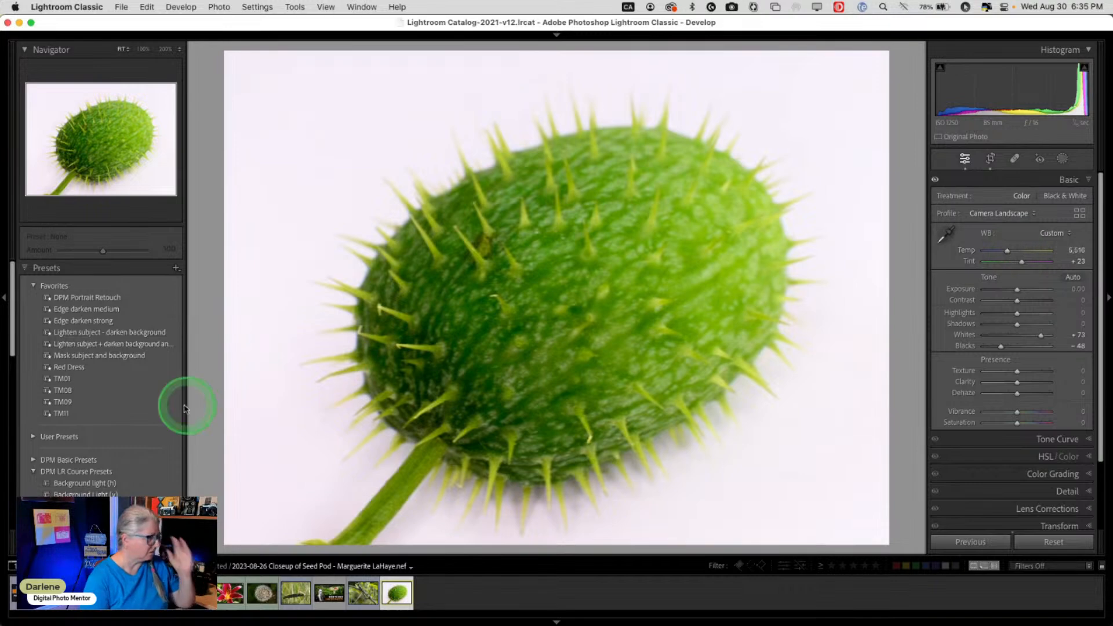
Show the edit history and compare the latest Crop Rectangle state with the newest Tint state.
scroll(32, 364, down, 10)
scroll(31, 364, down, 8)
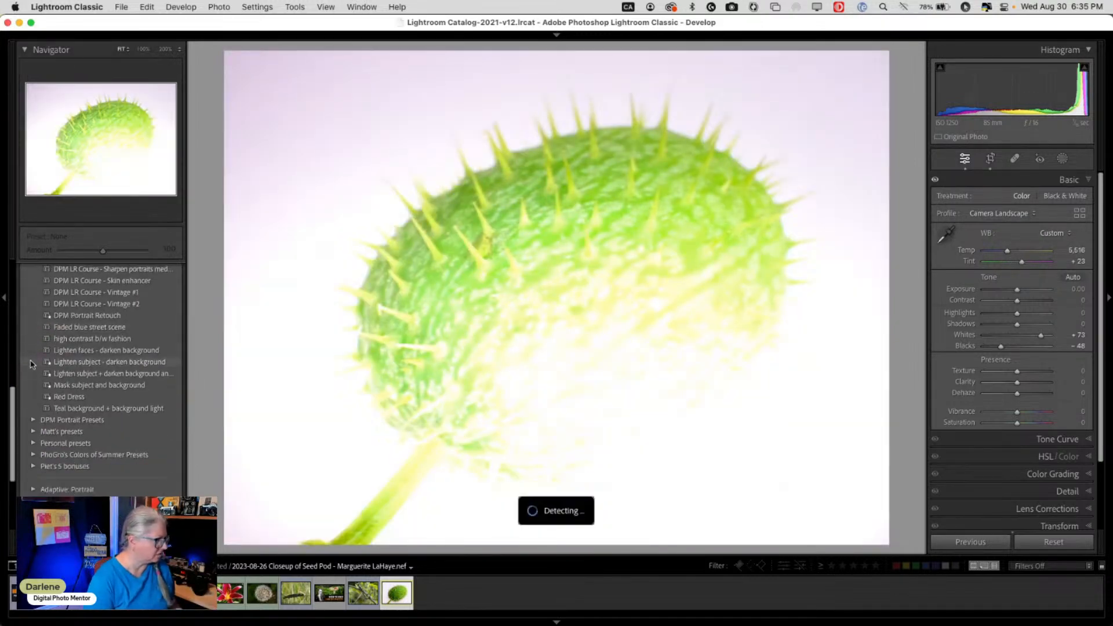
scroll(26, 380, down, 3)
click(29, 460)
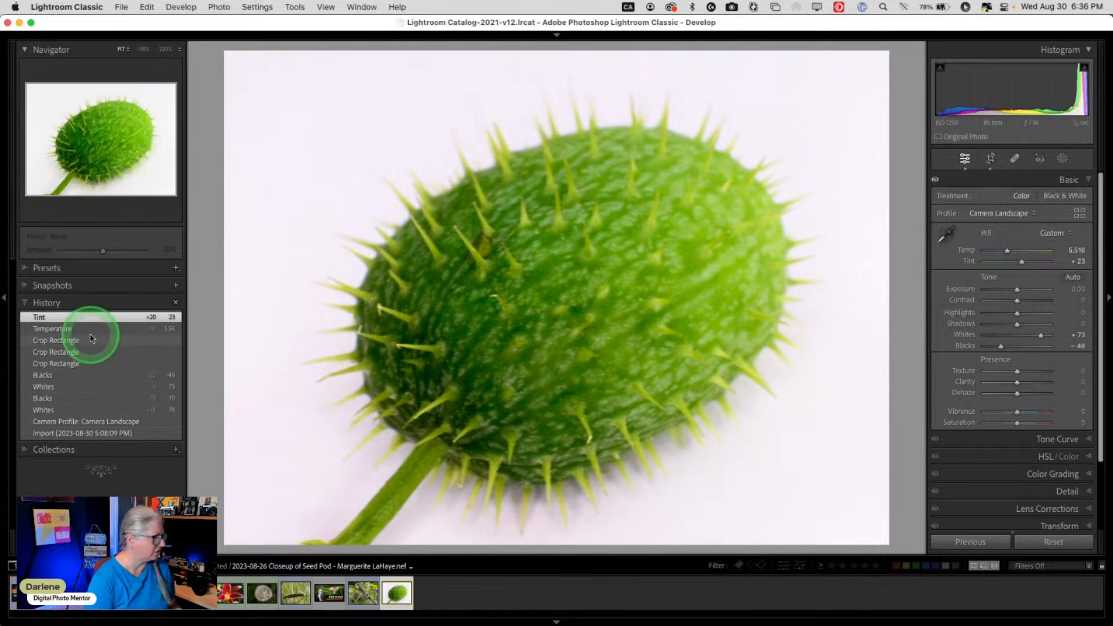
click(91, 339)
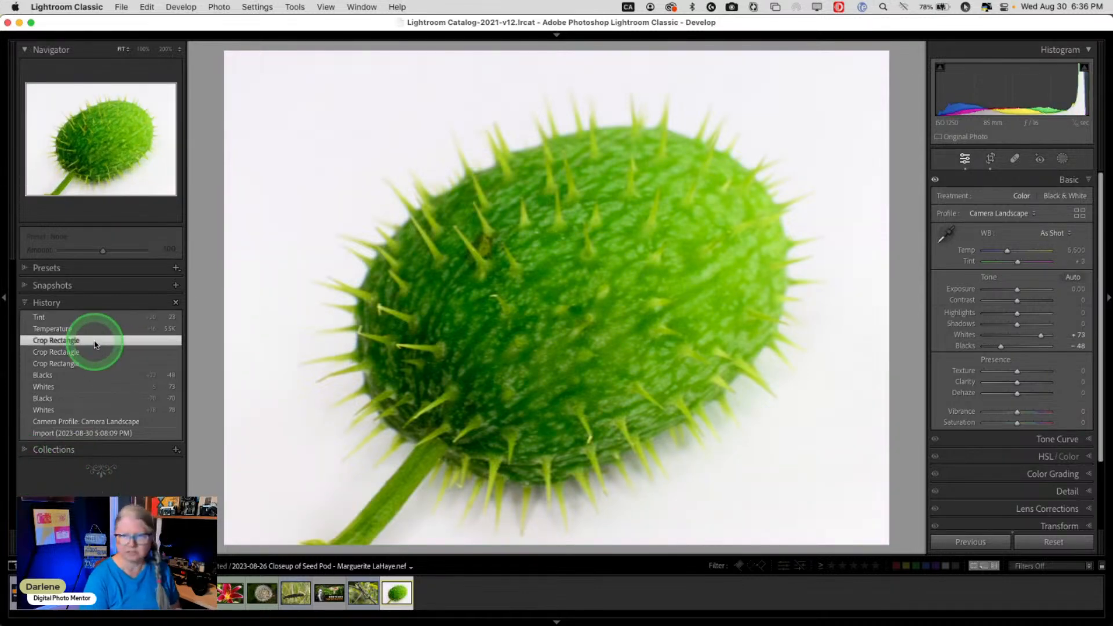
click(77, 318)
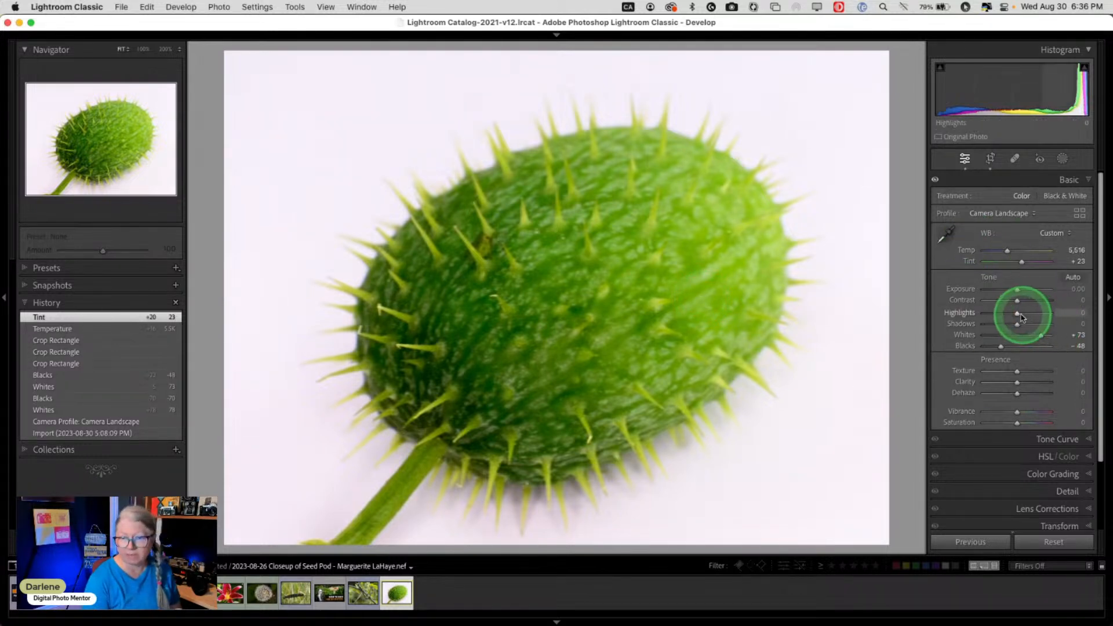
Try sampling neutral white balance from the white background, once below and once above the seed pod.
click(948, 237)
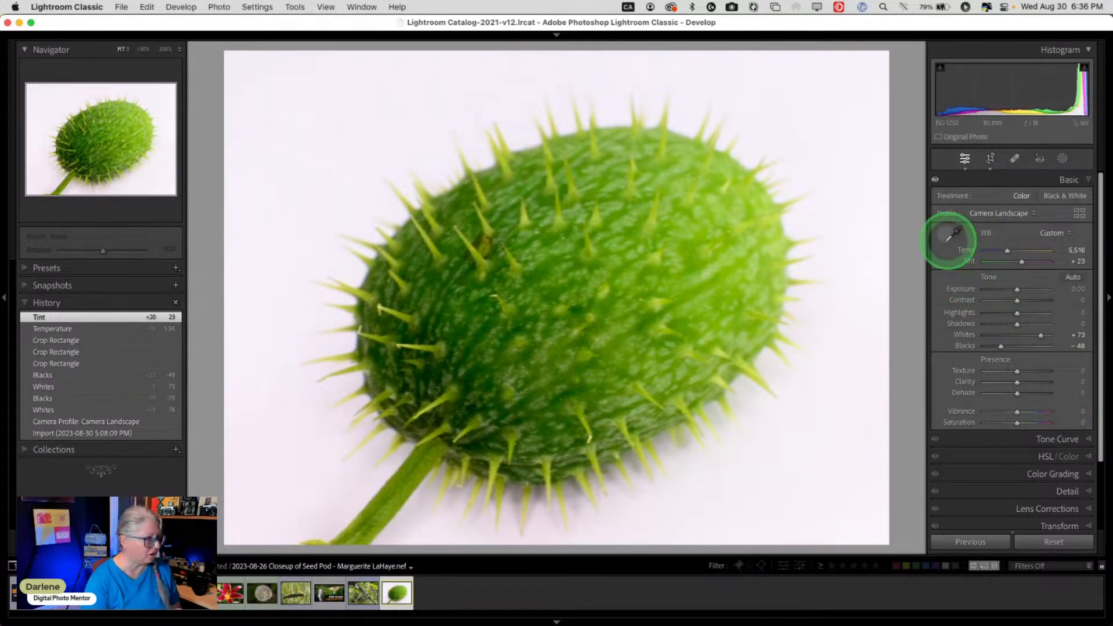
click(765, 444)
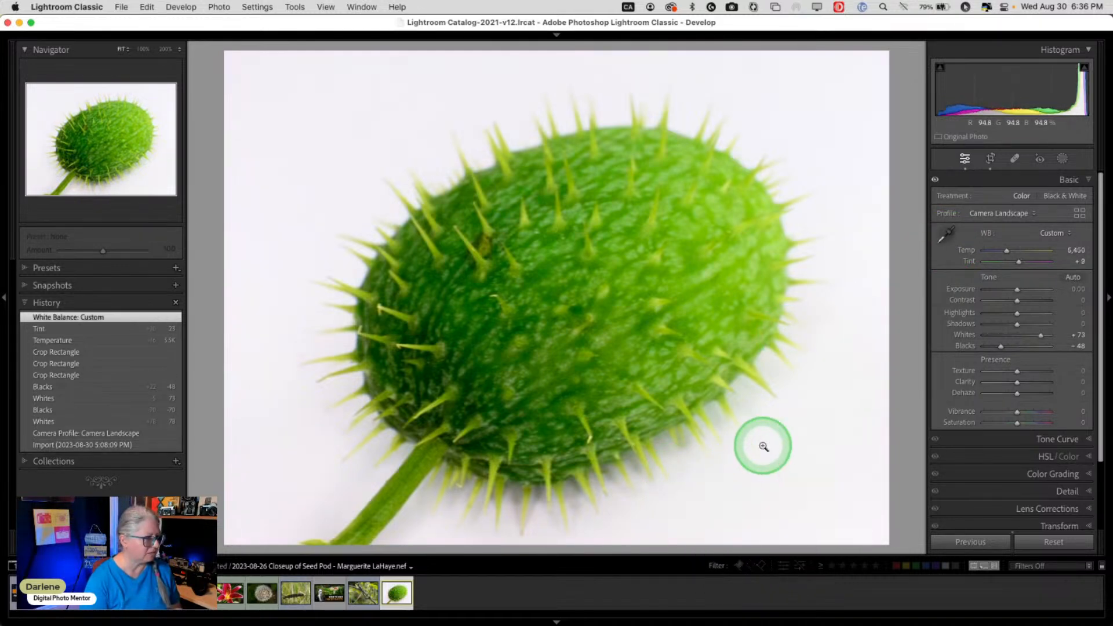
click(949, 235)
click(949, 235)
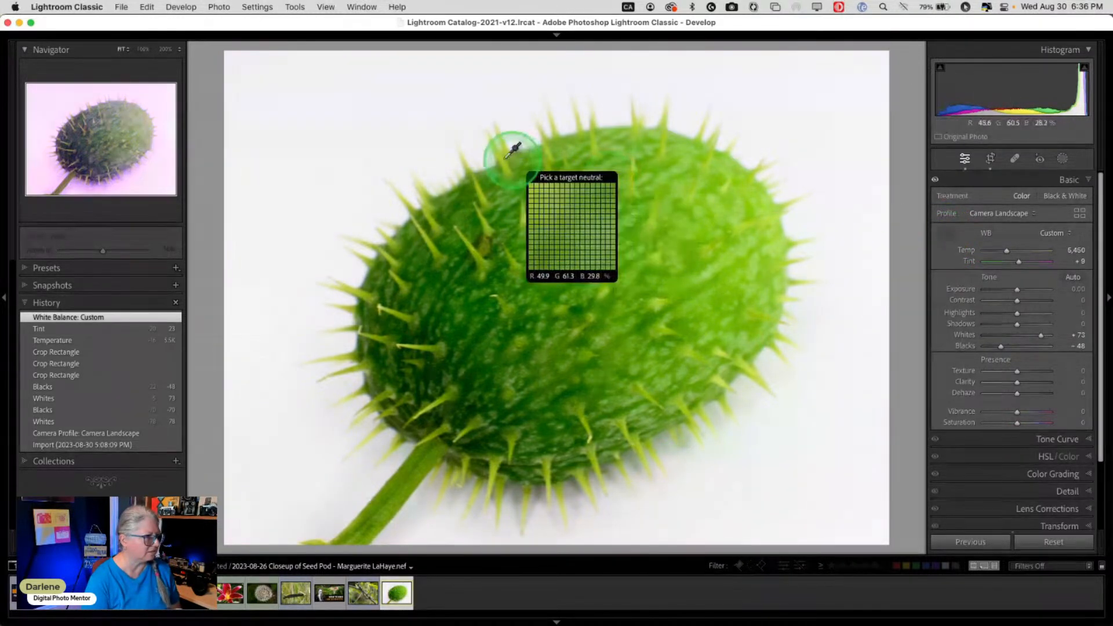
click(411, 148)
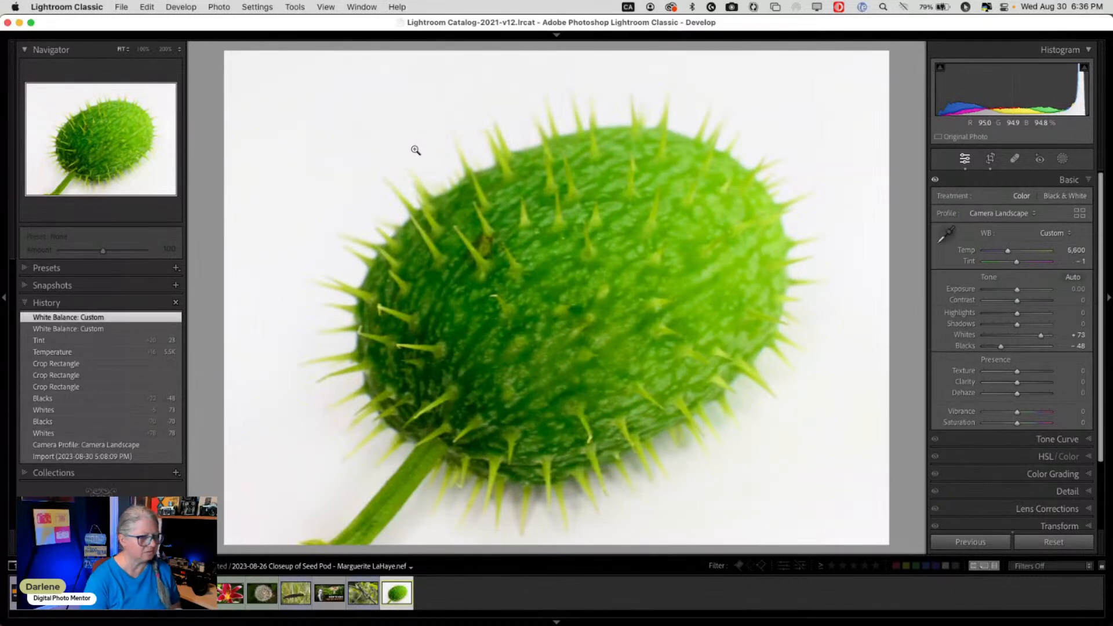
Restore the Tint history state from before the white balance sampling and set the Tint to +16.
click(55, 342)
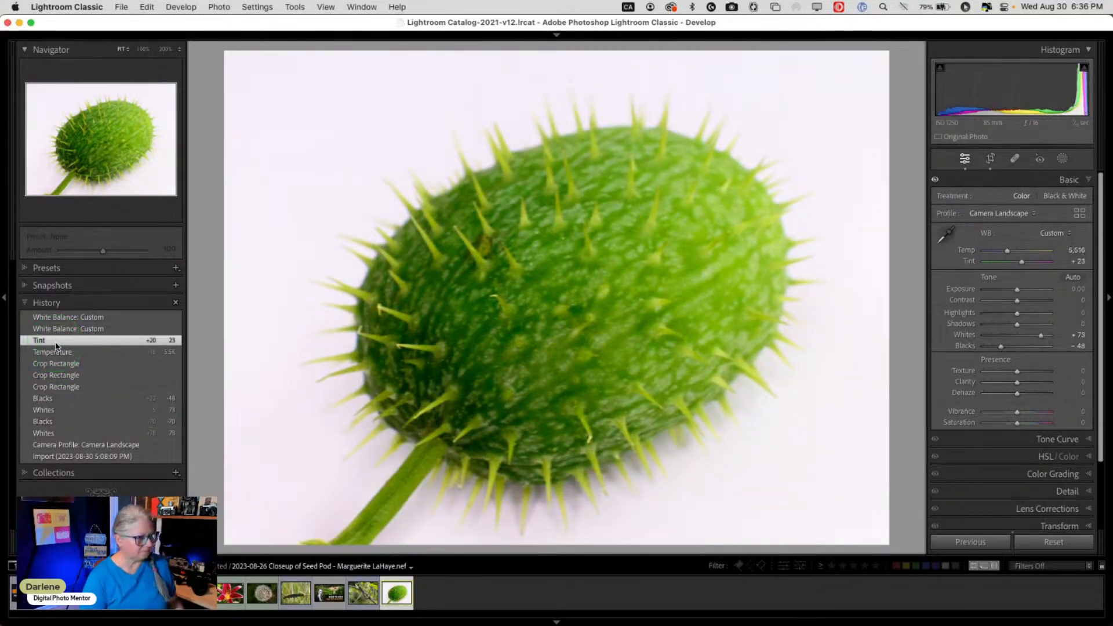
drag(1076, 262, 1071, 261)
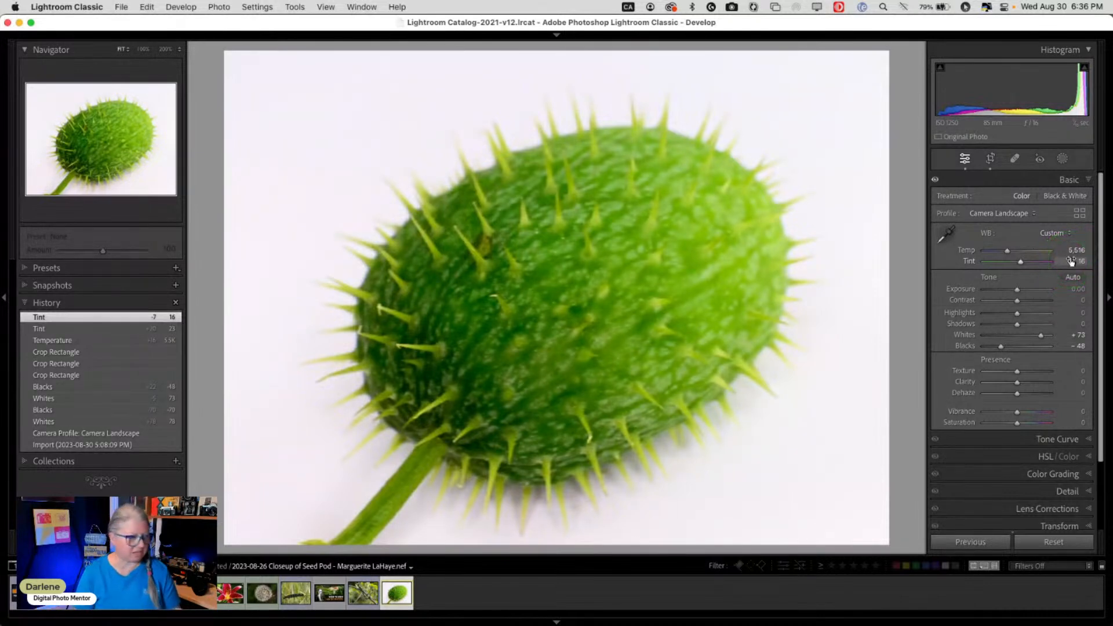
Try manual noise reduction with Luminance 54 in the Detail settings, judging the seed pod's surface at 200% zoom.
scroll(1071, 261, down, 3)
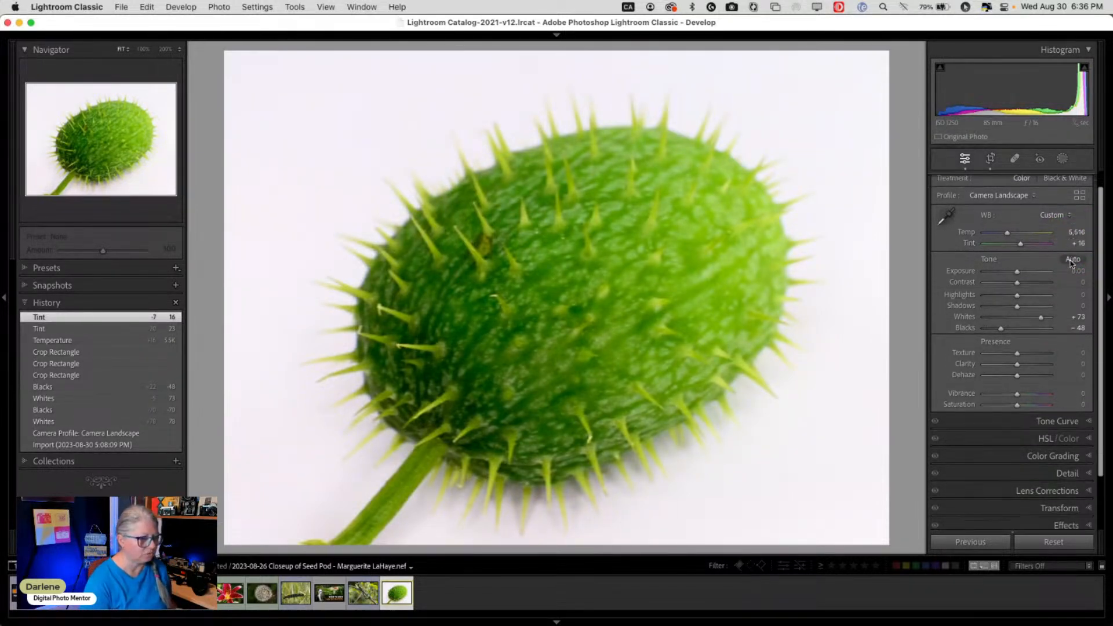
click(1060, 466)
click(1001, 355)
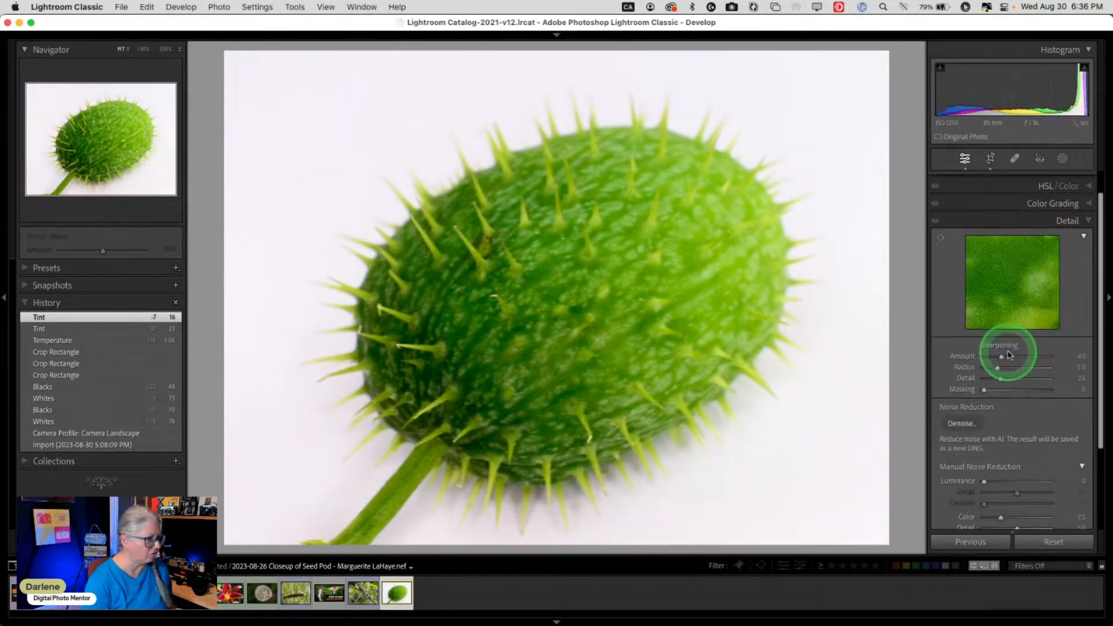
scroll(1009, 354, down, 3)
click(958, 350)
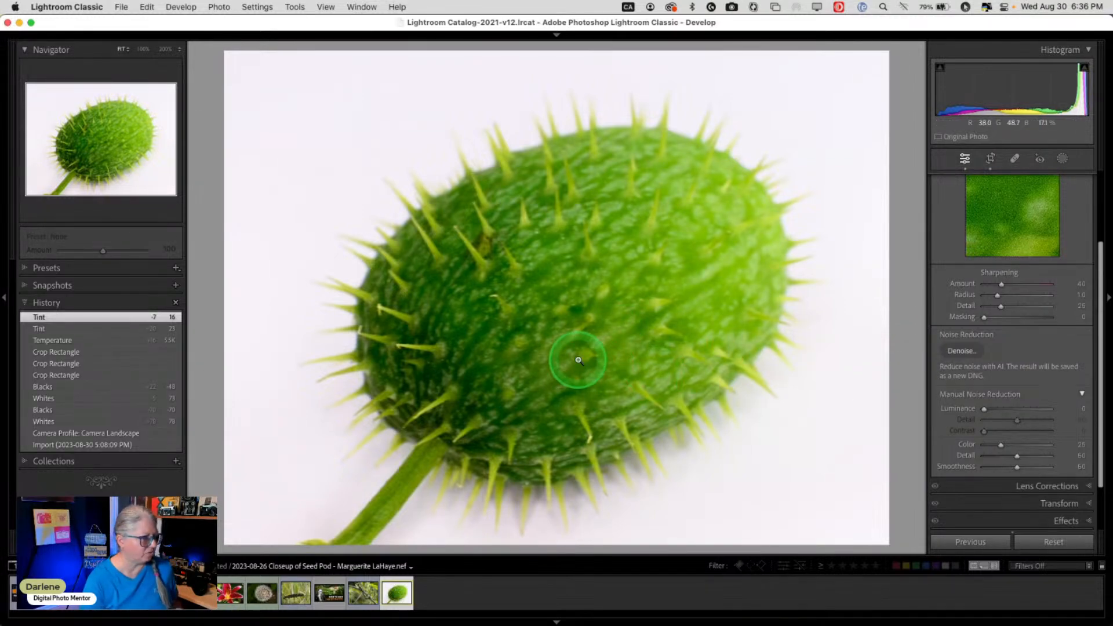
click(555, 310)
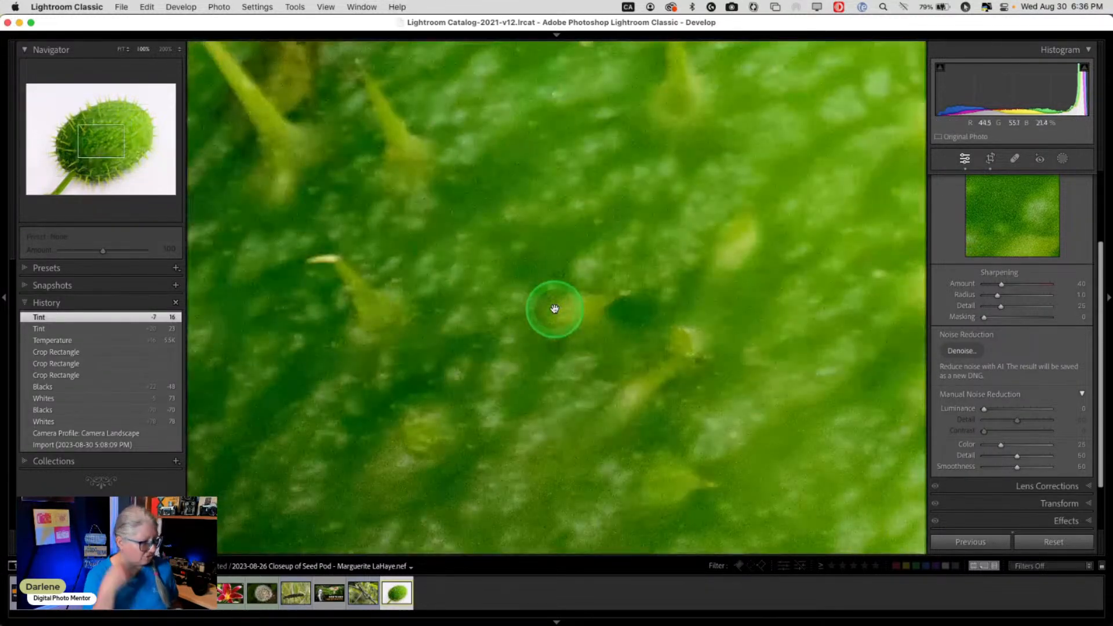
click(555, 310)
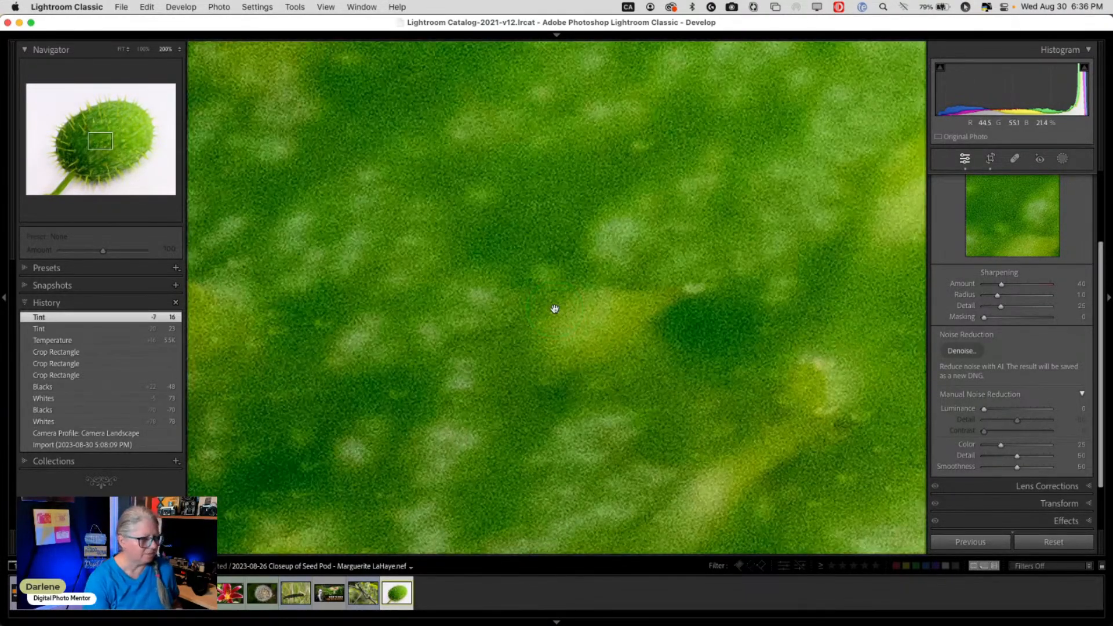
drag(983, 409, 1021, 407)
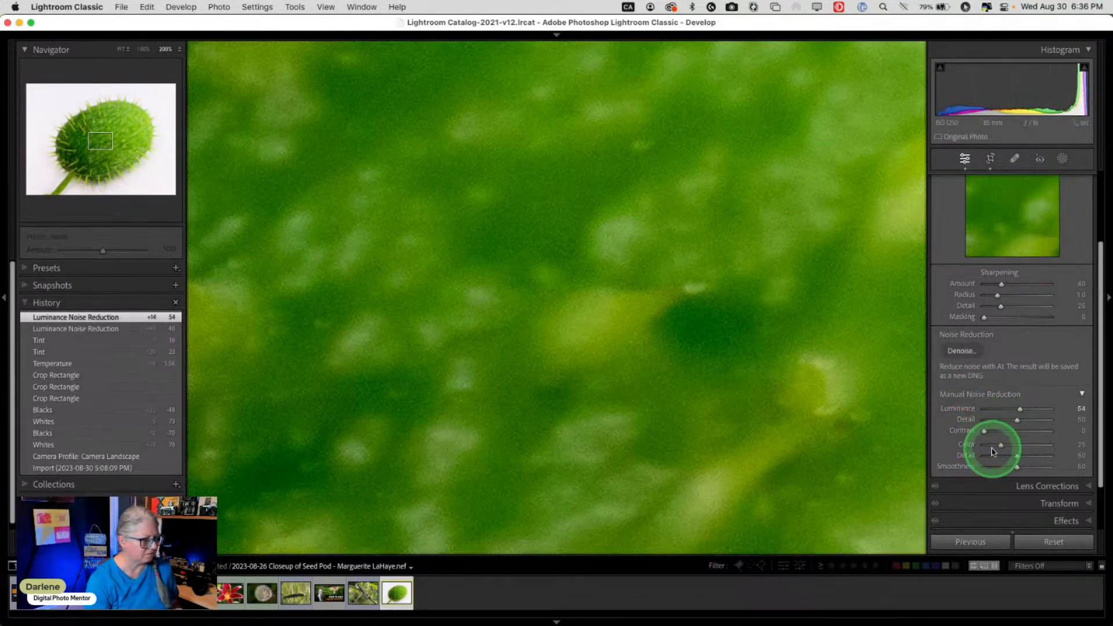
Try sharpening the photo with Amount 68 and Masking 68, and compare the whole image before and after.
mouse_move(1003, 283)
mouse_down()
mouse_move(1022, 286)
mouse_move(1029, 317)
mouse_move(1014, 286)
mouse_up()
click(704, 354)
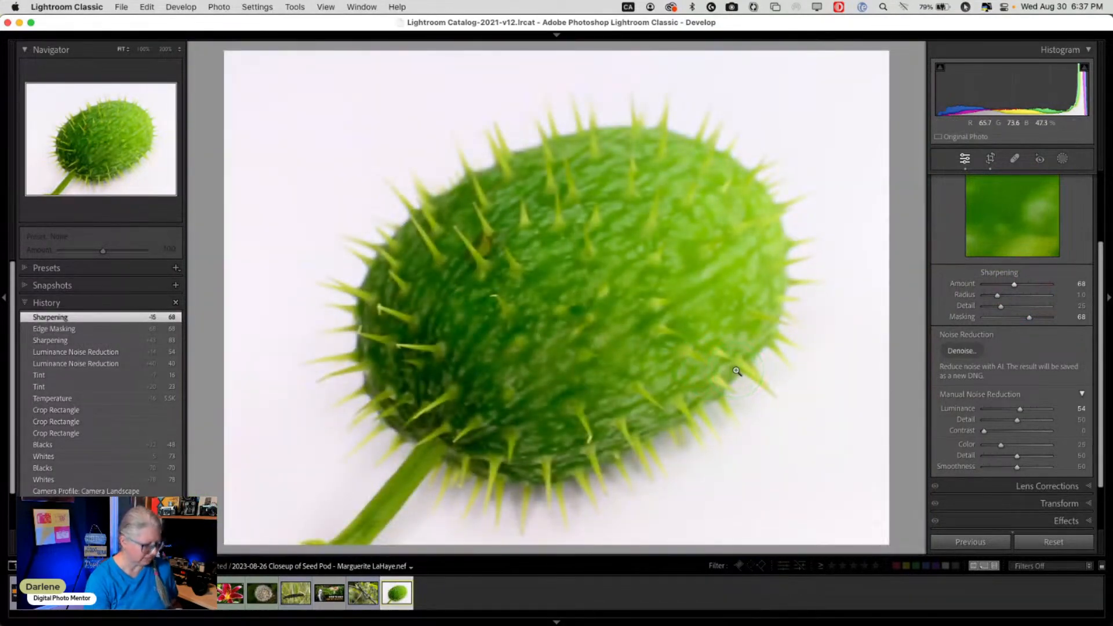
key(backslash)
key(backslash)
key(backslash)
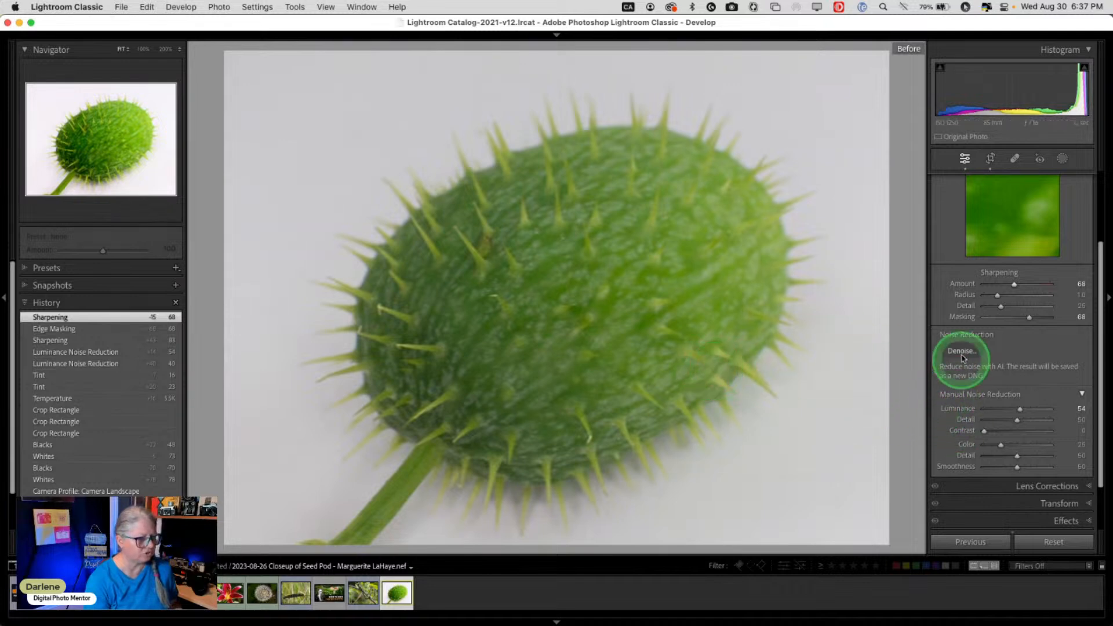
Reset the Sharpening Amount to 40, Masking to 0 and Luminance noise reduction to 0.
double_click(962, 283)
double_click(962, 317)
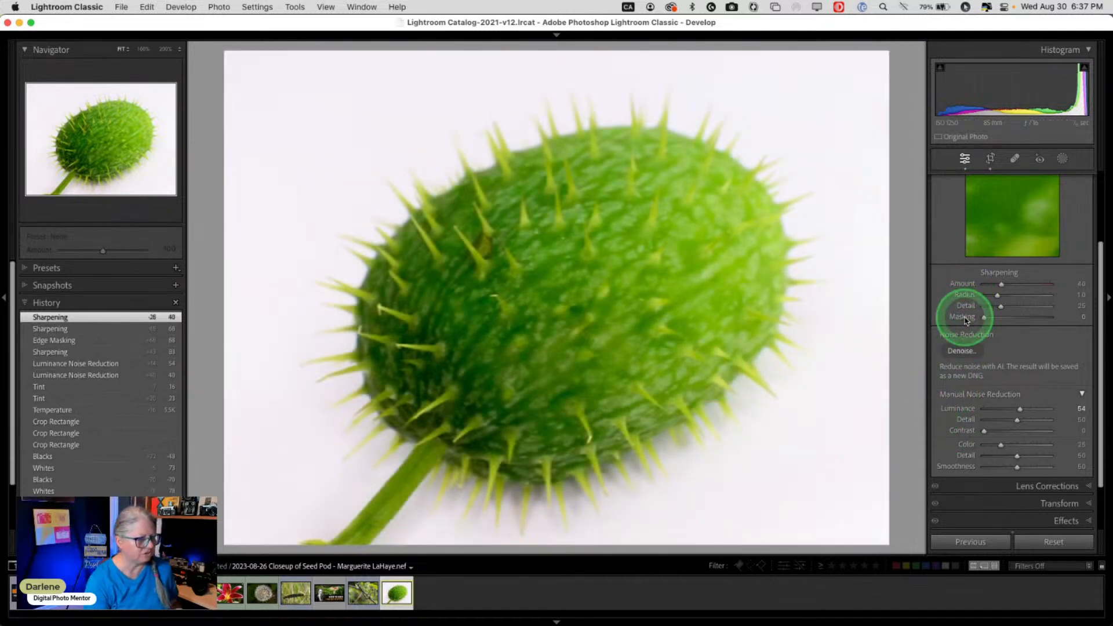
double_click(960, 408)
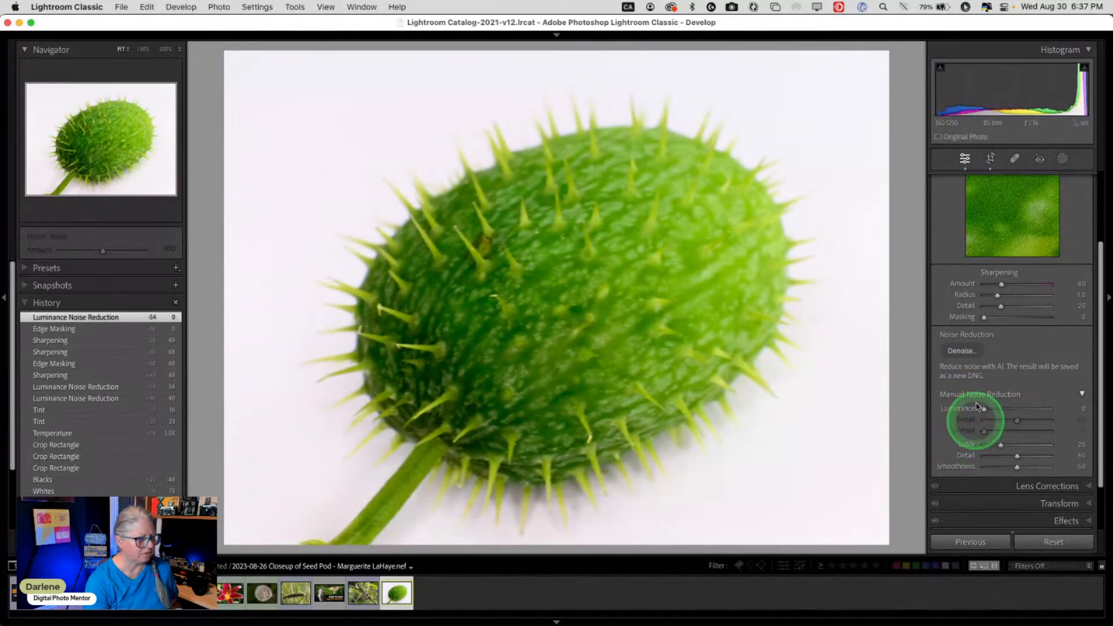
Open AI Denoise for the seed pod photo and compare several preview areas with and without the enhancement.
click(960, 351)
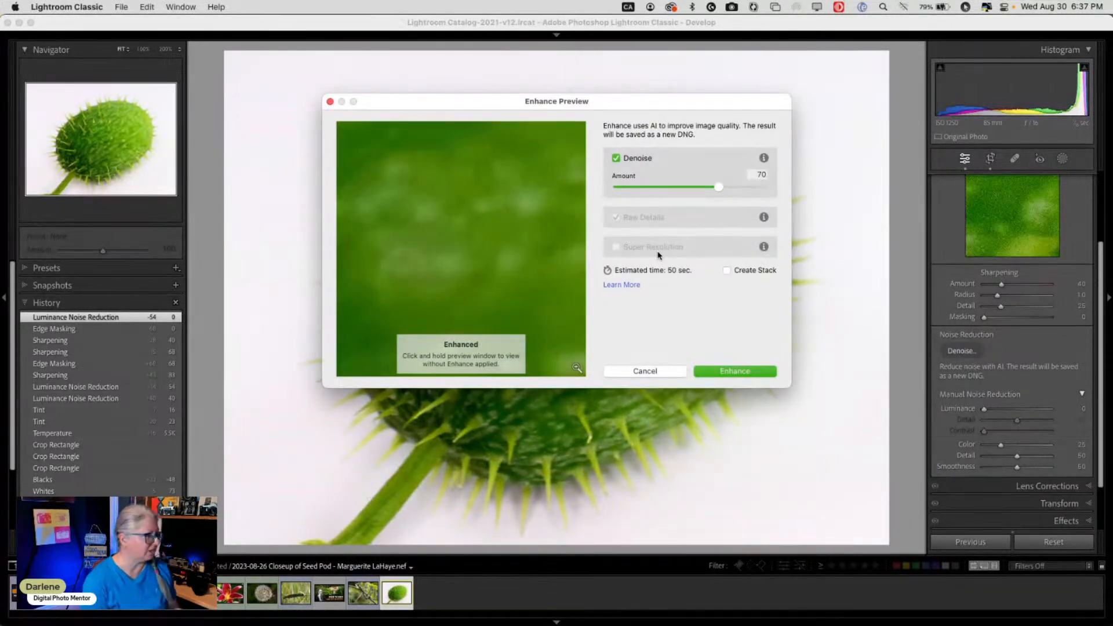
click(455, 183)
drag(455, 183, 392, 326)
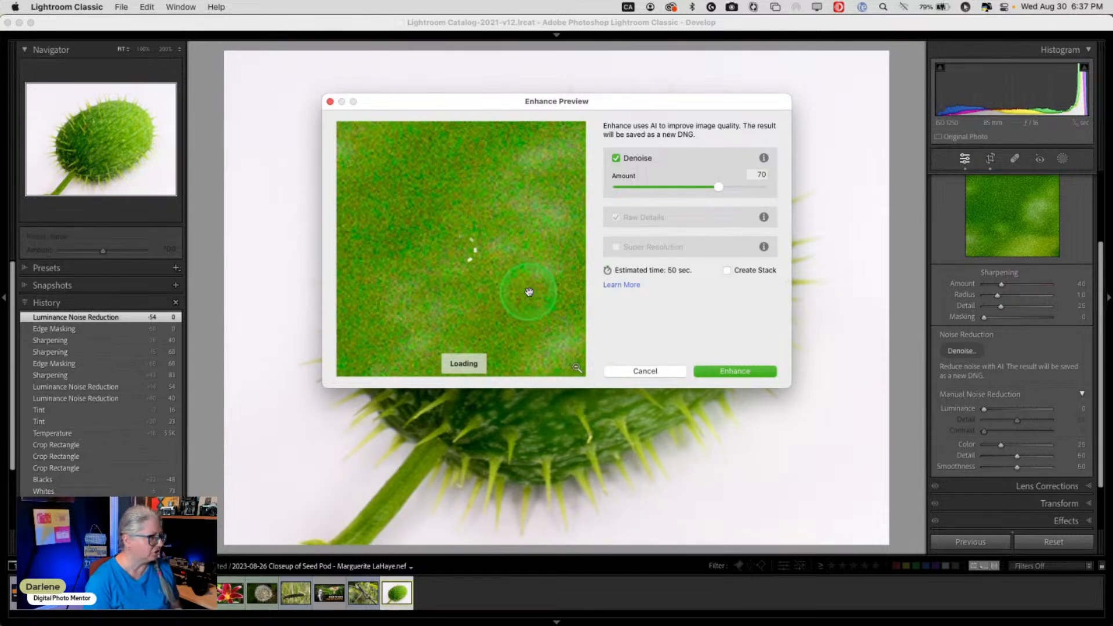
click(356, 278)
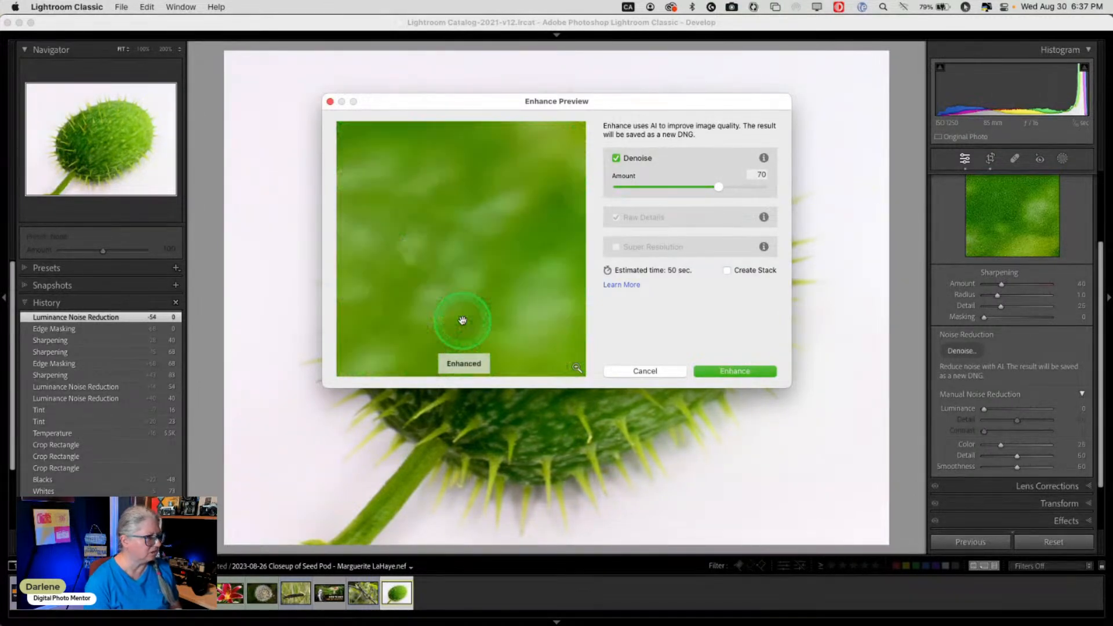
drag(537, 231, 462, 298)
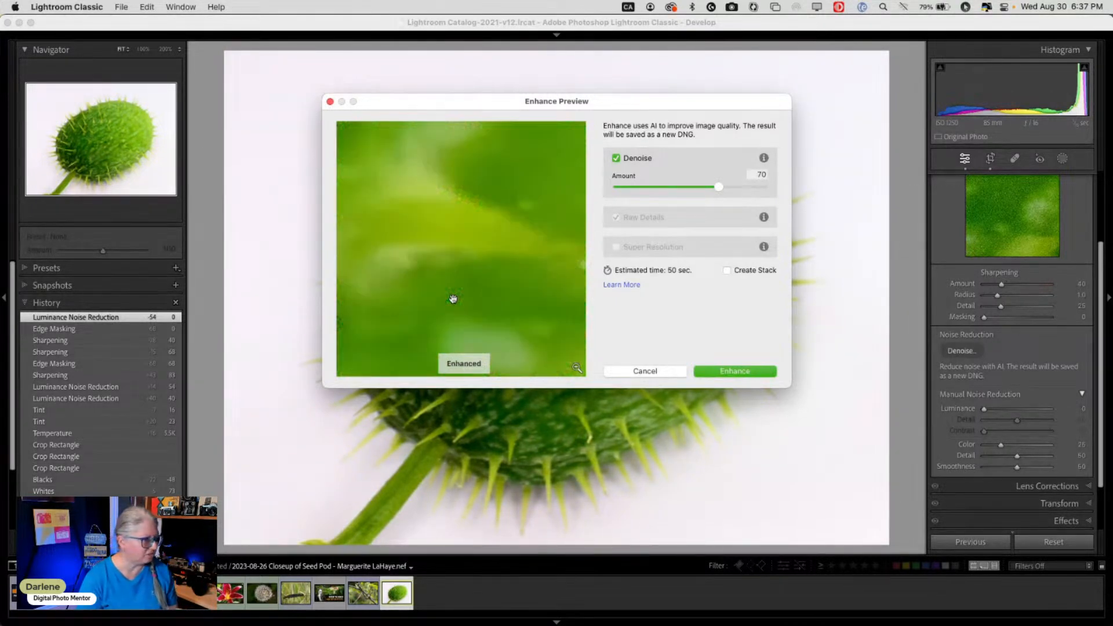
click(511, 232)
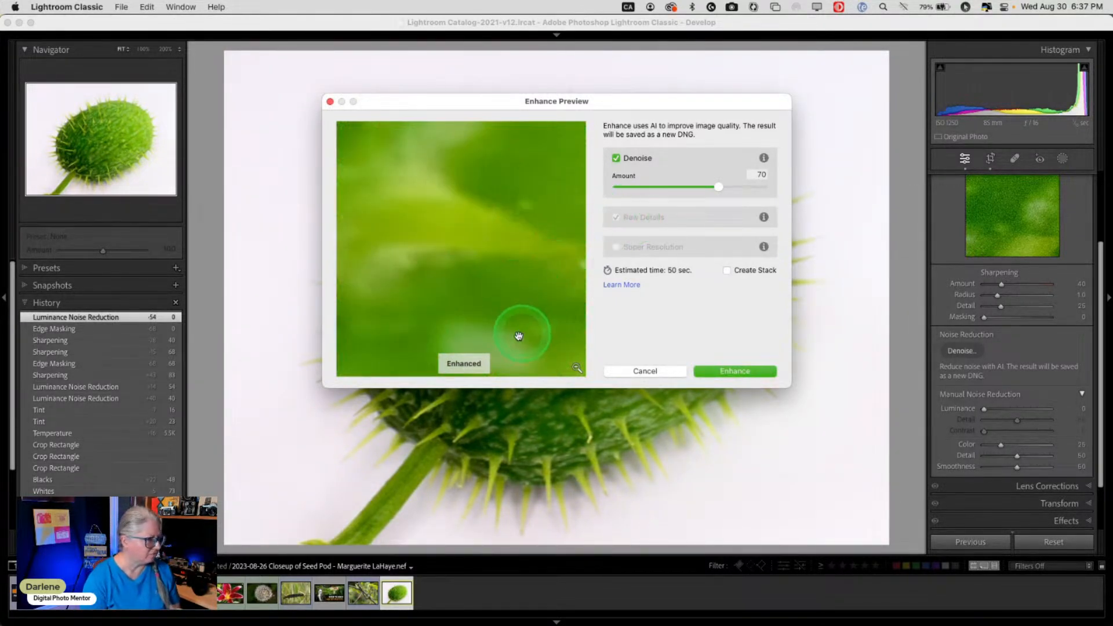
click(457, 367)
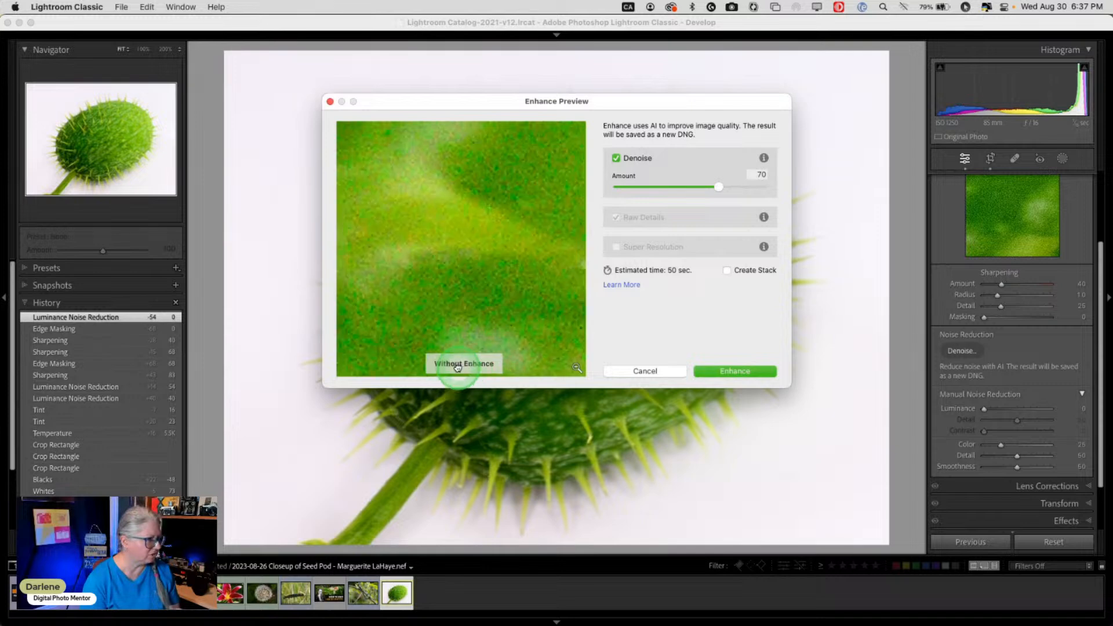
click(457, 367)
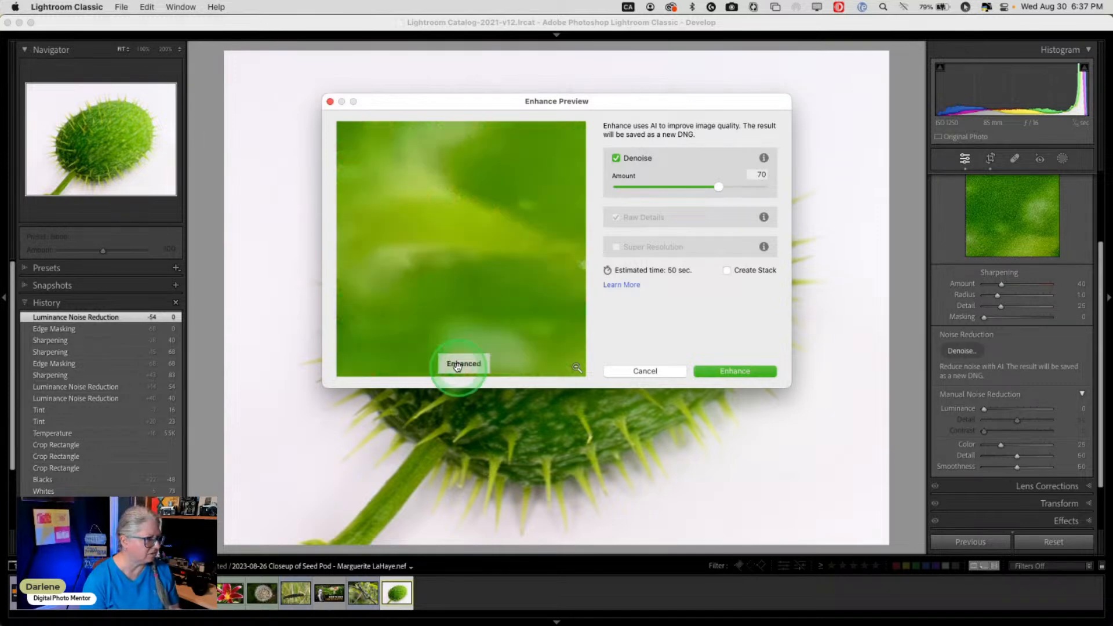
Set the Denoise Amount to 62, create the enhanced DNG and check the progress of its background task.
mouse_move(719, 187)
mouse_down()
mouse_move(612, 185)
mouse_move(789, 186)
mouse_move(666, 186)
mouse_move(707, 184)
mouse_up()
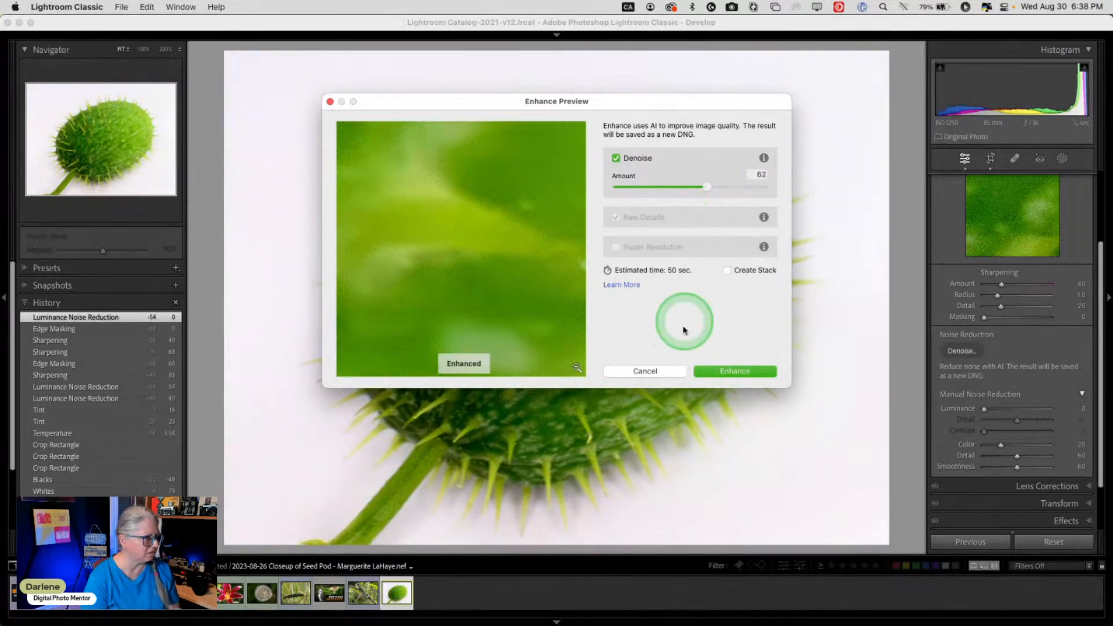
click(737, 371)
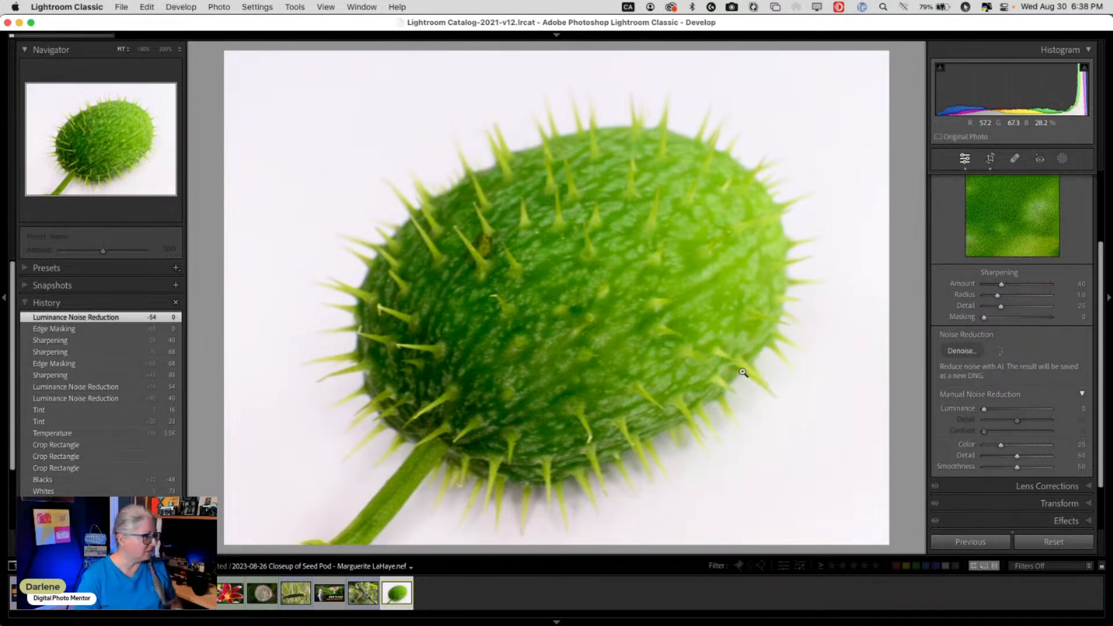
click(556, 36)
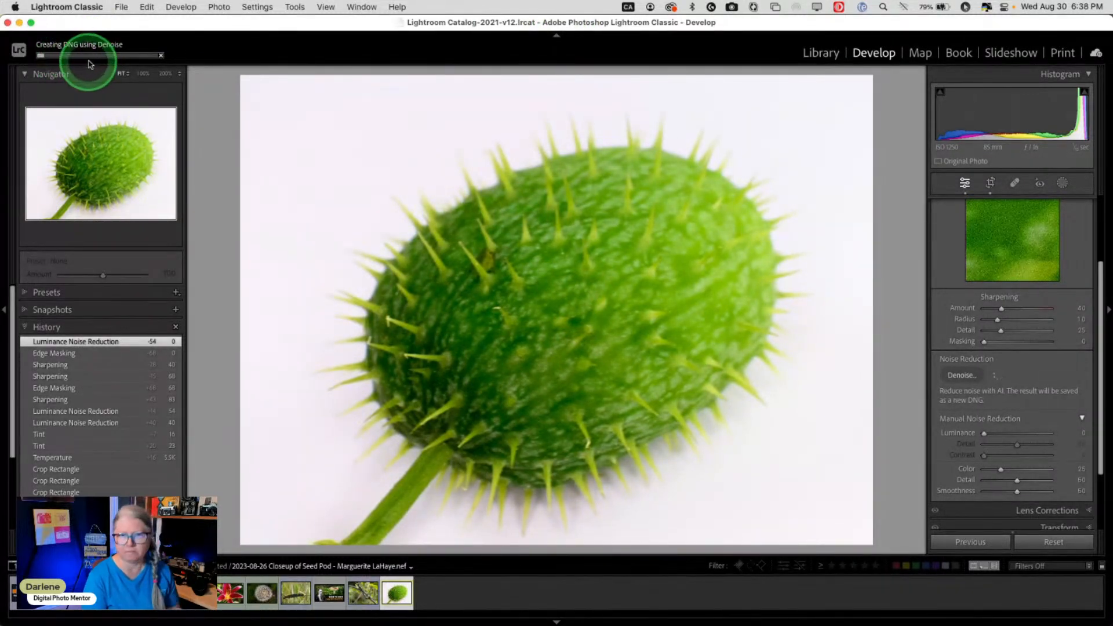
click(96, 56)
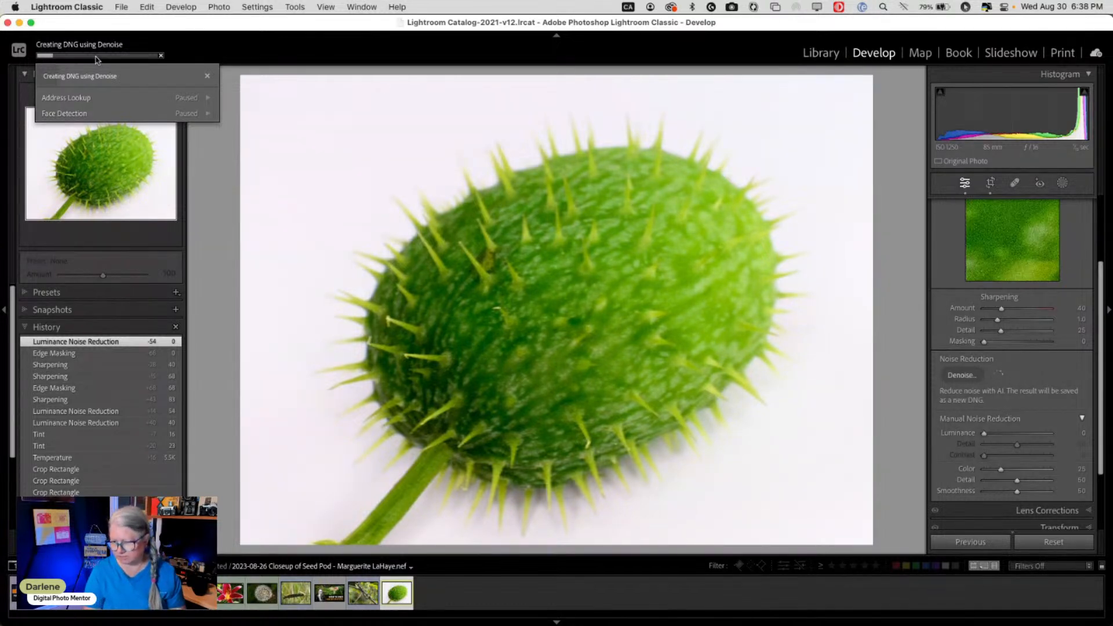
click(94, 44)
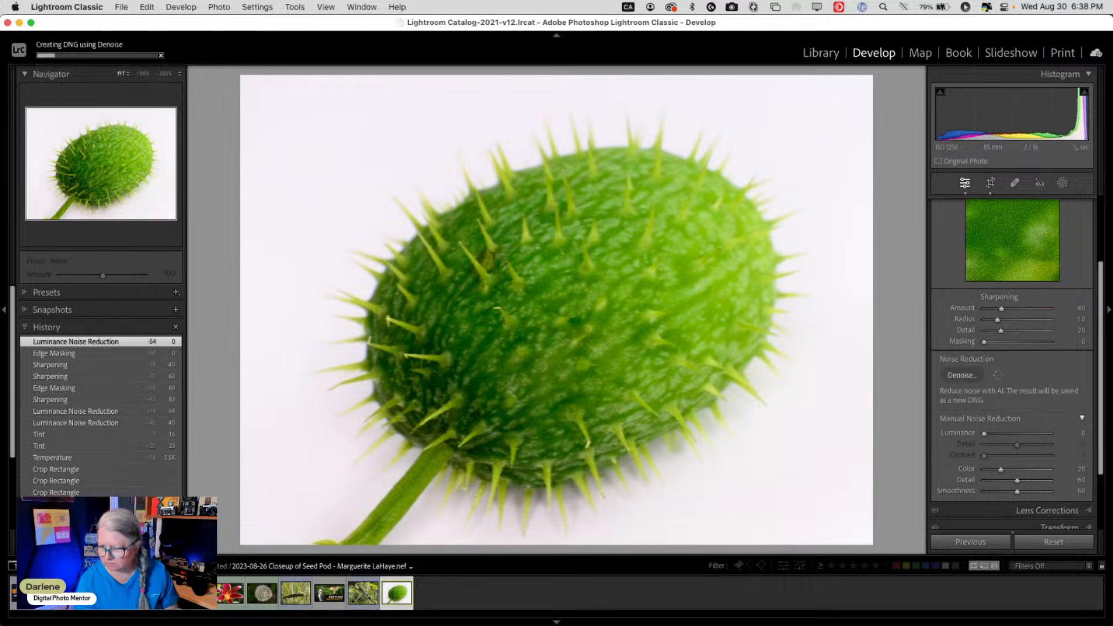
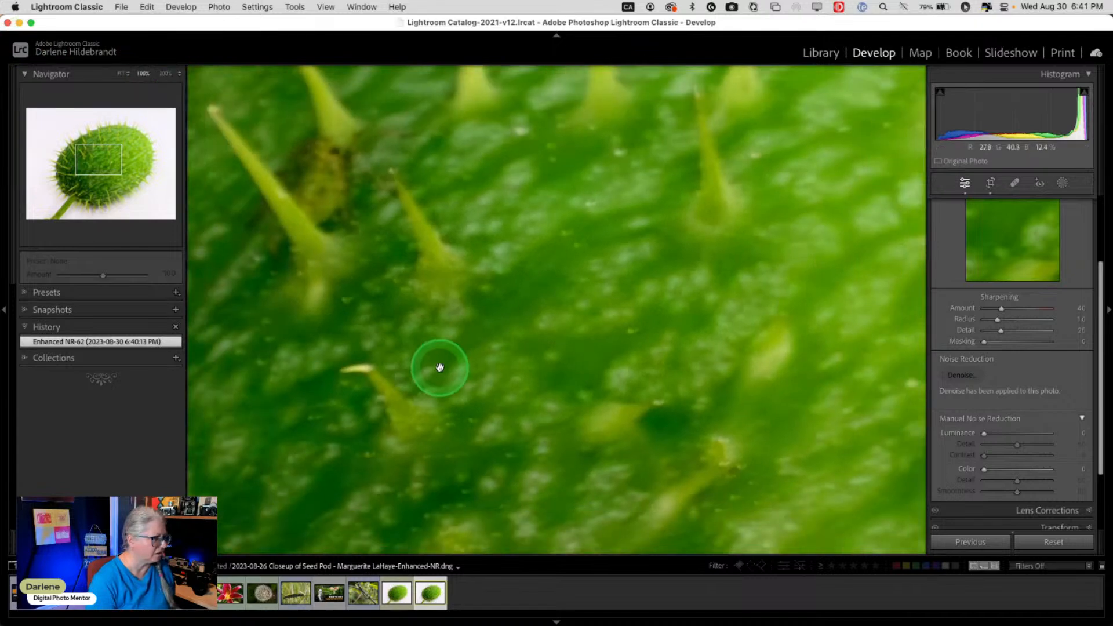
Compare the original NEF and the enhanced DNG side by side, examining the skin and lower spines up close.
click(640, 350)
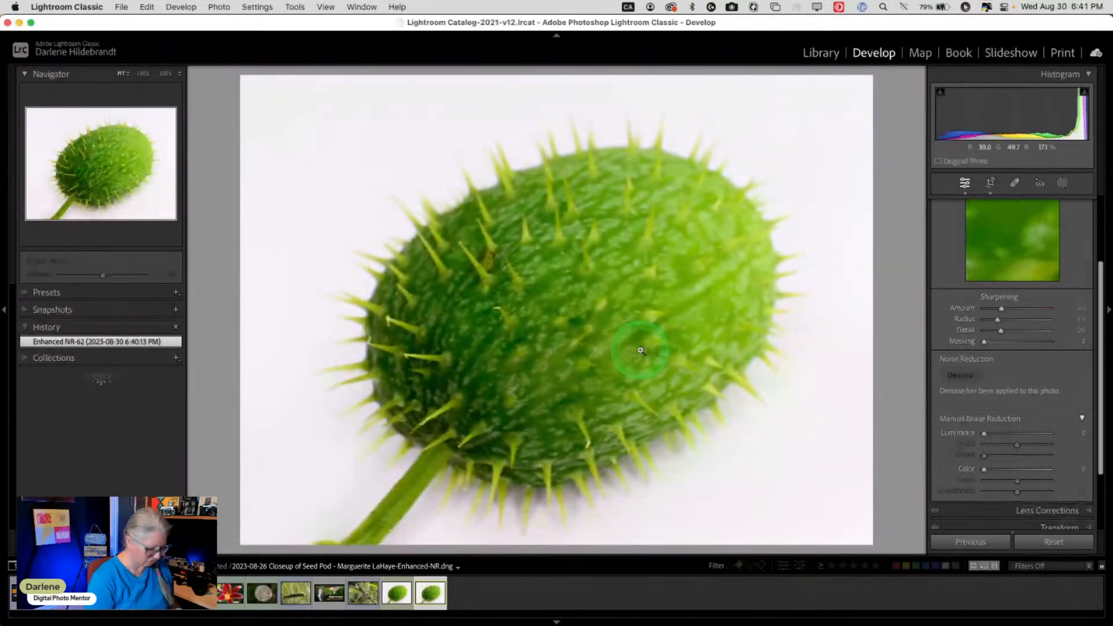
key(Left)
key(c)
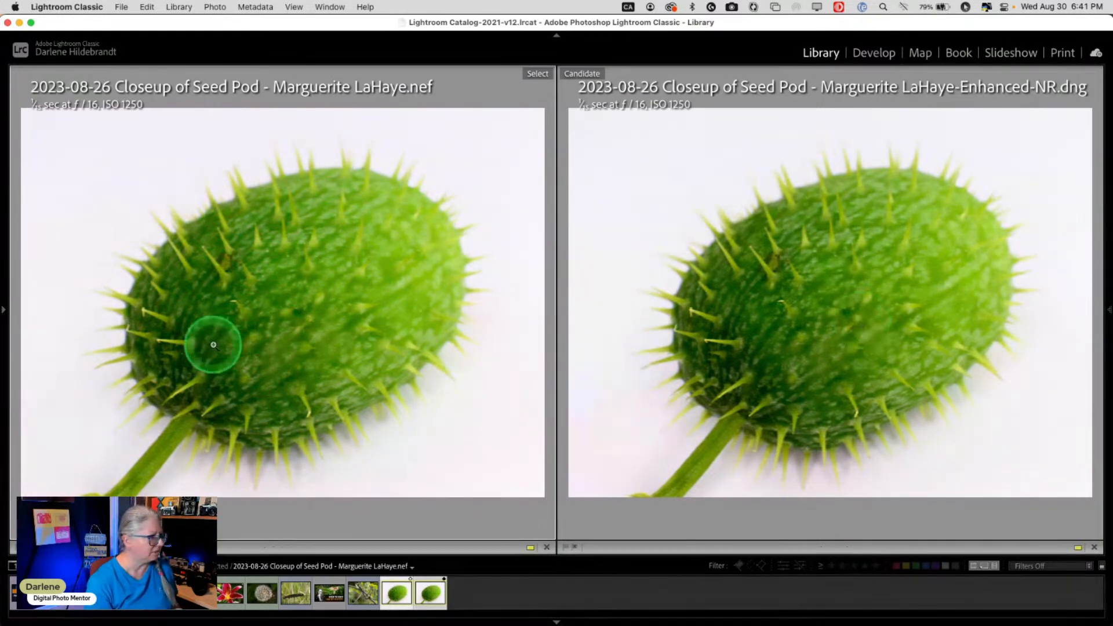
click(332, 335)
click(283, 372)
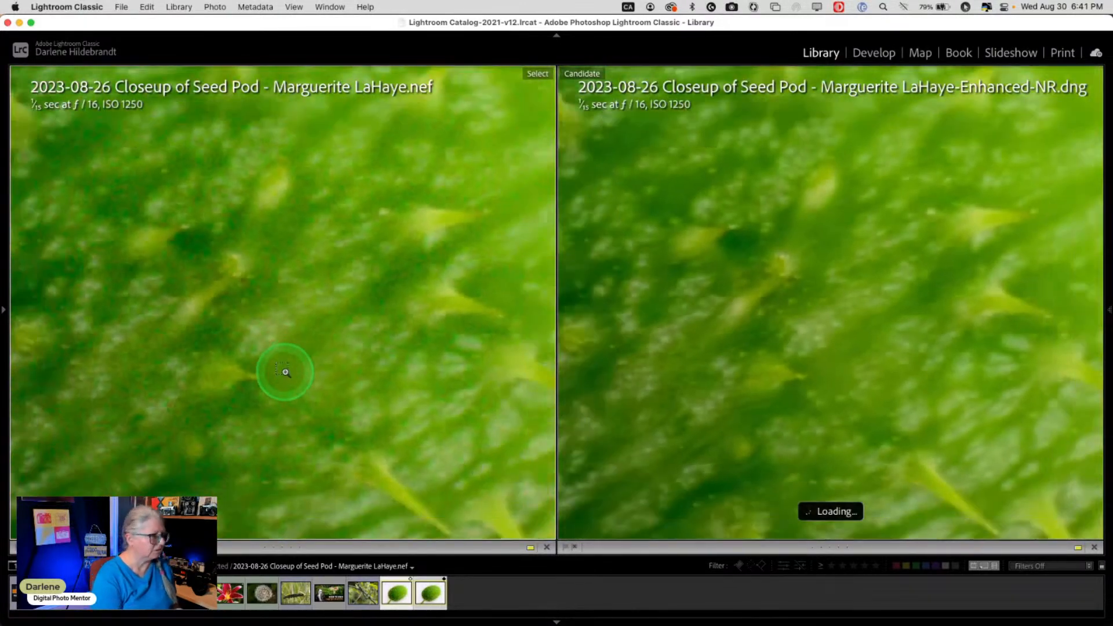
drag(301, 368, 244, 203)
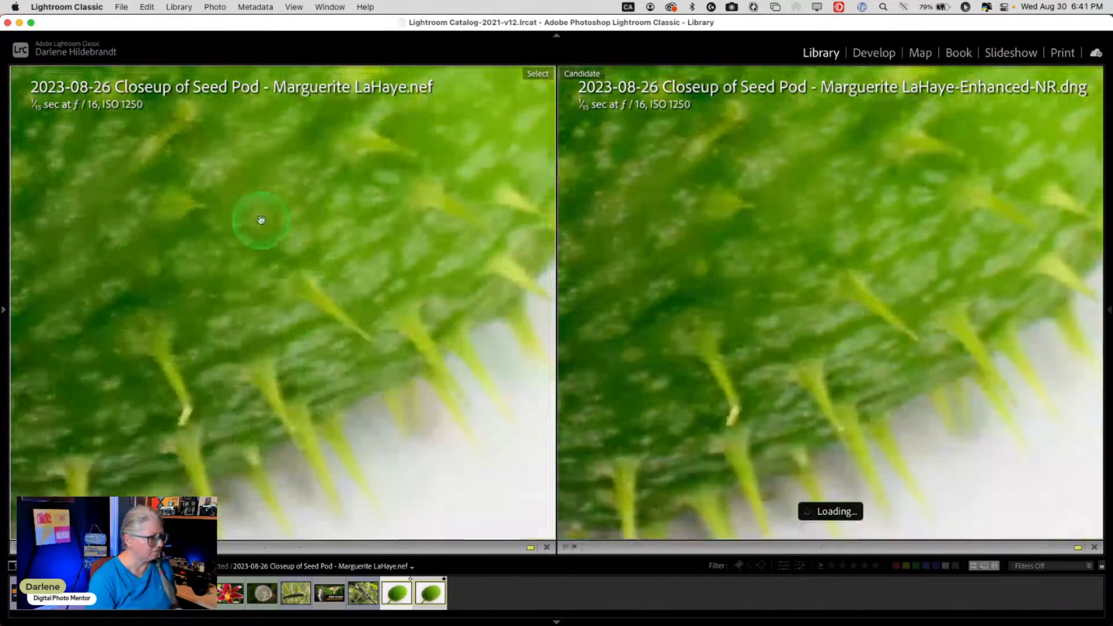
drag(316, 386, 312, 305)
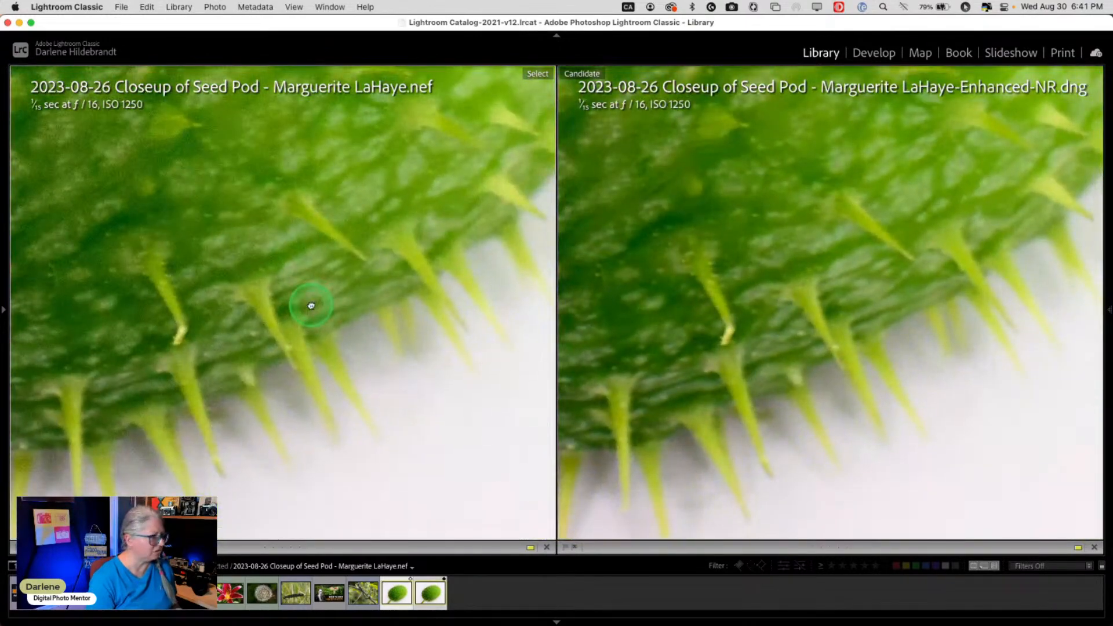
drag(303, 402, 404, 326)
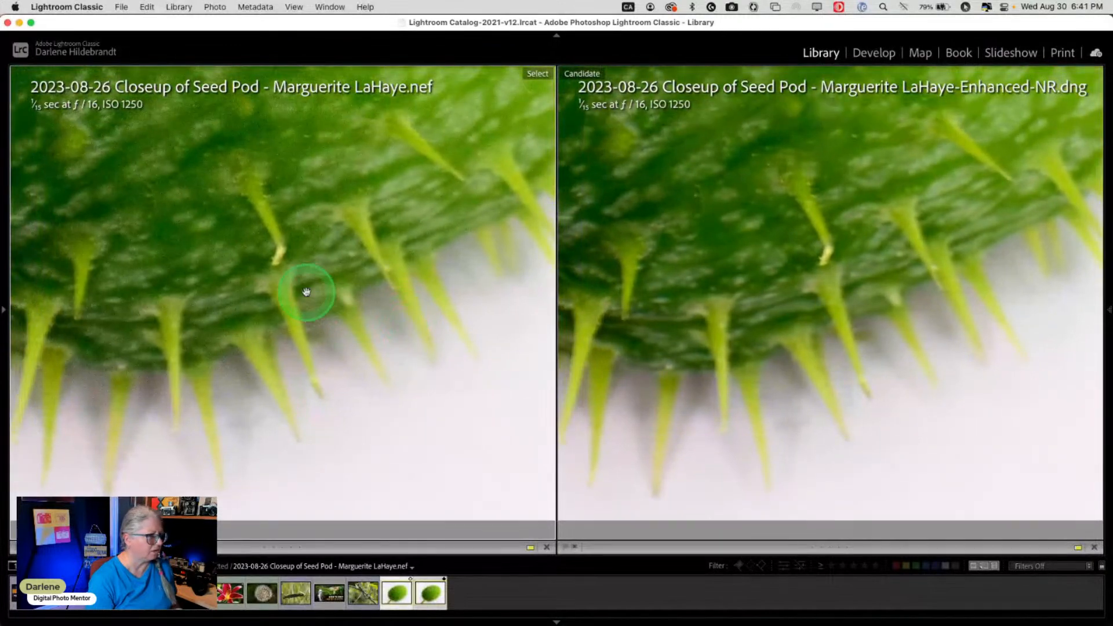
click(306, 291)
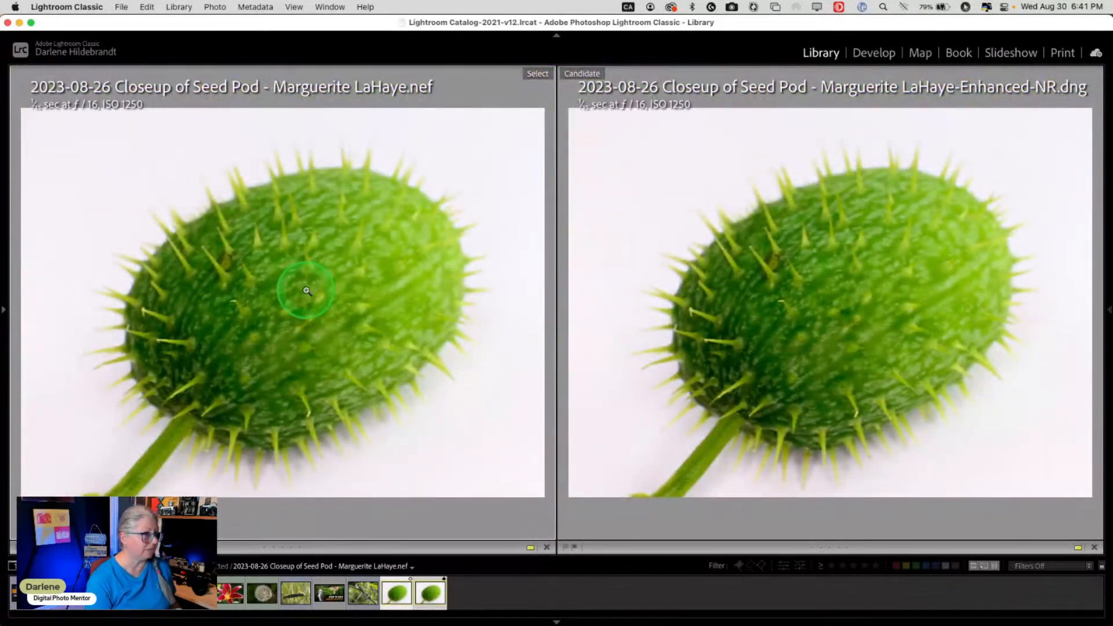
Return to the photo grid and open the Enhanced-NR version of the seed pod for developing.
key(g)
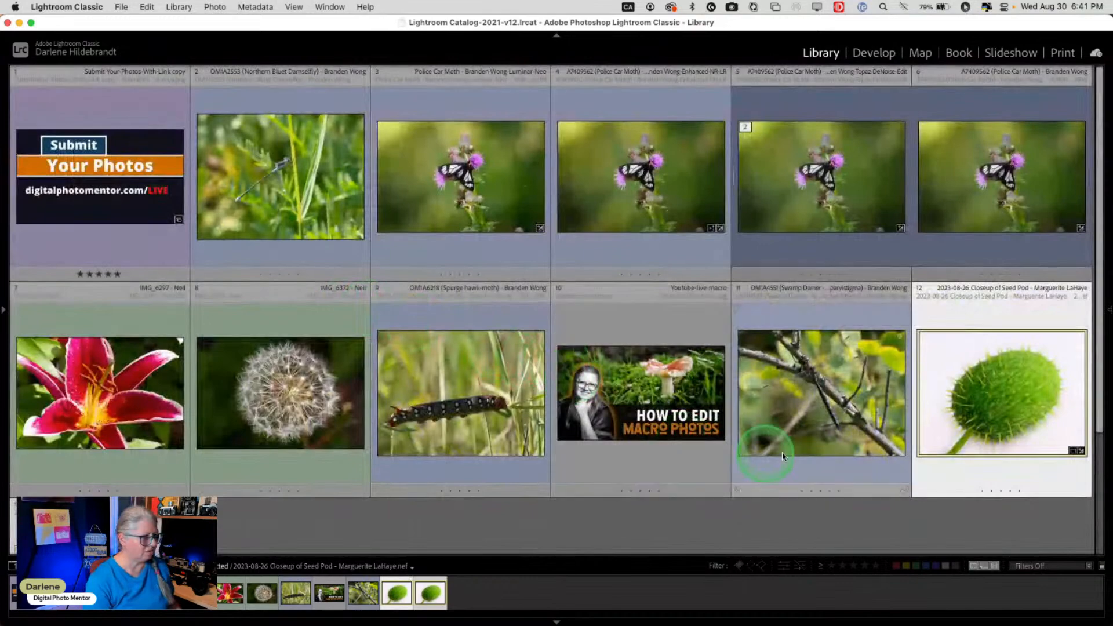
scroll(281, 446, down, 3)
click(282, 454)
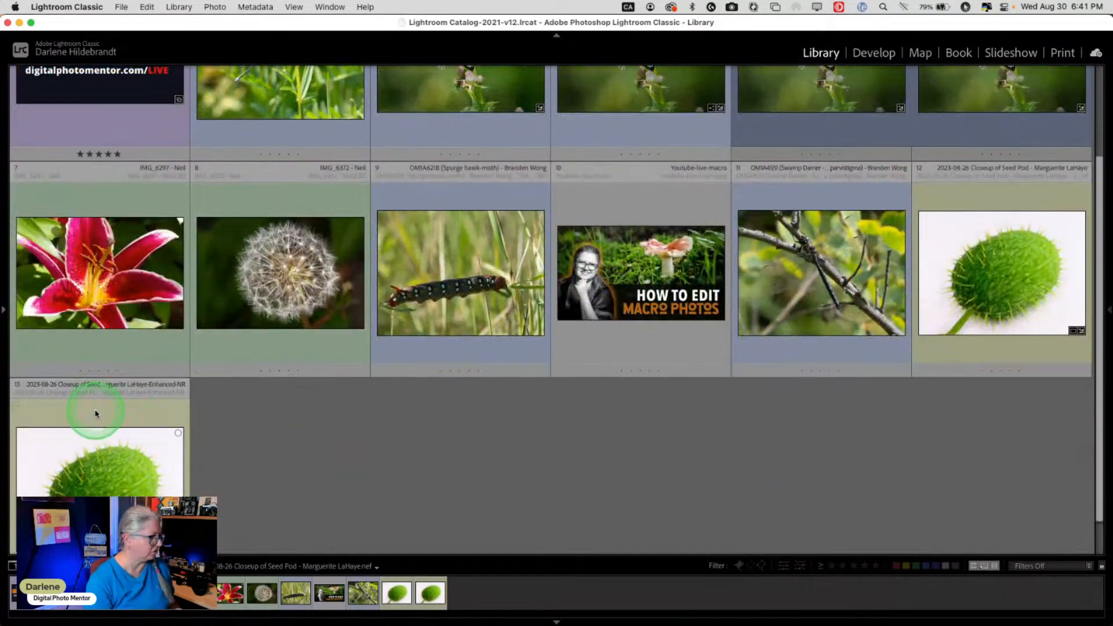
click(95, 414)
key(d)
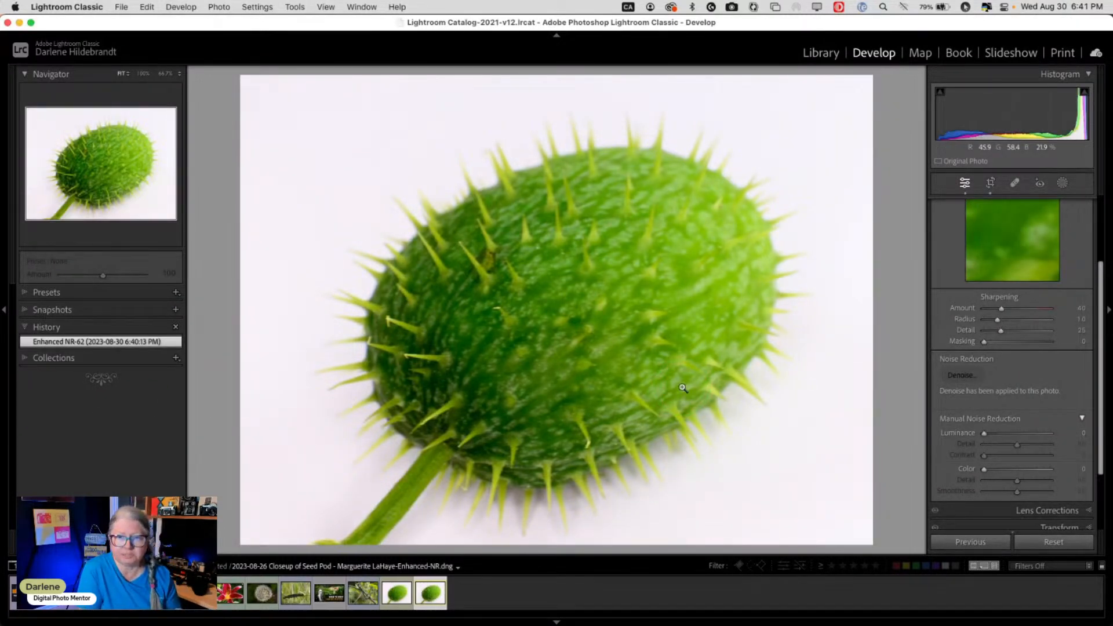
Add a white post-crop vignette with Amount +89, Midpoint 81 and Feather 54 to the enhanced seed pod photo.
scroll(1006, 425, down, 4)
click(1012, 433)
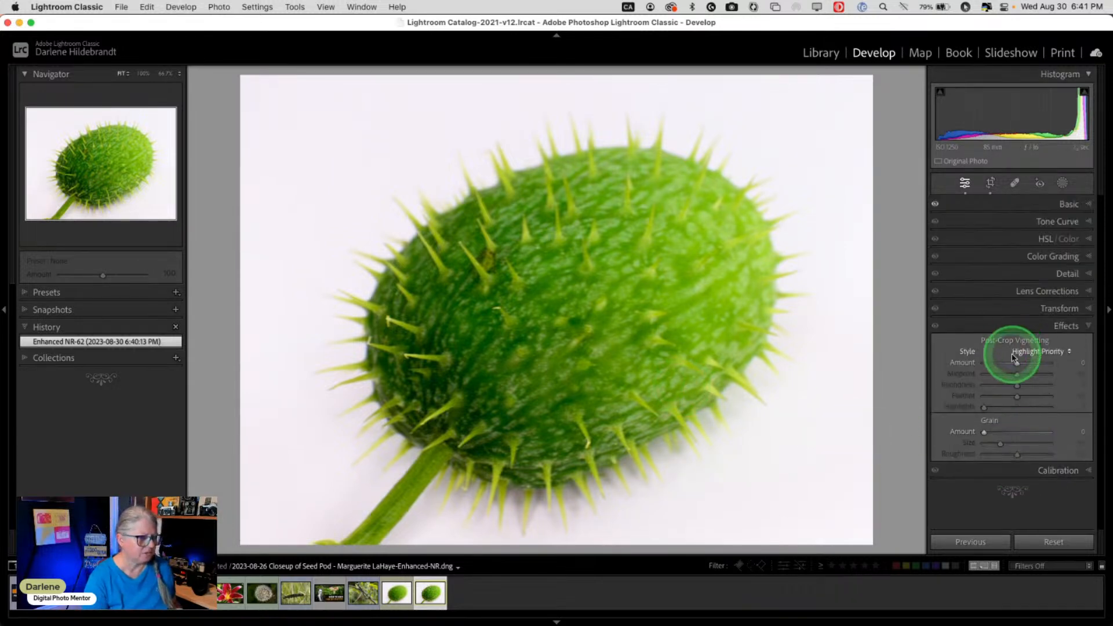
drag(1016, 364, 1046, 364)
drag(984, 396, 1037, 374)
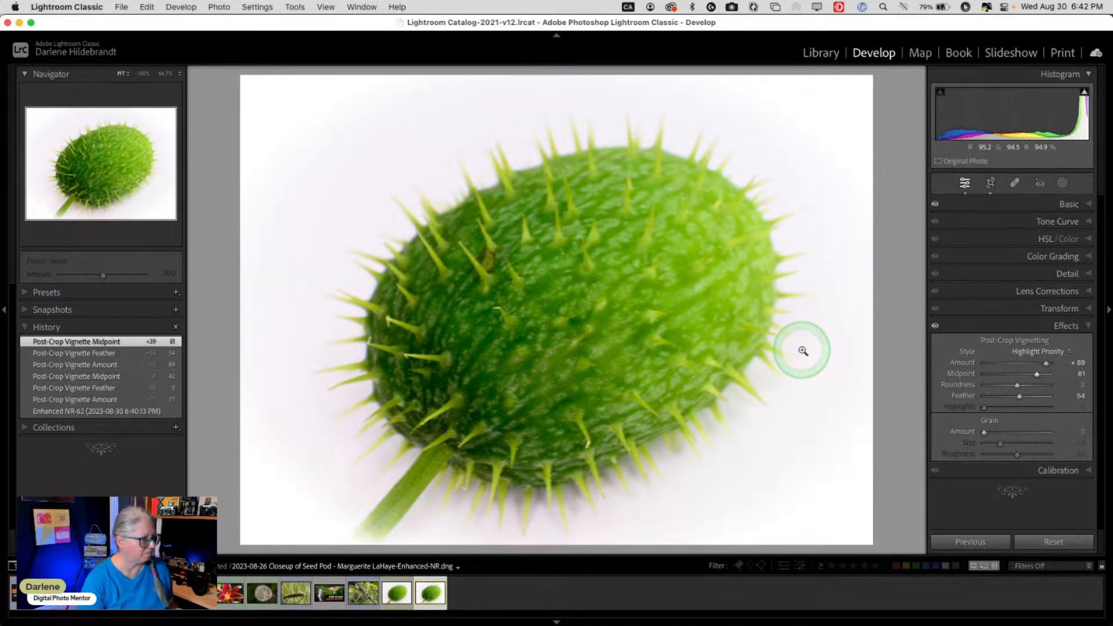
Return to the photo grid and browse the submitted macro photos full-size from the damselfly to the caterpillar, ending on the dandelion.
key(g)
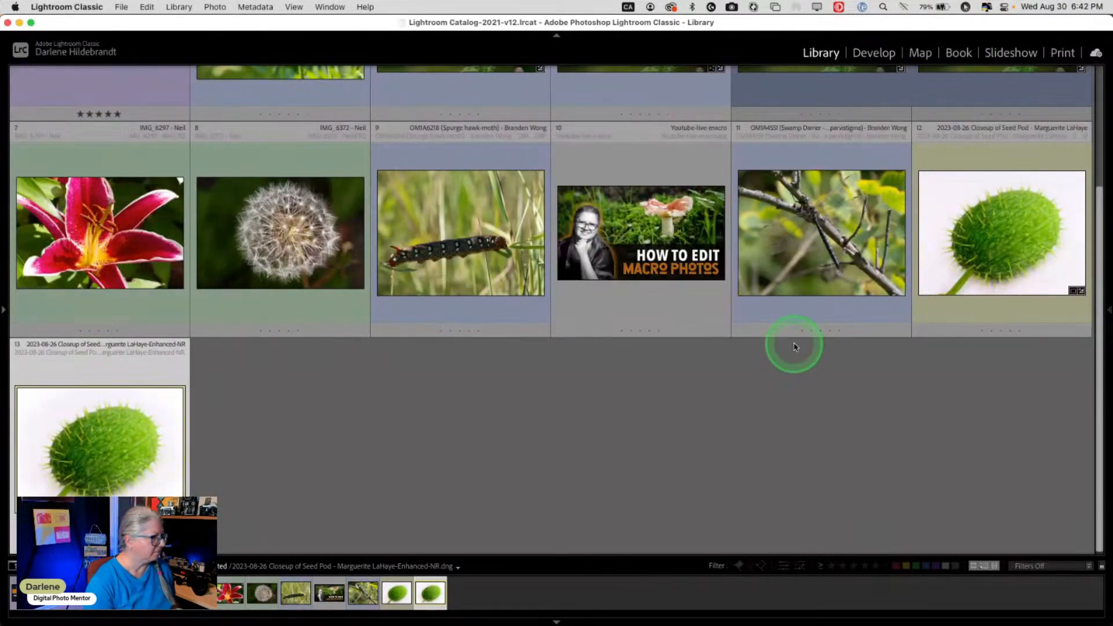
scroll(794, 346, up, 3)
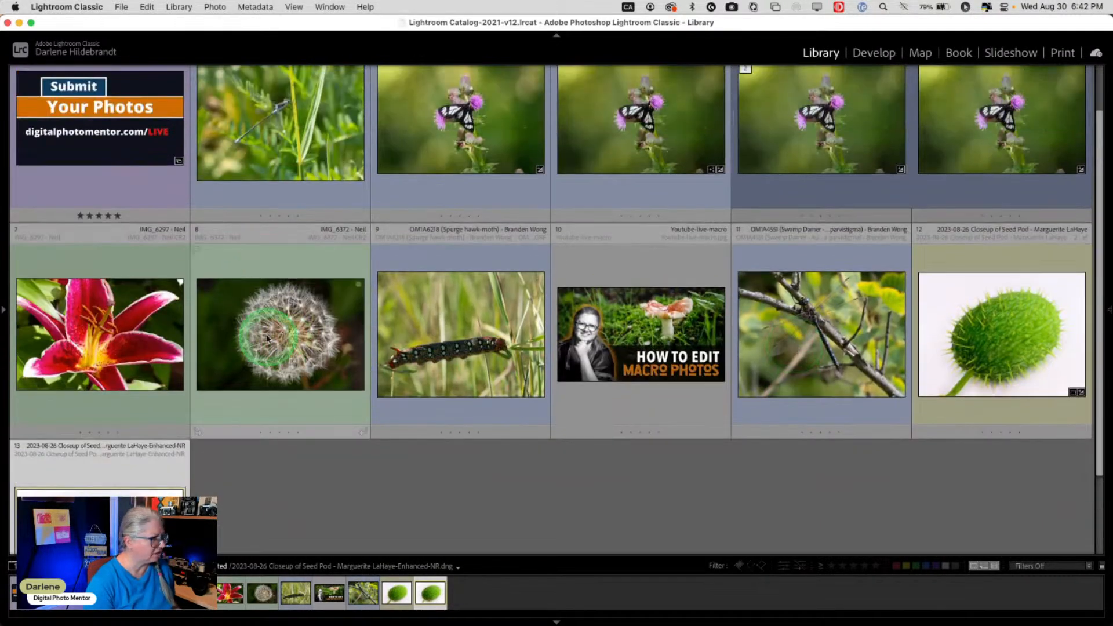
click(274, 124)
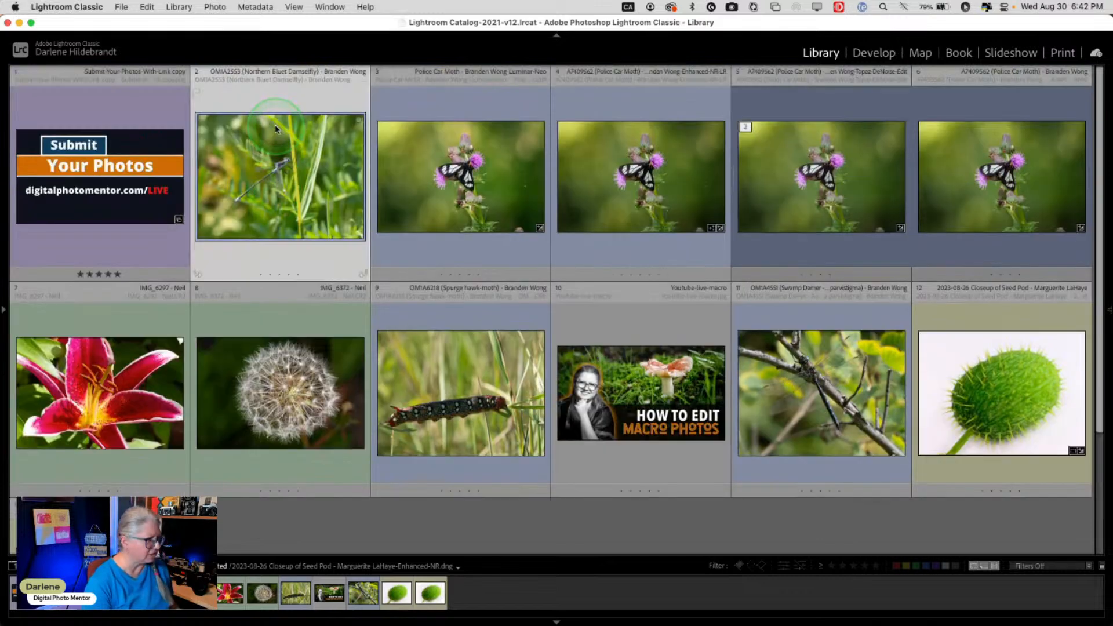
key(e)
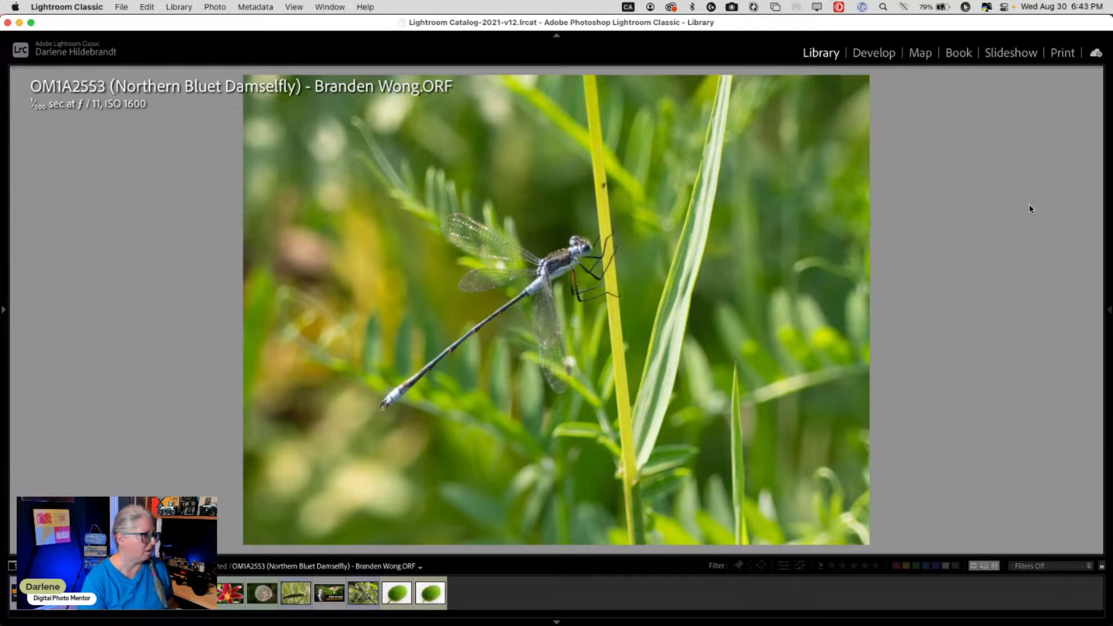
key(Right)
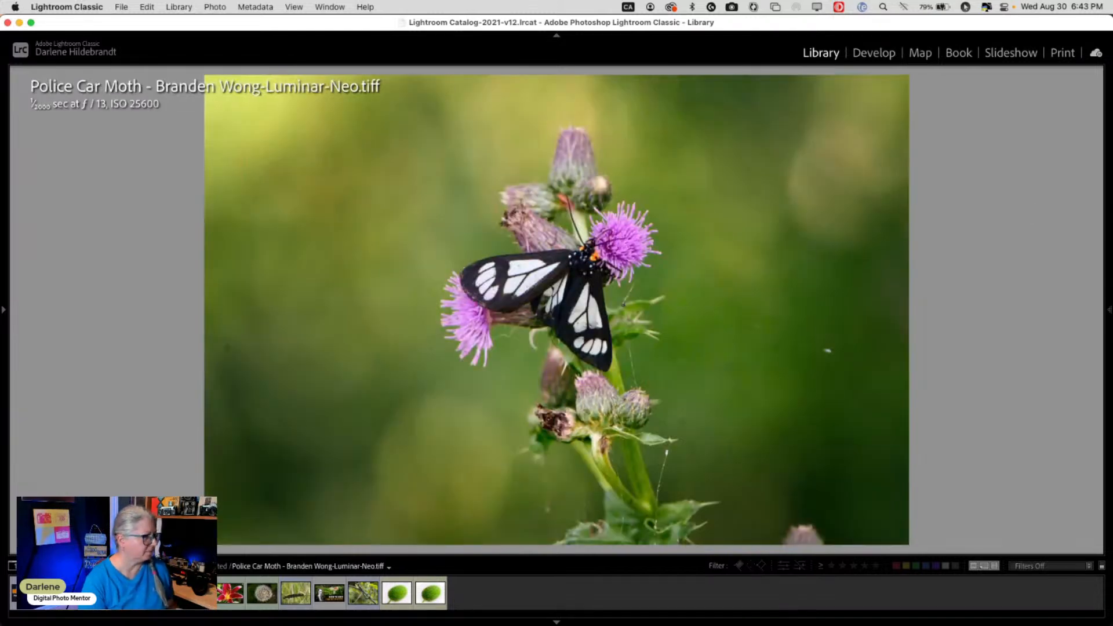
key(Right)
key(Right)
key(Right)
key(Right)
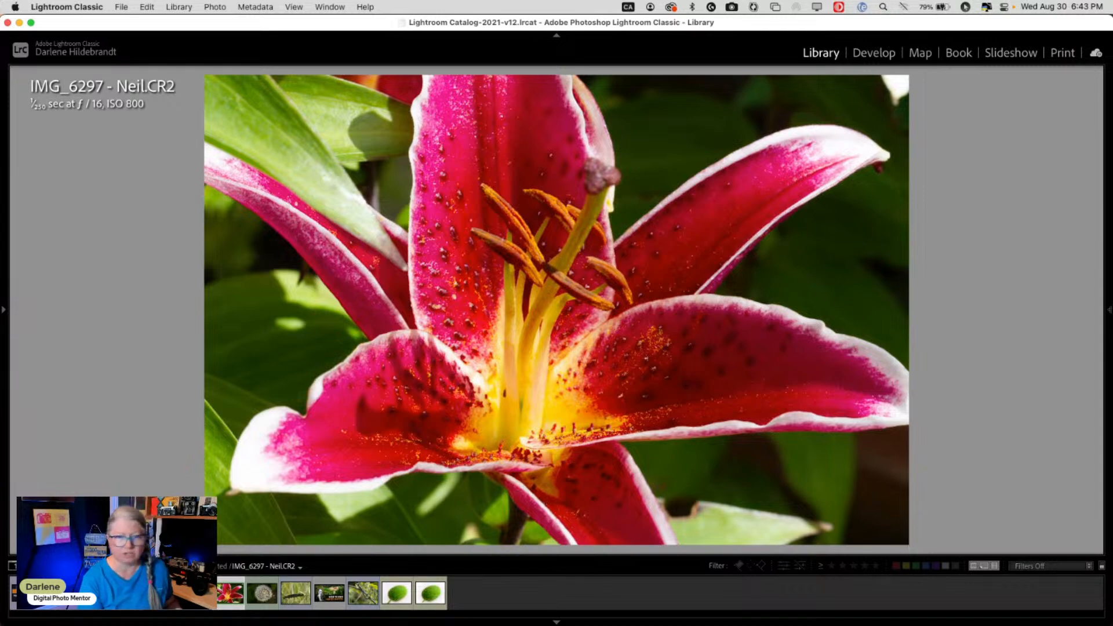
key(Right)
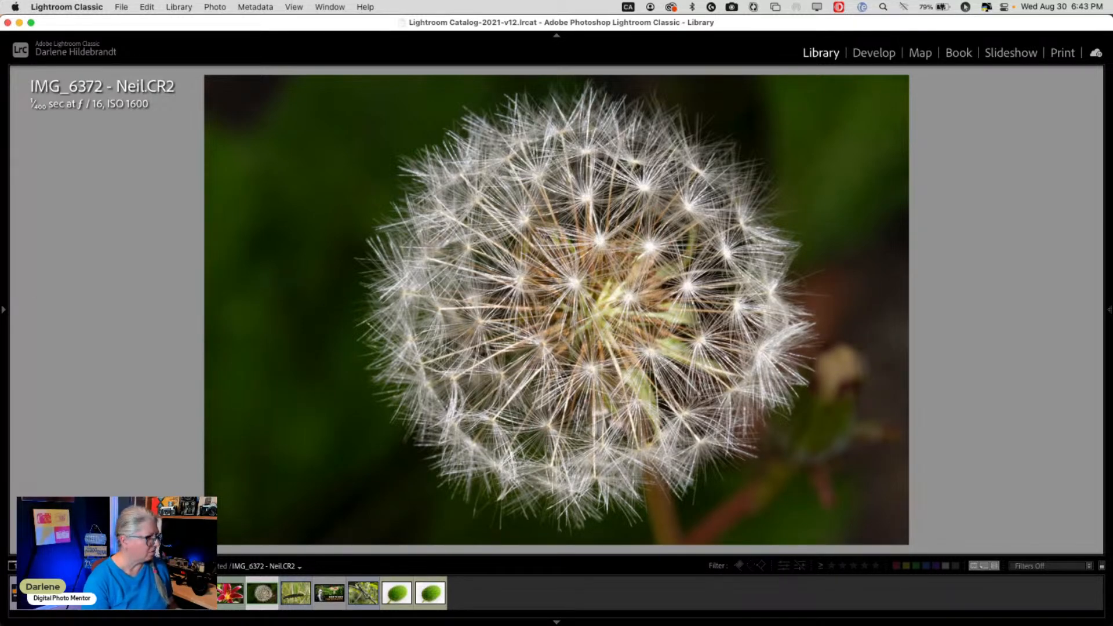
key(Right)
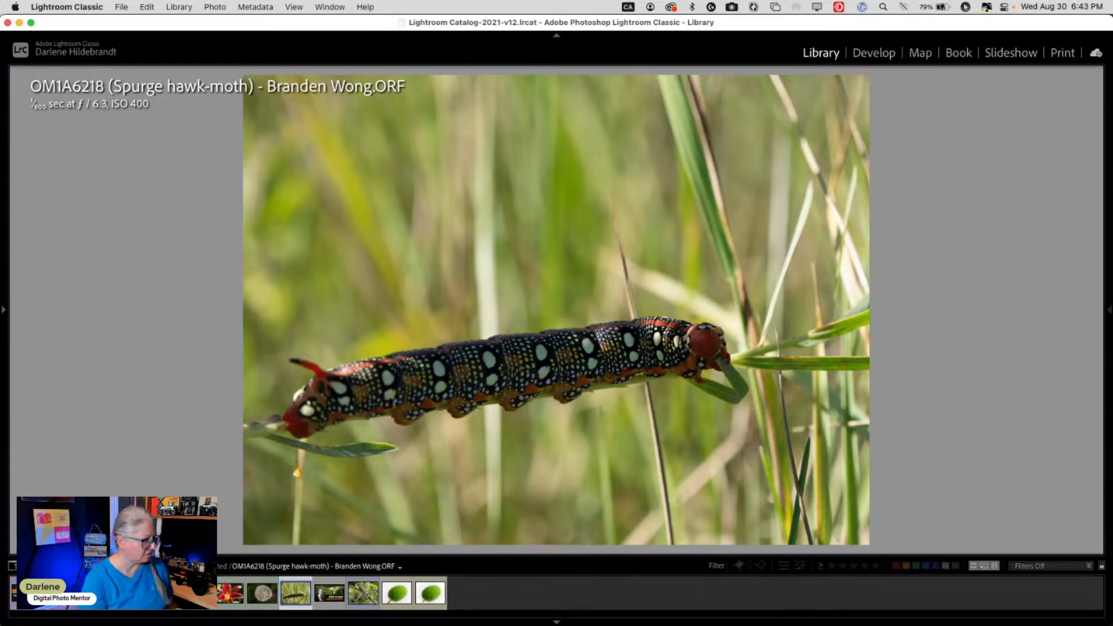
key(Left)
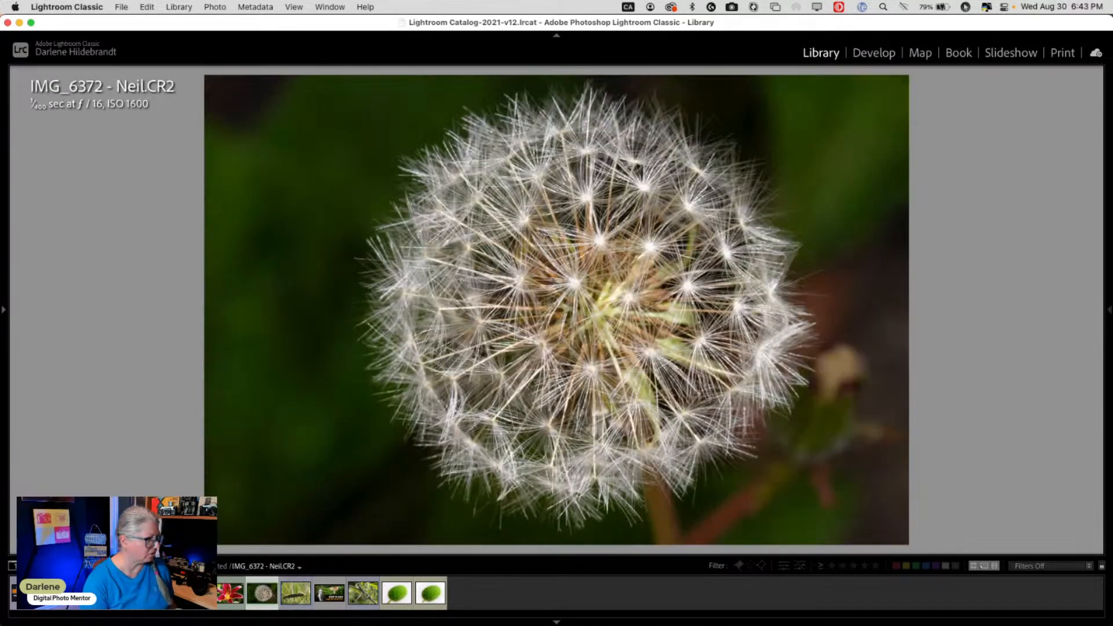
Open the dandelion photo for developing and apply the Camera Standard profile.
key(d)
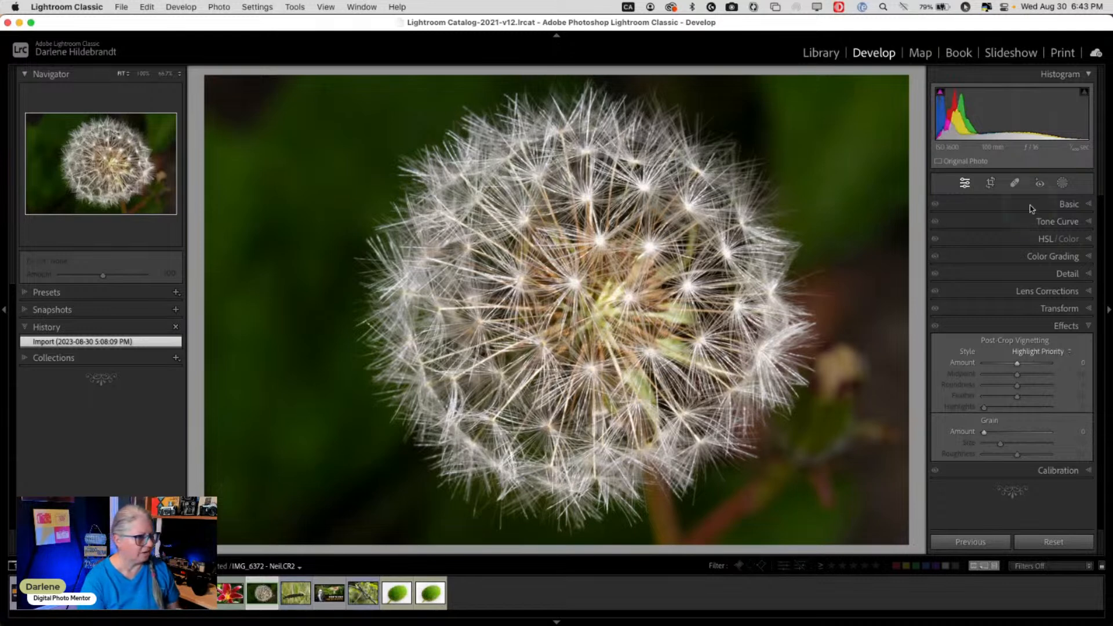
click(1067, 203)
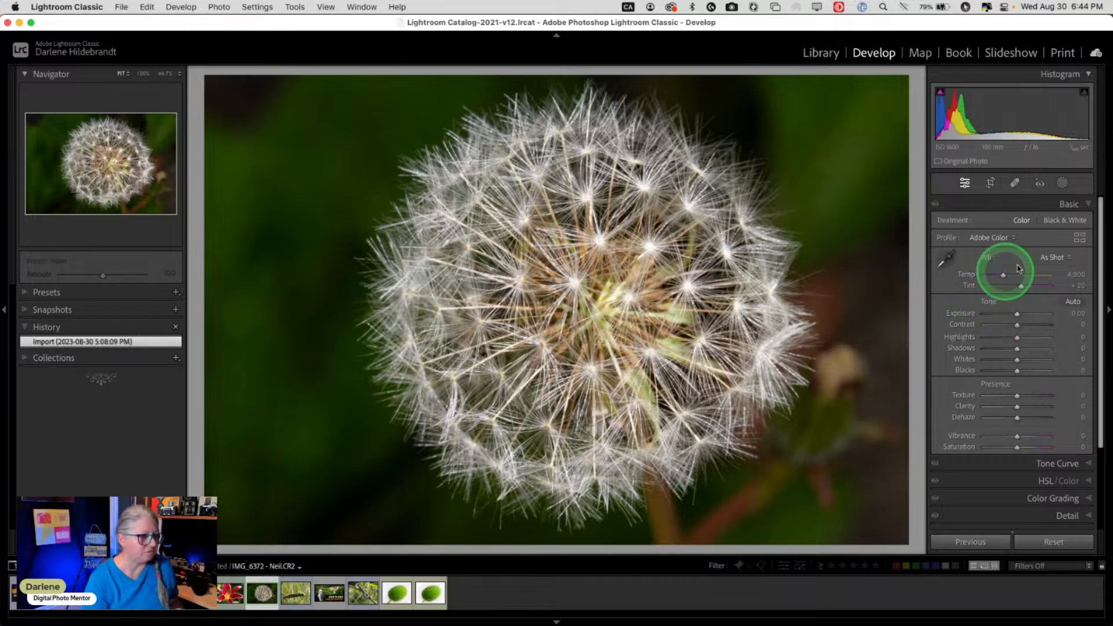
click(1080, 238)
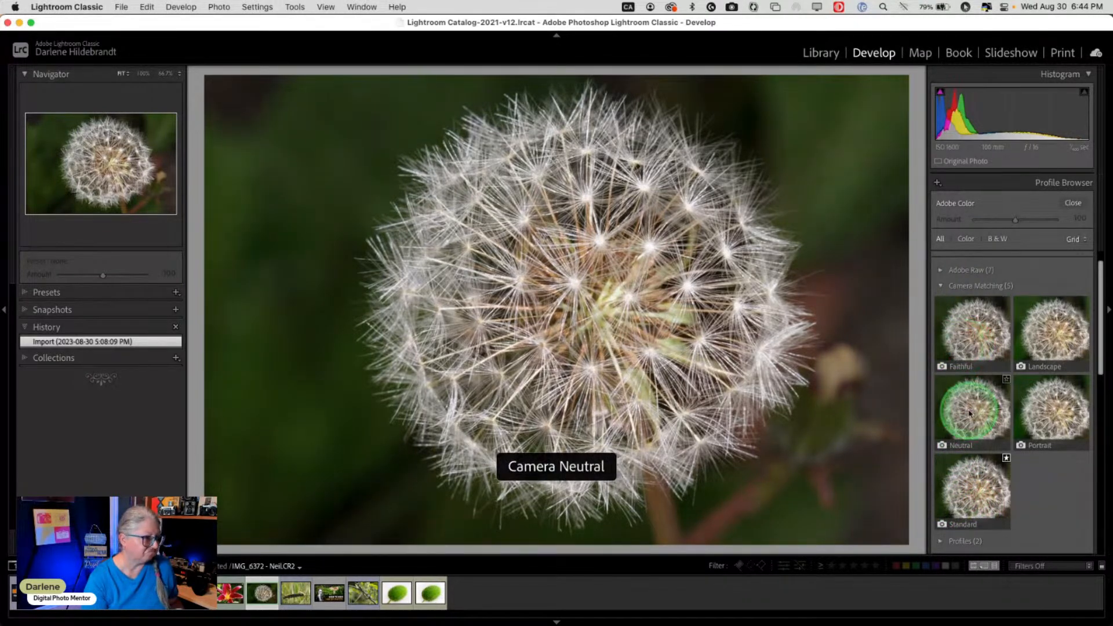
click(945, 471)
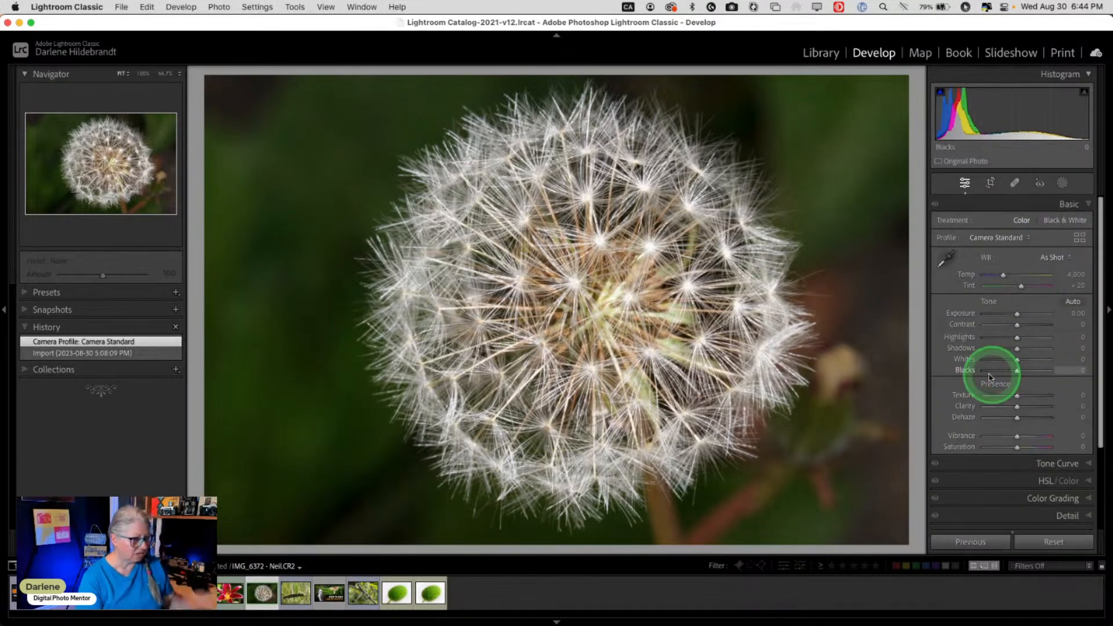
Set the dandelion photo's Blacks to -36, Whites to +8 and Highlights to -40, checking for clipping.
shift+double_click(965, 371)
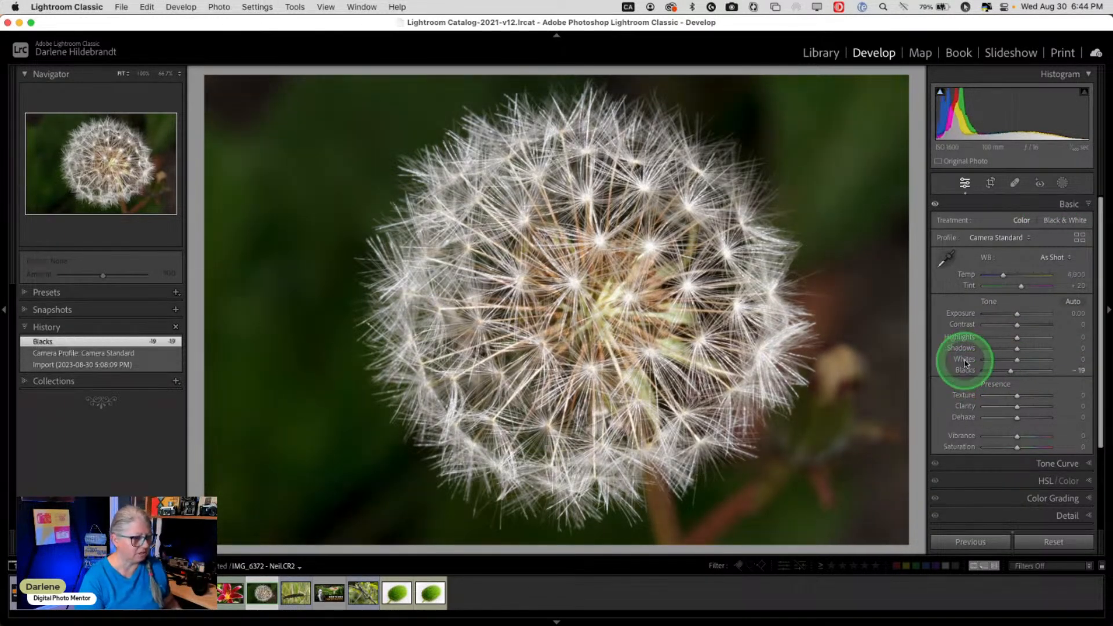
shift+double_click(965, 359)
alt+click(1014, 360)
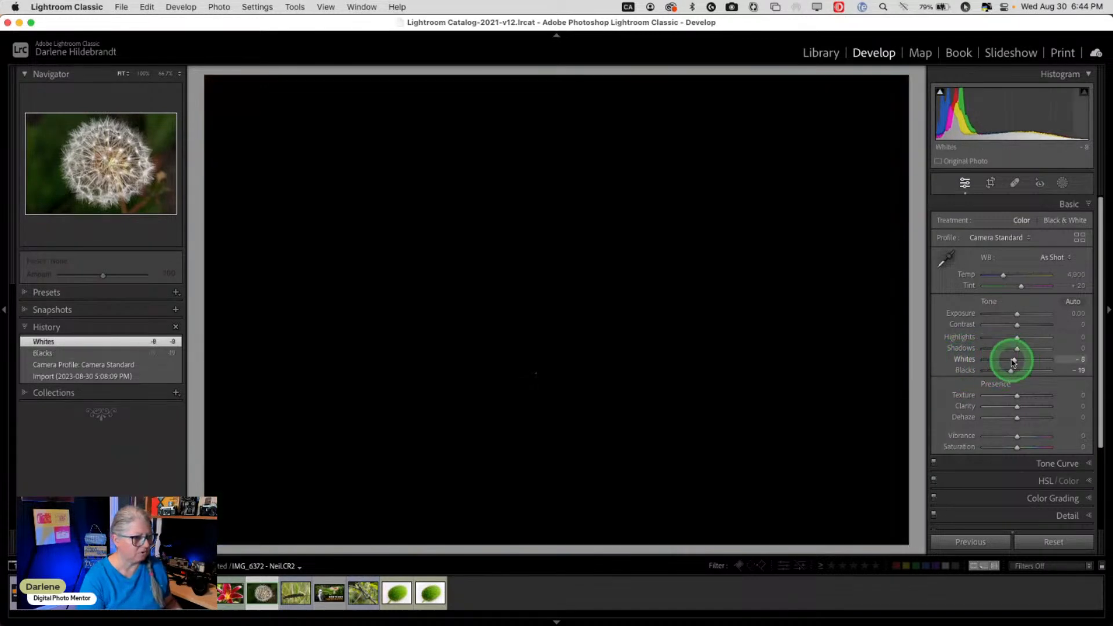
mouse_move(1014, 361)
mouse_down()
mouse_move(1024, 363)
mouse_move(988, 338)
mouse_move(1024, 362)
mouse_up()
alt+click(1016, 338)
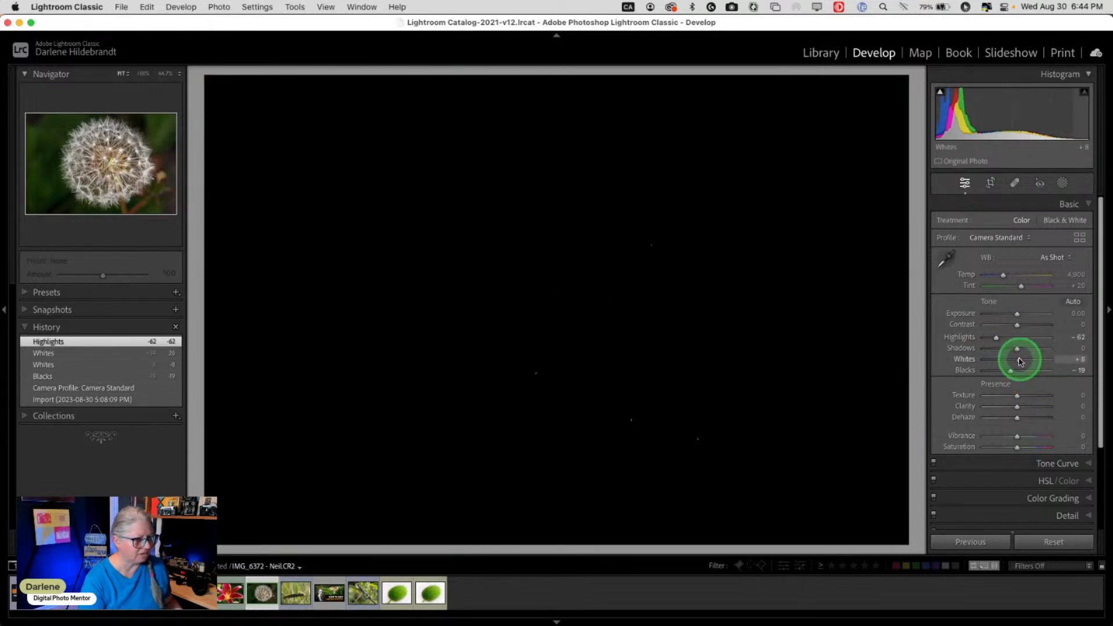
mouse_move(1021, 362)
mouse_down()
mouse_move(994, 337)
mouse_move(1004, 339)
mouse_move(1004, 371)
mouse_up()
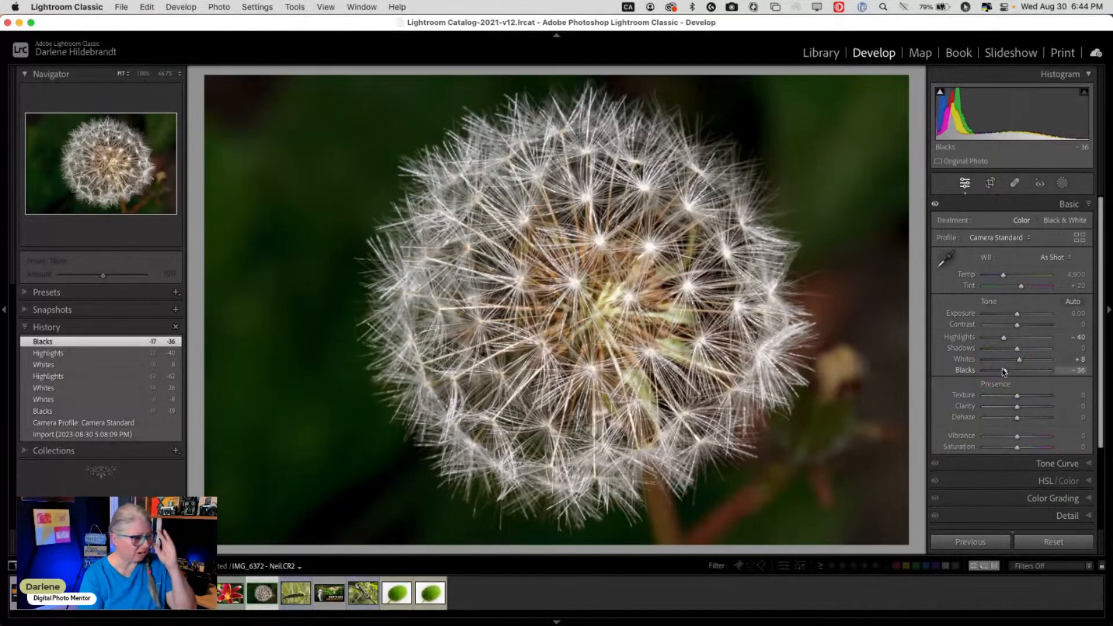
Apply the favorite preset Mask subject and background to the dandelion photo.
click(57, 292)
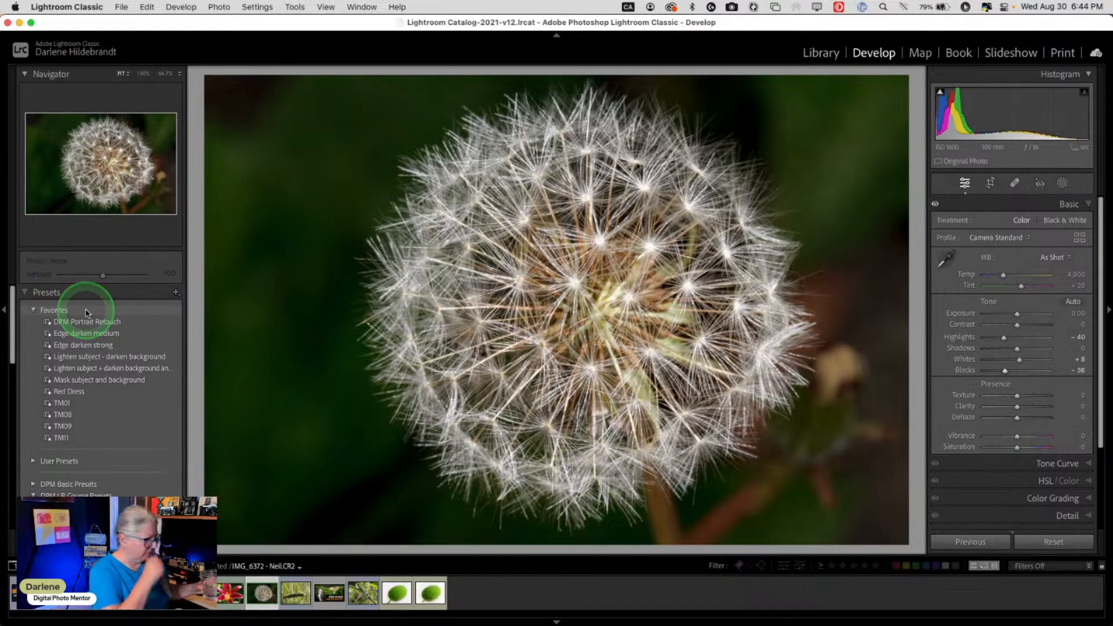
scroll(87, 325, down, 2)
click(89, 343)
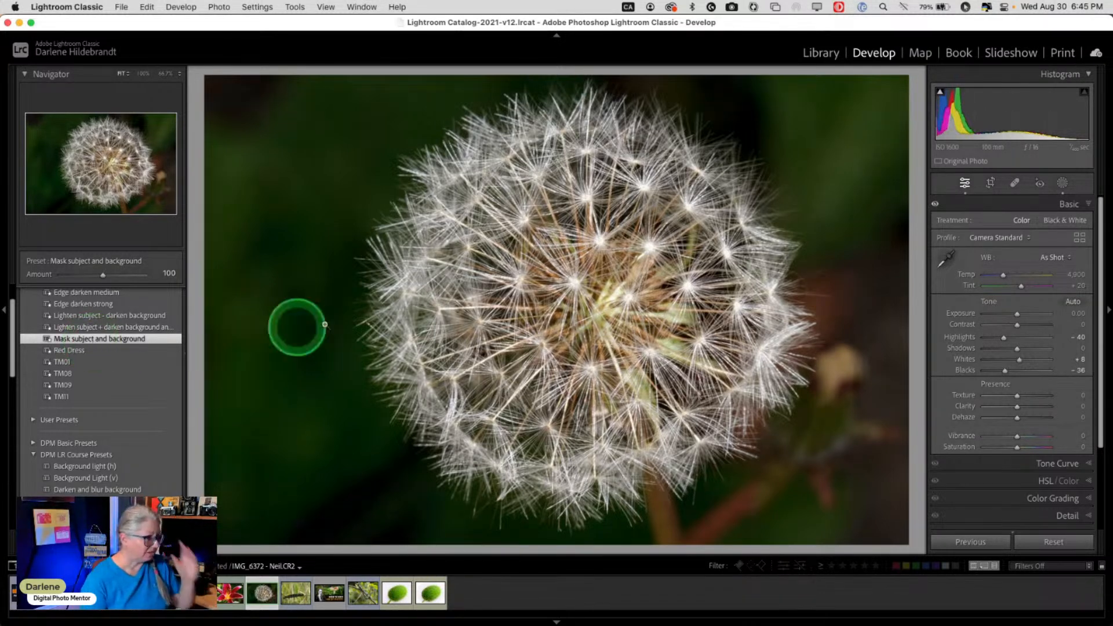
Set Texture to 63 and Clarity to 47 on the Subject mask covering the dandelion head.
click(1062, 183)
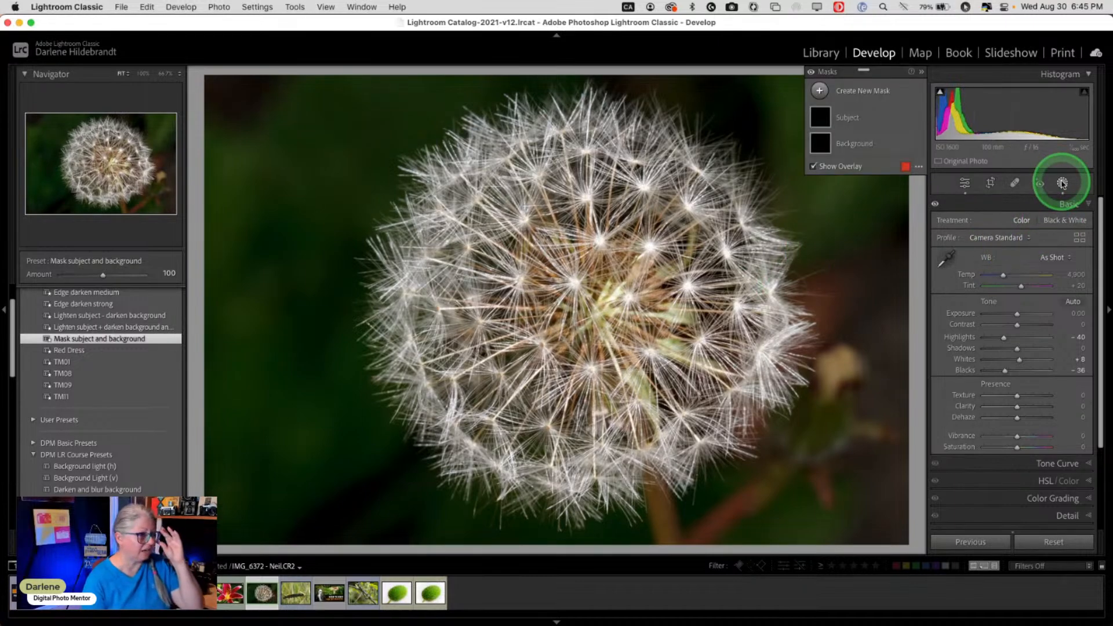
click(864, 118)
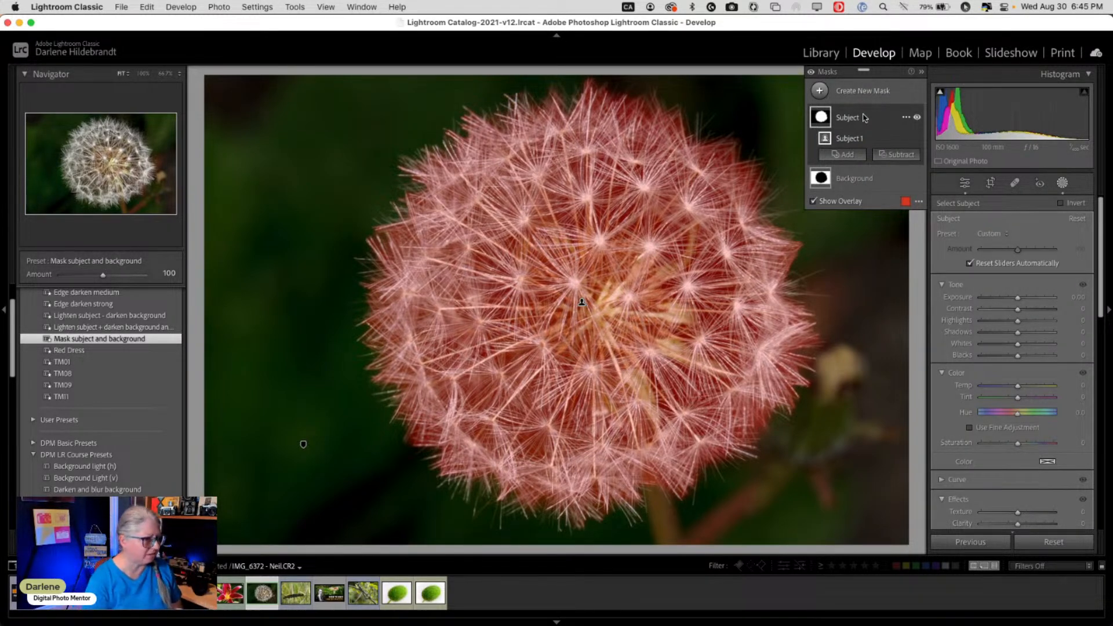
scroll(1014, 347, down, 3)
drag(1016, 453, 1040, 451)
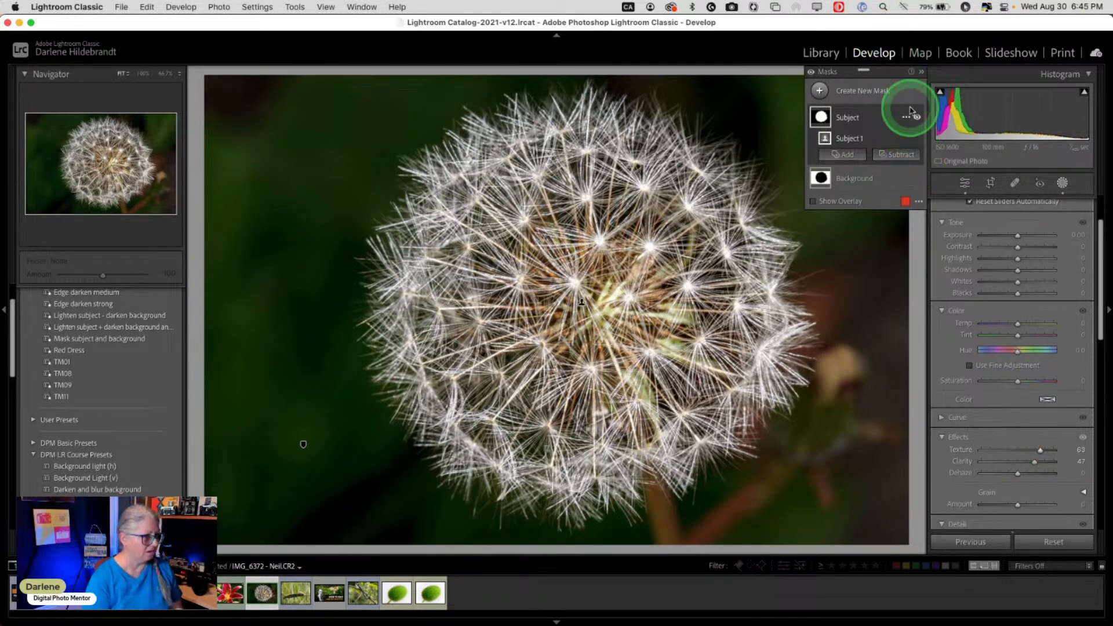
Toggle the Subject mask's visibility repeatedly to compare the dandelion head with and without its adjustments.
click(917, 118)
click(917, 118)
click(917, 118)
click(918, 118)
click(917, 118)
click(918, 119)
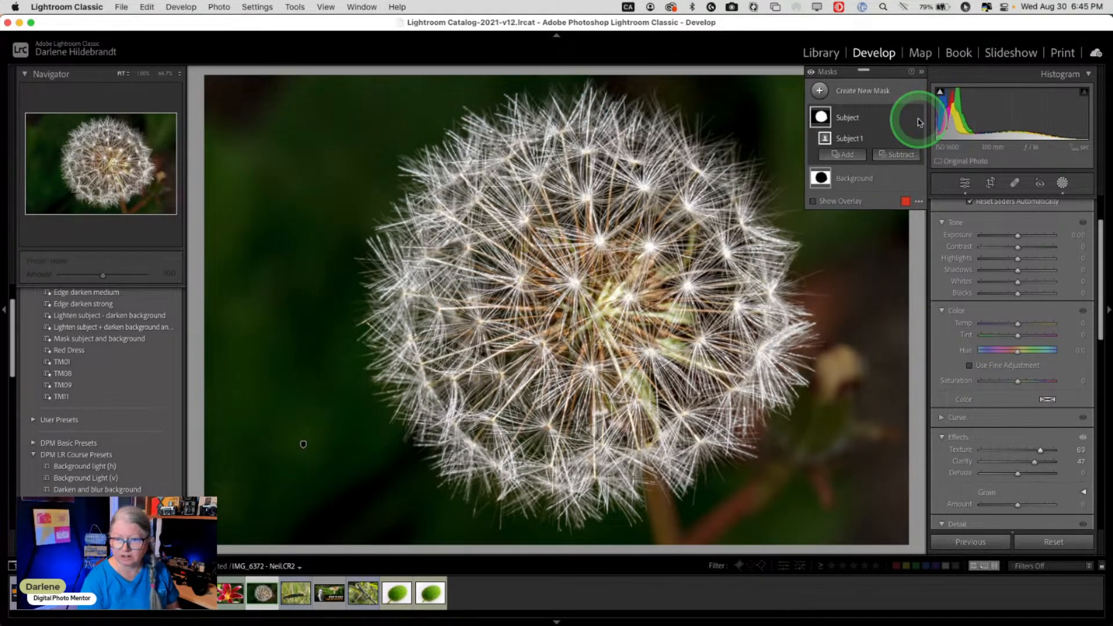
Soften the Background mask with Texture -54, Clarity -22 and Sharpness -56.
click(881, 184)
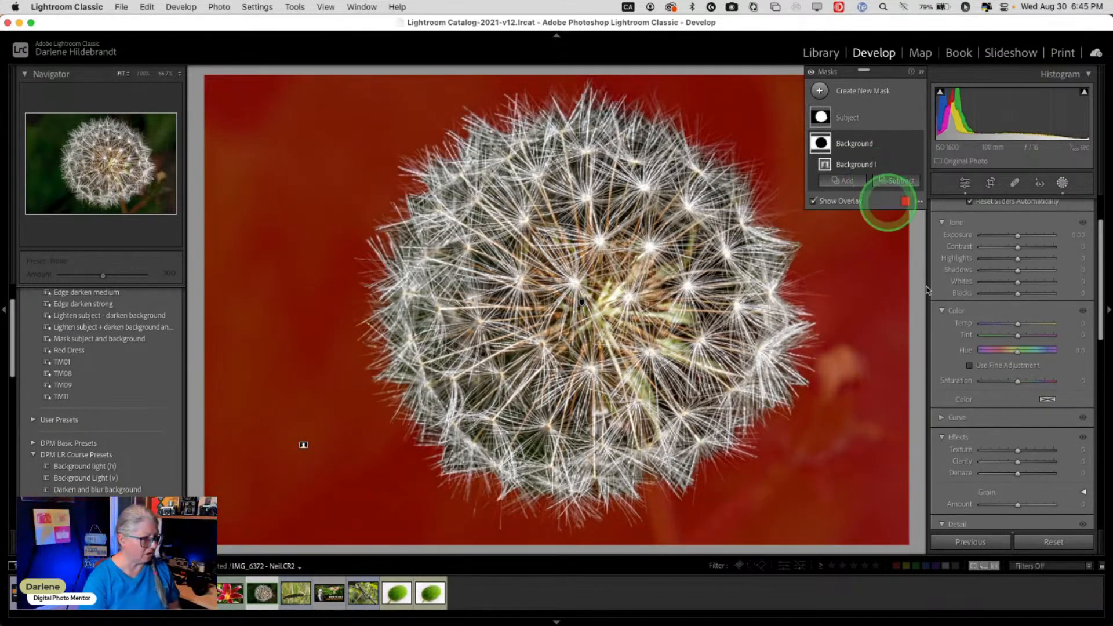
click(998, 450)
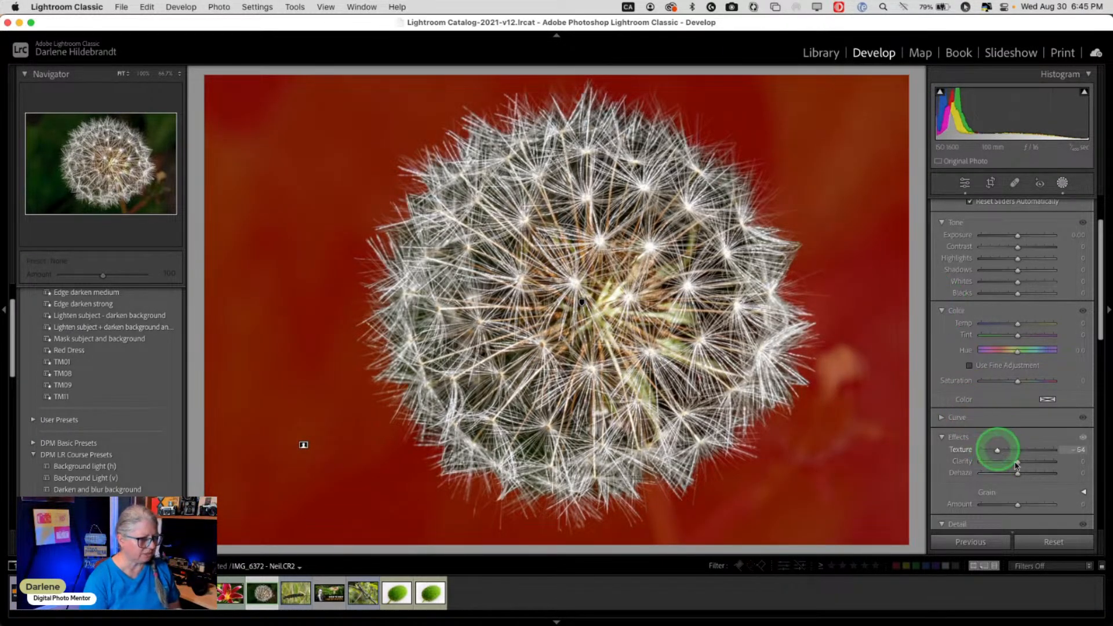
click(1019, 467)
drag(1017, 464, 1009, 461)
scroll(1012, 461, down, 2)
scroll(1010, 461, down, 2)
click(997, 447)
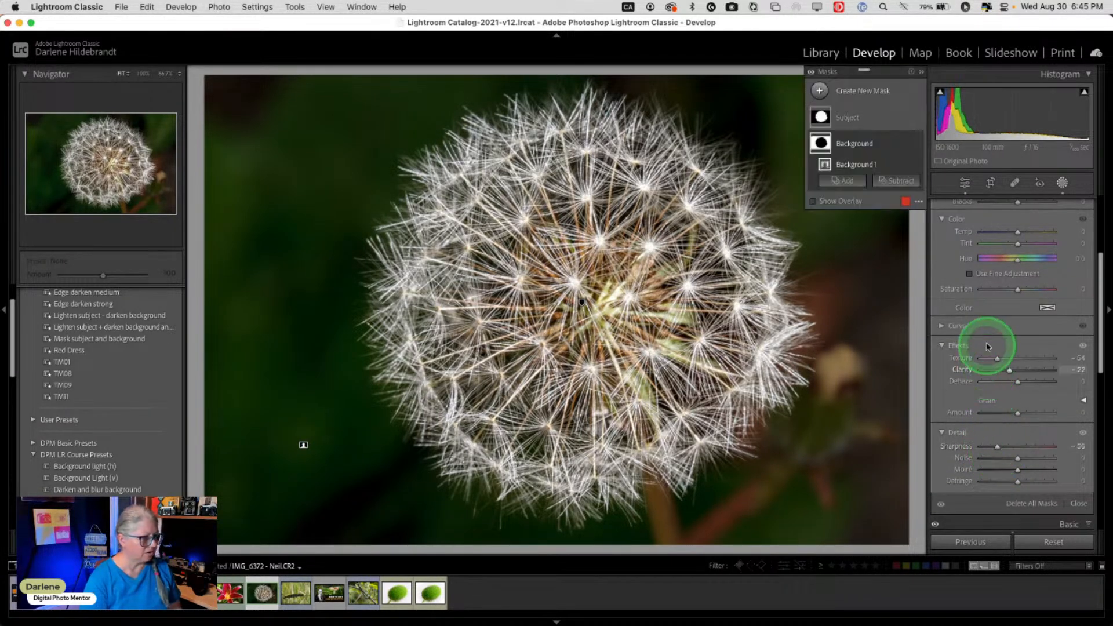
Darken the Background mask with Exposure -0.13, Highlights -96, Shadows 20 and Blacks -16.
scroll(979, 331, up, 1)
scroll(979, 331, up, 5)
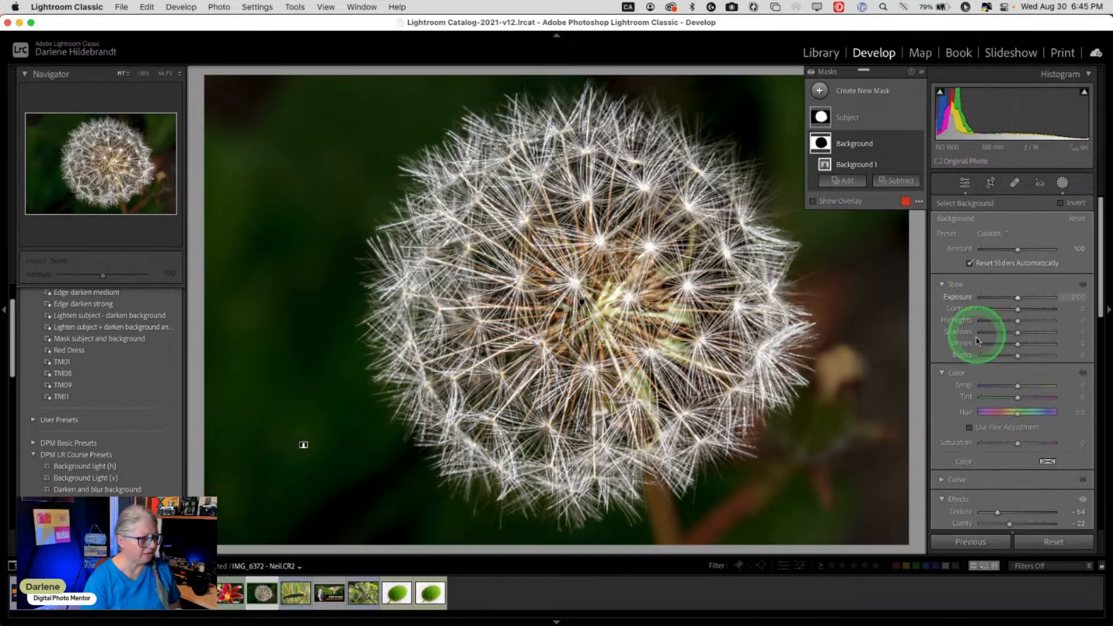
click(990, 320)
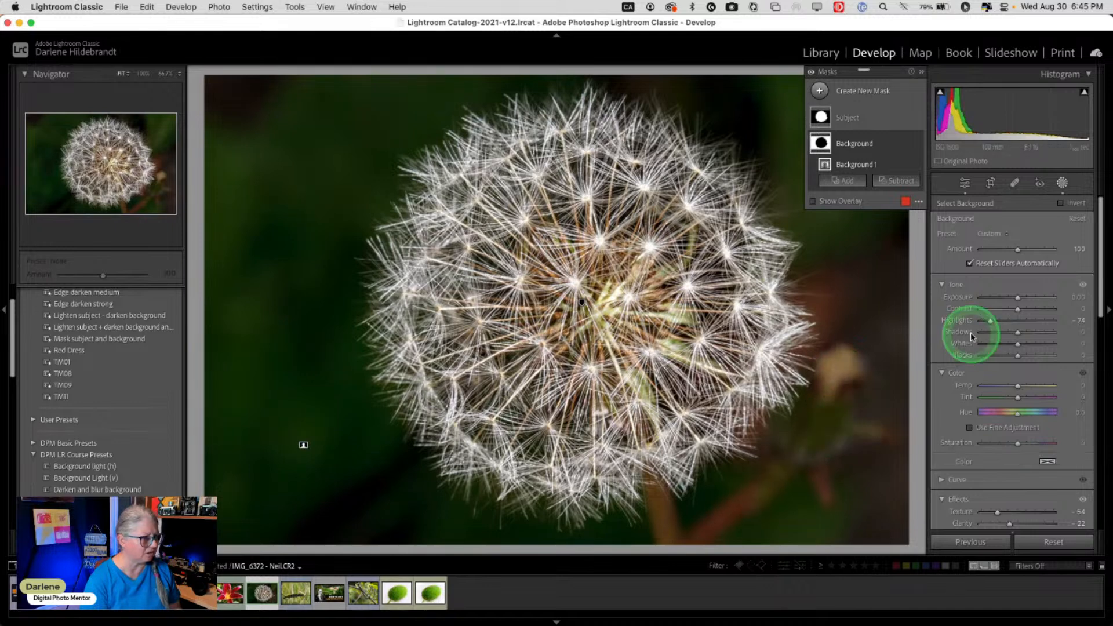
mouse_move(1016, 355)
mouse_down()
mouse_move(999, 354)
mouse_move(1015, 355)
mouse_move(983, 321)
mouse_move(1019, 299)
mouse_move(1013, 359)
mouse_move(1020, 332)
mouse_move(1029, 334)
mouse_move(1013, 356)
mouse_up()
Reduce the Background mask's Saturation to -6 and leave masking.
scroll(1013, 310, down, 3)
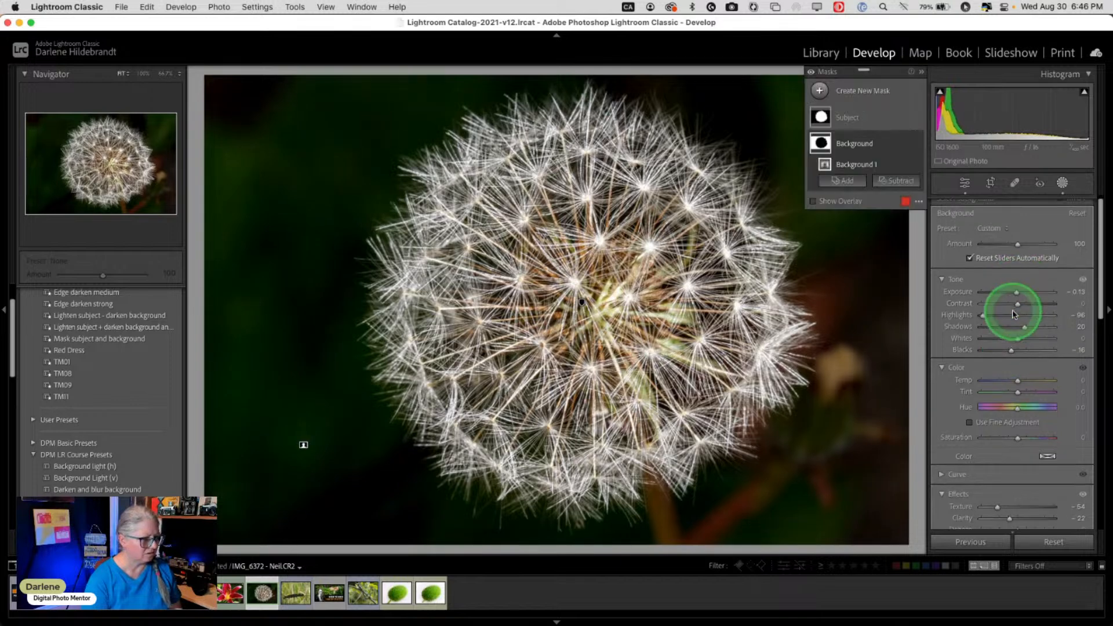
scroll(1013, 310, down, 5)
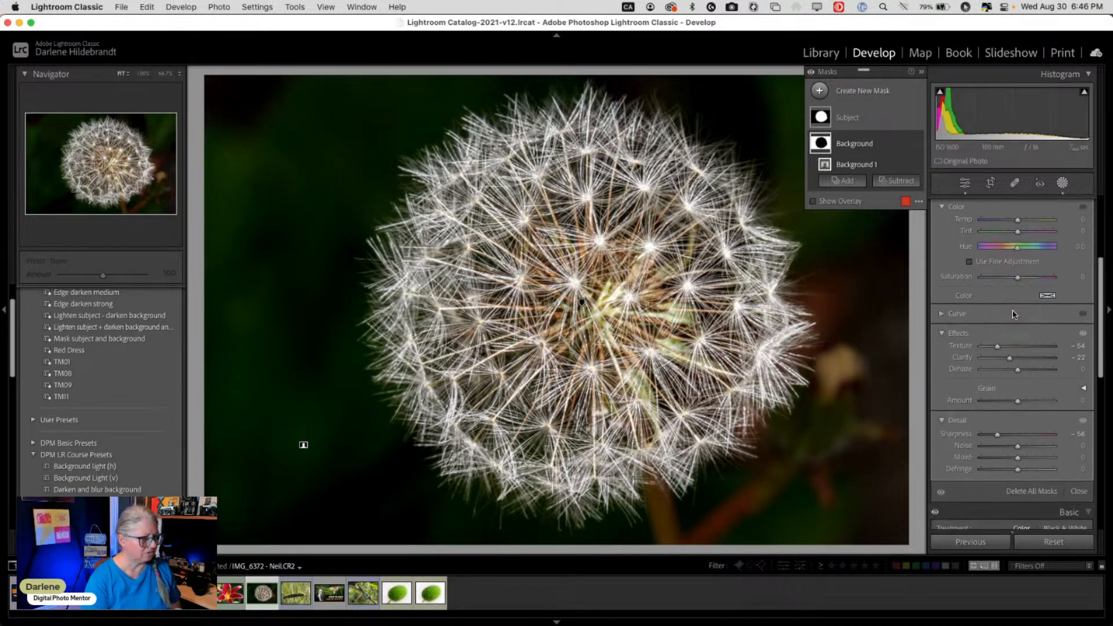
click(959, 318)
scroll(960, 318, up, 2)
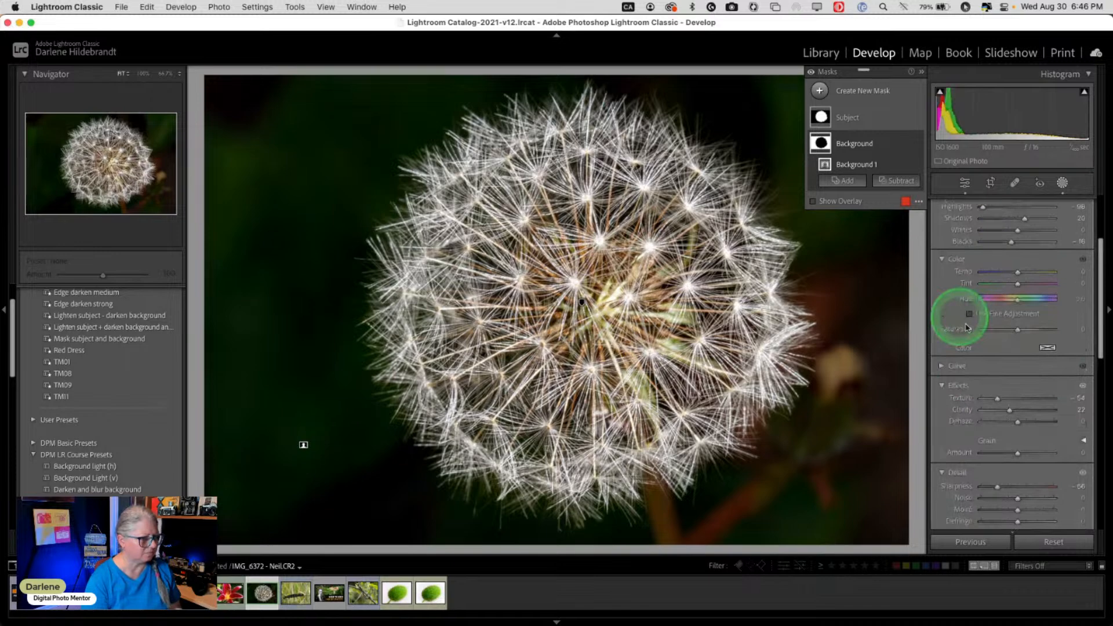
click(1016, 332)
drag(1016, 334, 1016, 333)
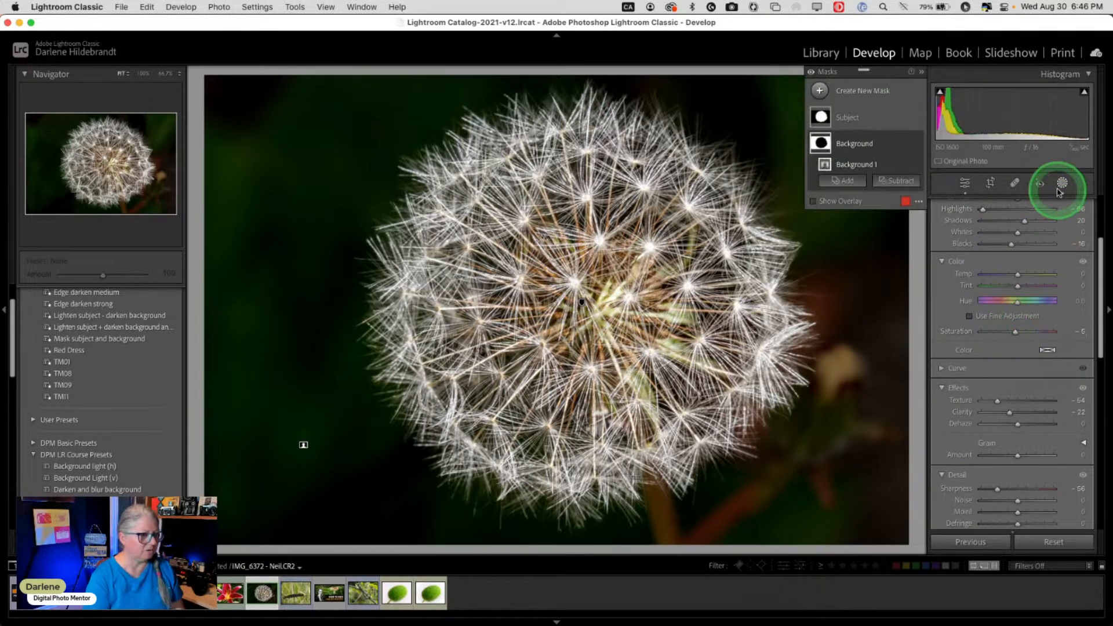
click(1061, 185)
Compare the dandelion photo before and after all edits.
click(1030, 339)
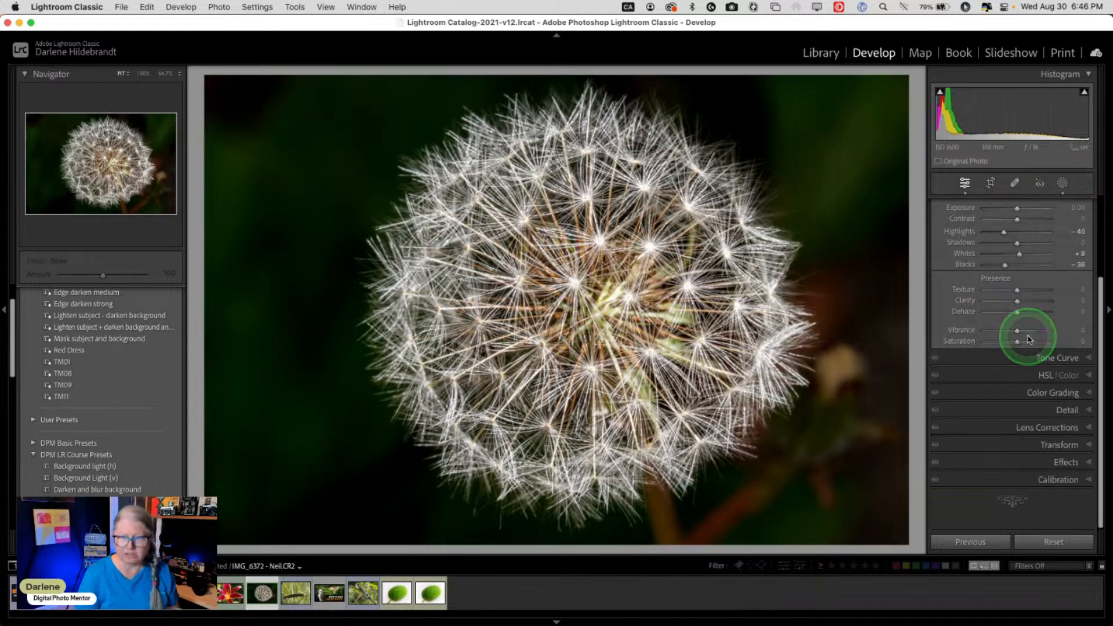
key(backslash)
key(backslash)
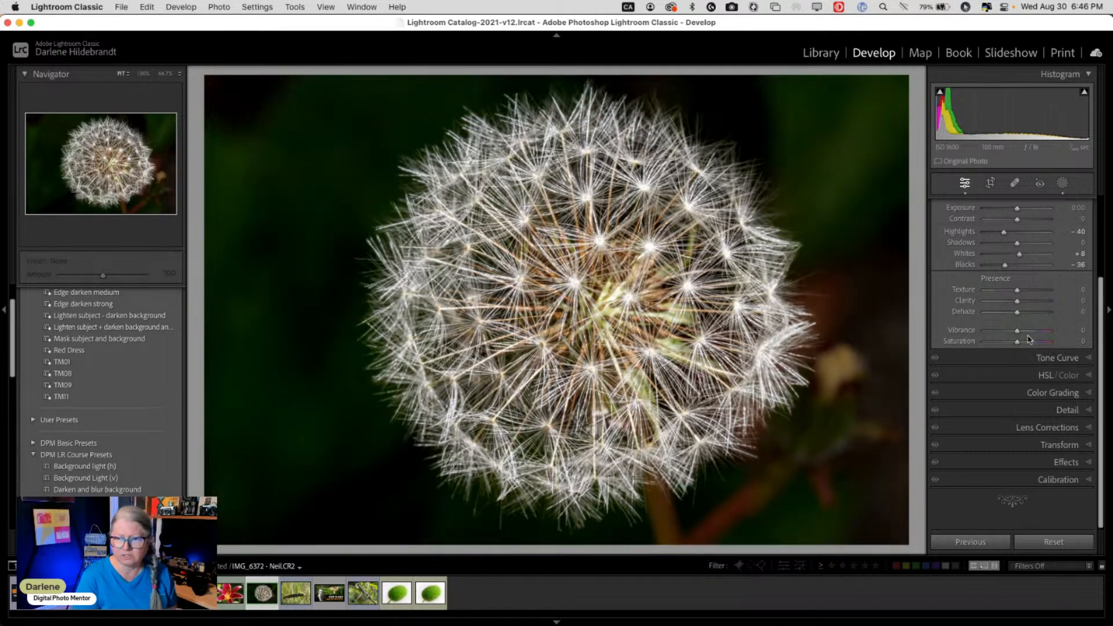
key(backslash)
key(backslash)
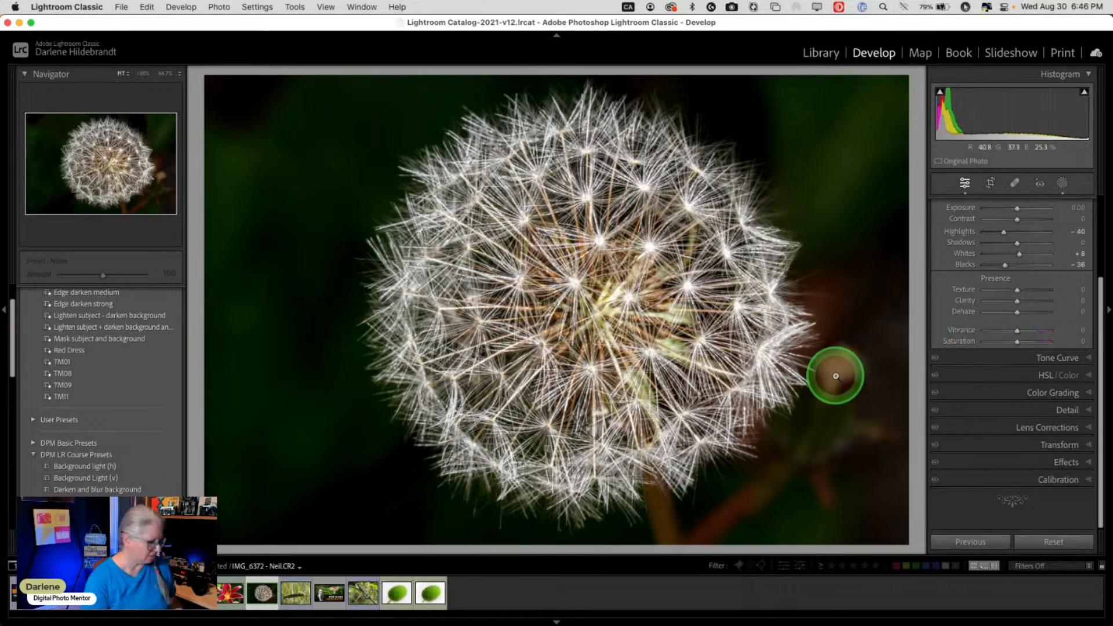
Remove the pale bud beside the dandelion with the Remove tool at size 80, and set the removal's opacity to 77.
key(q)
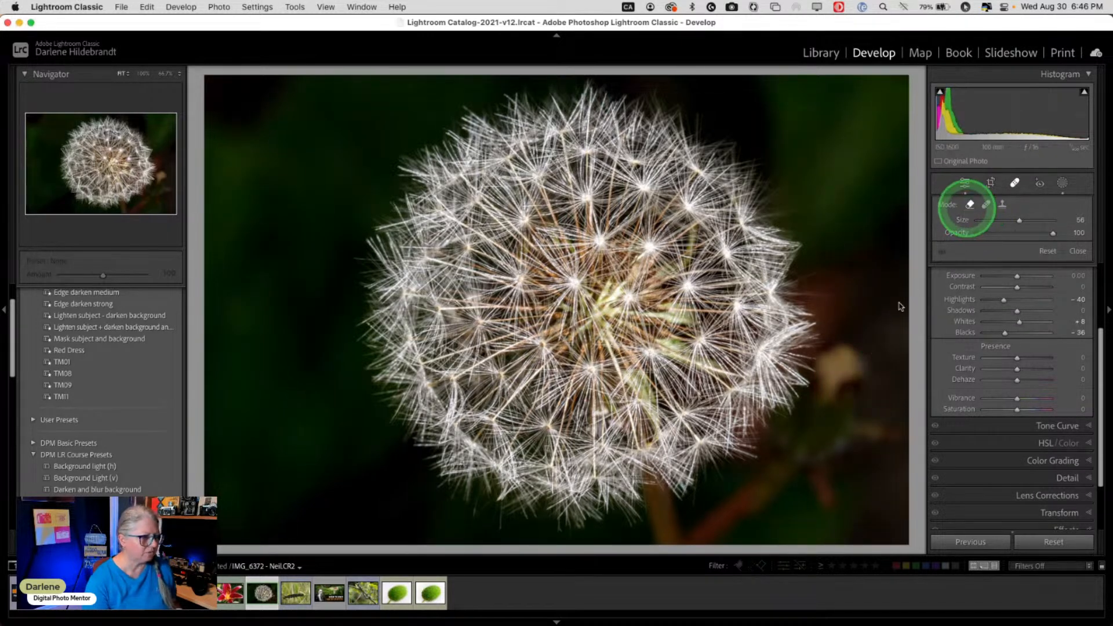
scroll(851, 363, up, 1)
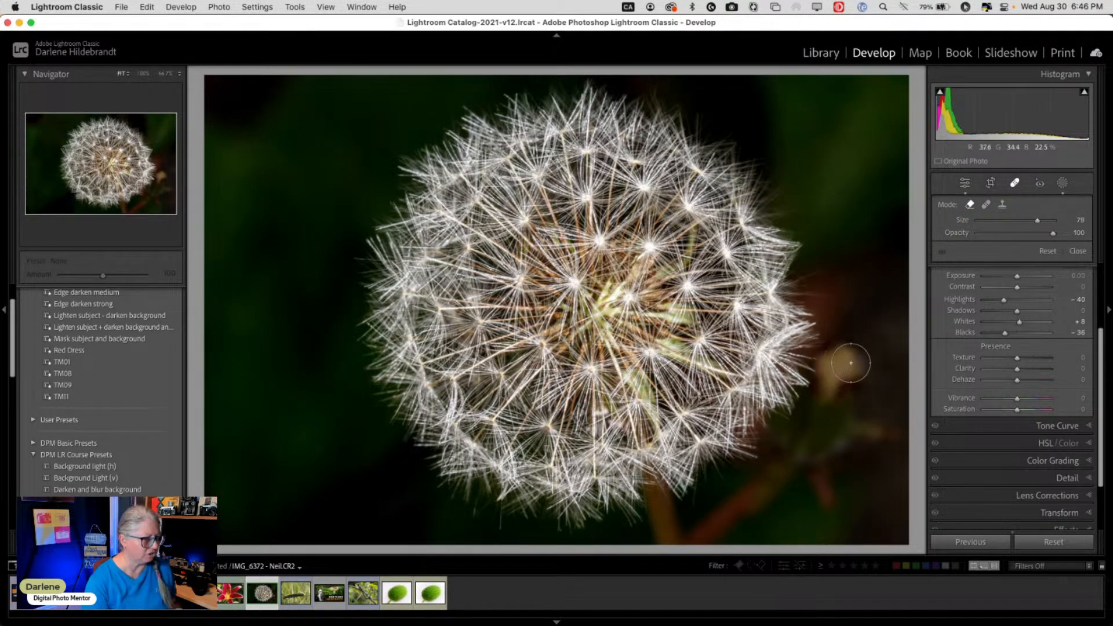
mouse_move(850, 363)
mouse_down()
mouse_move(831, 366)
mouse_move(833, 398)
mouse_up()
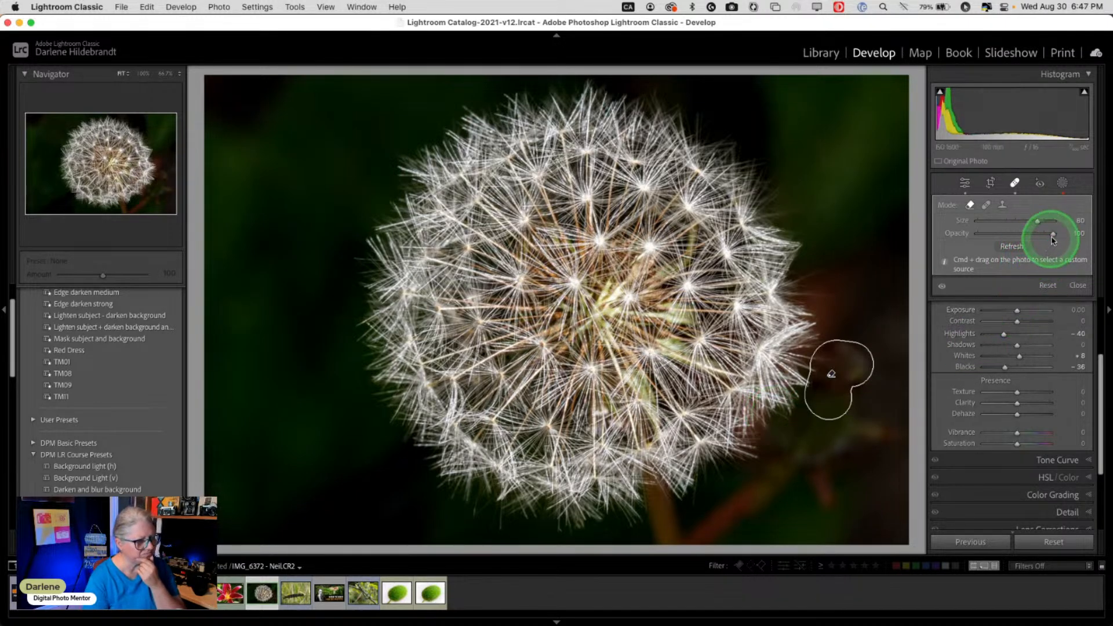
drag(1053, 234, 1042, 236)
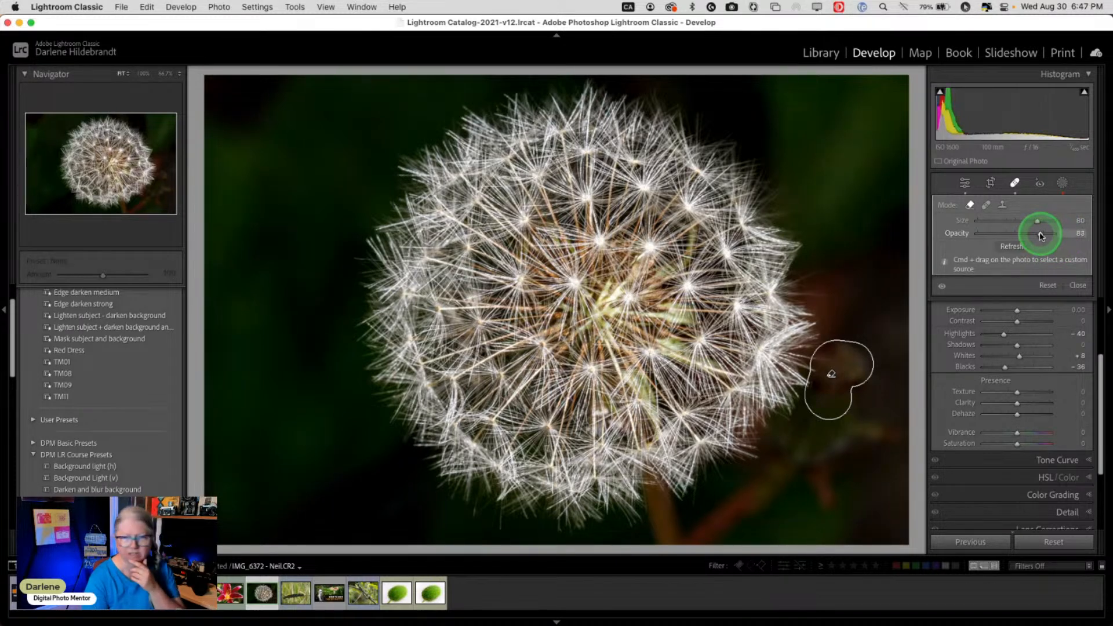
mouse_move(1041, 236)
mouse_down()
mouse_move(1015, 236)
mouse_move(1034, 237)
mouse_up()
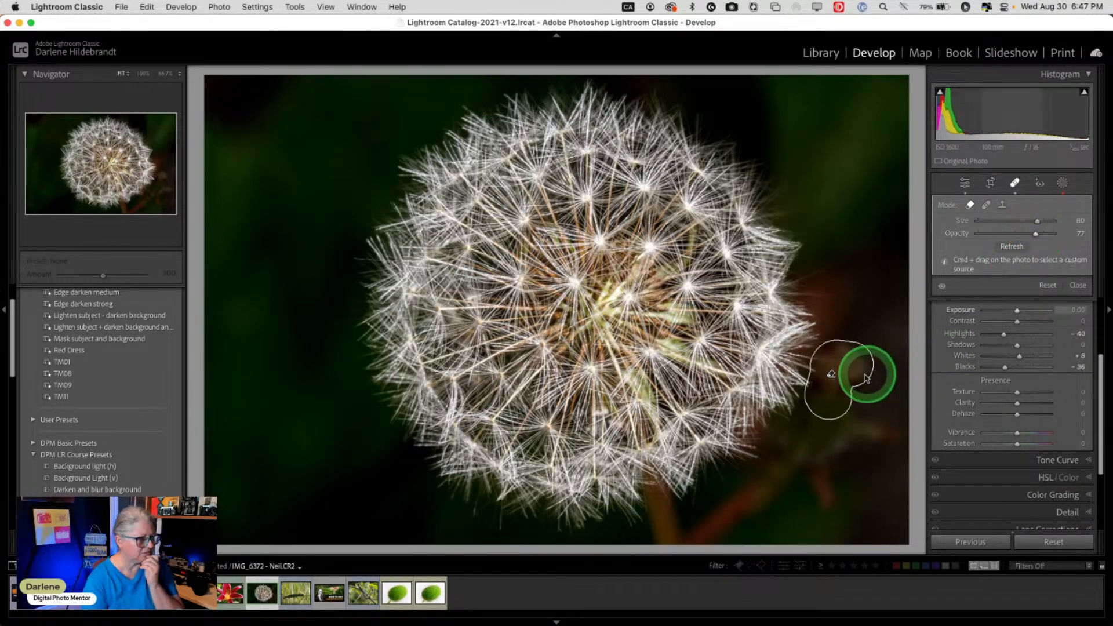
Reposition and refresh the bud's removal area at opacity 87, and remove the reddish stem below the dandelion with a size 79 brush.
drag(837, 390, 841, 385)
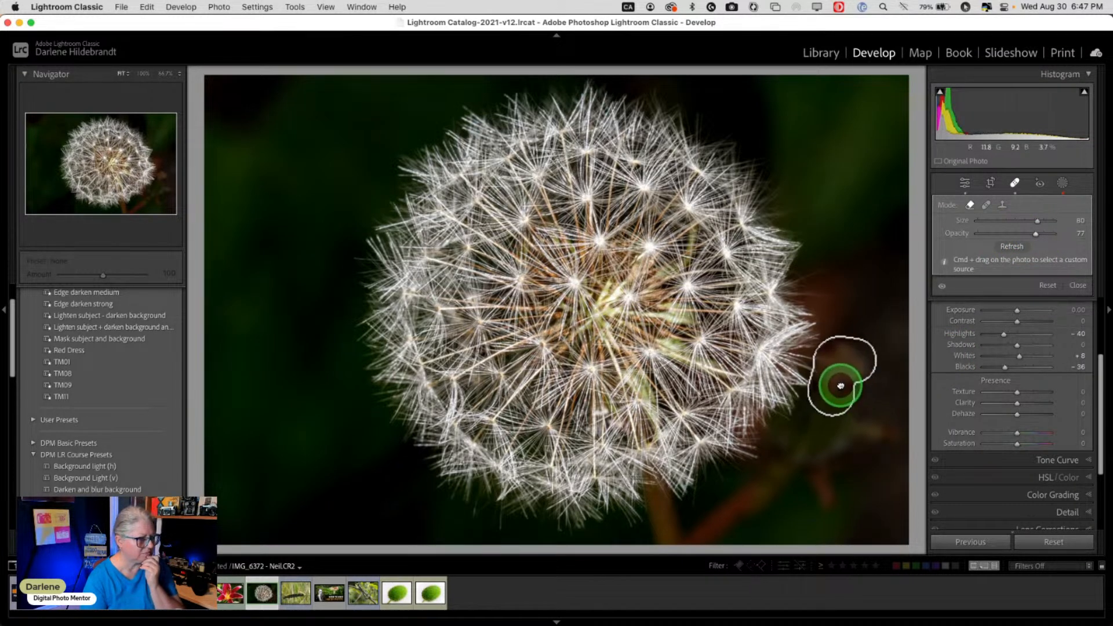
click(1021, 247)
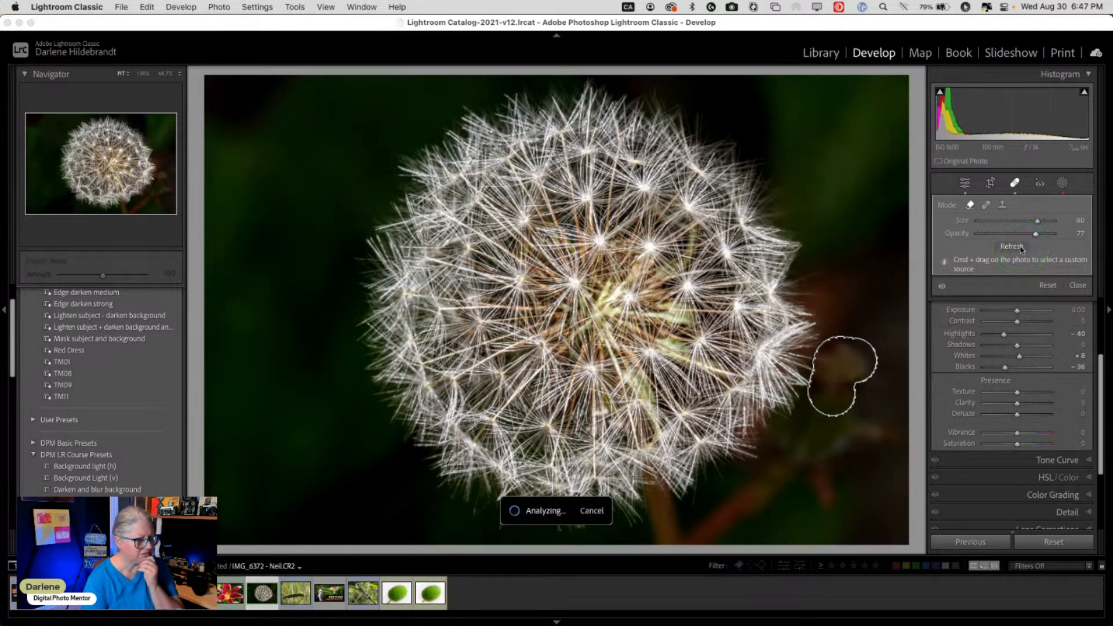
click(1037, 235)
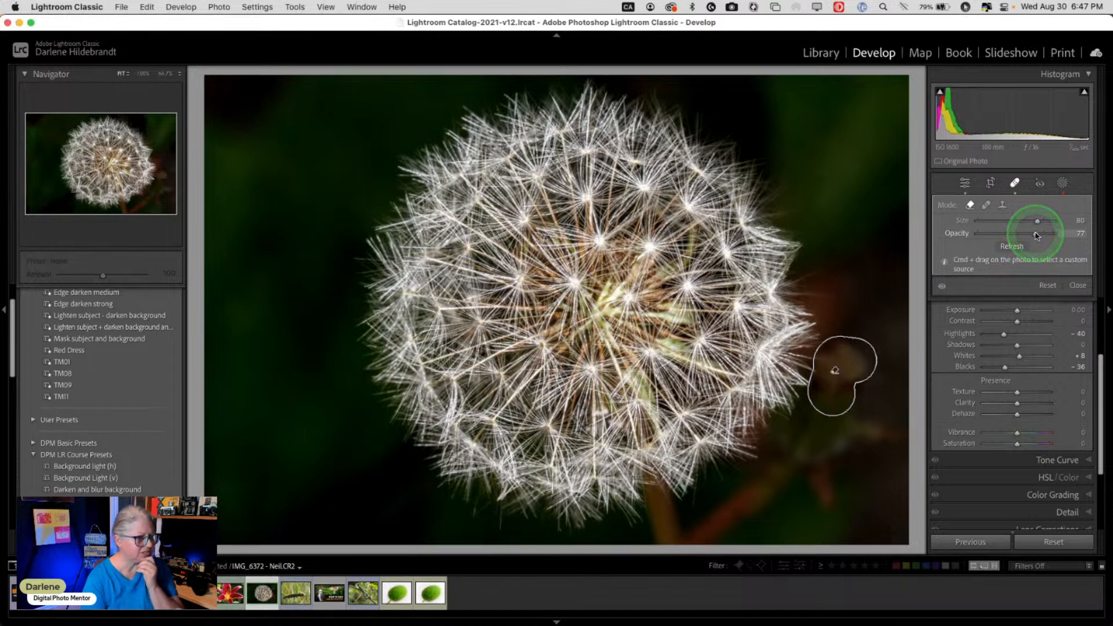
click(1043, 235)
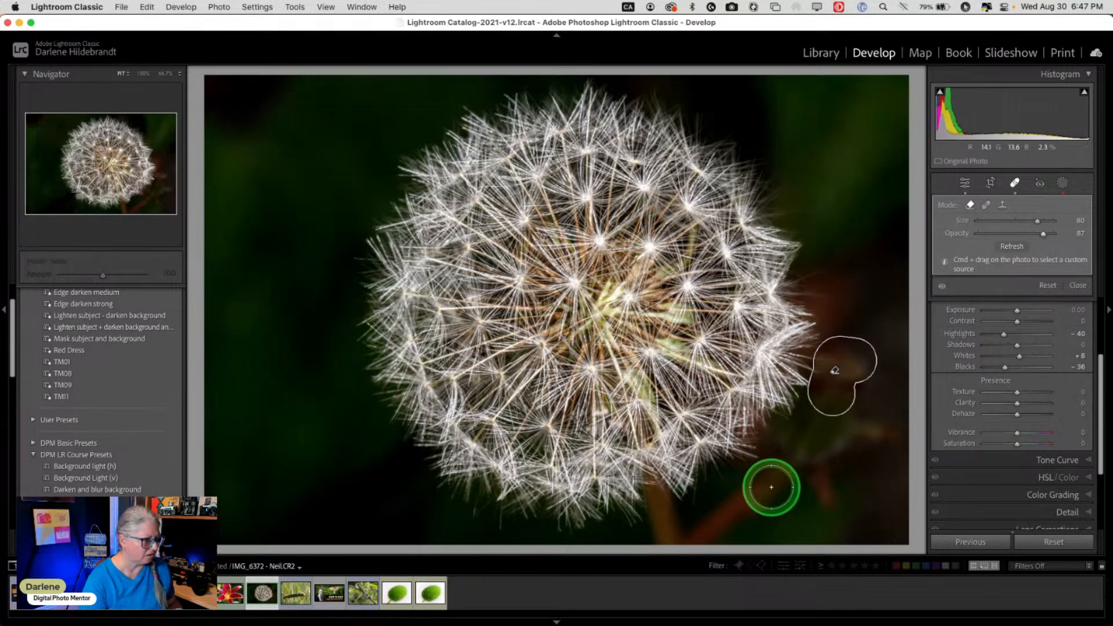
scroll(771, 487, down, 2)
drag(772, 485, 708, 537)
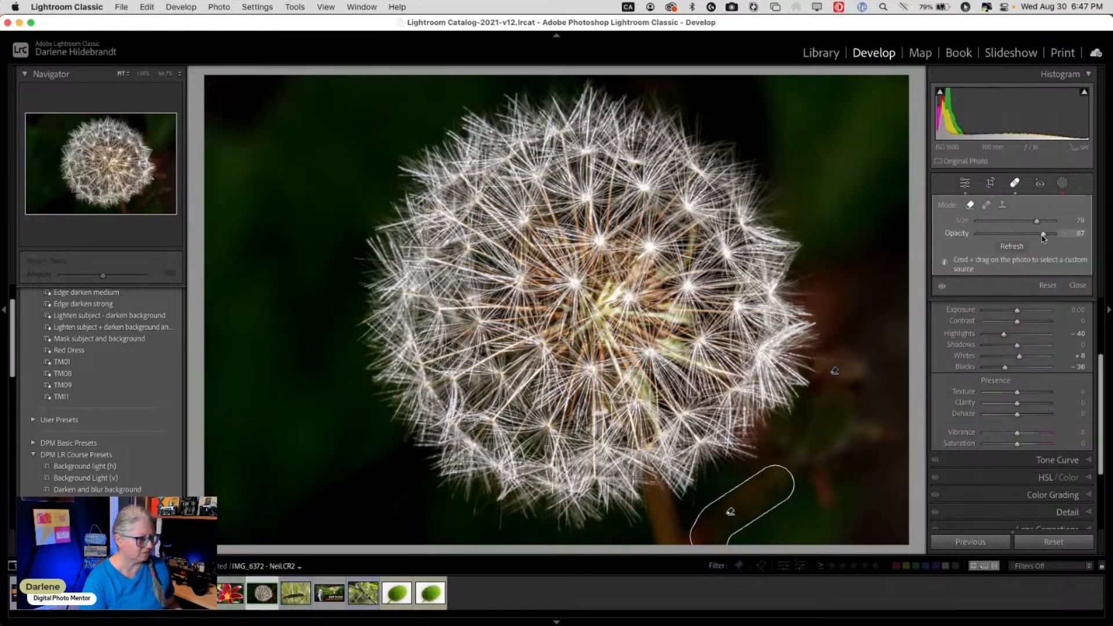
Update the Background and Subject masks to account for the removals, and leave masking.
click(1062, 183)
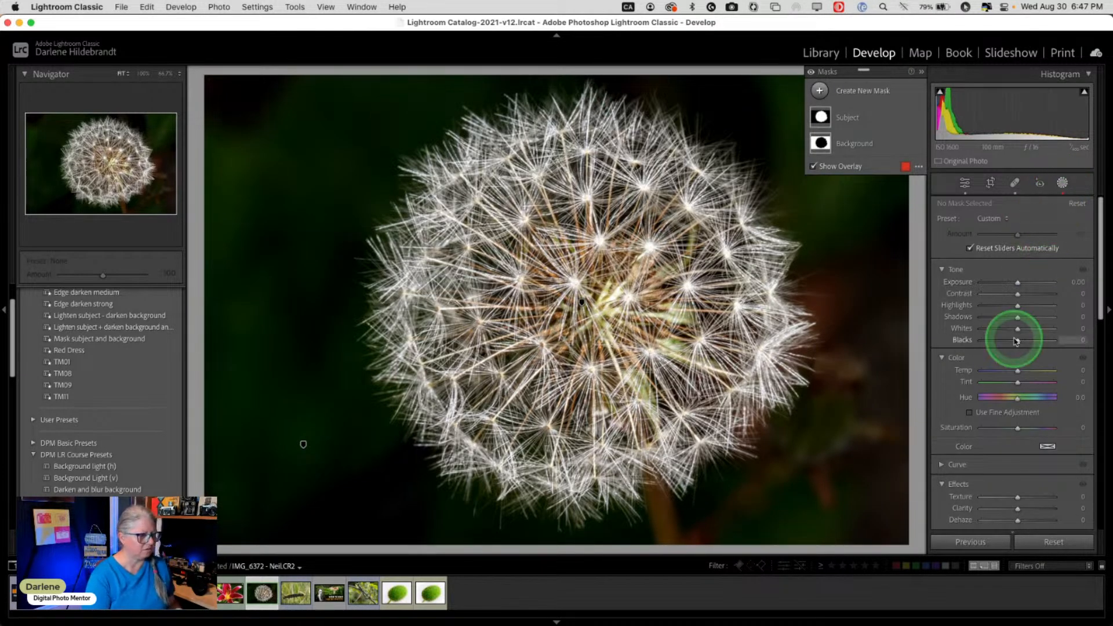
click(867, 144)
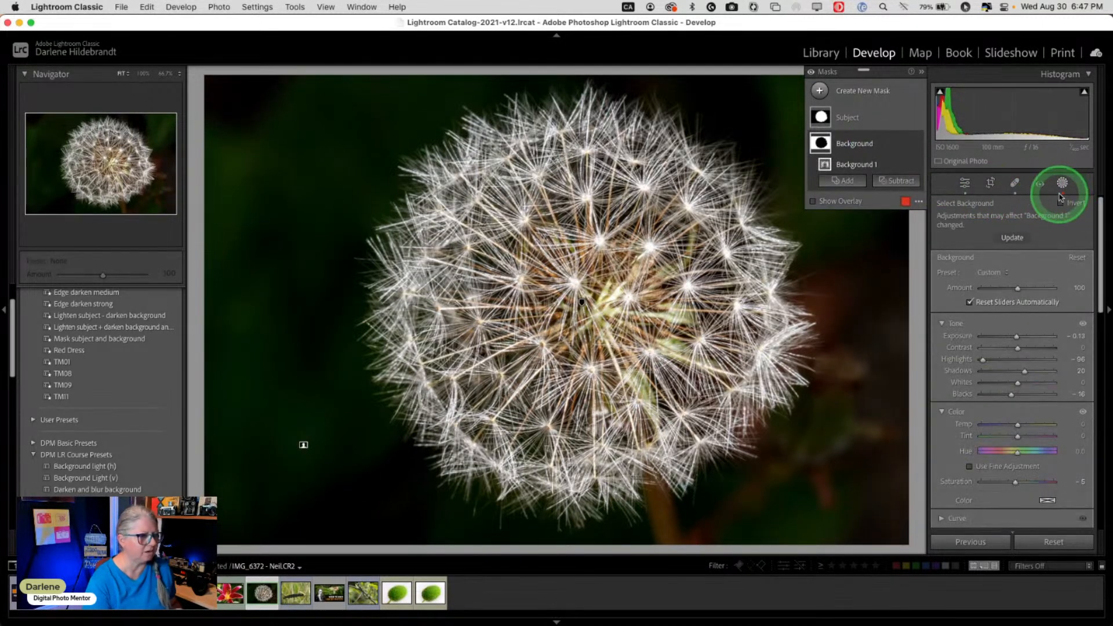
mouse_move(823, 152)
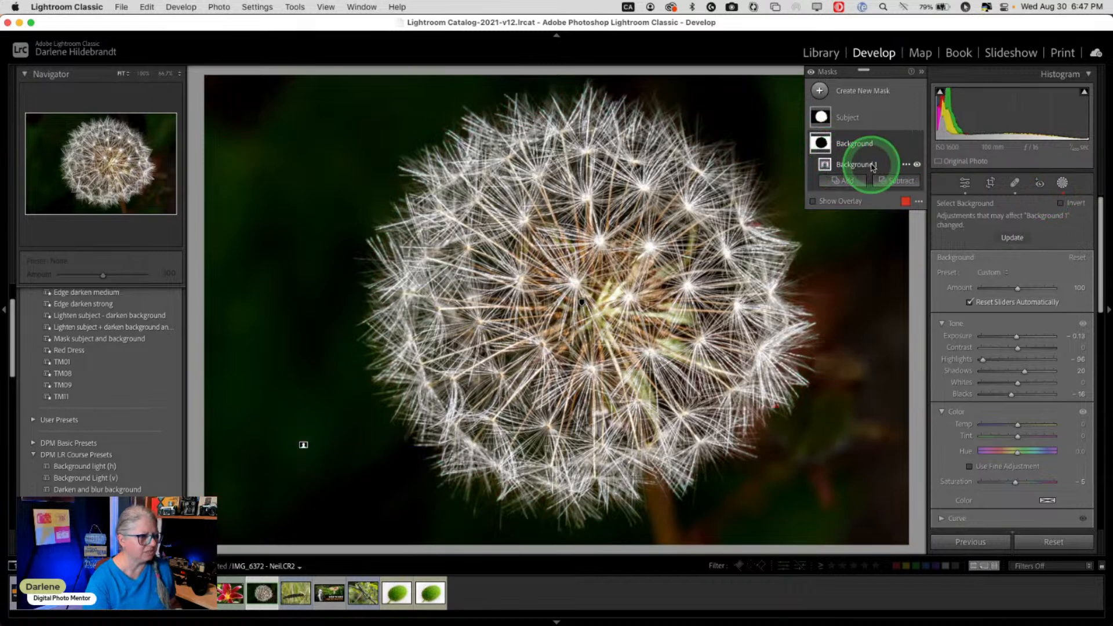
click(984, 238)
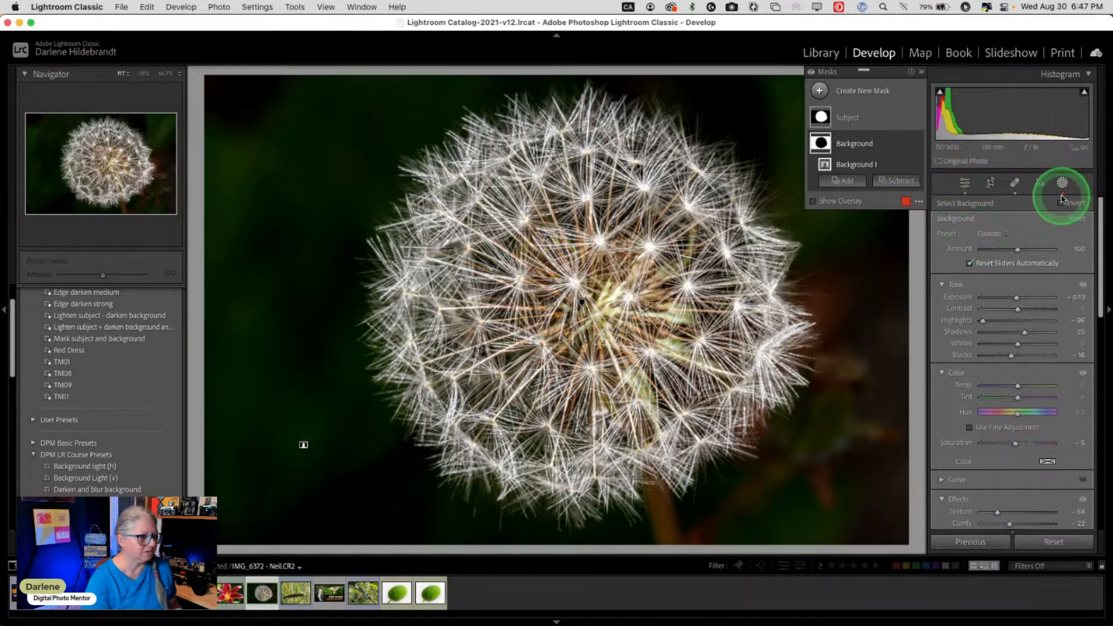
click(874, 119)
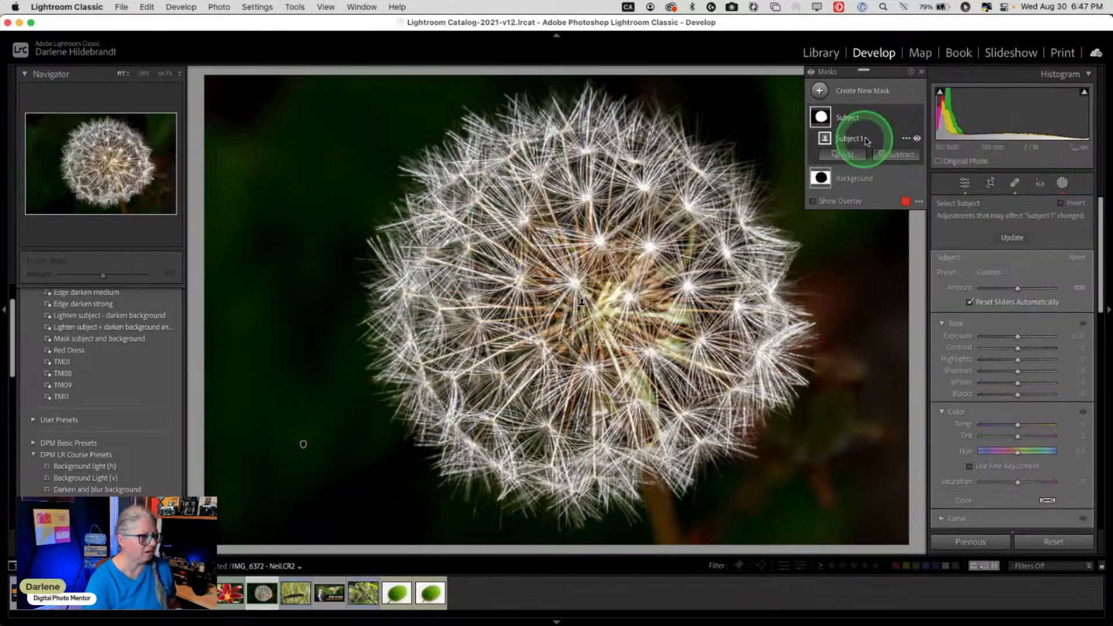
click(1012, 238)
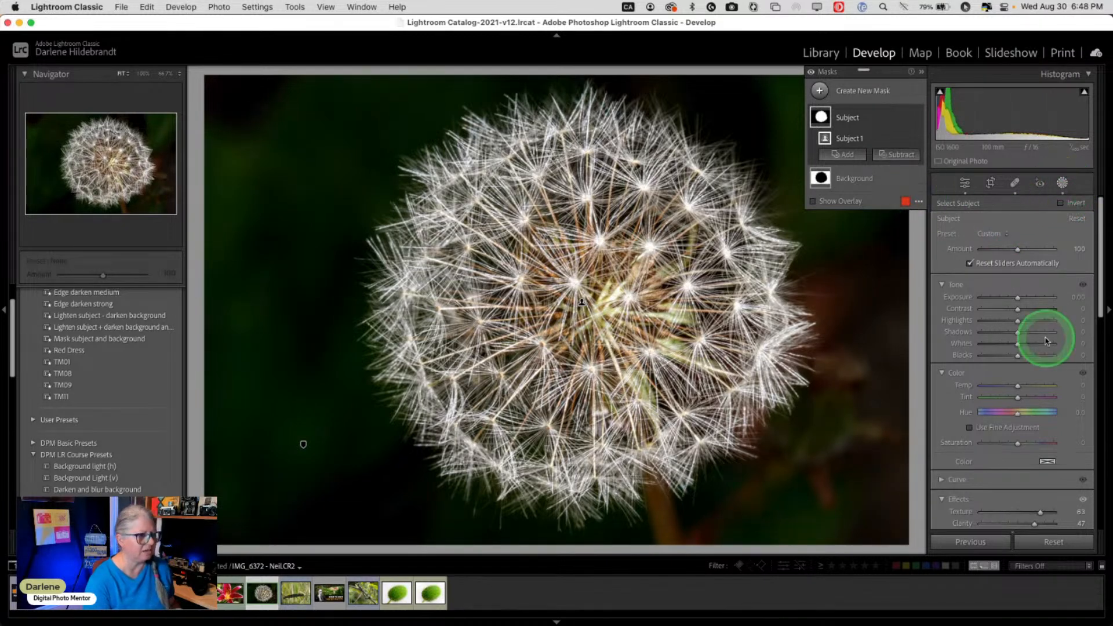
key(shift+w)
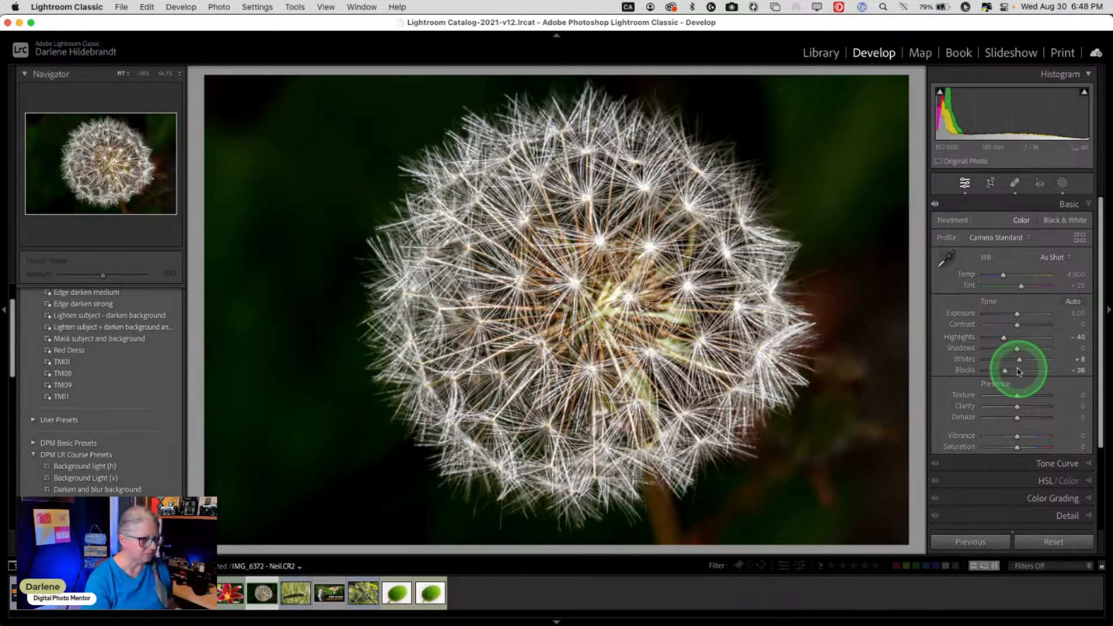
Set Shadows to +23 and Blacks to -19, and compare the dandelion photo before and after the edits.
mouse_move(1003, 370)
mouse_down()
mouse_move(1021, 348)
mouse_move(1010, 373)
mouse_up()
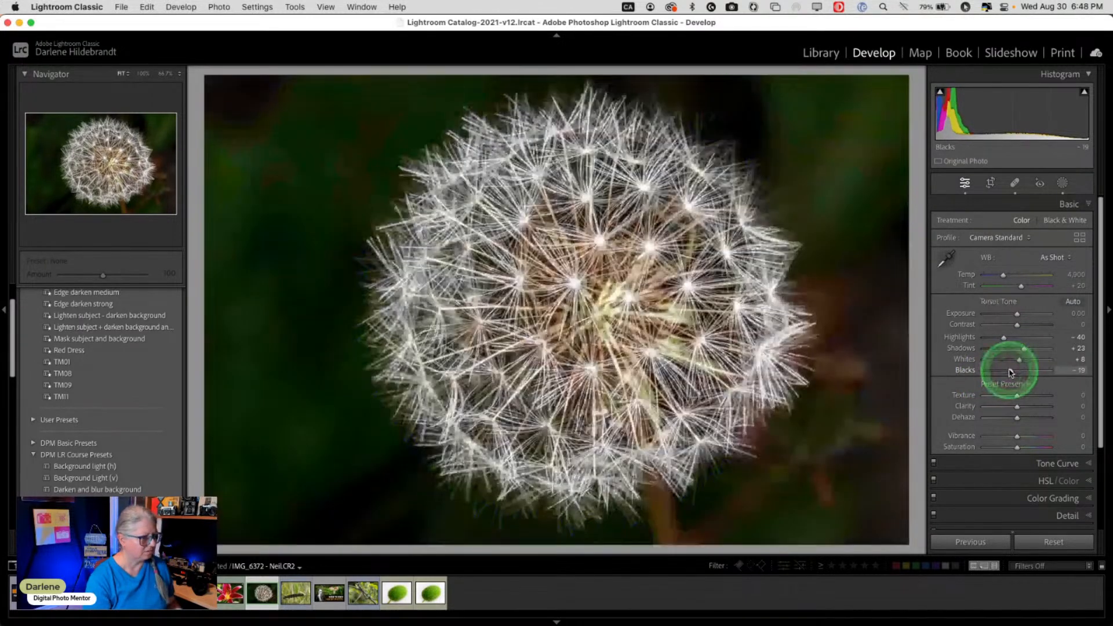
key(backslash)
key(backslash)
key(backslash)
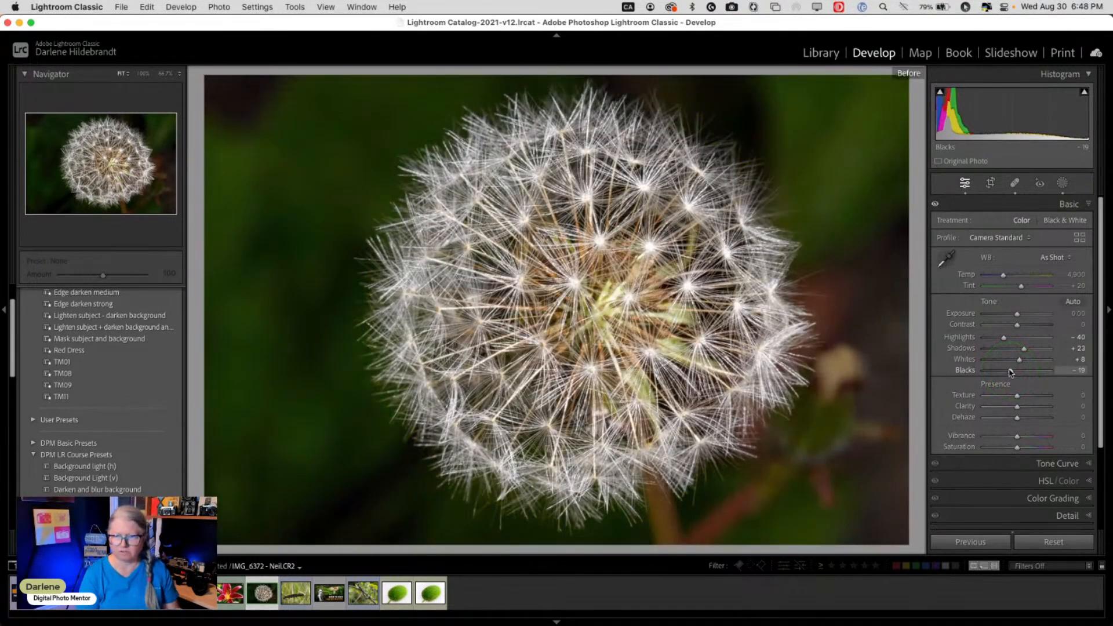
key(backslash)
key(backslash)
key(backslash)
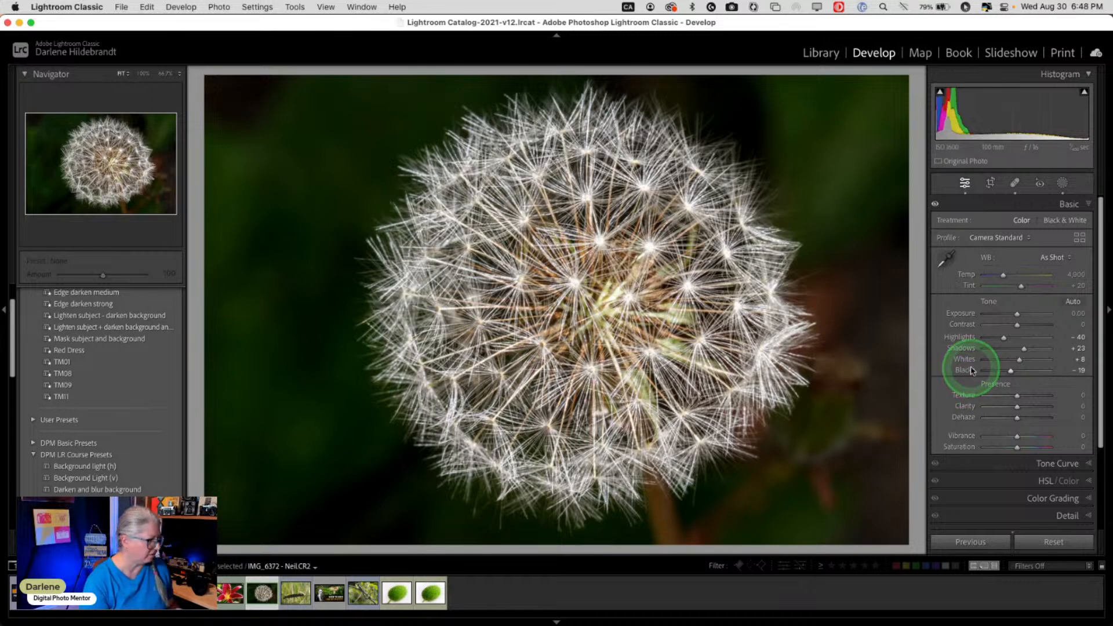
Create a virtual copy of the dandelion photo and convert it to Black & White.
key(super+apostrophe)
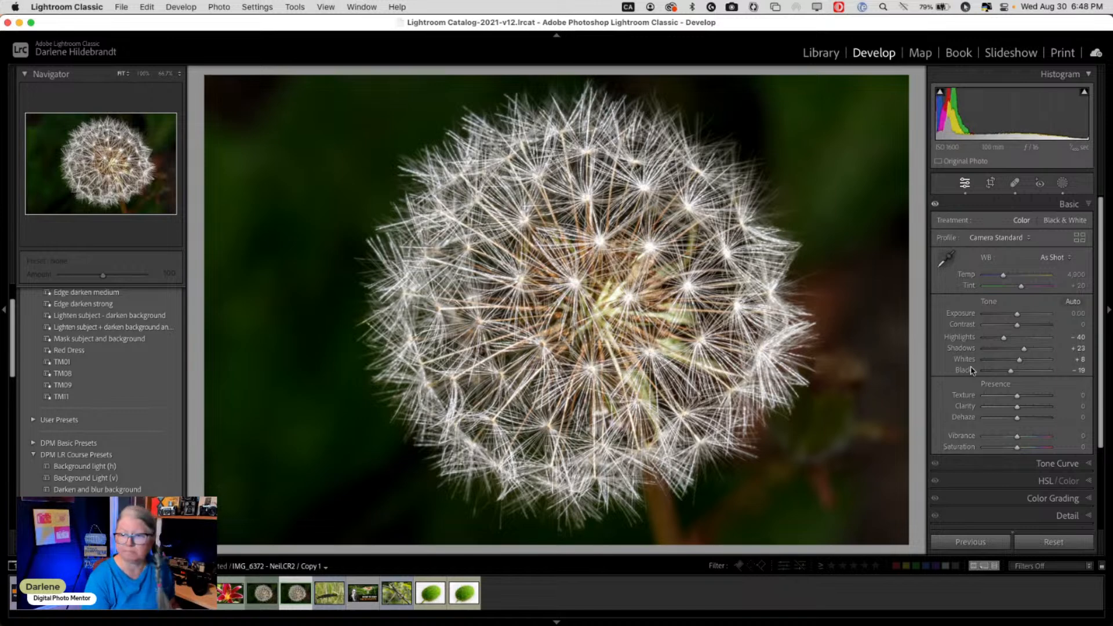
click(1069, 223)
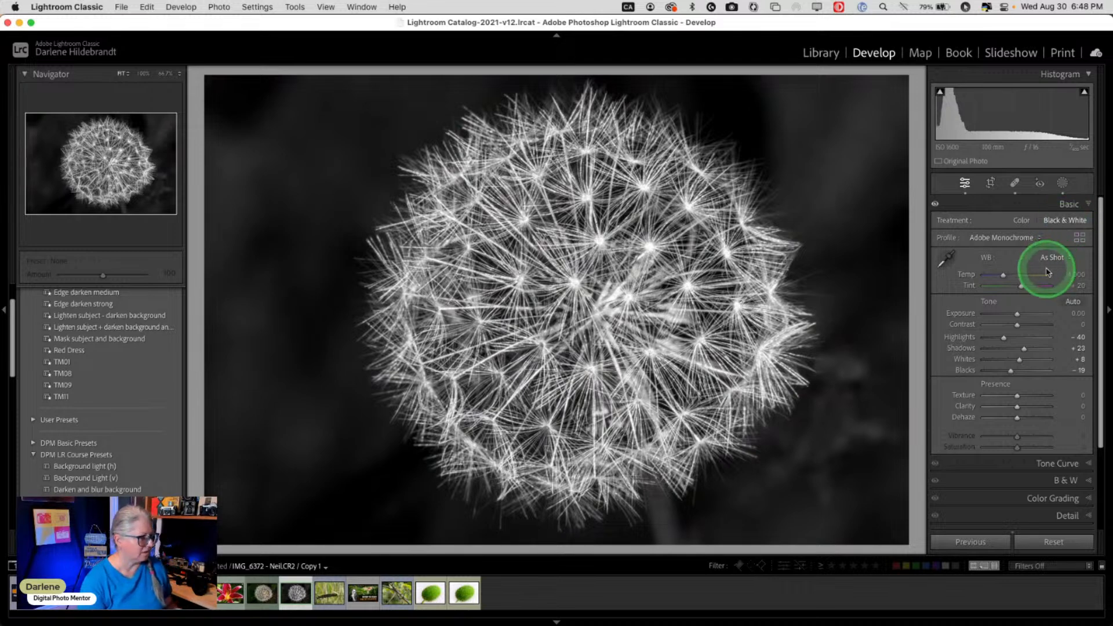
Set the black-and-white copy's Whites to +11 and Blacks to -33.
alt+click(1020, 360)
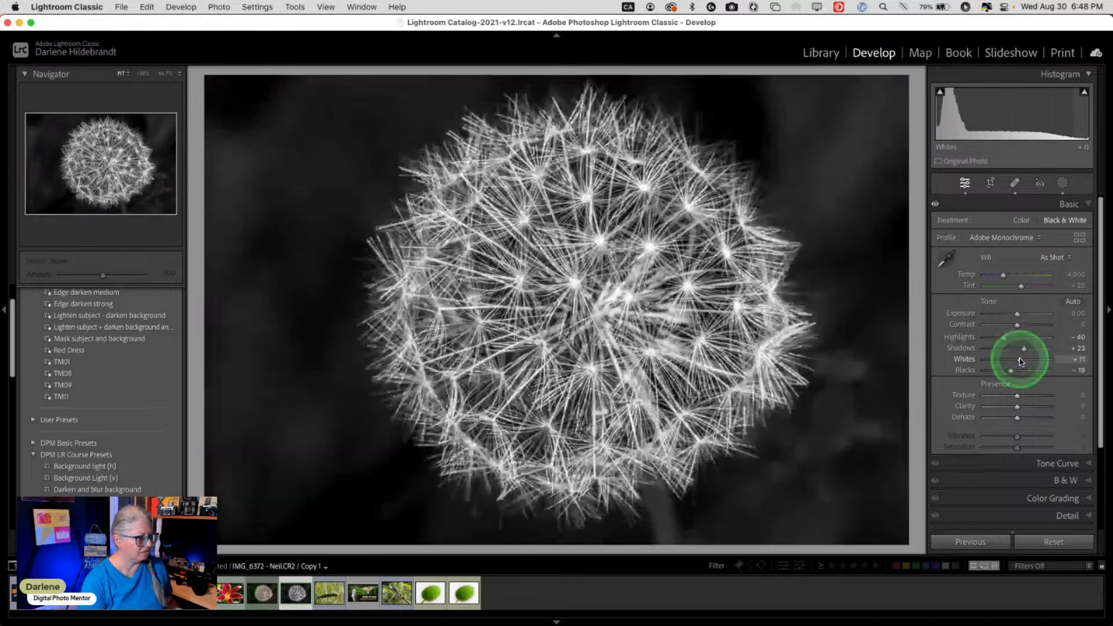
alt+click(1012, 371)
drag(1012, 373, 1007, 373)
Try a sepia tint on the shadows in Color Grading with Hue 40 and Saturation 29, comparing it with the grading off.
scroll(1011, 376, down, 4)
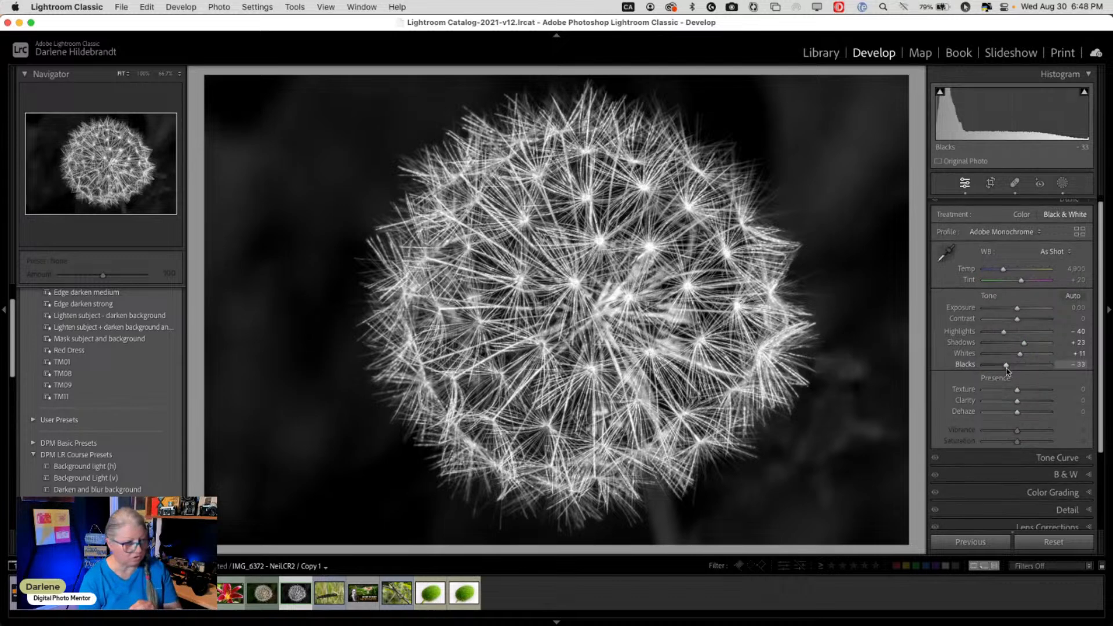
click(1016, 389)
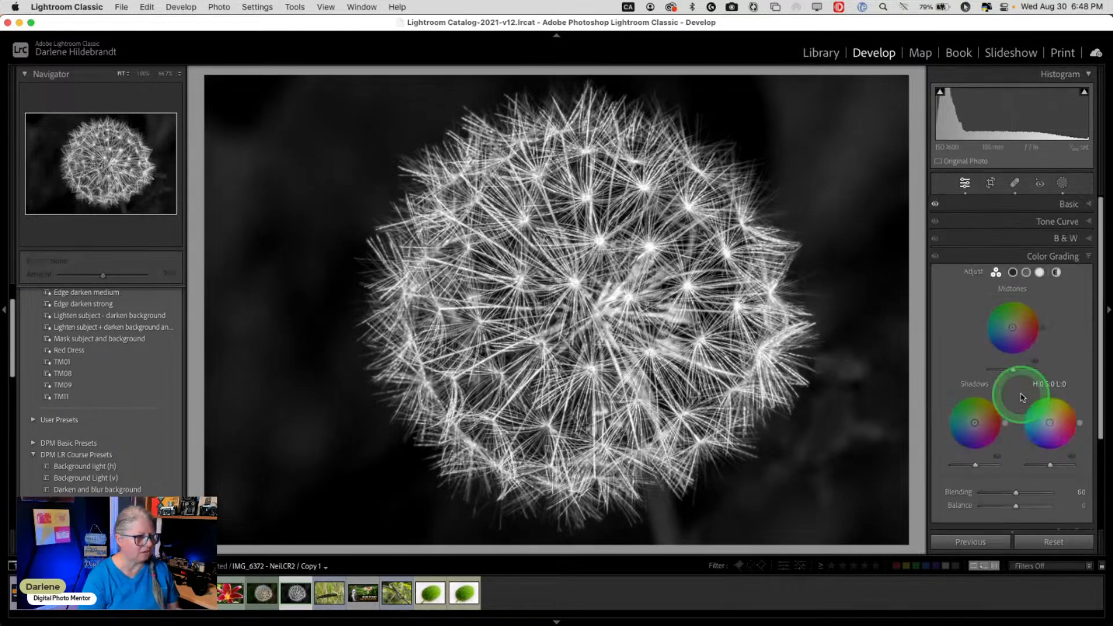
click(1013, 272)
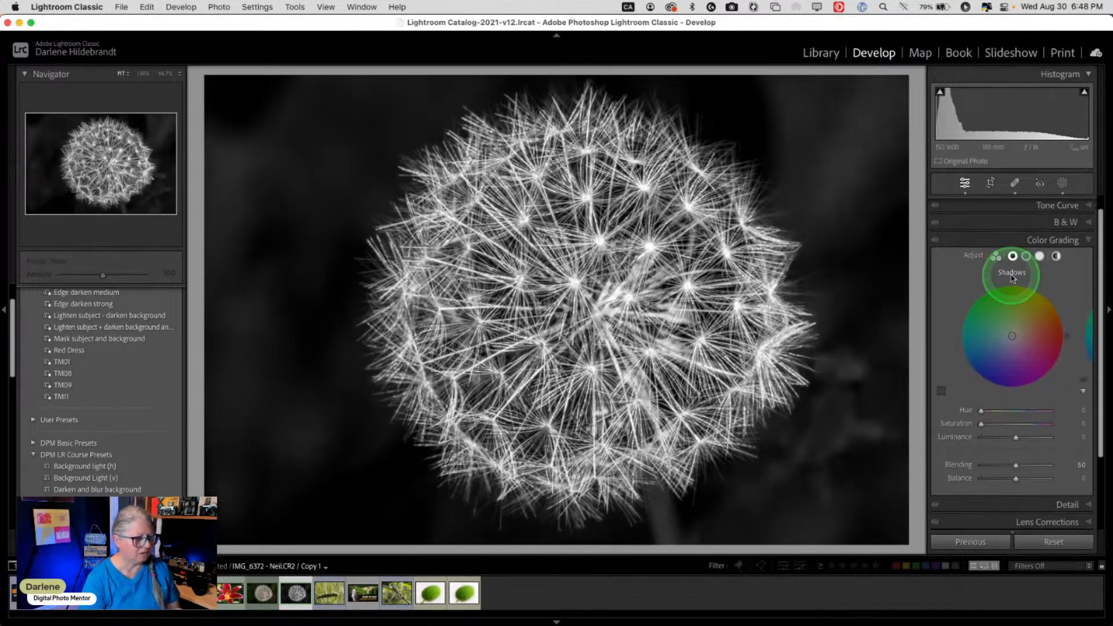
click(984, 411)
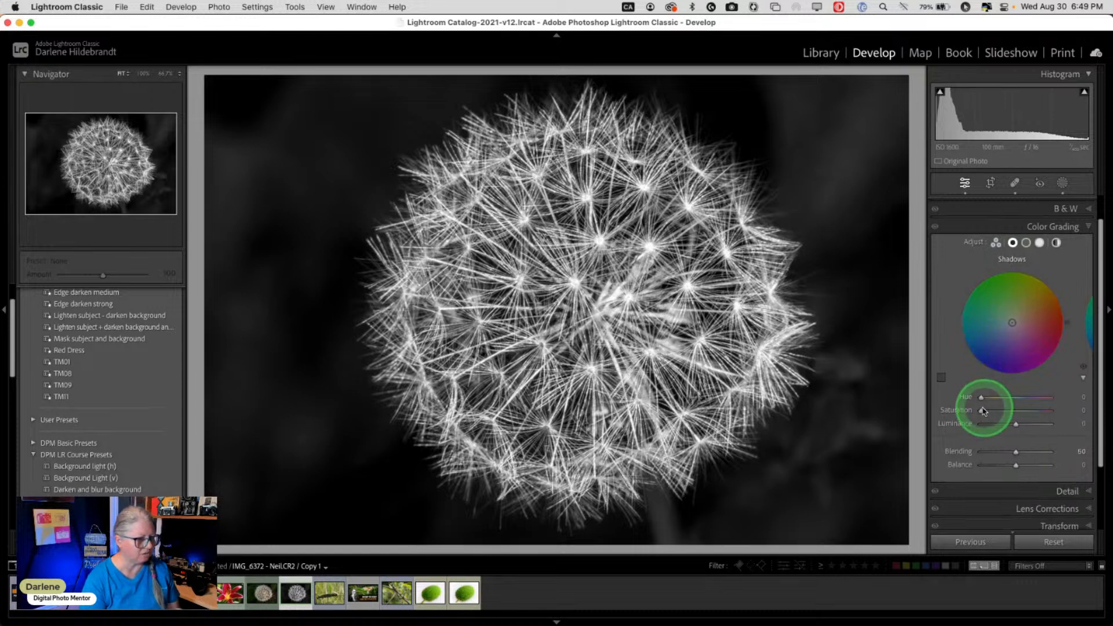
drag(985, 412, 984, 399)
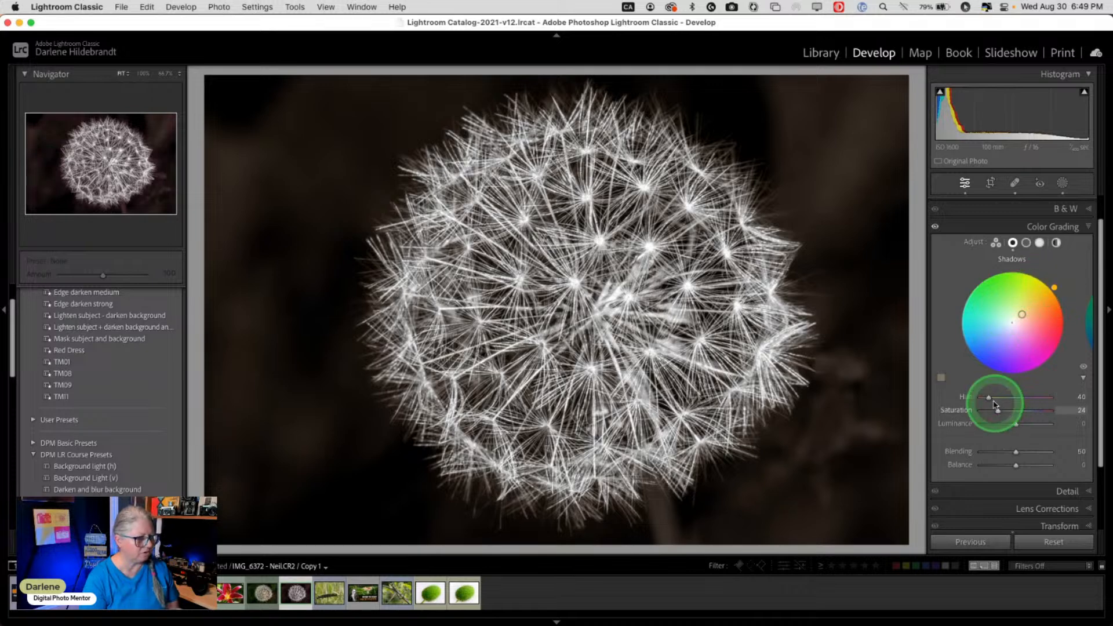
mouse_move(999, 407)
mouse_down()
mouse_move(984, 409)
mouse_move(1049, 410)
mouse_move(965, 409)
mouse_move(1002, 411)
mouse_up()
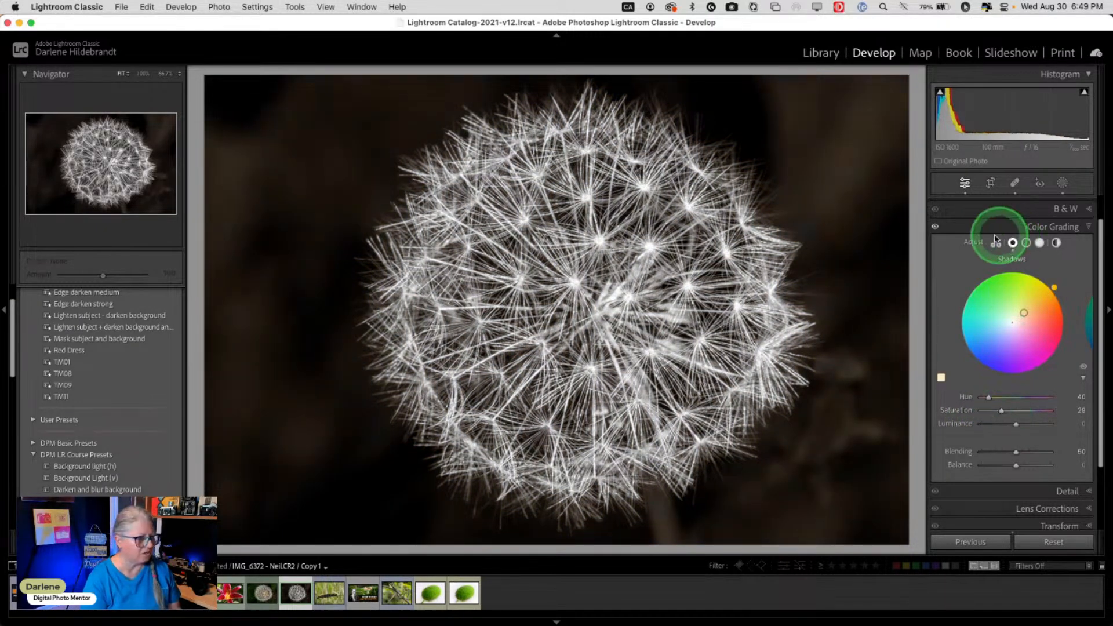
click(935, 226)
click(935, 227)
click(935, 226)
click(935, 226)
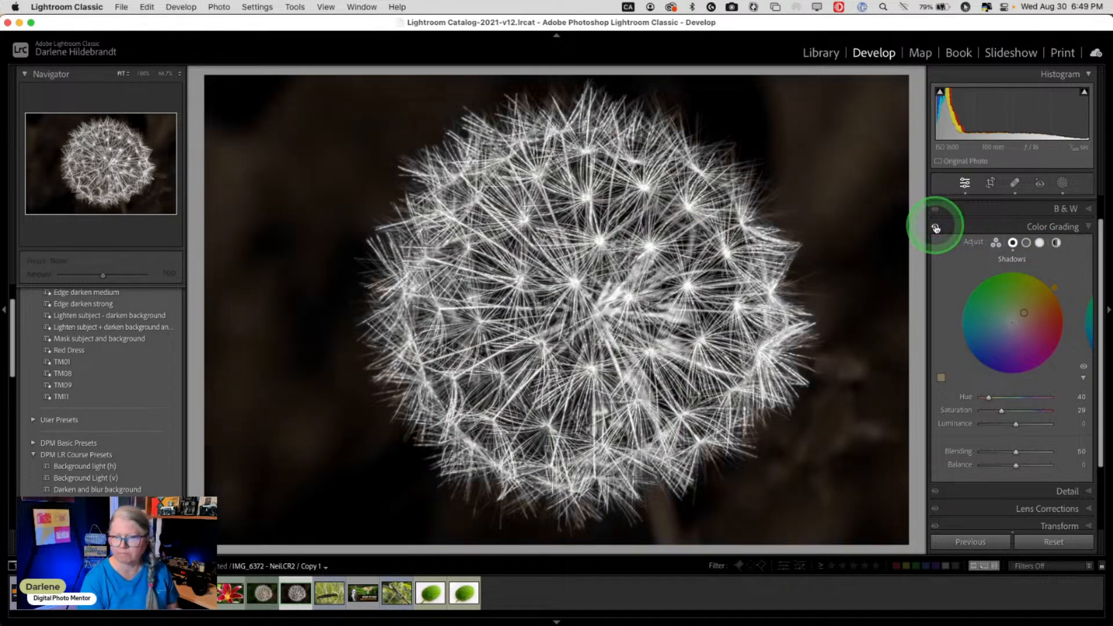
click(935, 227)
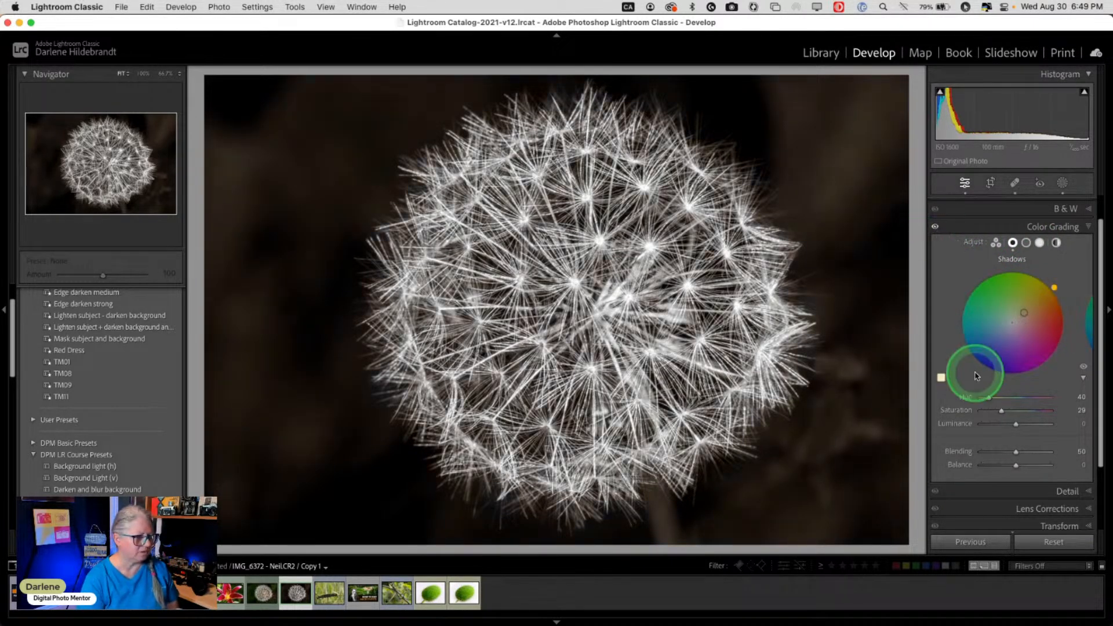
Tint the shadows blue with Hue 238, Saturation 46 and Luminance -16.
mouse_move(1054, 288)
mouse_down()
mouse_move(993, 376)
mouse_move(969, 356)
mouse_move(978, 365)
mouse_move(1064, 341)
mouse_move(1025, 255)
mouse_move(1054, 287)
mouse_up()
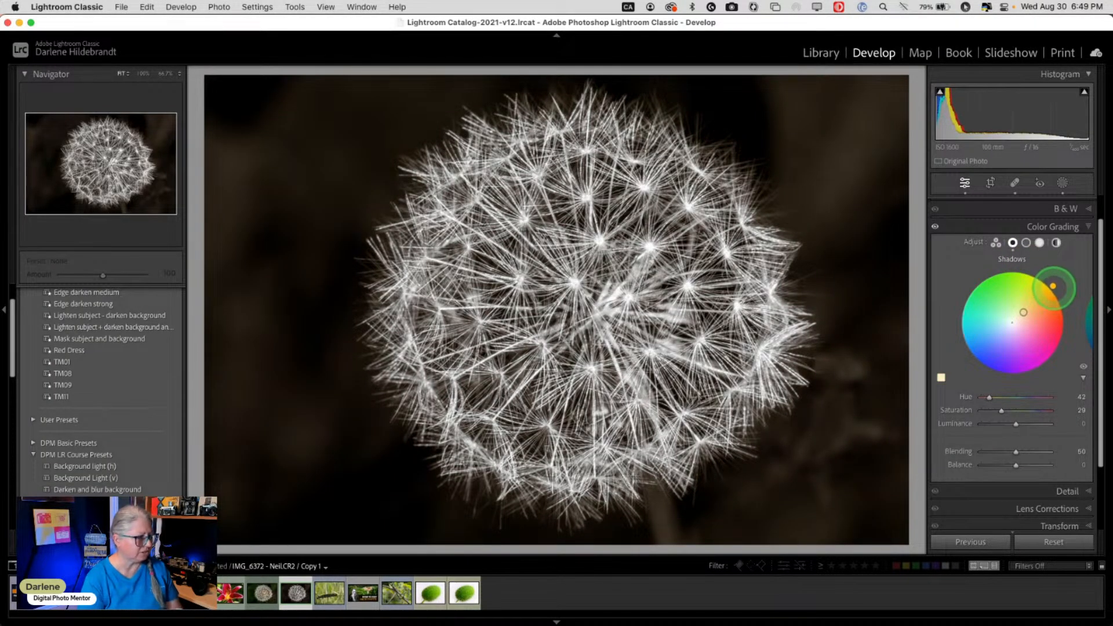
drag(1052, 285, 983, 368)
mouse_move(1009, 412)
mouse_down()
mouse_move(1019, 410)
mouse_move(1007, 426)
mouse_move(990, 423)
mouse_move(1046, 423)
mouse_move(1009, 423)
mouse_up()
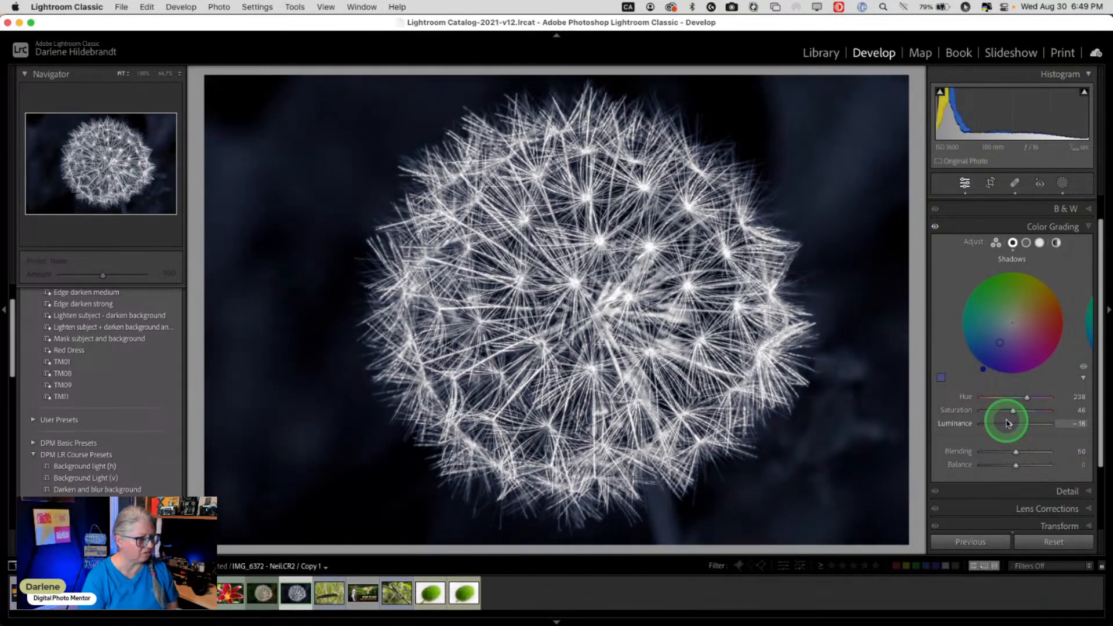
Tint the highlights a warm yellow in Color Grading by adjusting their hue and saturation.
click(1039, 244)
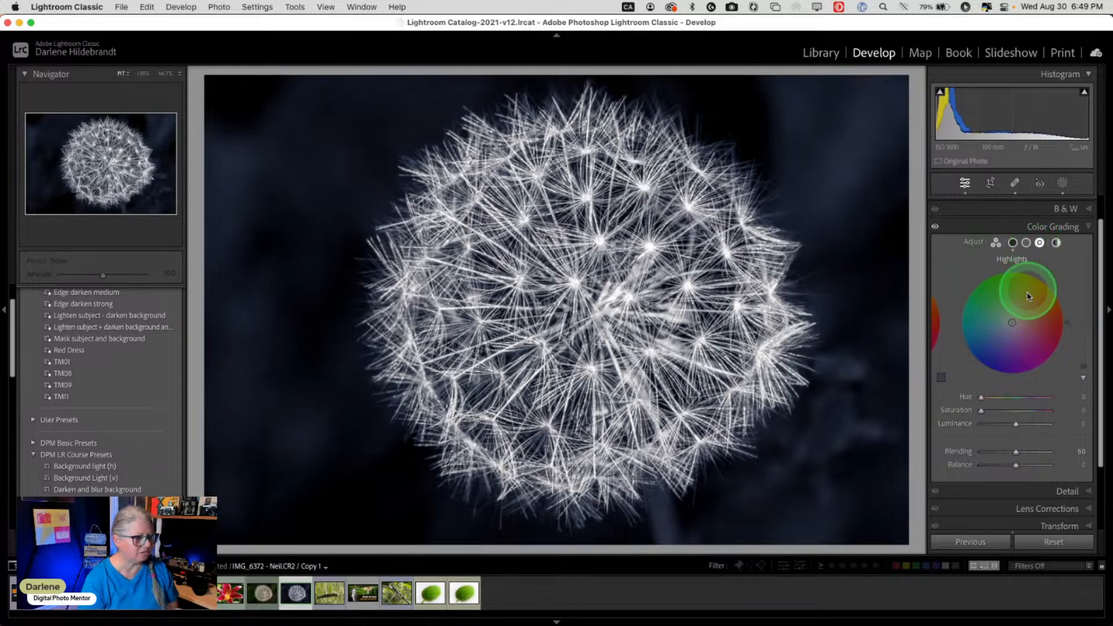
drag(1043, 299, 1043, 277)
drag(983, 409, 1018, 410)
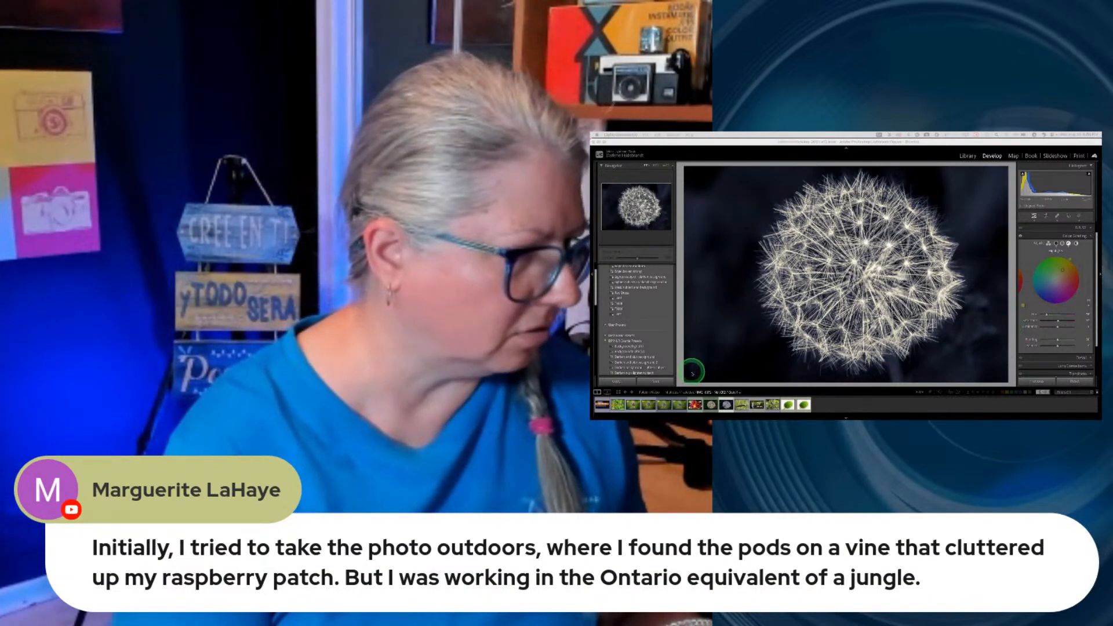
View the two versions of the spiky green pod photo and return to the split-toned dandelion copy.
click(788, 404)
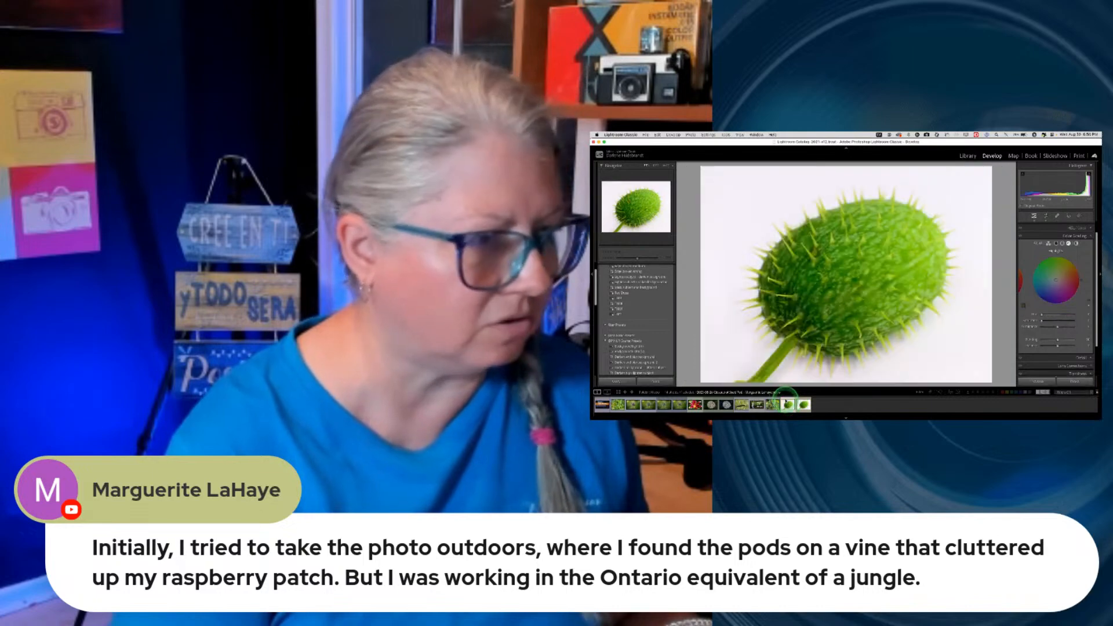
click(802, 404)
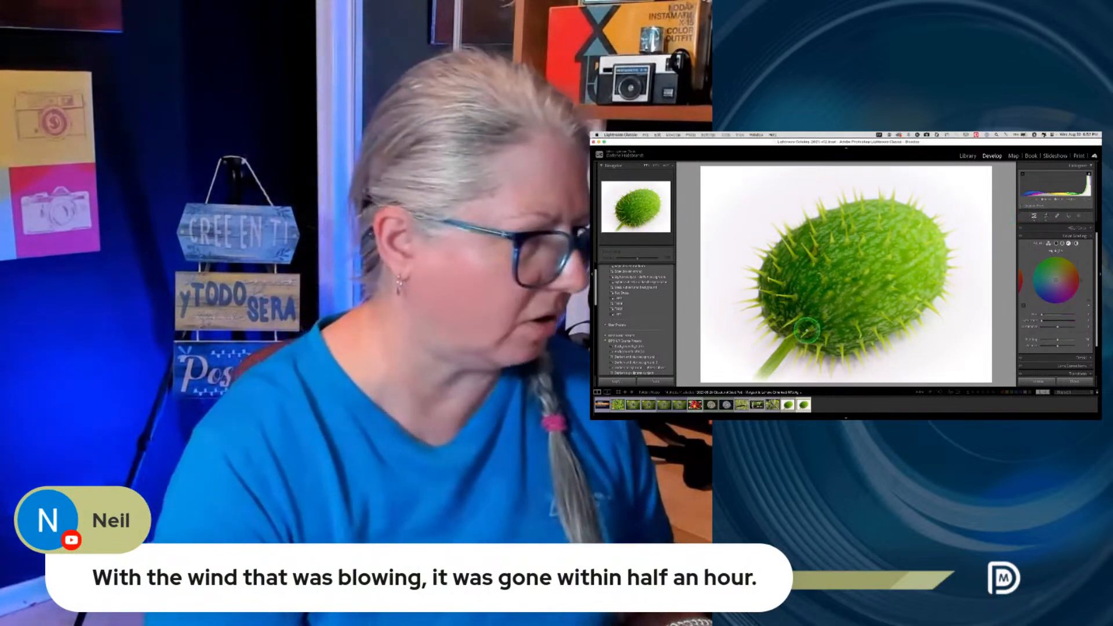
click(727, 405)
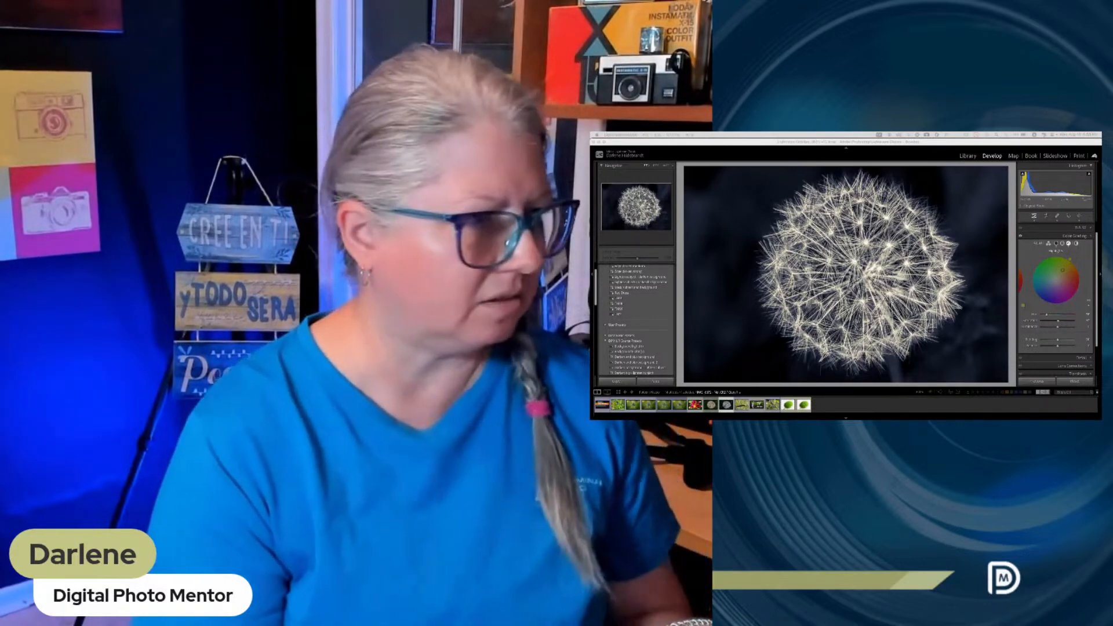
click(1038, 358)
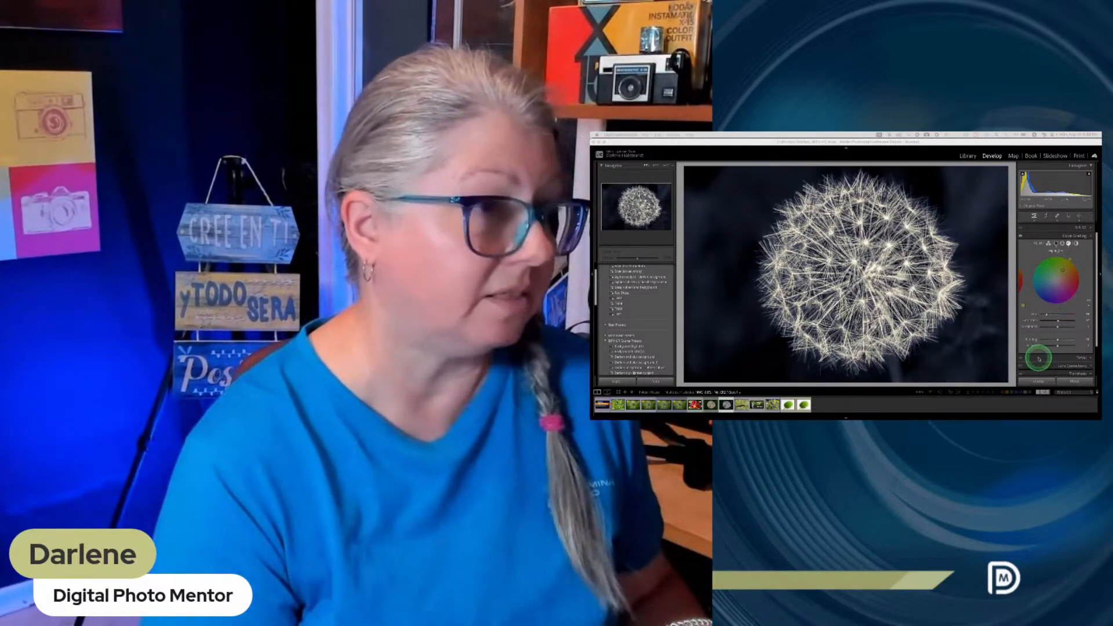
click(1012, 340)
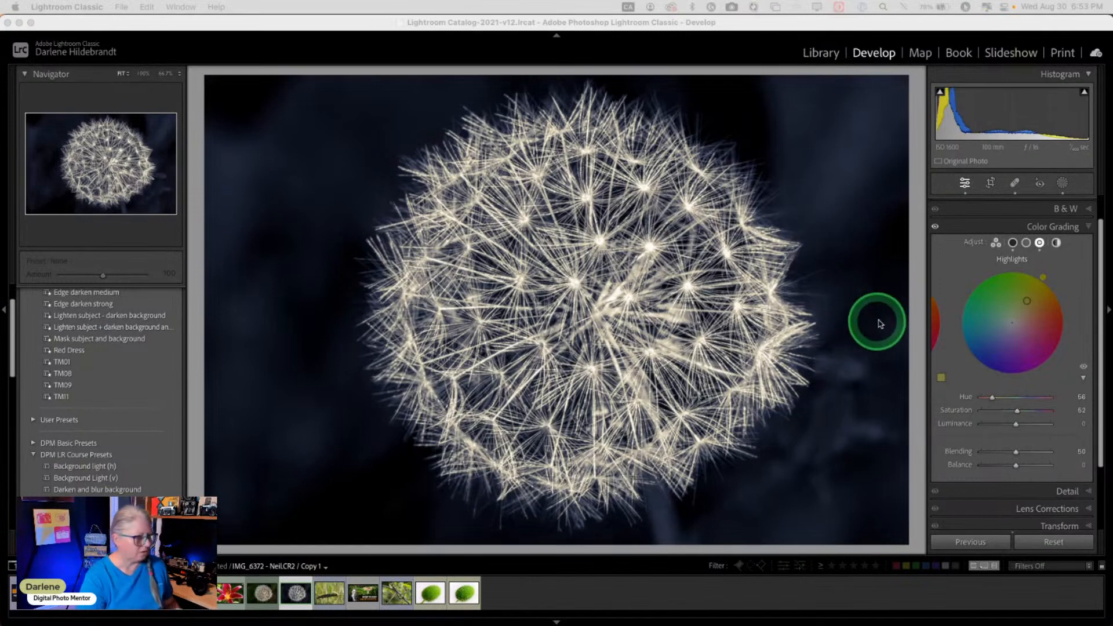
click(921, 318)
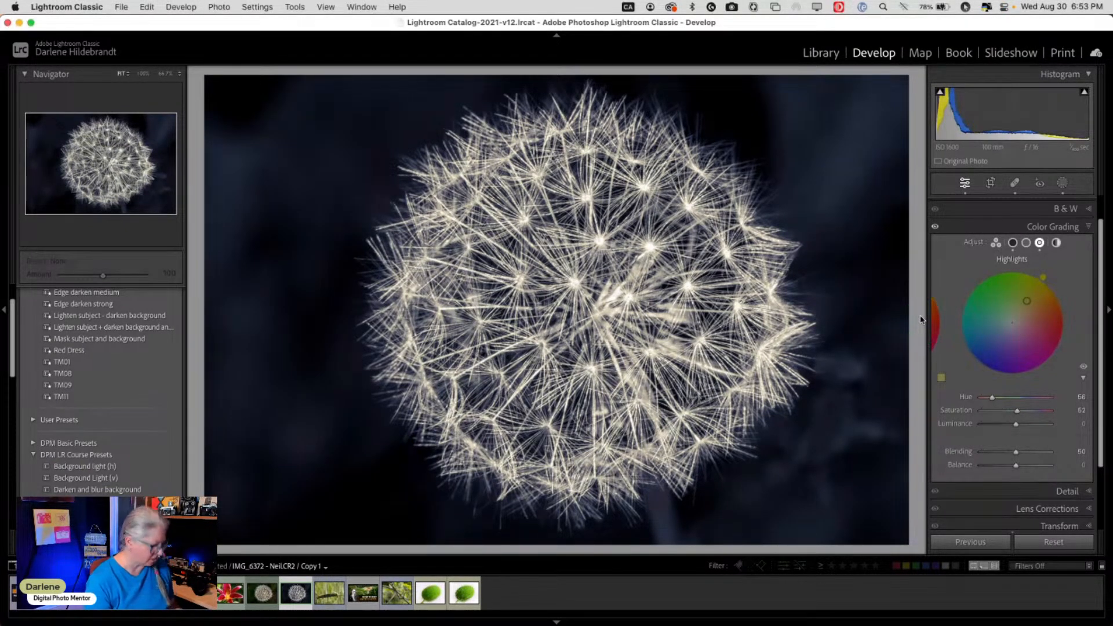
click(921, 318)
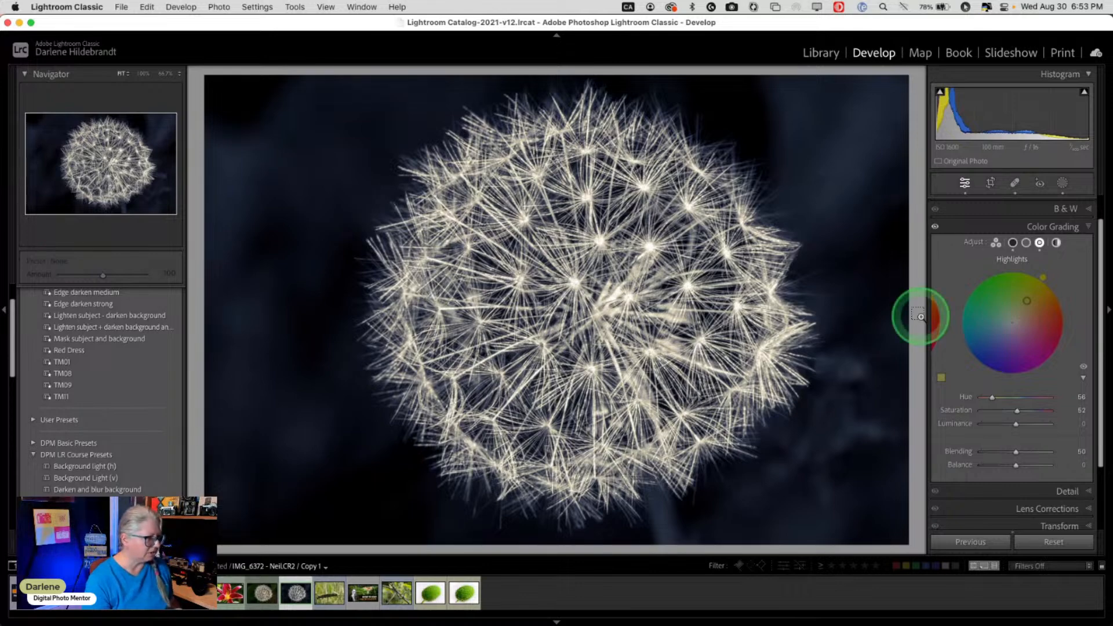
Switch to Luminar Neo, open the color dandelion photo for editing and expand the Extensions tools.
key(super+Tab)
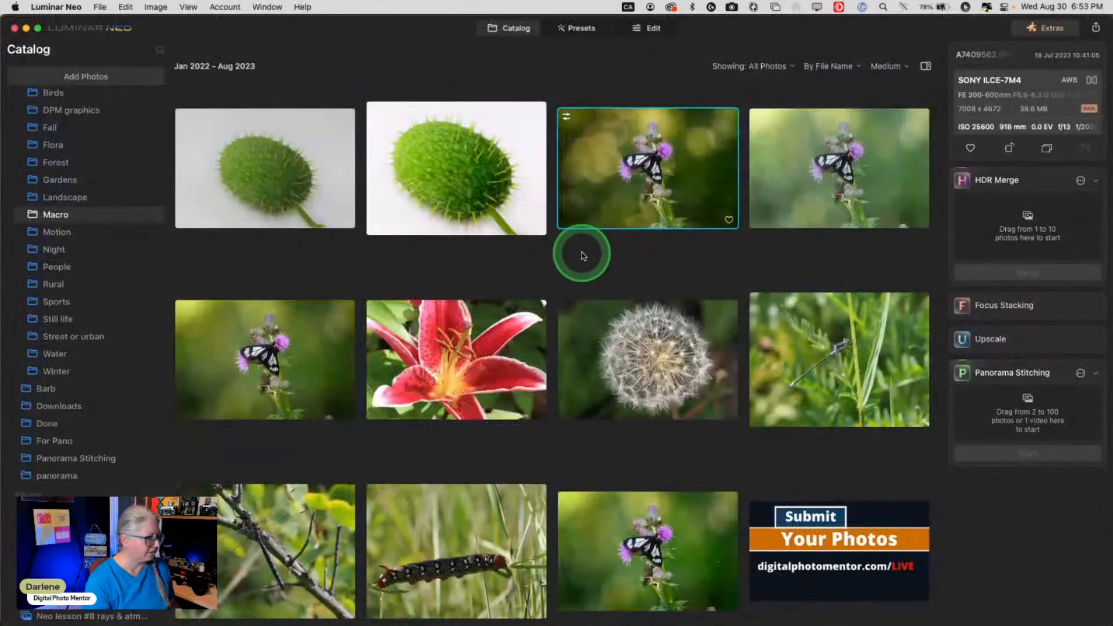
click(603, 336)
click(648, 27)
click(1085, 301)
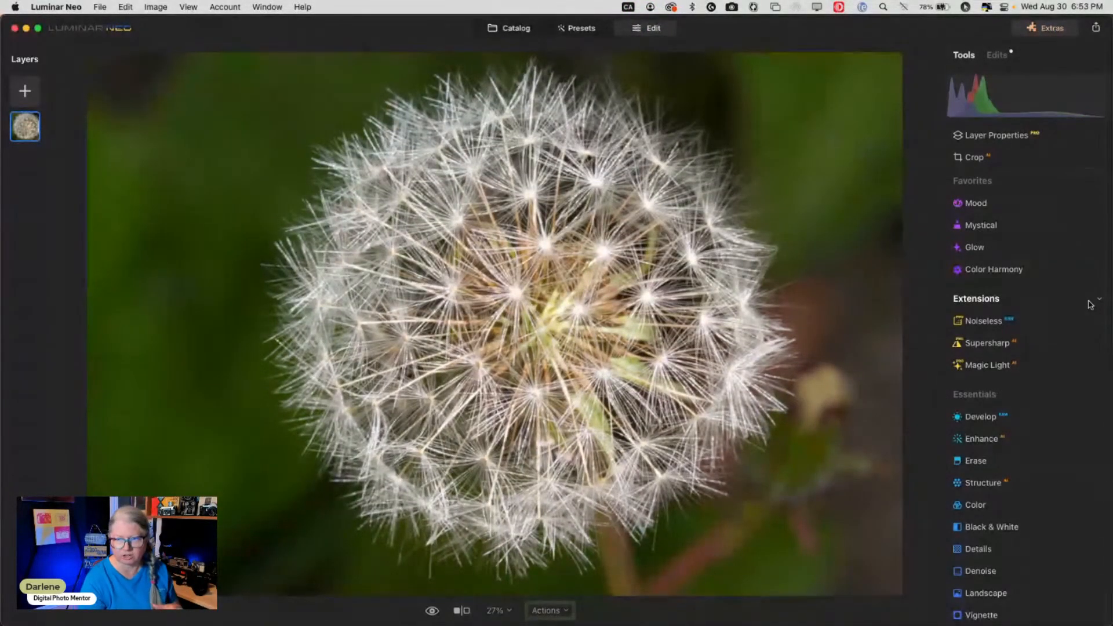
Add a Studio Light to the dandelion with Amount 44 and Light Contrast 30.
scroll(1026, 344, down, 5)
scroll(1019, 349, down, 4)
click(988, 405)
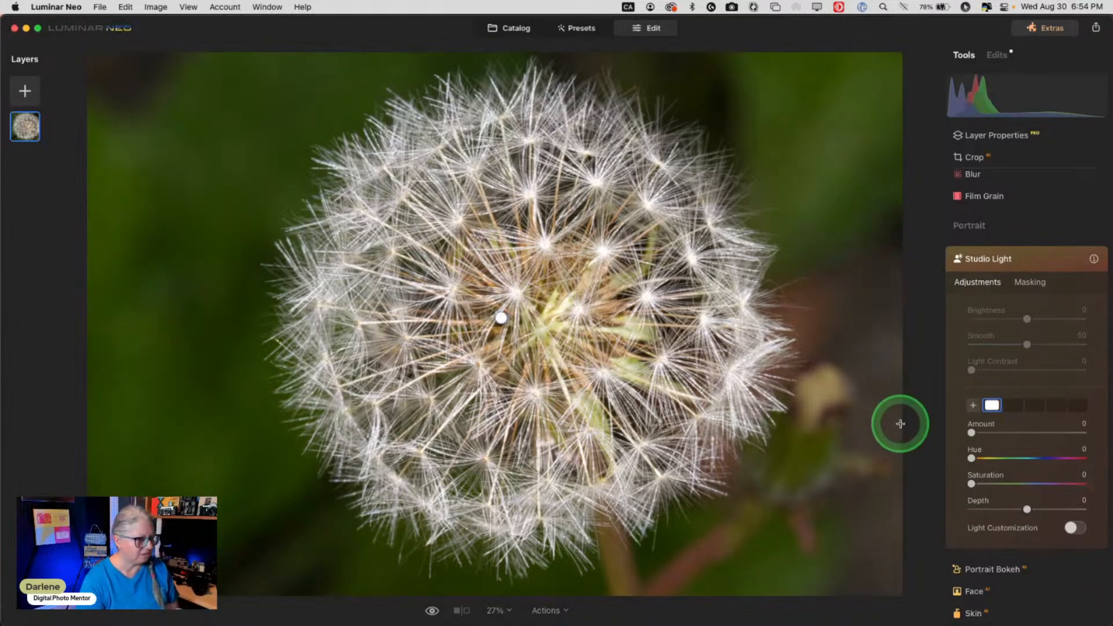
drag(971, 431, 1027, 432)
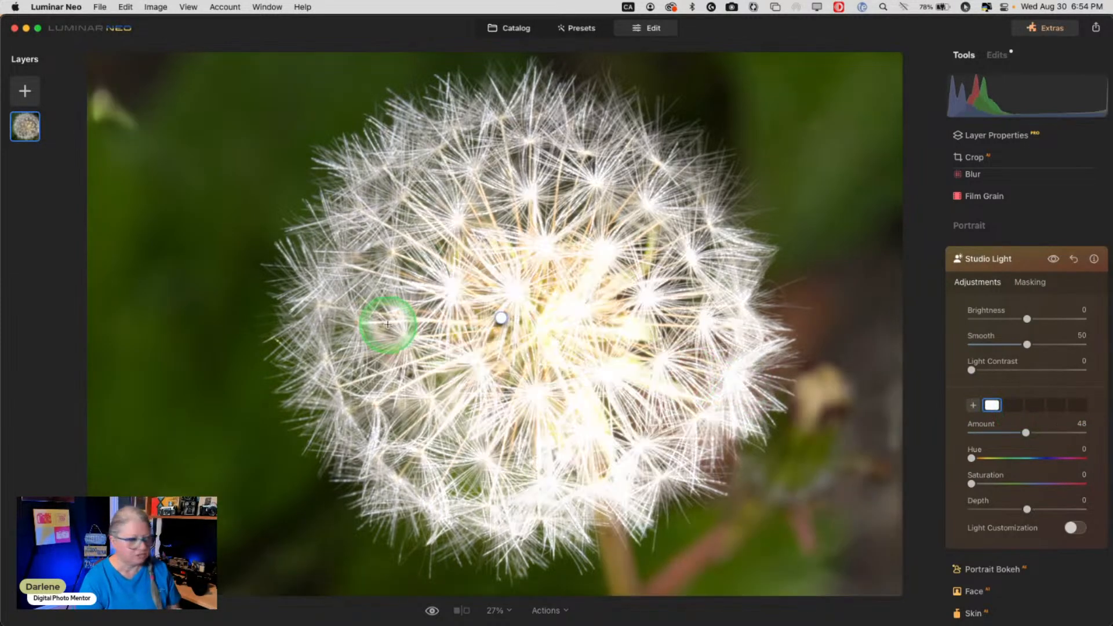
drag(1025, 433, 1015, 425)
drag(972, 370, 1008, 372)
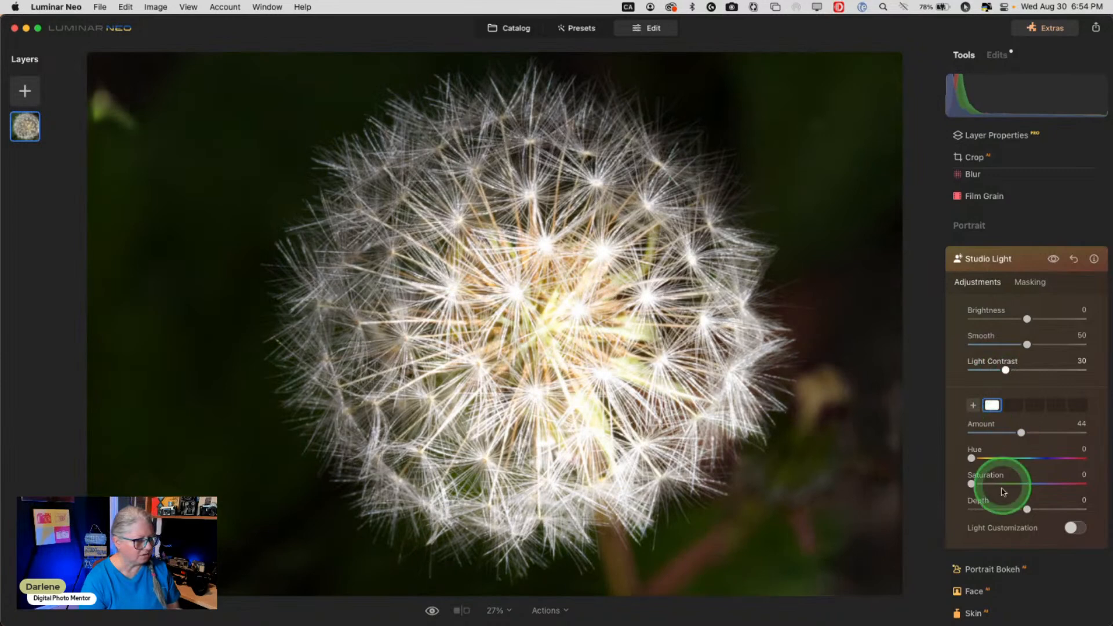
Set the studio light's Depth to -32 and move it to just outside the dandelion's right edge.
drag(1027, 509, 1014, 509)
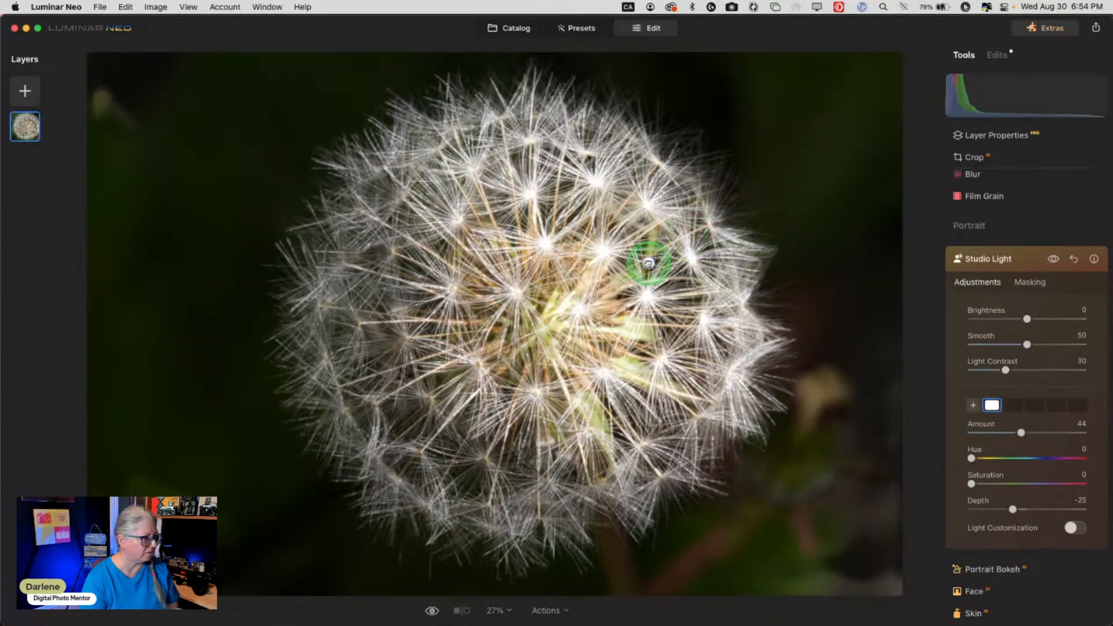
drag(771, 152, 787, 273)
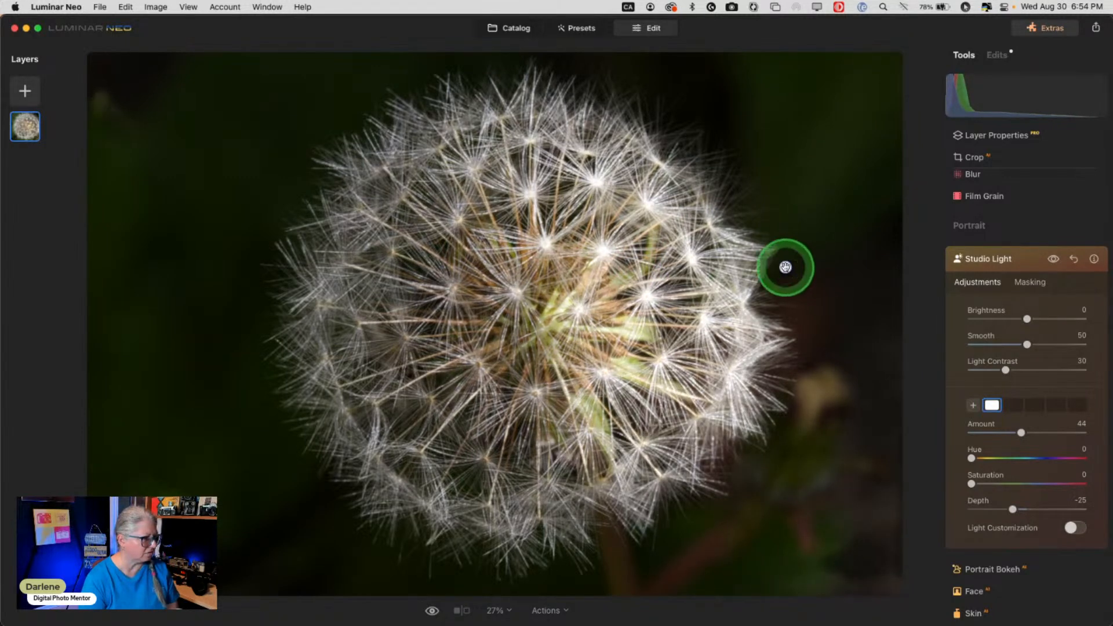
mouse_move(1013, 509)
mouse_down()
mouse_move(1061, 507)
mouse_move(992, 509)
mouse_move(1014, 509)
mouse_up()
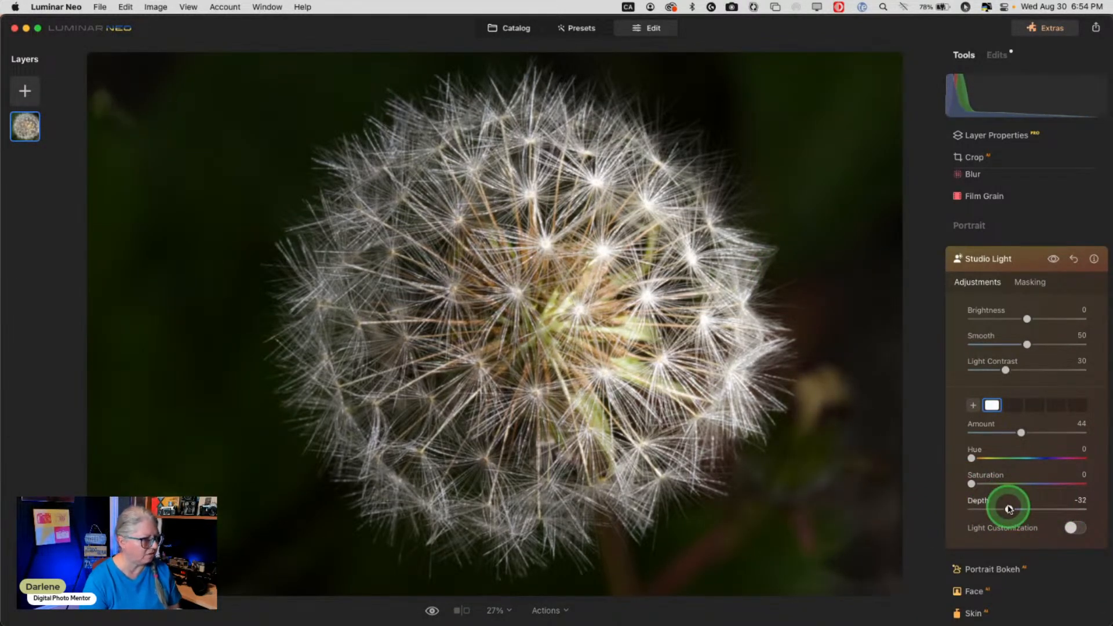
Set Light Contrast to 20, Brightness to -25 and the light's Amount to 38, checking the clipping overlay for blown highlights.
drag(1004, 368, 998, 371)
mouse_move(1027, 319)
mouse_down()
mouse_move(1008, 316)
mouse_move(1026, 317)
mouse_up()
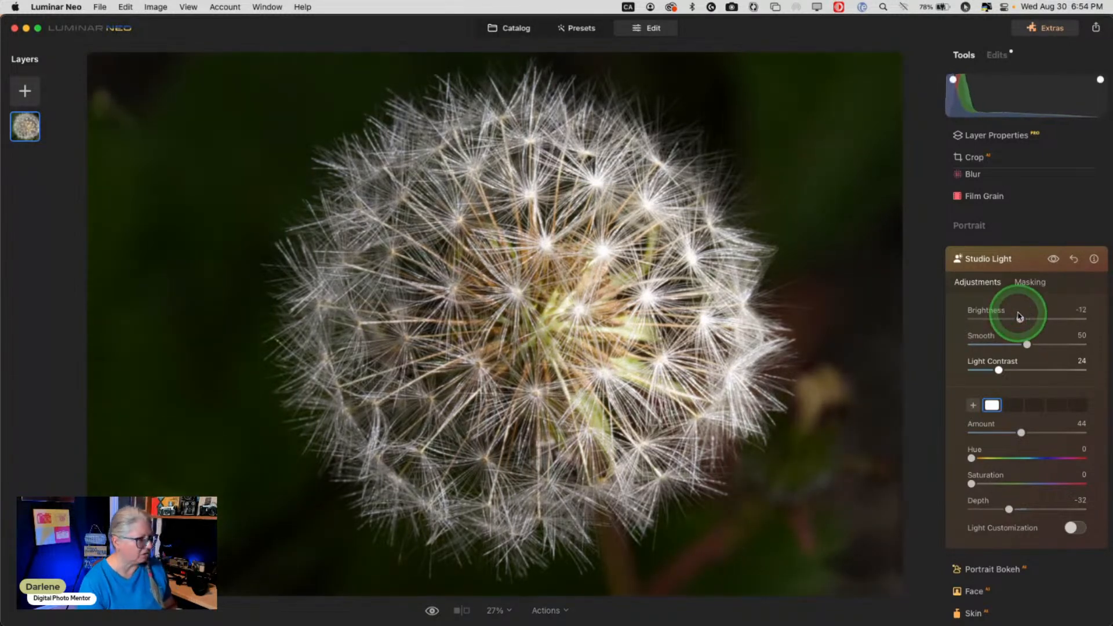
key(j)
drag(998, 370, 994, 369)
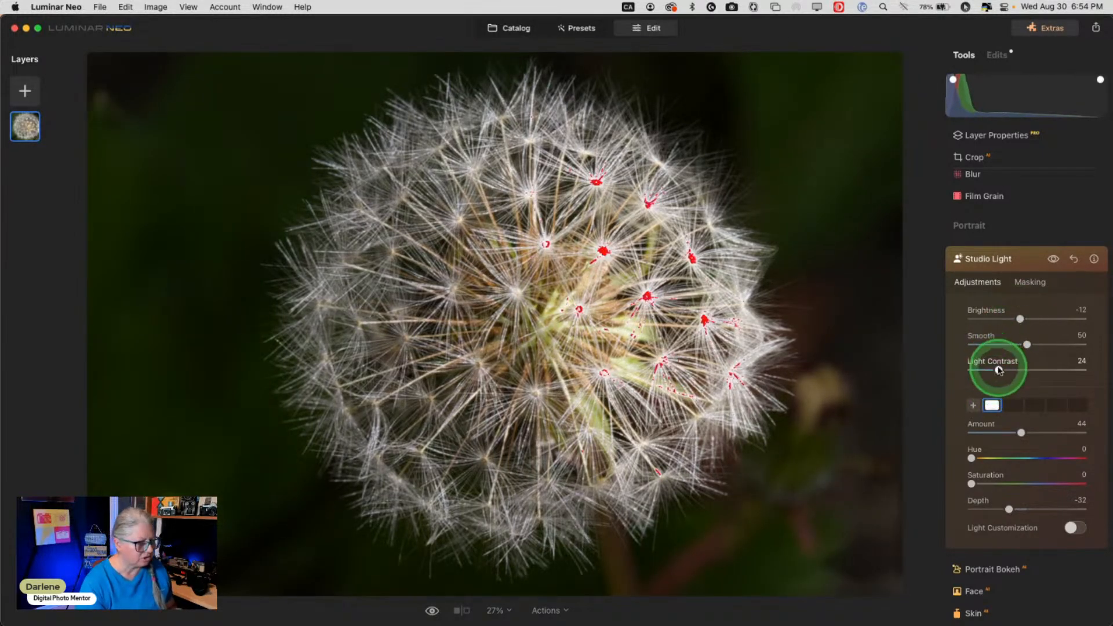
drag(1020, 319, 1010, 317)
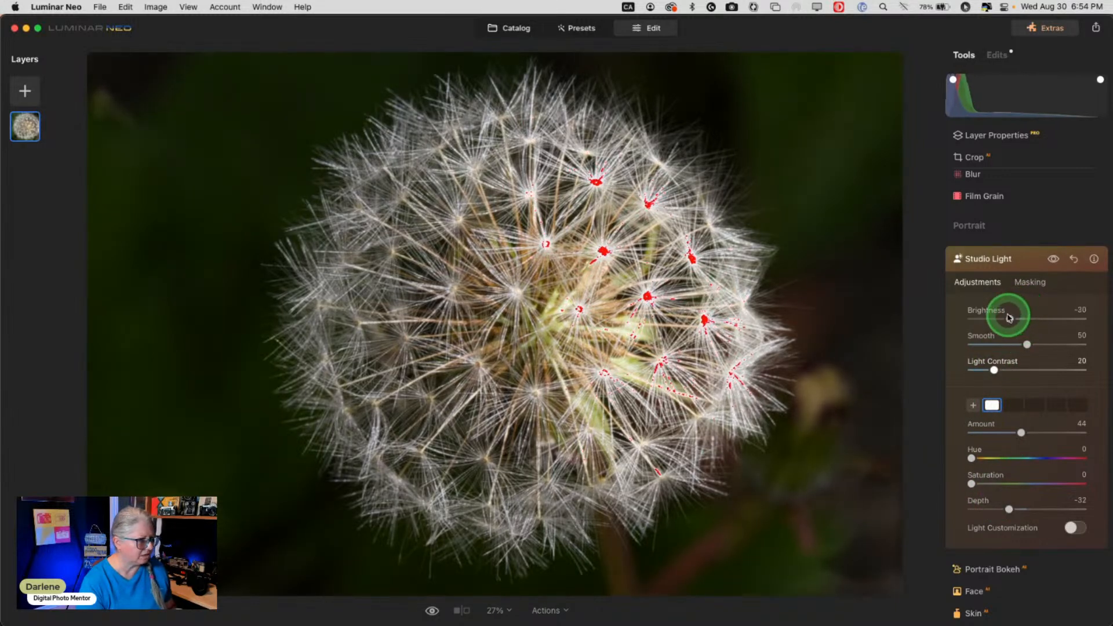
drag(999, 316, 1004, 317)
mouse_move(1021, 436)
mouse_down()
mouse_move(1033, 436)
mouse_move(1012, 432)
mouse_up()
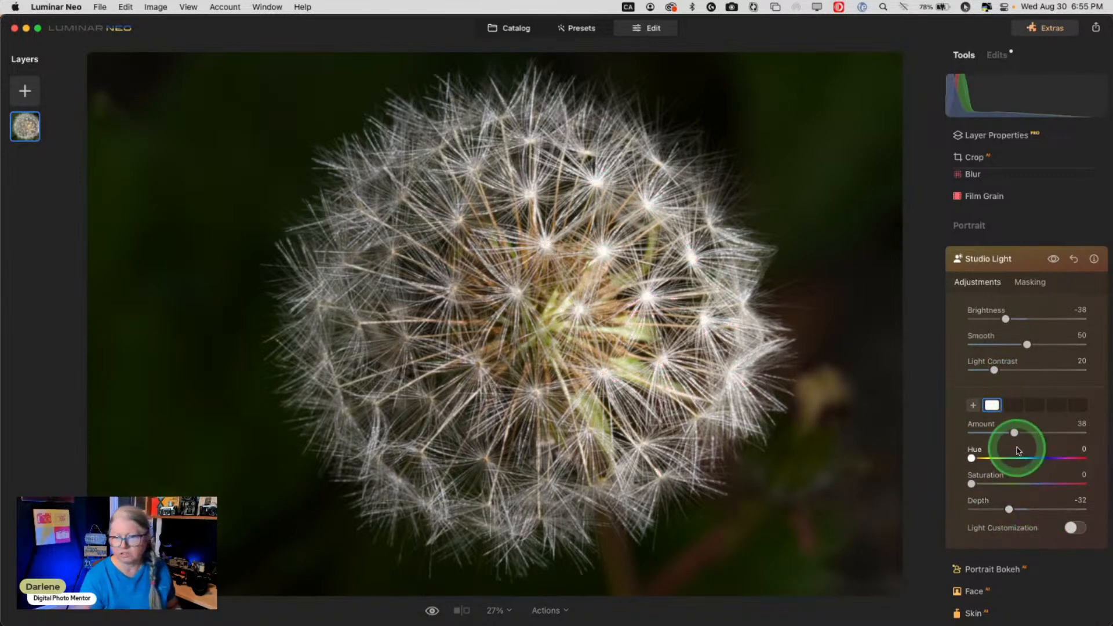
drag(1009, 321, 1016, 320)
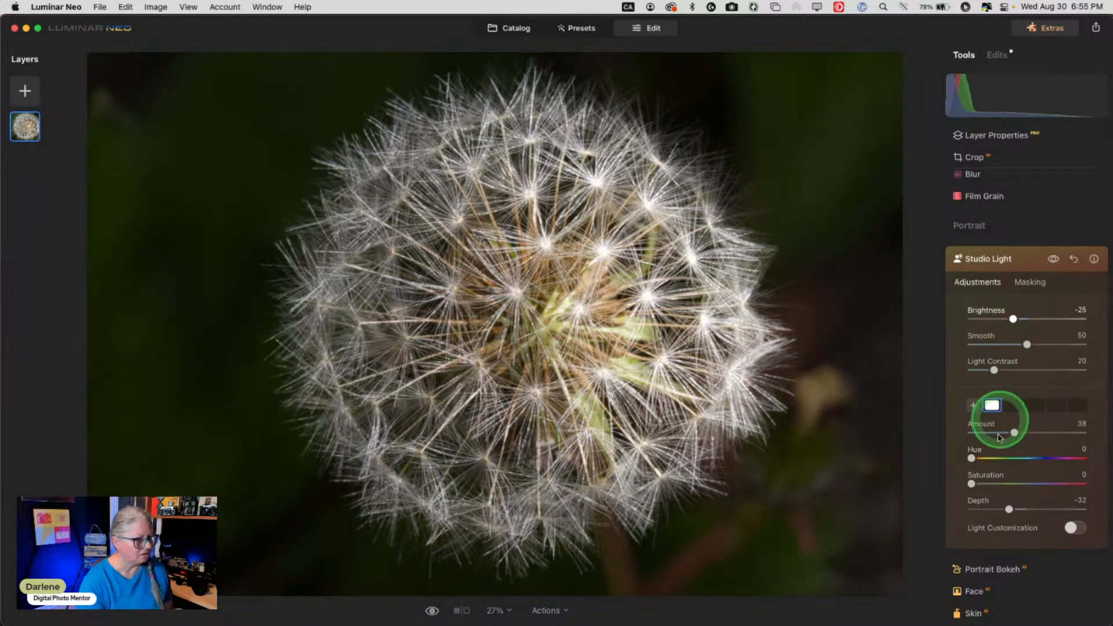
Warm the light with Hue 40 and Saturation 47, and set its Depth to 54 and Smooth to 78.
drag(972, 483, 984, 459)
click(974, 460)
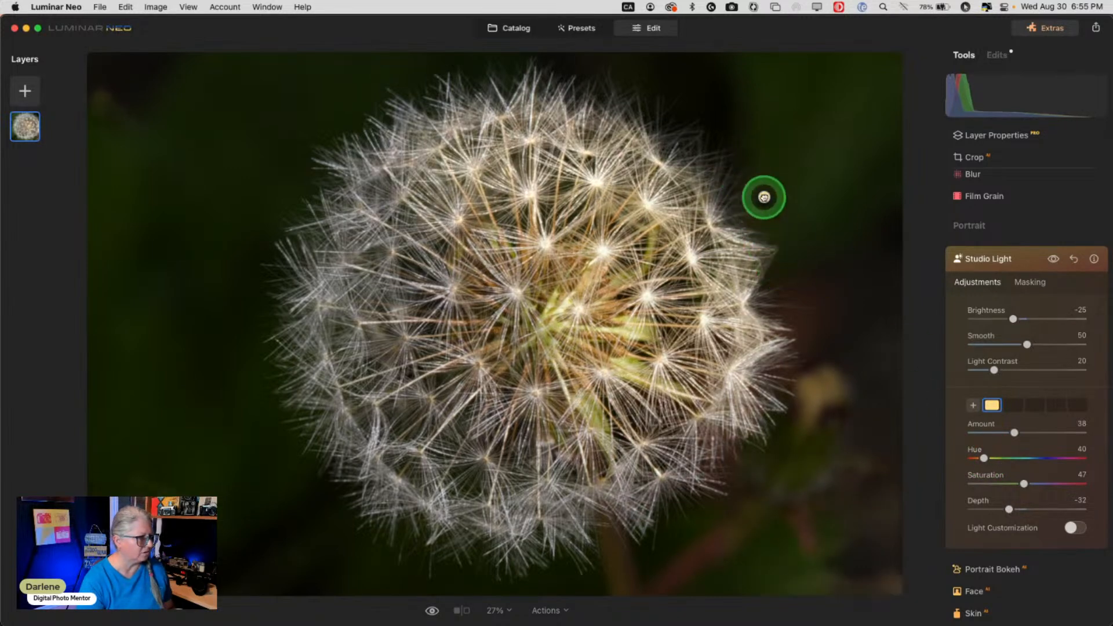
click(1058, 509)
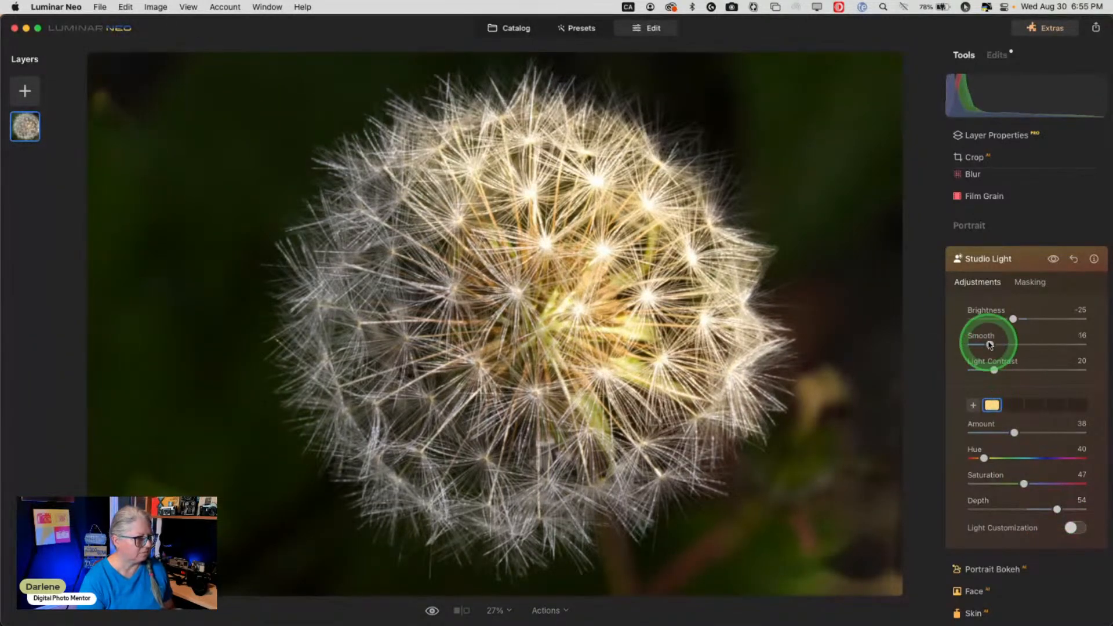
drag(993, 346, 1059, 344)
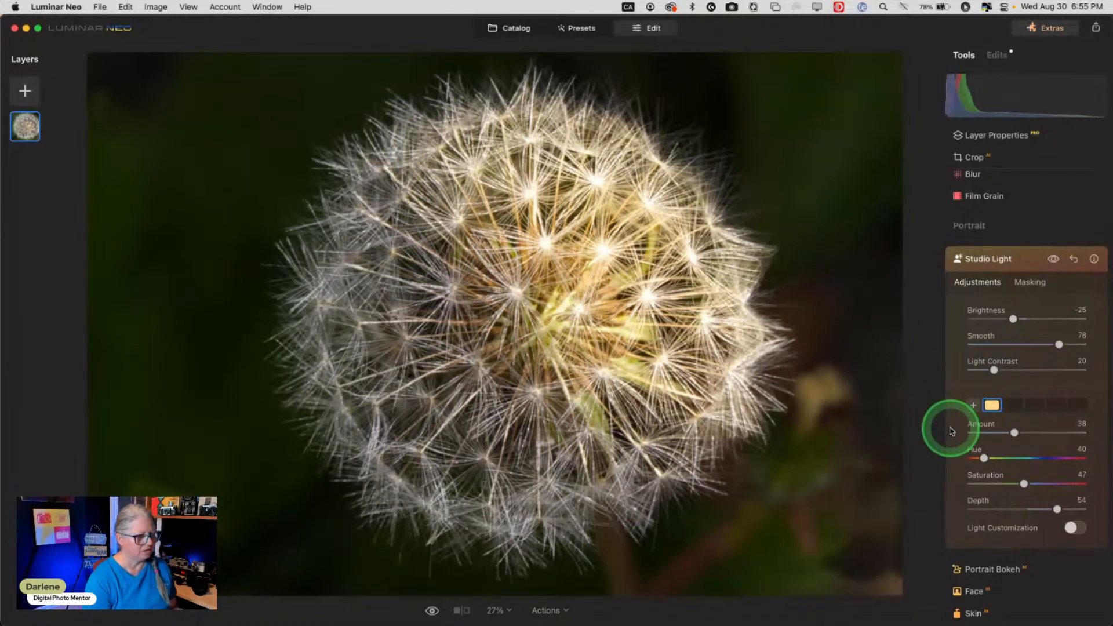
Add a second studio light with Amount 50 and Hue 234, placed outside the dandelion's lower-left edge.
click(971, 405)
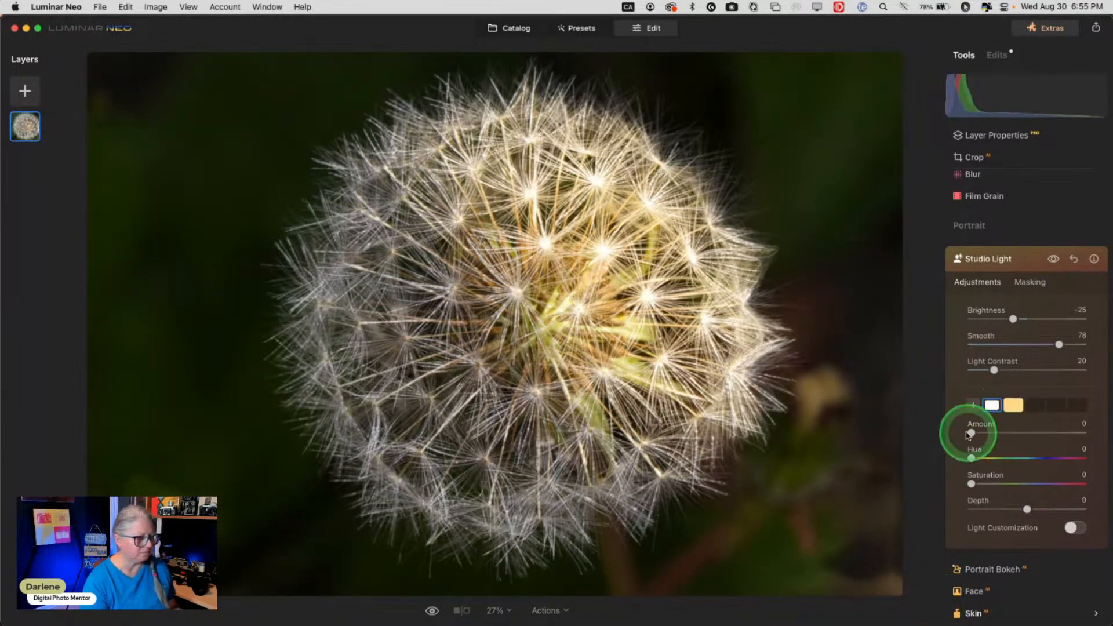
drag(1024, 434, 1027, 434)
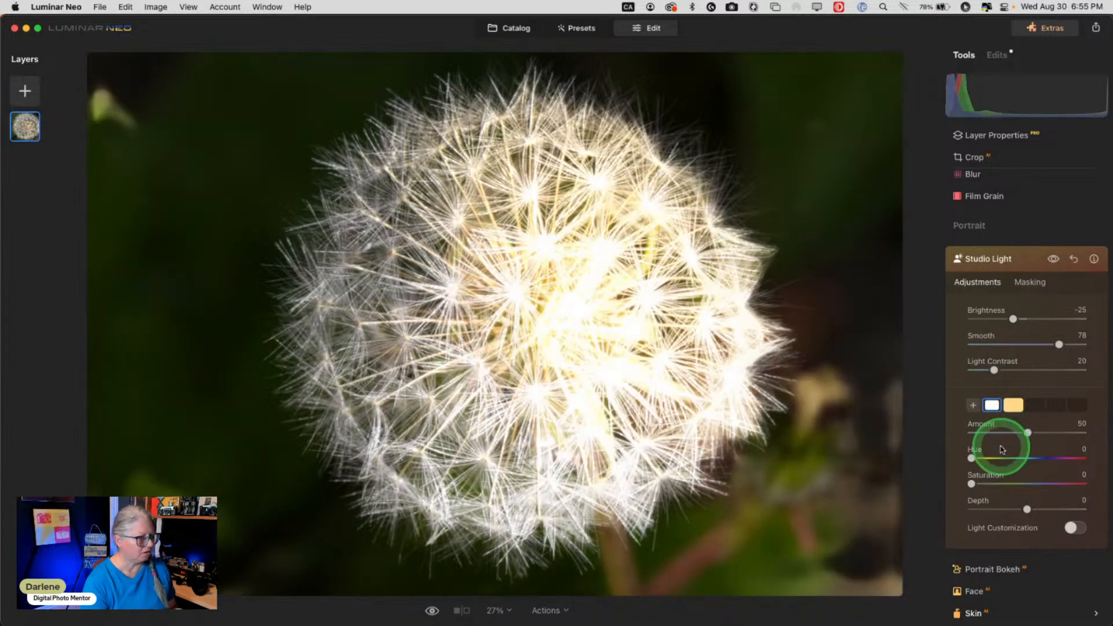
click(1046, 459)
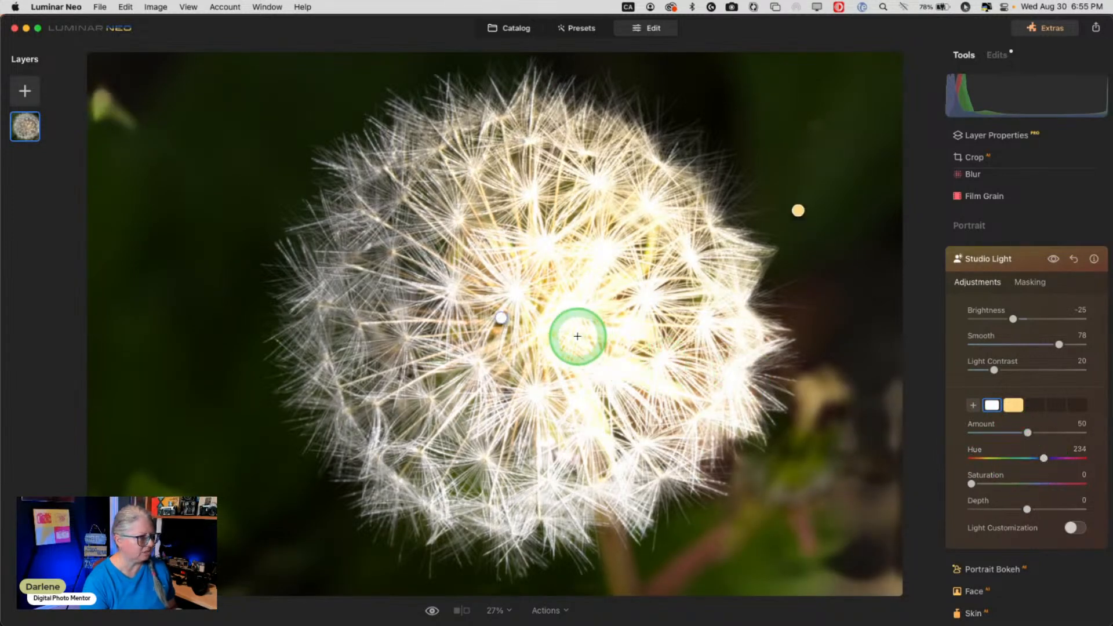
drag(498, 318, 182, 443)
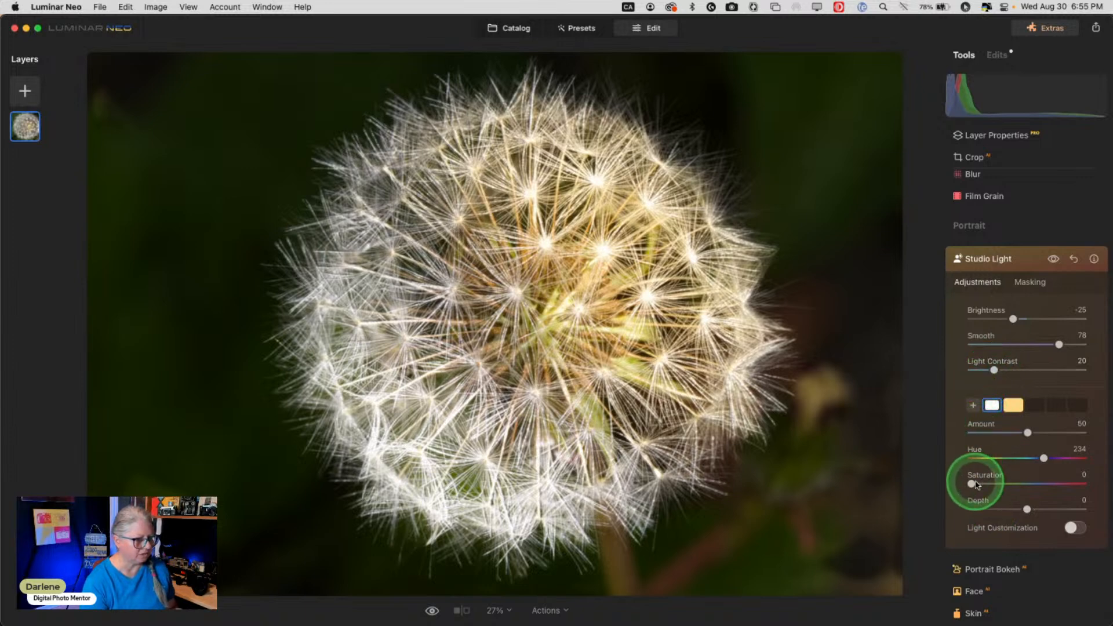
Set Smooth to 18, Brightness to -43 and Depth to -52, and color the second light green with Hue 107 and Saturation 57.
click(993, 344)
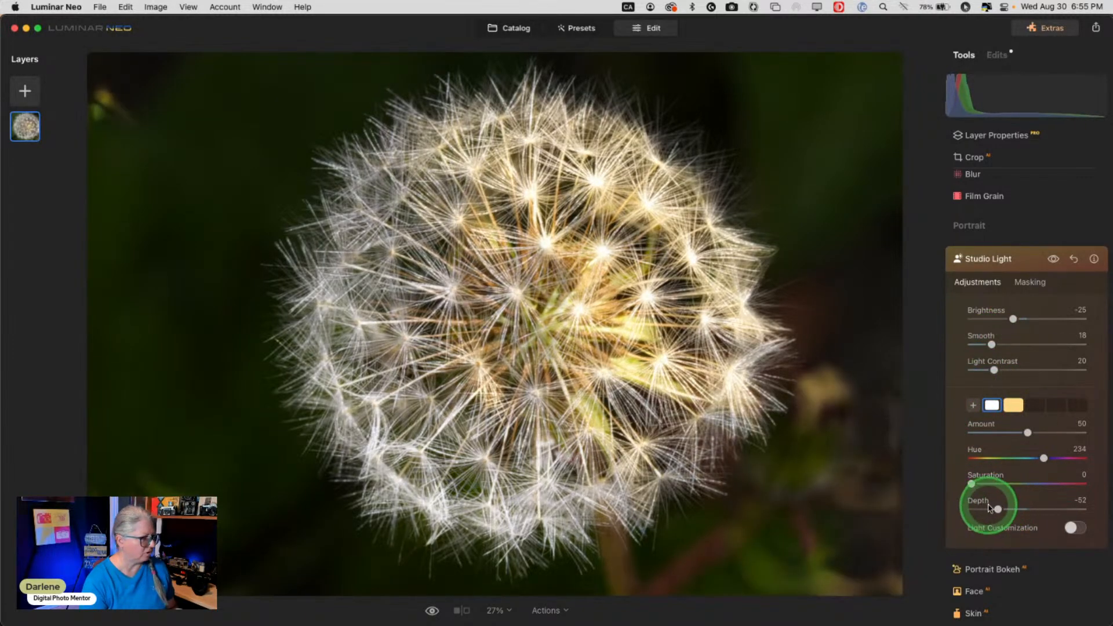
drag(1013, 320, 1003, 318)
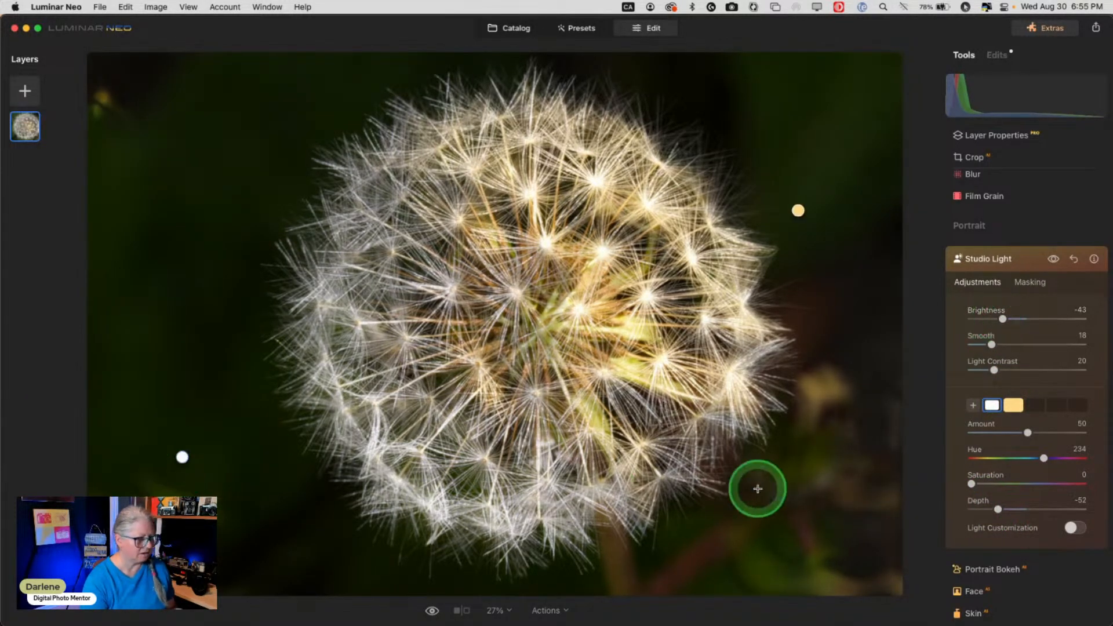
drag(971, 483, 1009, 459)
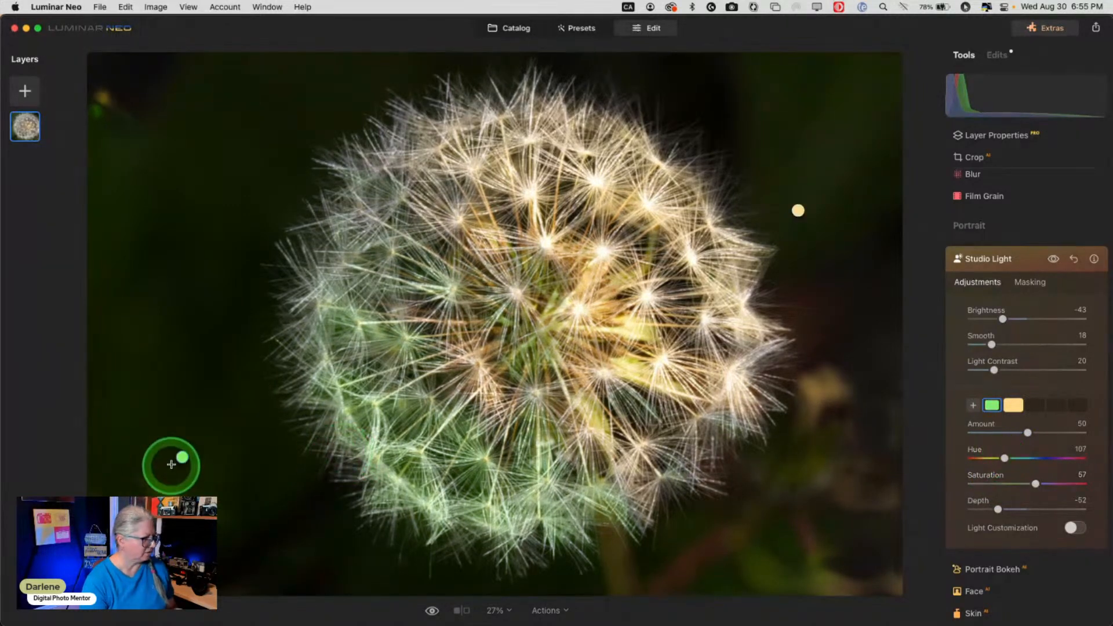
mouse_move(176, 456)
mouse_down()
mouse_move(167, 312)
mouse_move(177, 225)
mouse_move(191, 200)
mouse_move(211, 470)
mouse_move(256, 518)
mouse_move(301, 487)
mouse_move(219, 385)
mouse_move(217, 347)
mouse_move(164, 385)
mouse_move(160, 467)
mouse_up()
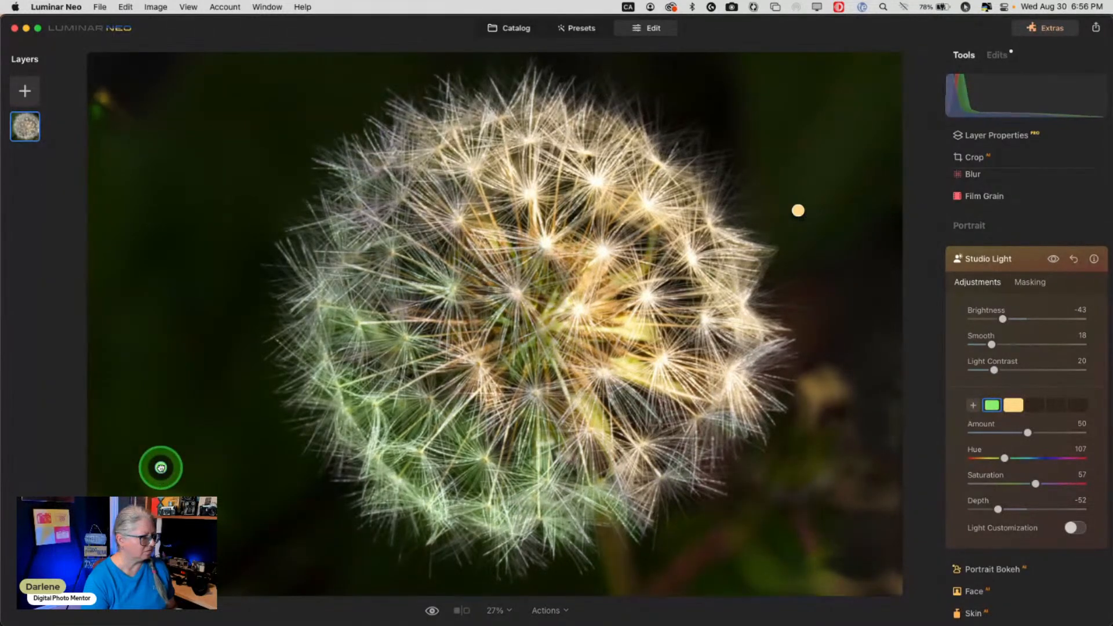
Set the green light's Amount to 34 and the Light Contrast to 22.
mouse_move(1017, 433)
mouse_down()
mouse_move(997, 430)
mouse_move(1010, 432)
mouse_up()
click(992, 369)
drag(988, 369, 999, 496)
Turn on Light Customization for the green light, set its Depth to -40 and choose the Dots pattern.
click(1075, 527)
scroll(1034, 510, down, 5)
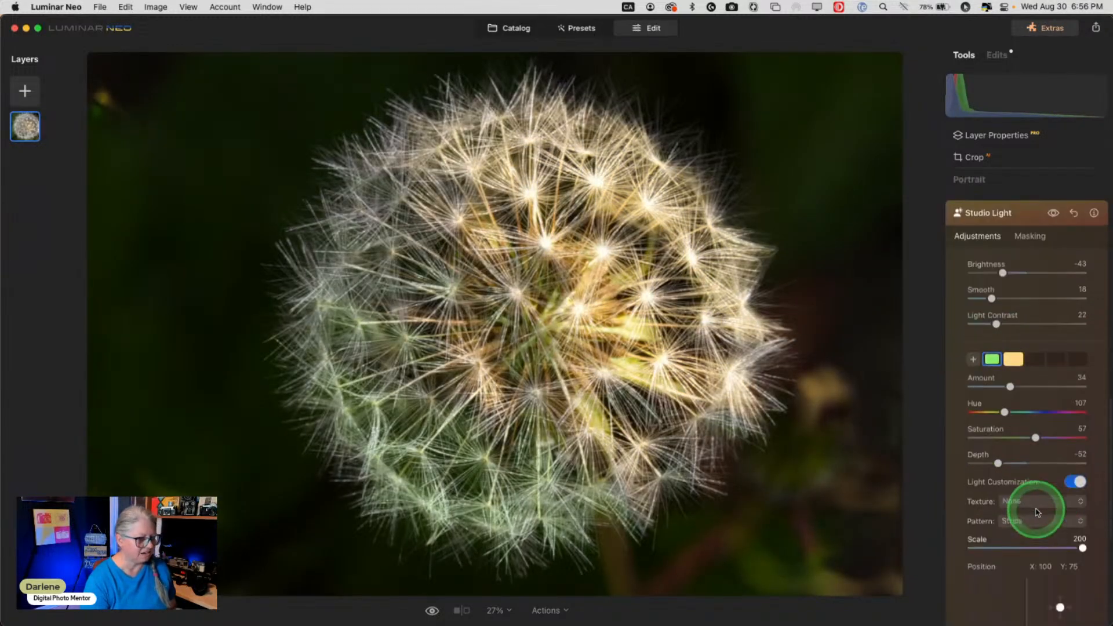
scroll(1038, 513, up, 1)
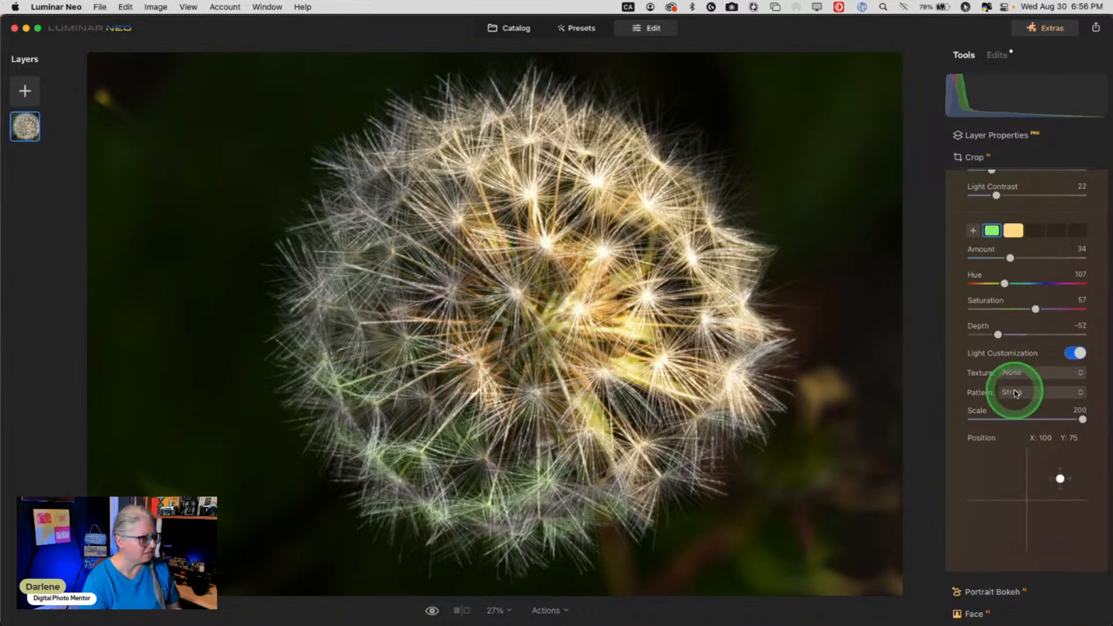
drag(998, 334, 1020, 334)
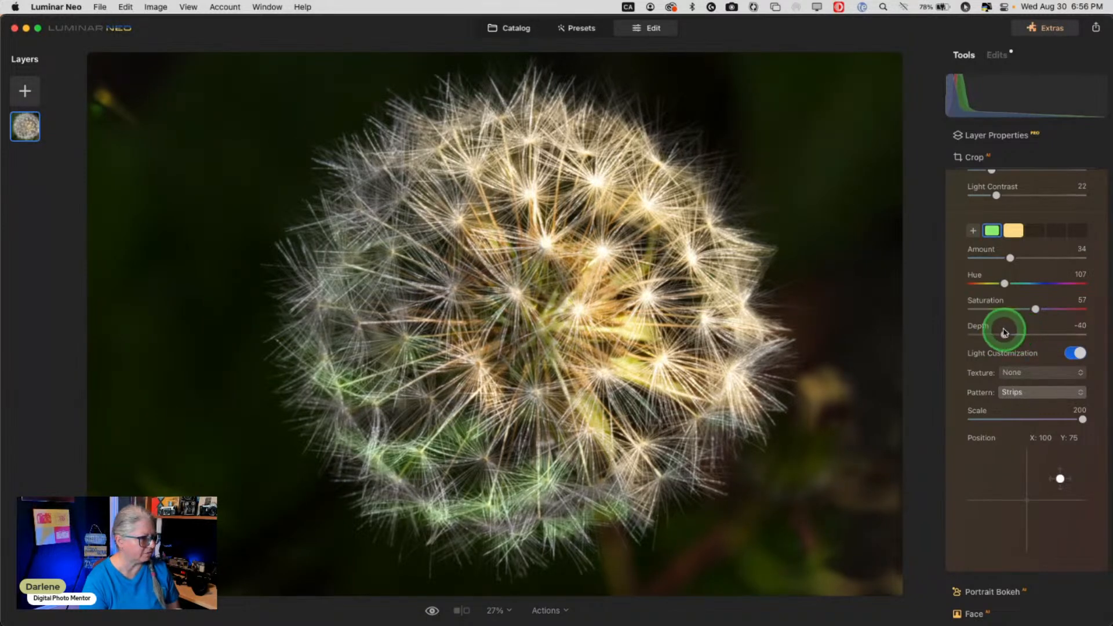
click(1012, 393)
click(1018, 437)
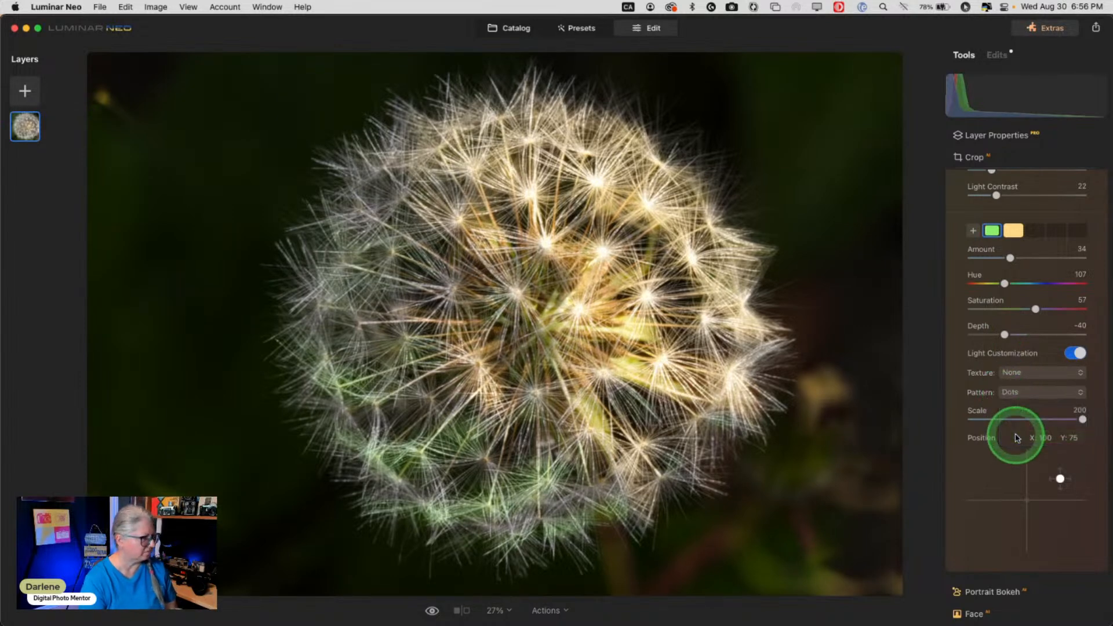
Set the Studio Light Brightness to -25 and Light Contrast to 37, and close the tool.
scroll(1016, 439, up, 4)
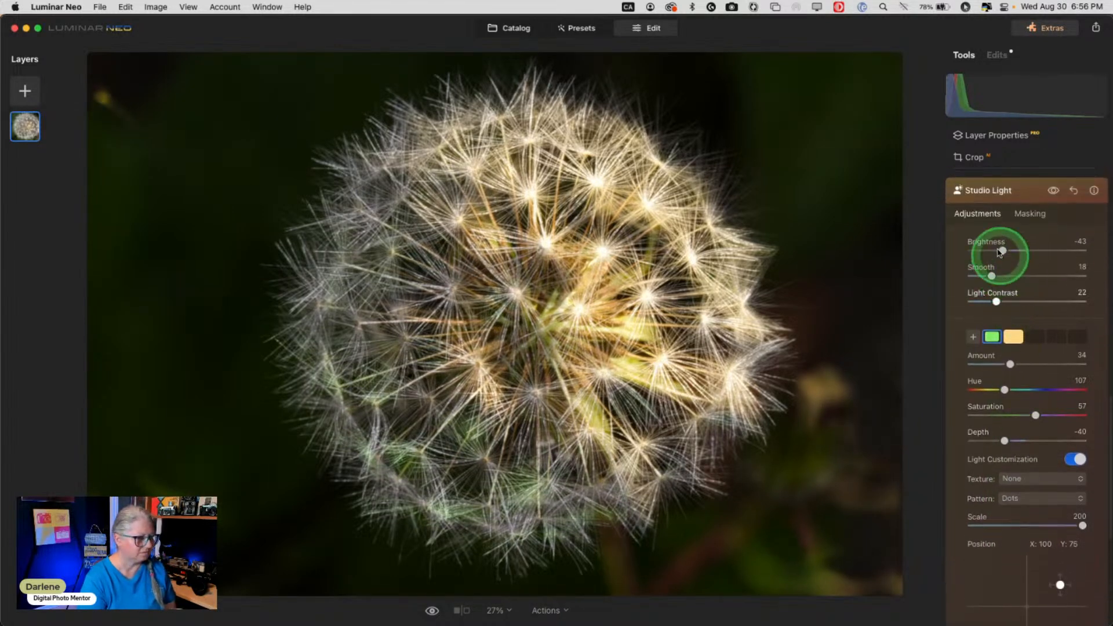
drag(1002, 250, 1013, 250)
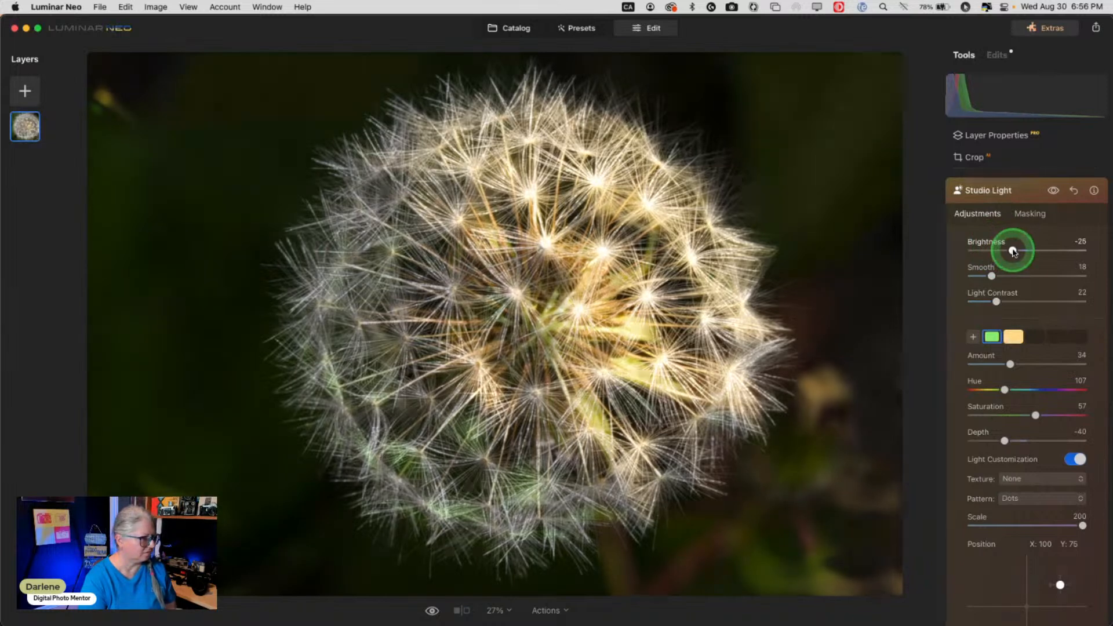
mouse_move(996, 301)
mouse_down()
mouse_move(1025, 301)
mouse_move(1012, 299)
mouse_up()
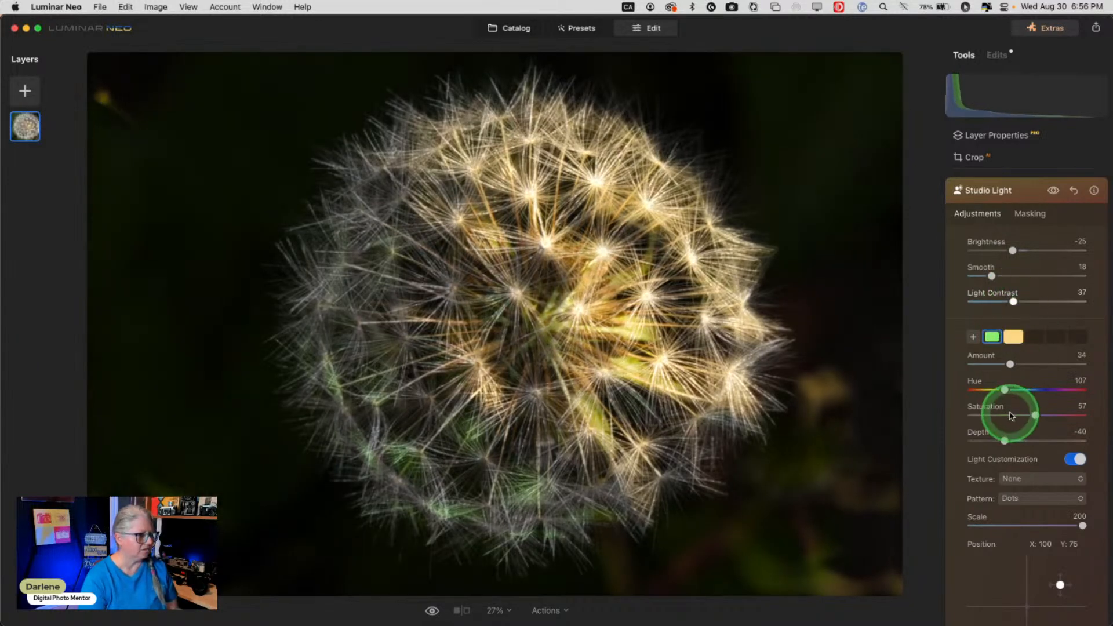
click(1012, 188)
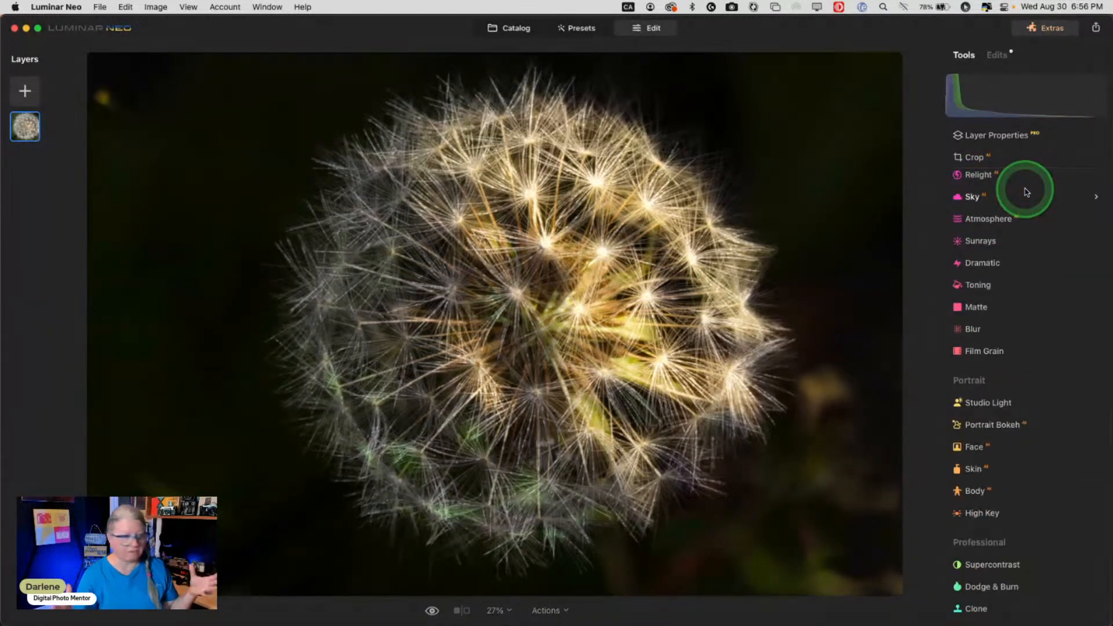
Look through the editing tool list for another effect to use on the dandelion.
click(1021, 249)
scroll(1022, 251, down, 5)
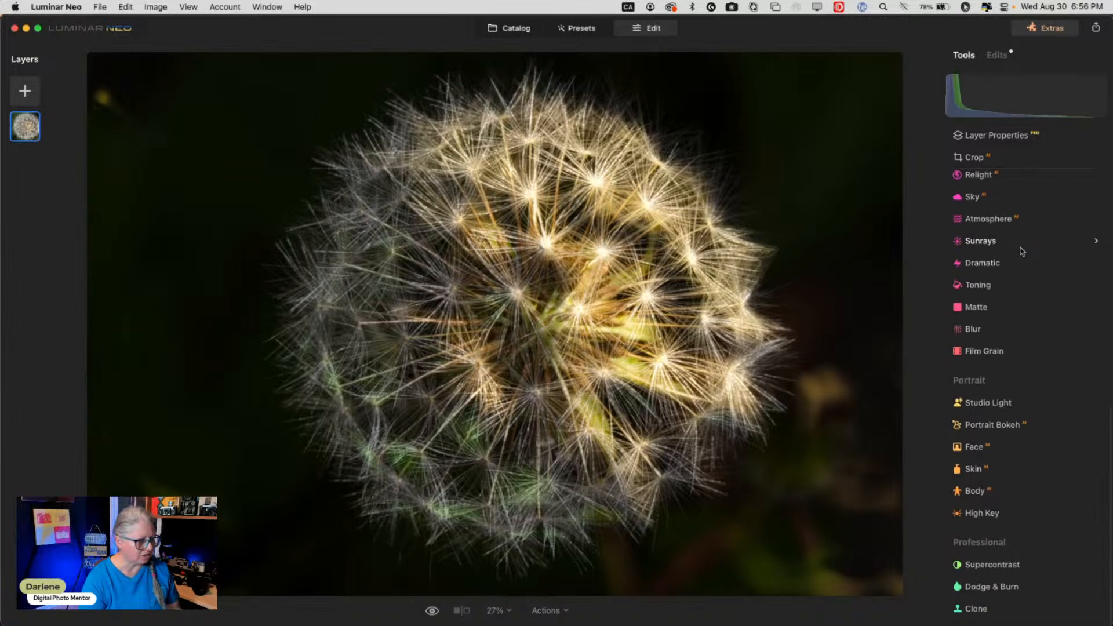
scroll(1021, 251, up, 2)
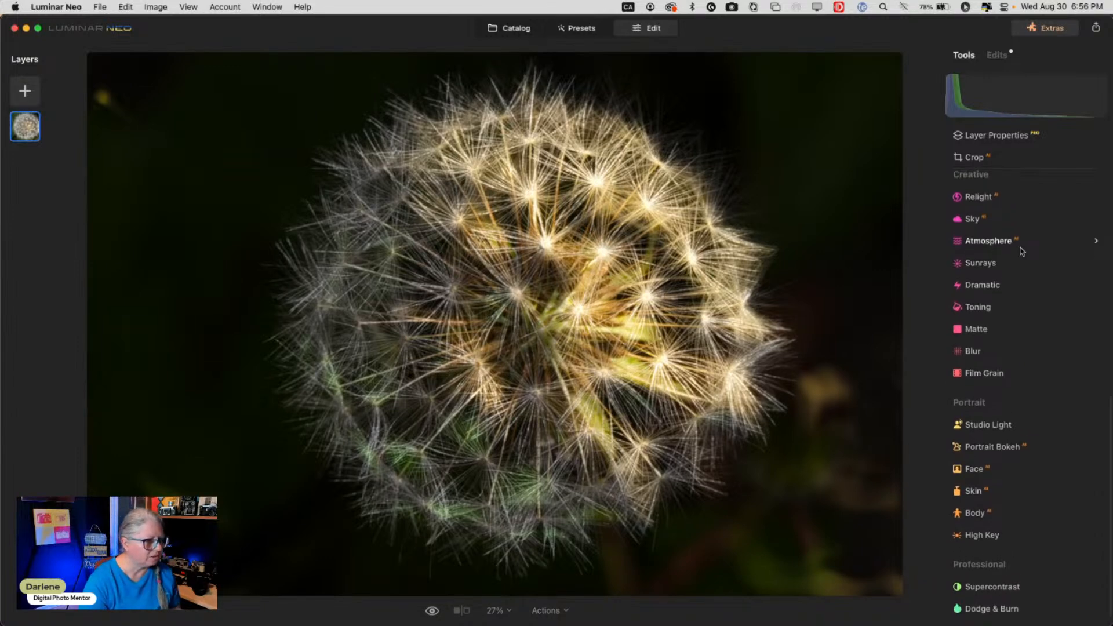
scroll(1021, 251, up, 15)
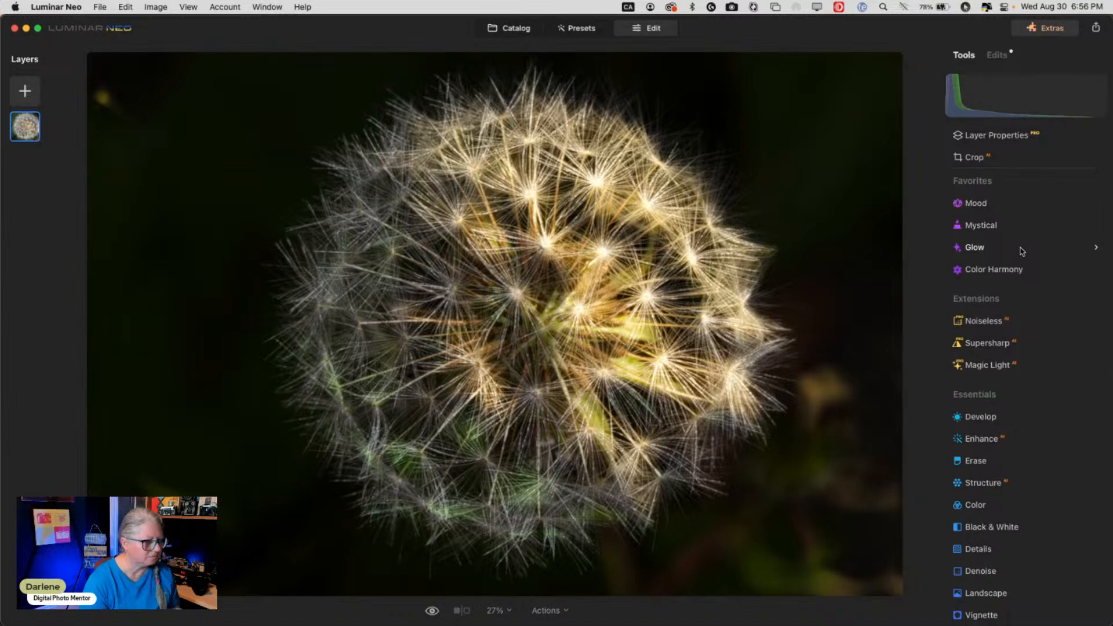
scroll(1021, 251, down, 2)
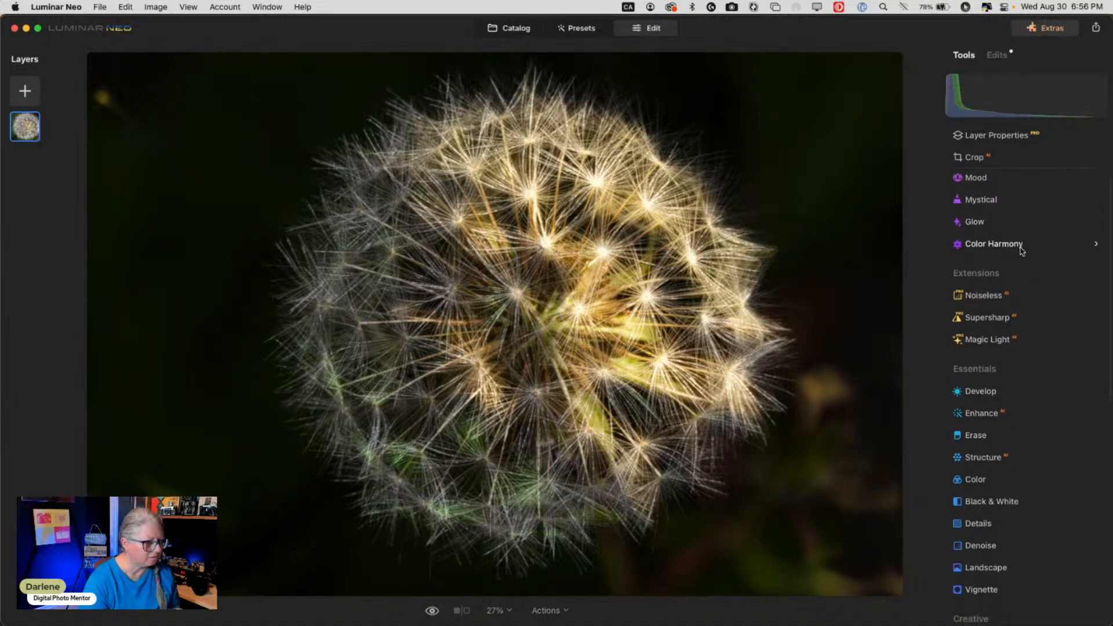
scroll(1021, 251, down, 12)
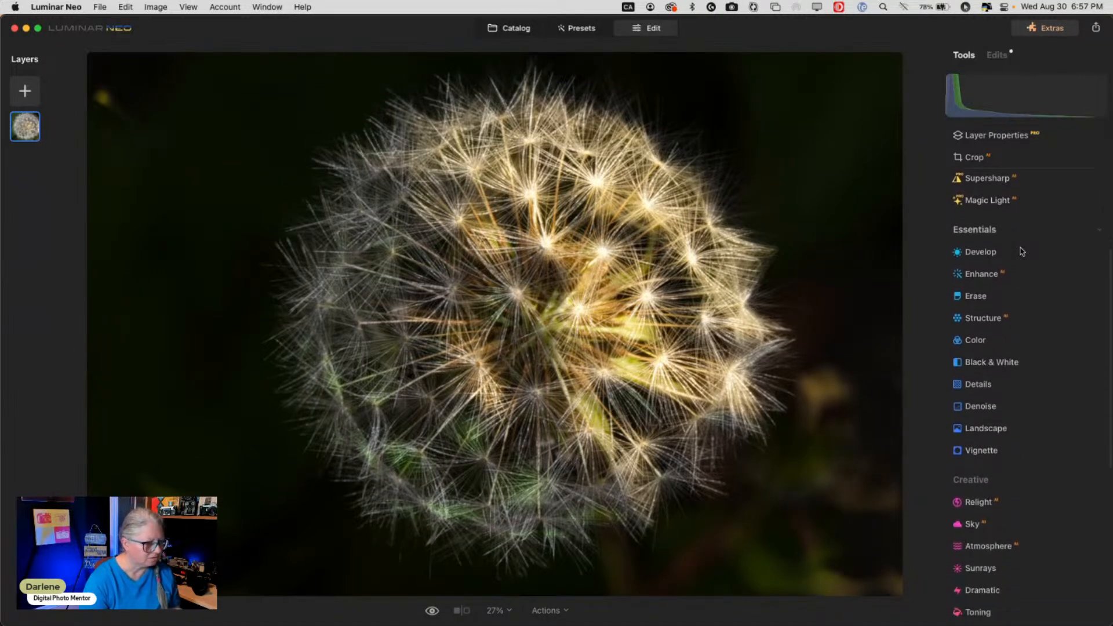
scroll(1022, 252, down, 6)
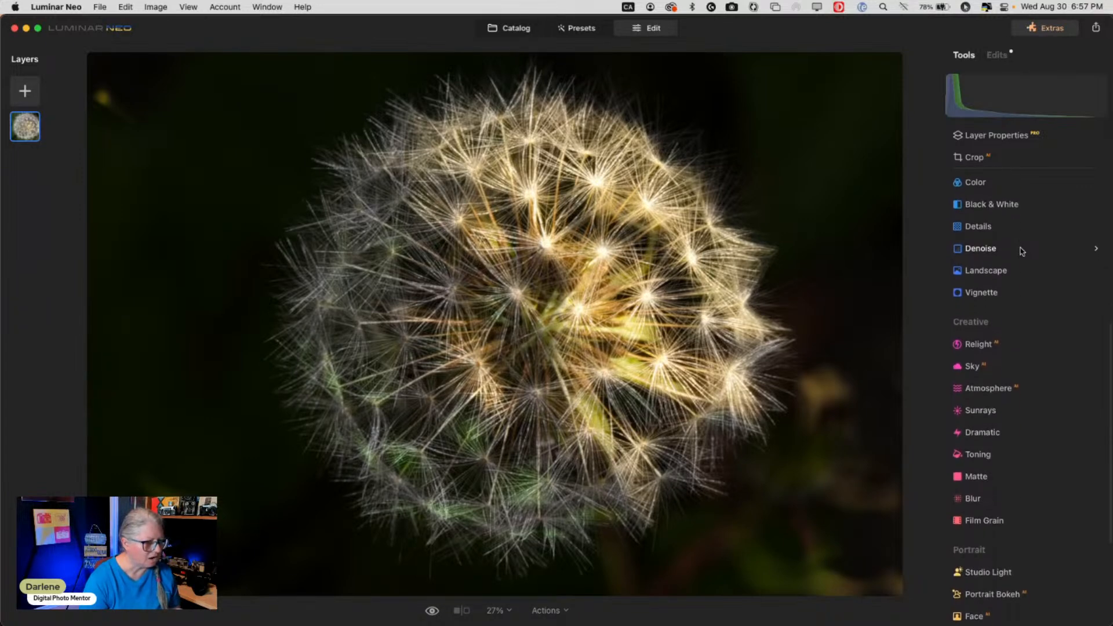
scroll(1022, 252, down, 4)
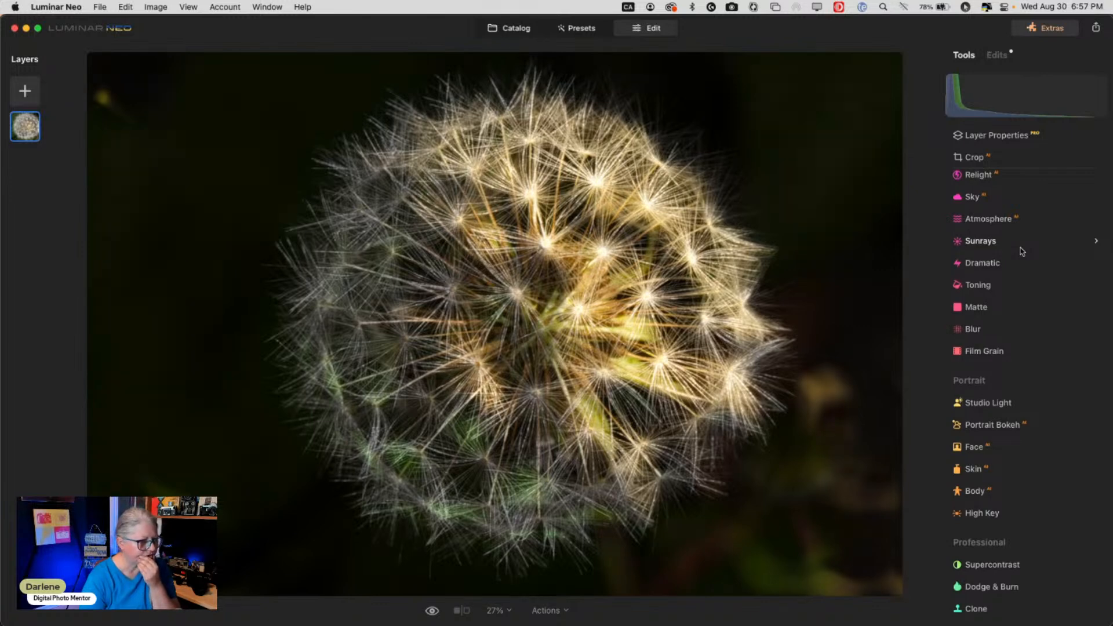
scroll(1021, 251, up, 10)
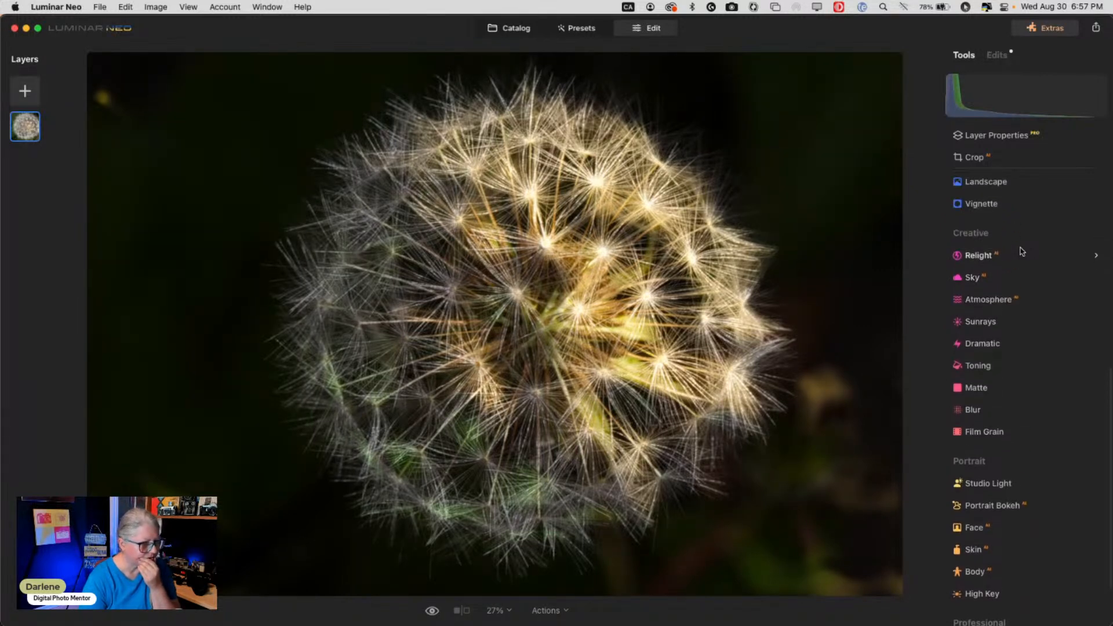
scroll(1021, 251, up, 10)
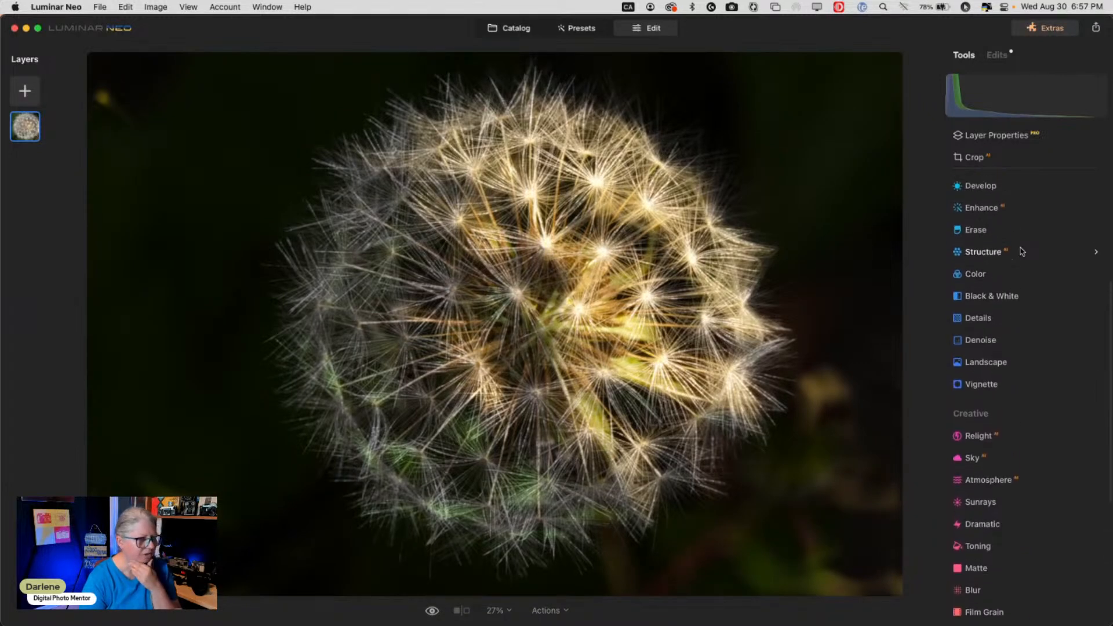
Apply Magic Light to the dandelion with Intensity 81 and Glow 61.
click(996, 324)
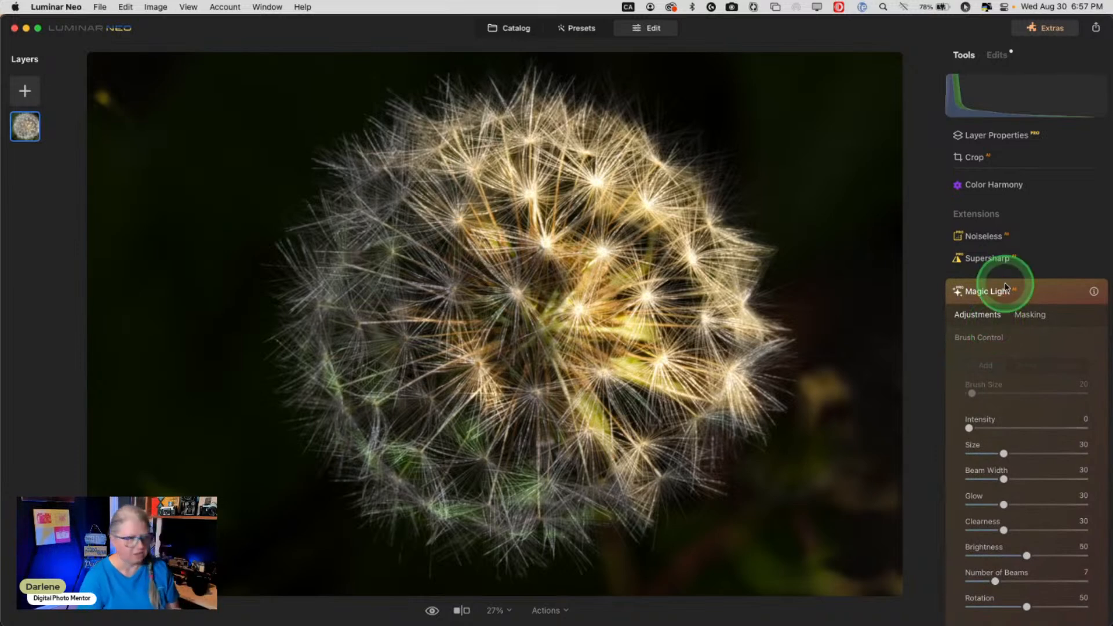
scroll(1006, 278, down, 3)
drag(1006, 345, 1037, 351)
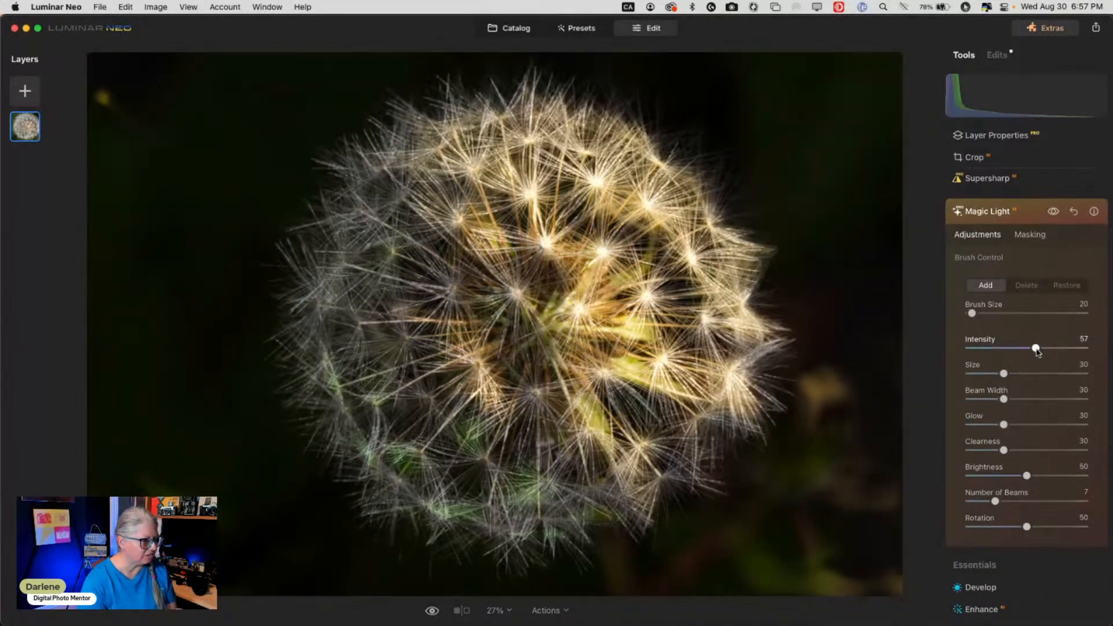
click(1035, 349)
drag(1003, 425, 1048, 427)
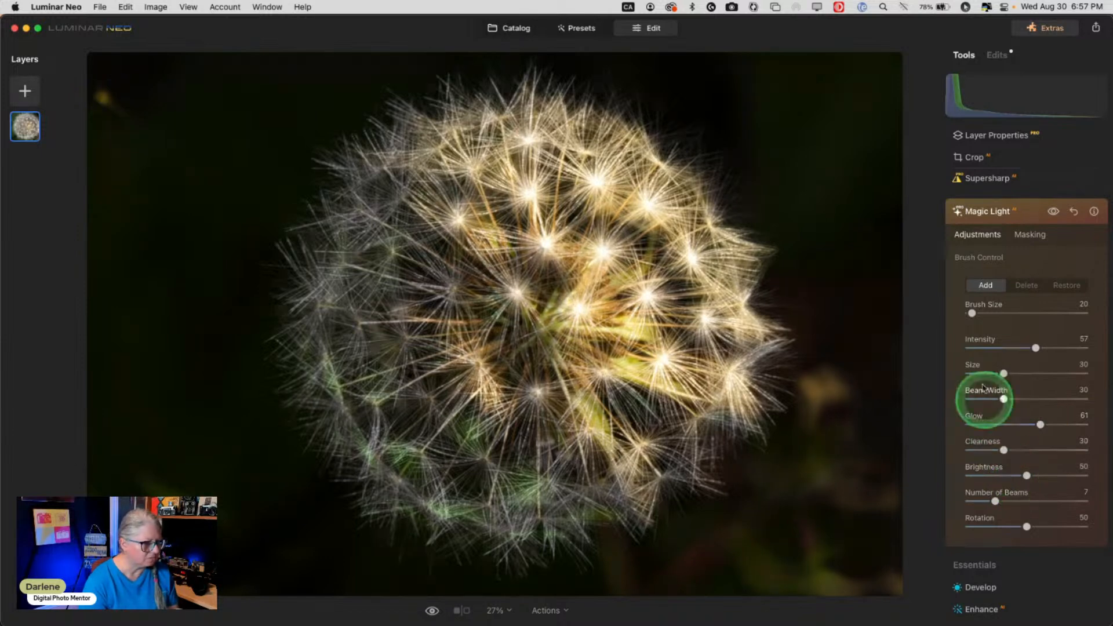
drag(1036, 348, 1063, 348)
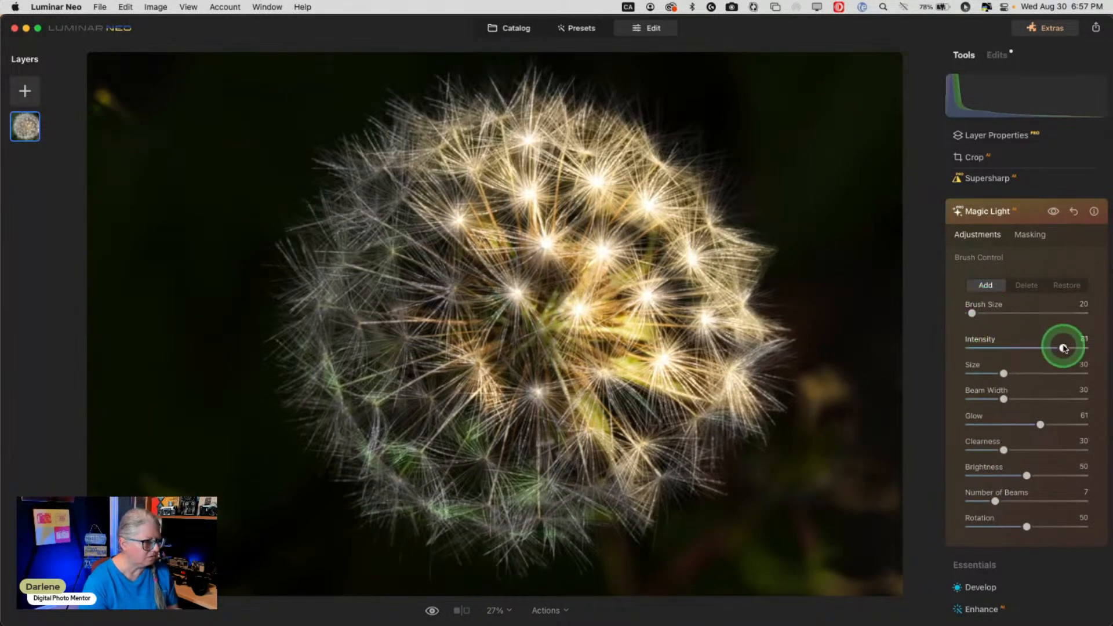
Set the Magic Light Clearness to 77, Rotation to 35 and Number of Beams to 6, and close the tool.
drag(1004, 450, 1064, 452)
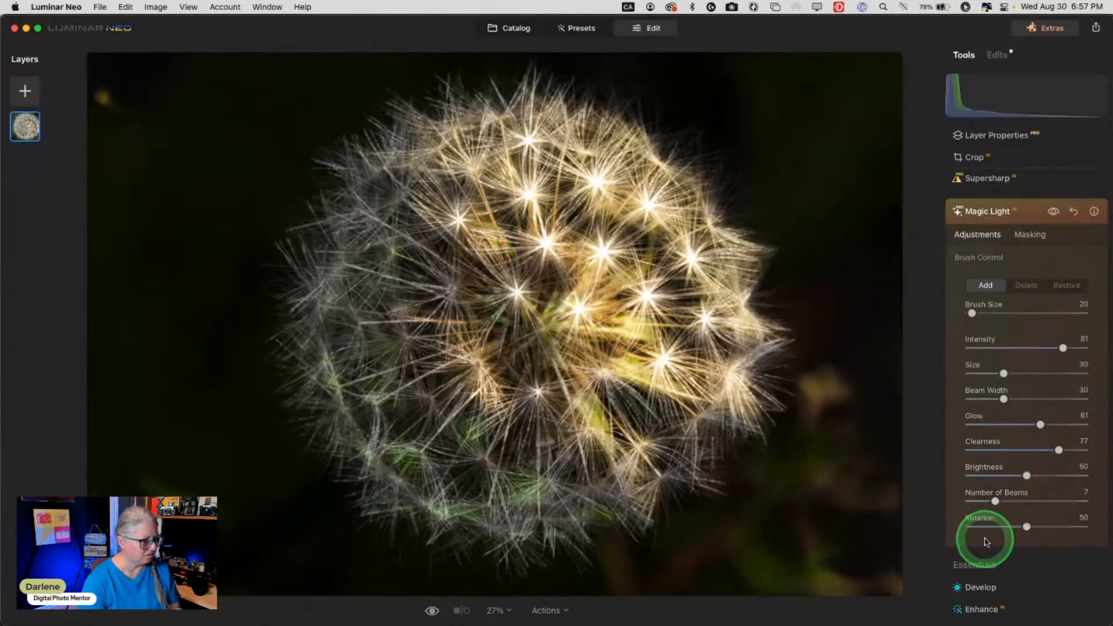
drag(1026, 526, 973, 502)
mouse_move(984, 502)
mouse_down()
mouse_move(1005, 502)
mouse_move(995, 501)
mouse_up()
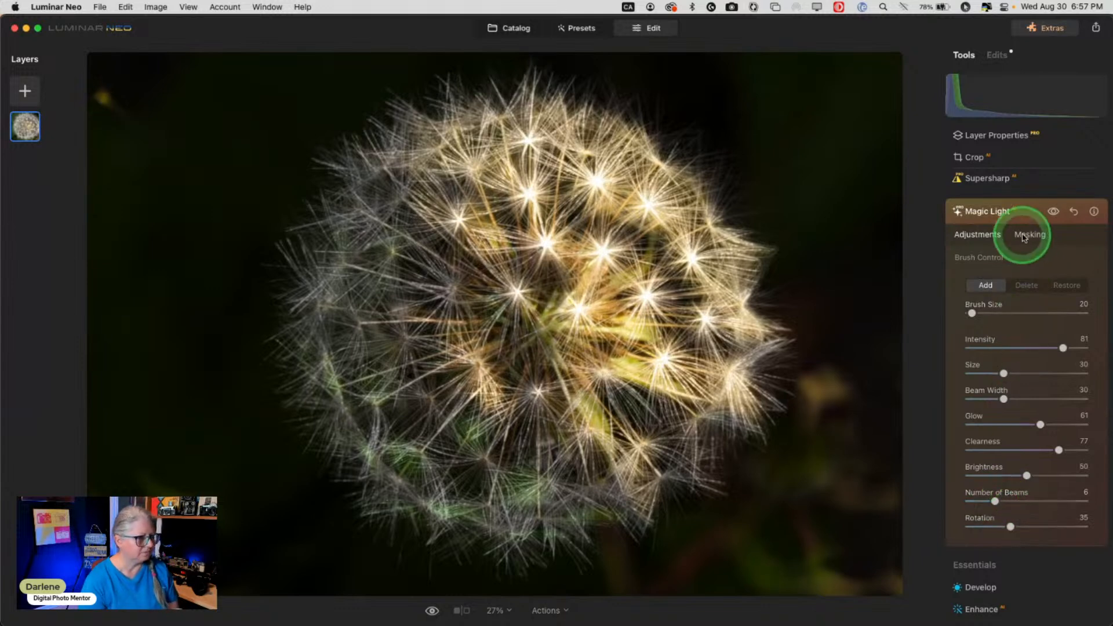
click(1028, 216)
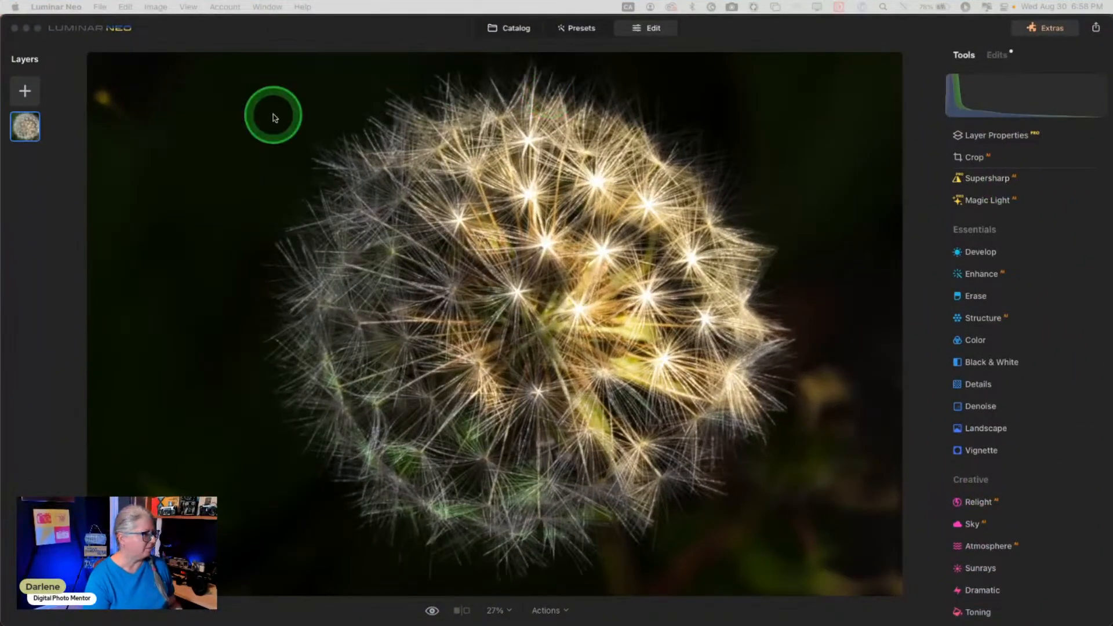
Add the Light Leaks overlay with hexagonal bokeh spots as a new layer above the dandelion photo.
click(20, 160)
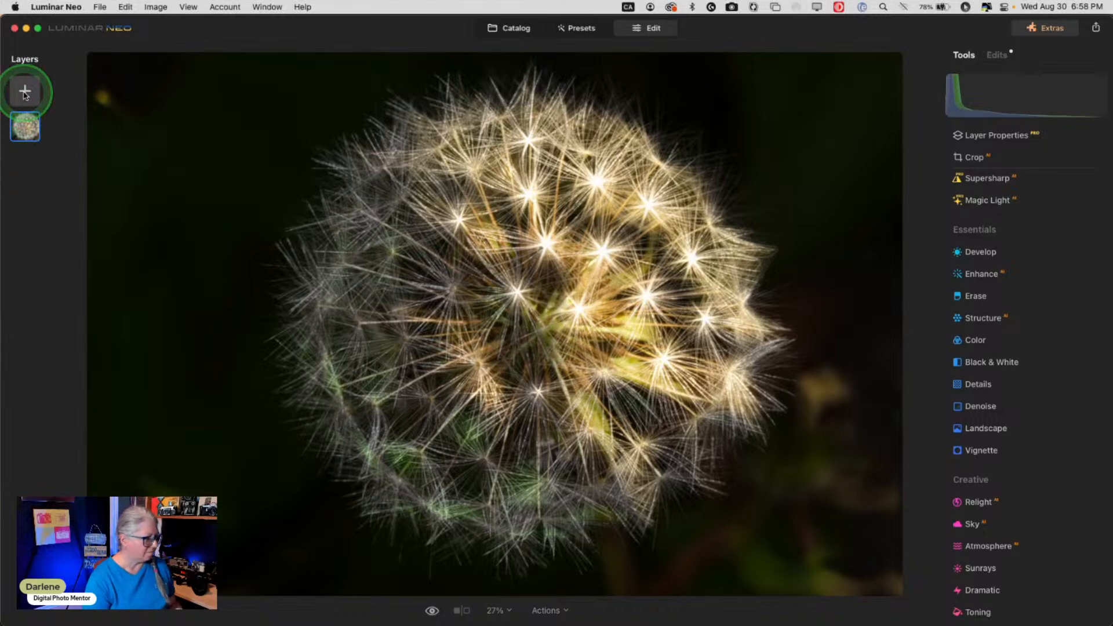
click(25, 93)
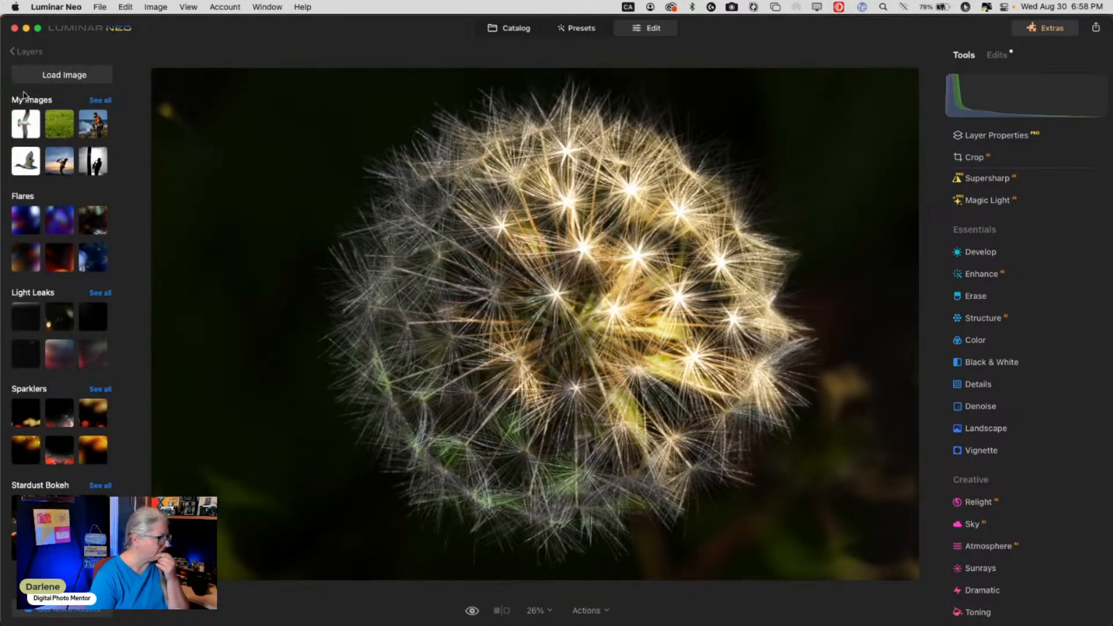
click(99, 293)
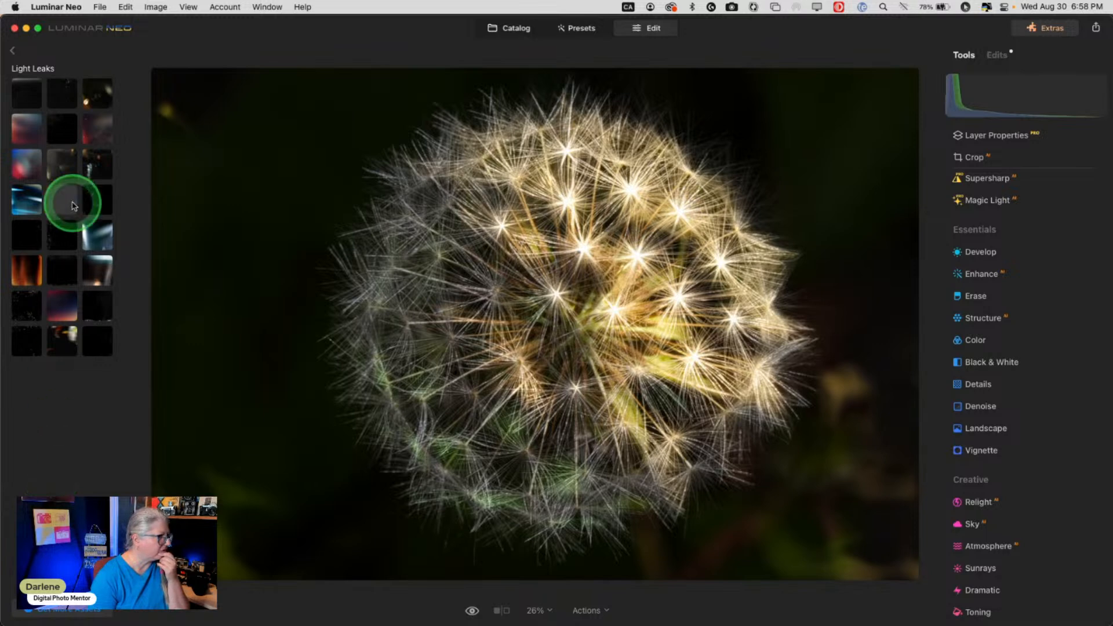
click(92, 95)
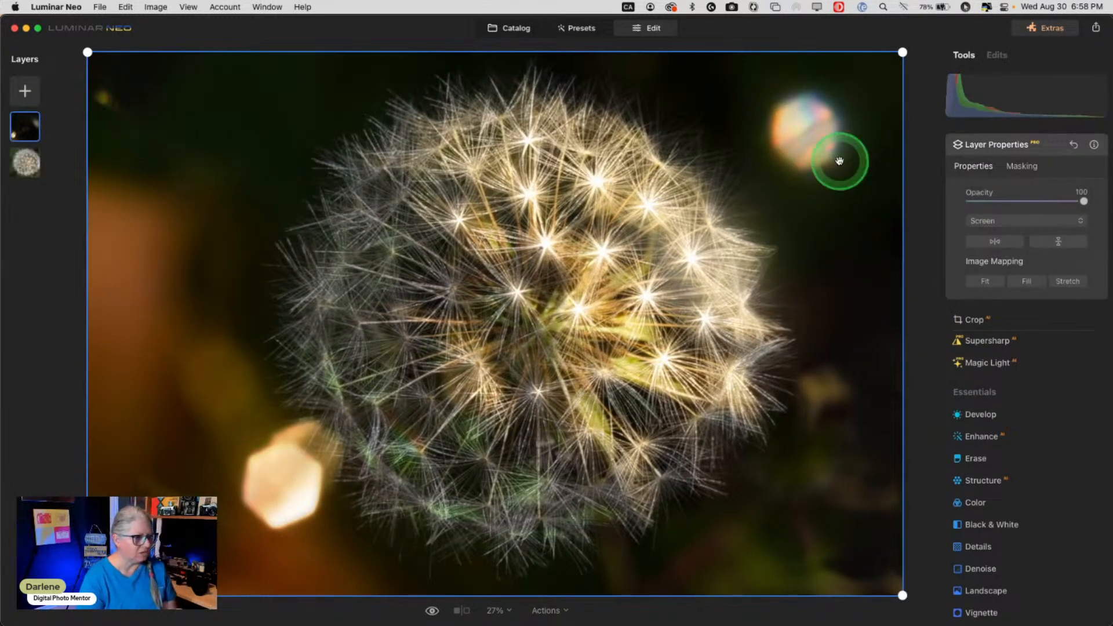
Try flipping the light leak layer horizontally and vertically.
mouse_move(1082, 201)
mouse_down()
mouse_move(1016, 201)
mouse_move(1090, 202)
mouse_up()
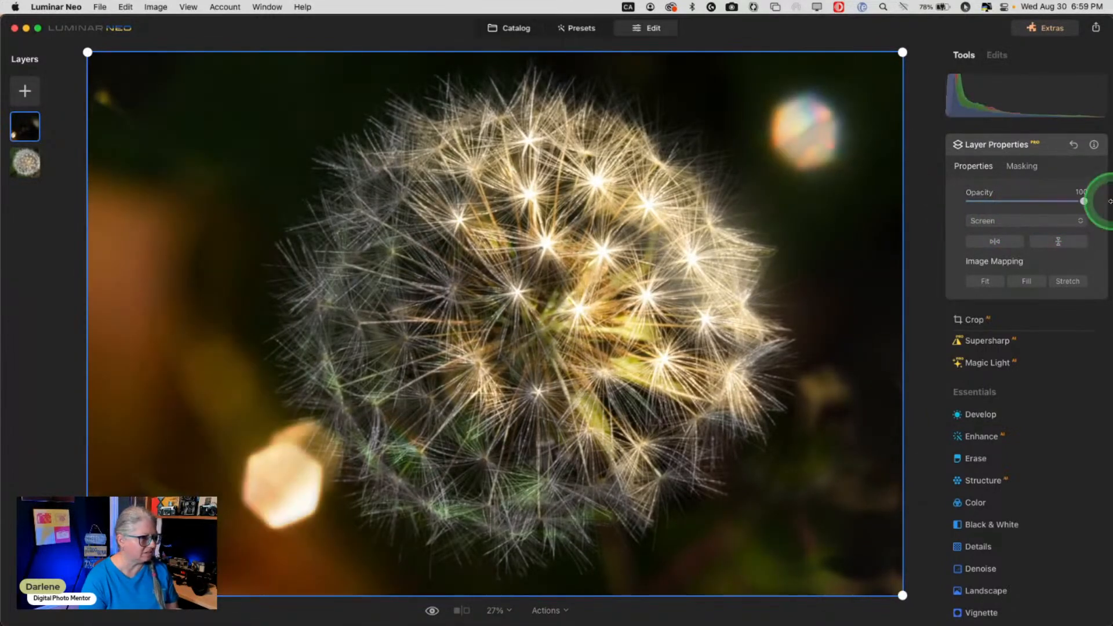
click(1006, 245)
click(1006, 246)
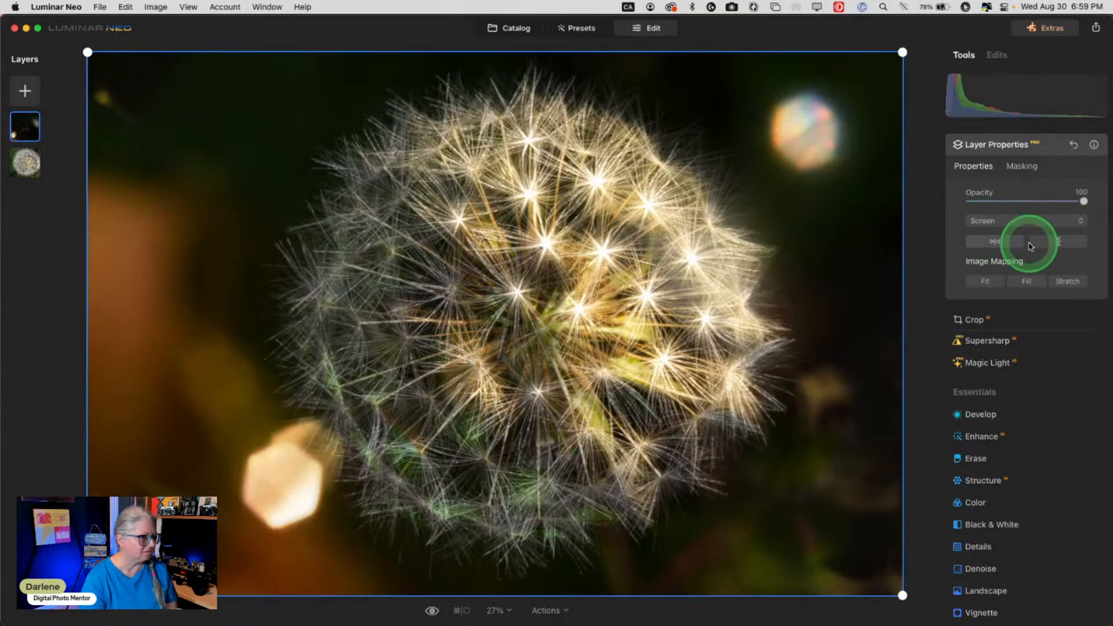
click(1057, 243)
click(1056, 242)
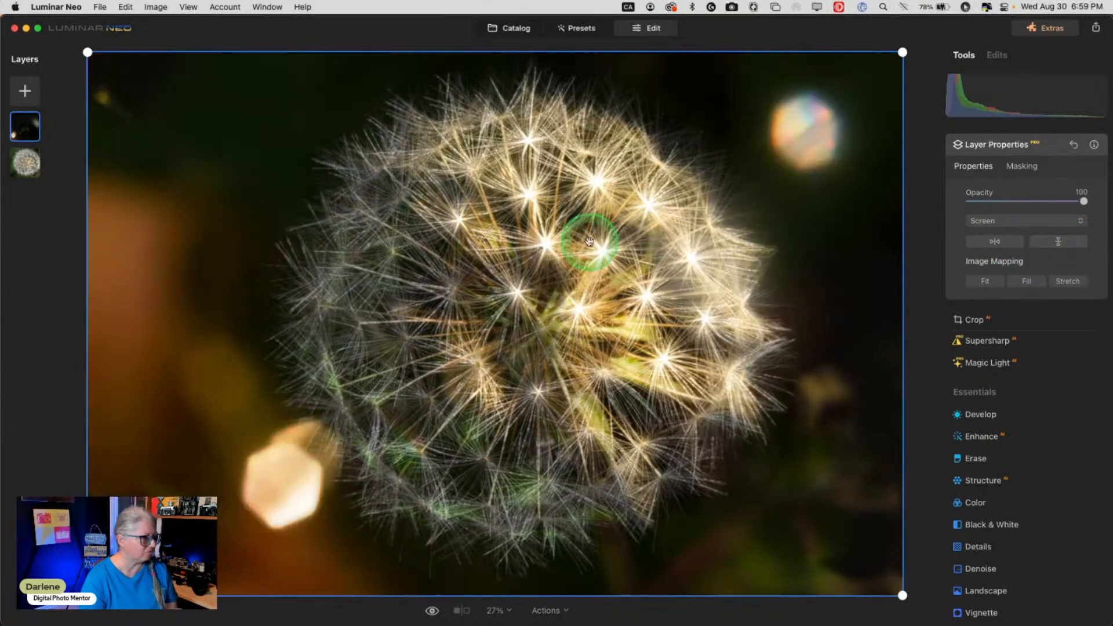
click(1007, 242)
click(1061, 243)
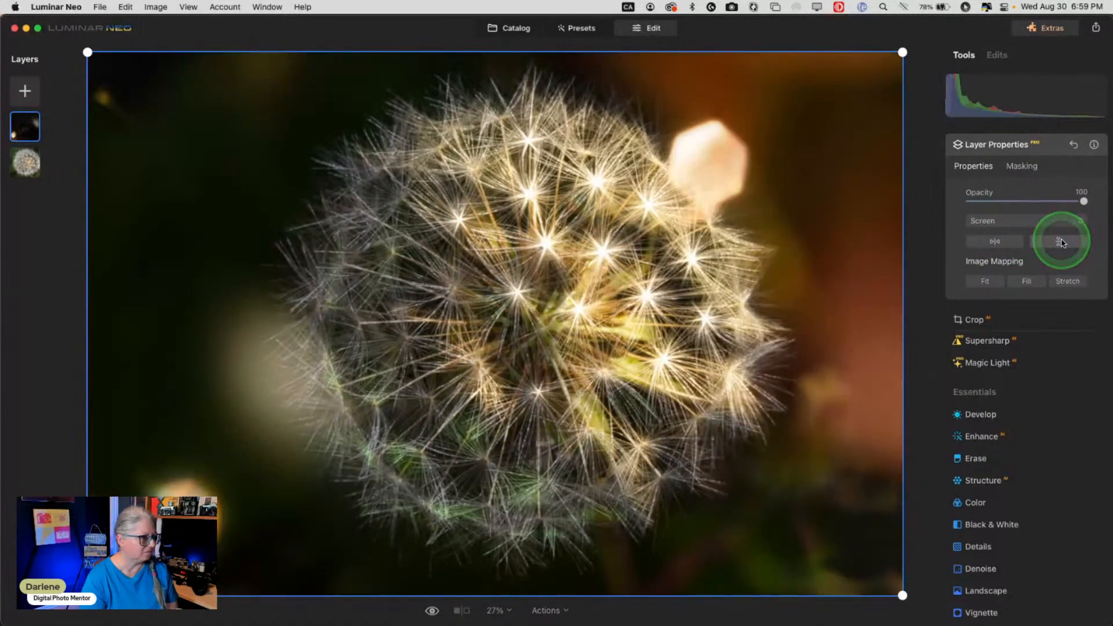
click(1037, 242)
click(1012, 244)
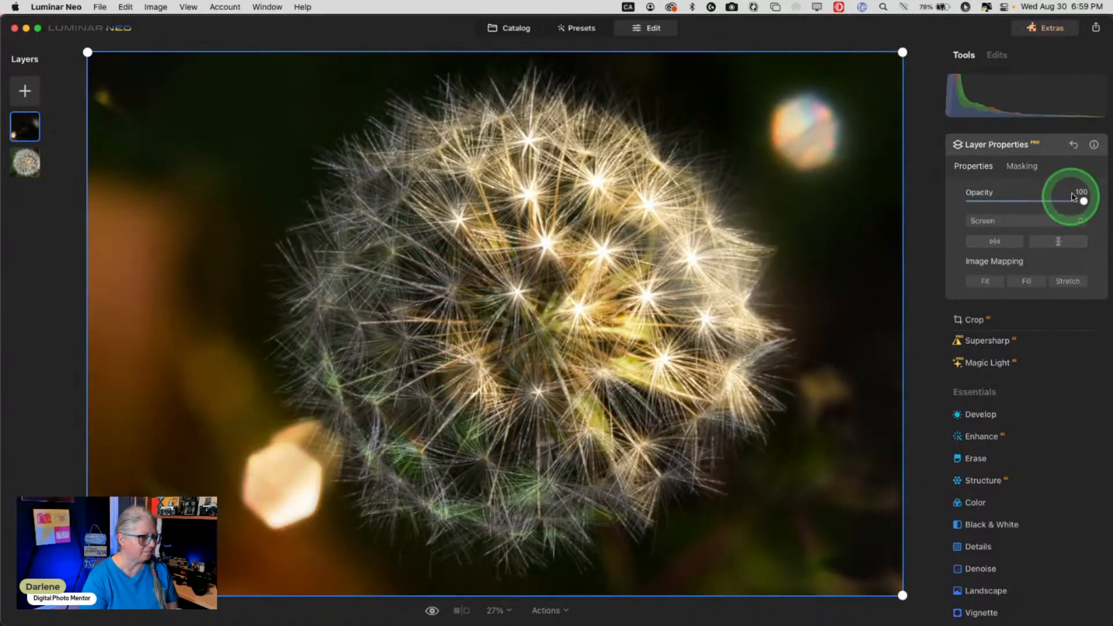
Set the light leak layer's Opacity to 97 and compare the edited dandelion with the original photo.
mouse_move(1084, 200)
mouse_down()
mouse_move(1046, 197)
mouse_move(1096, 196)
mouse_move(1082, 200)
mouse_up()
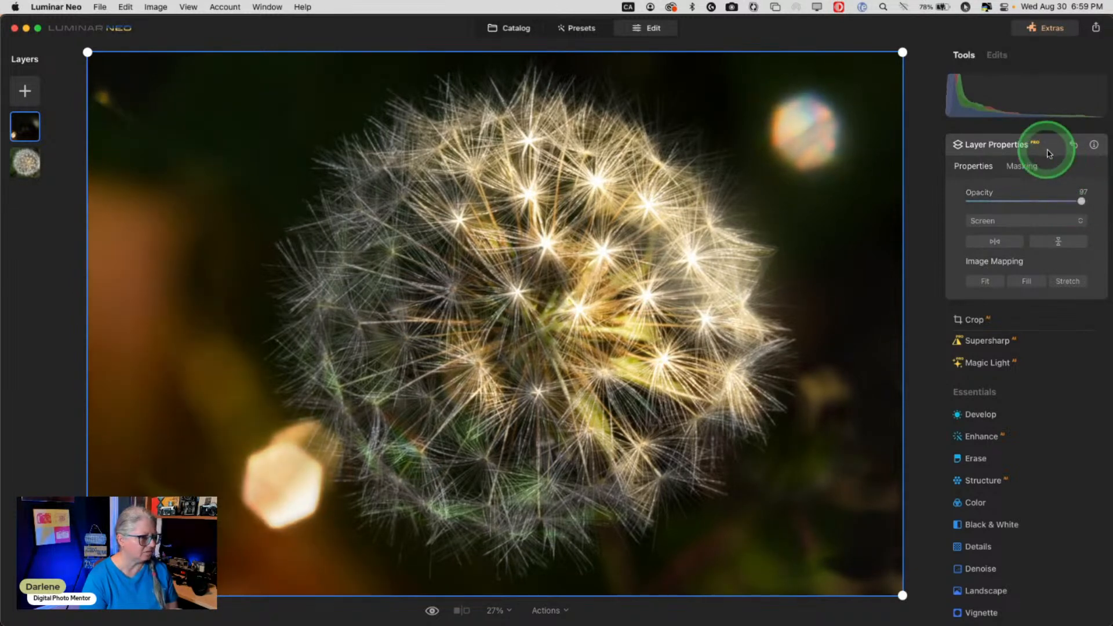
click(1048, 152)
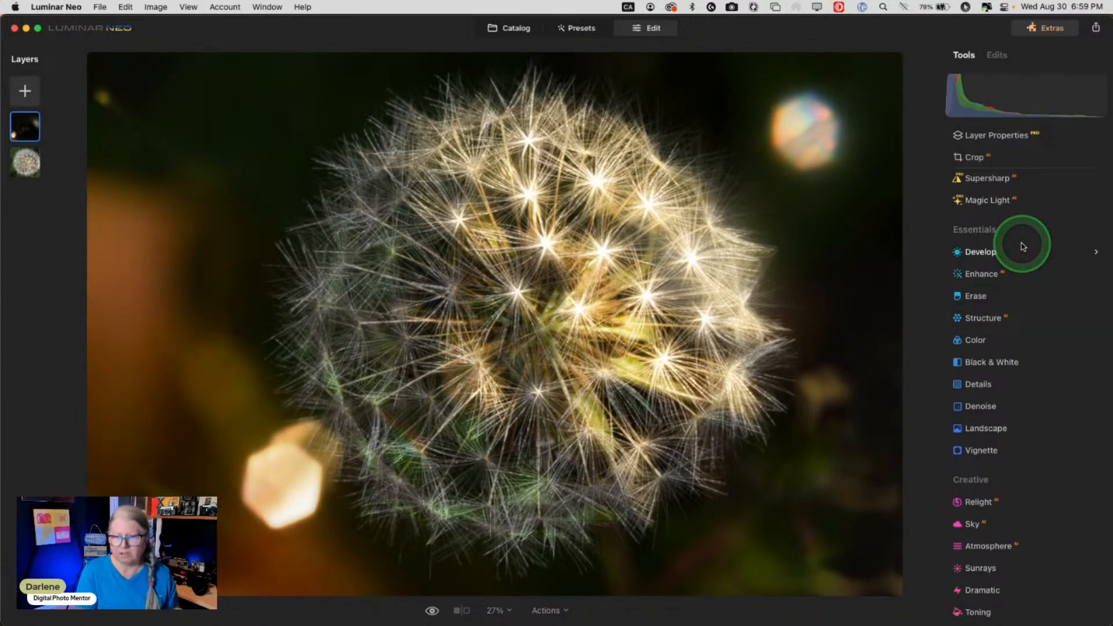
key(backslash)
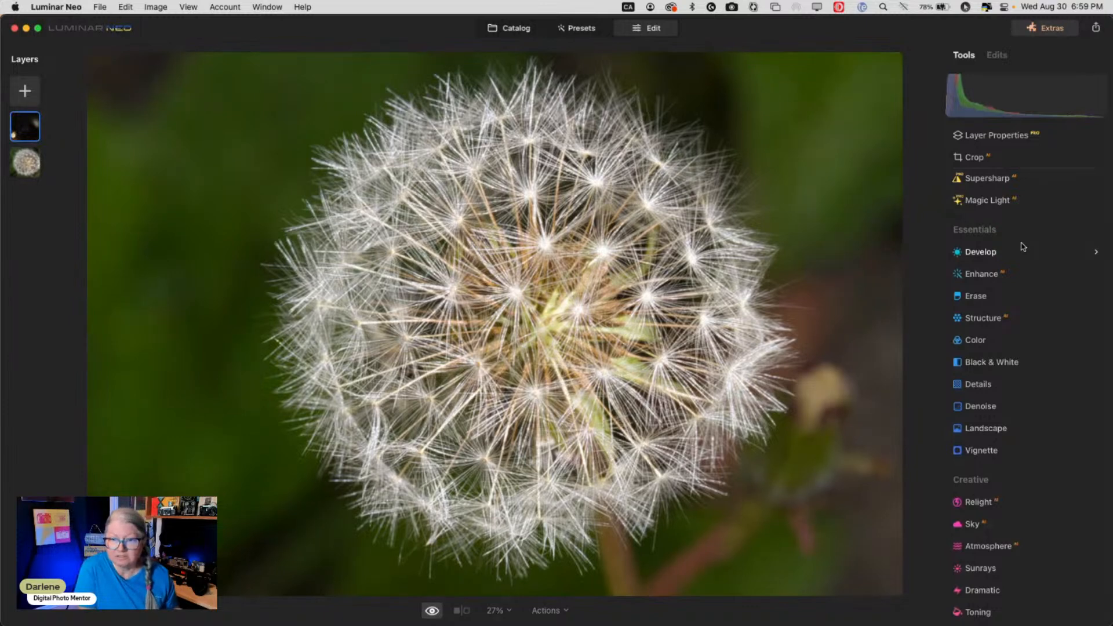
key(backslash)
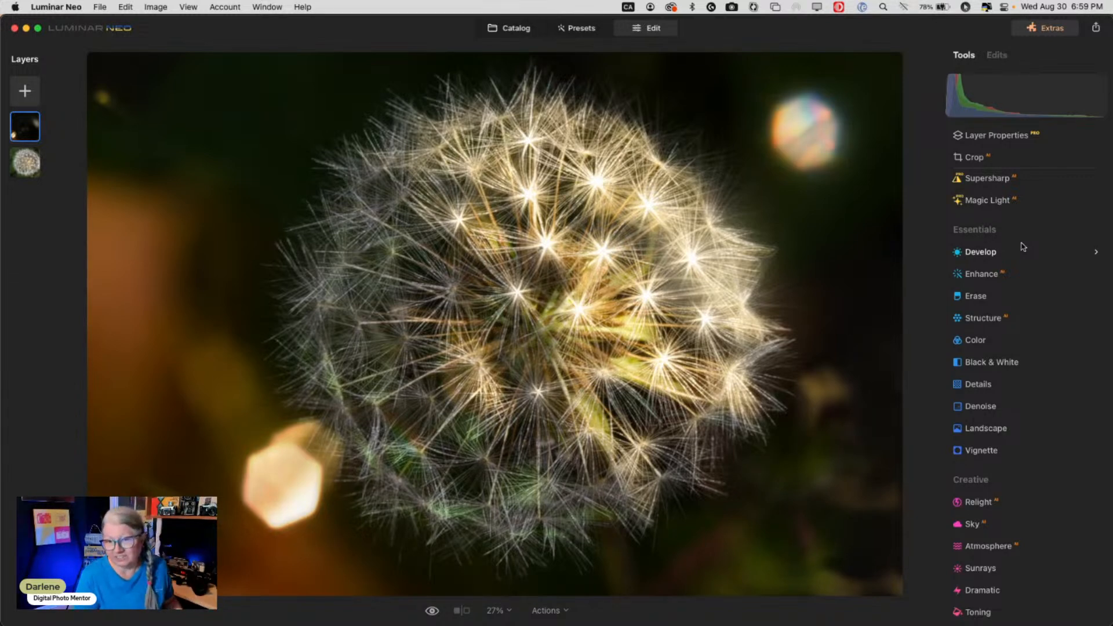
click(1024, 247)
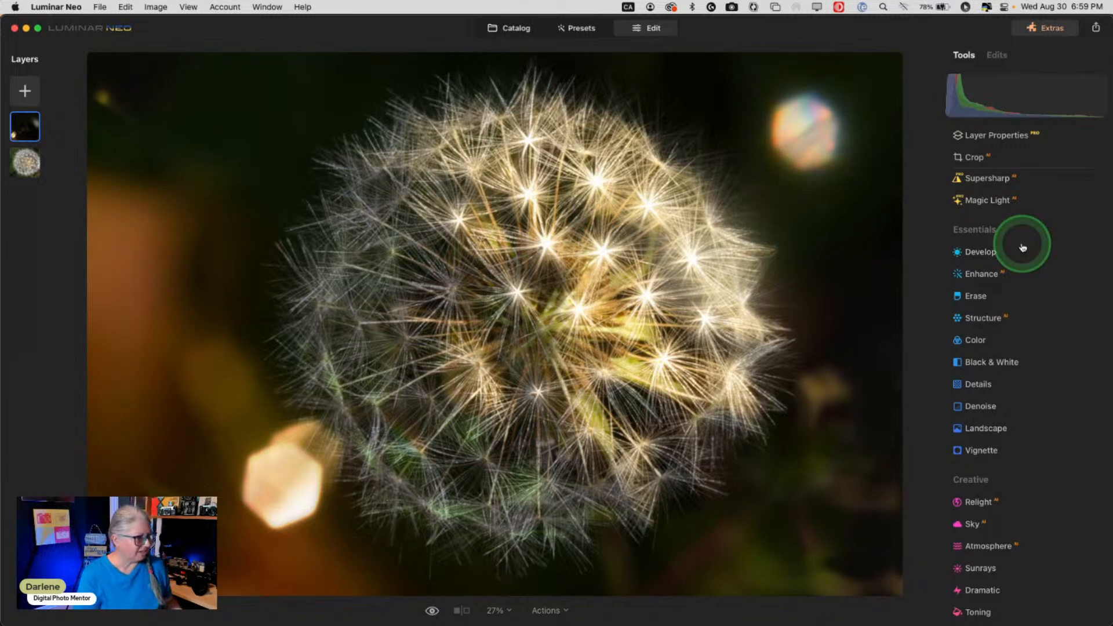